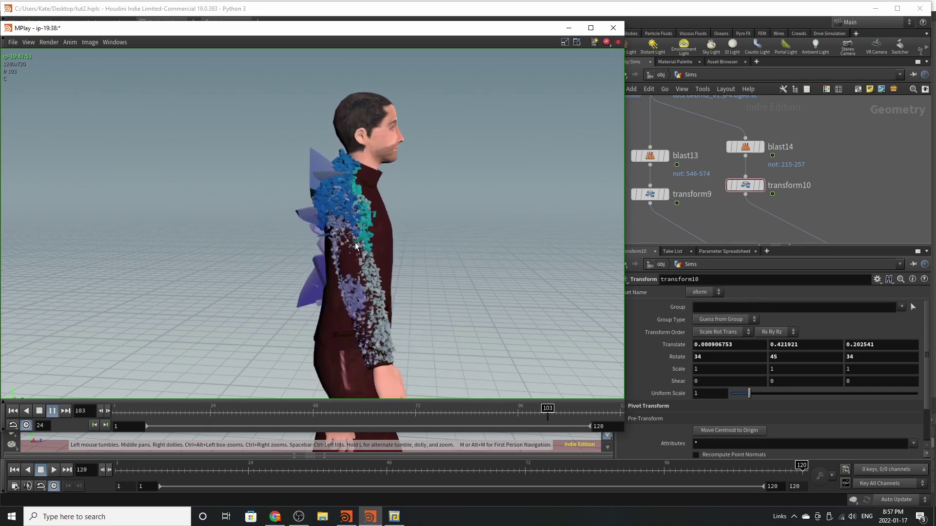
# Step: Go up from the Sims network to the object level and move the mocapbiped2 node away from the geometry nodes
pyautogui.click(671, 148)
pyautogui.scroll(-3, 671, 149)
pyautogui.click(660, 76)
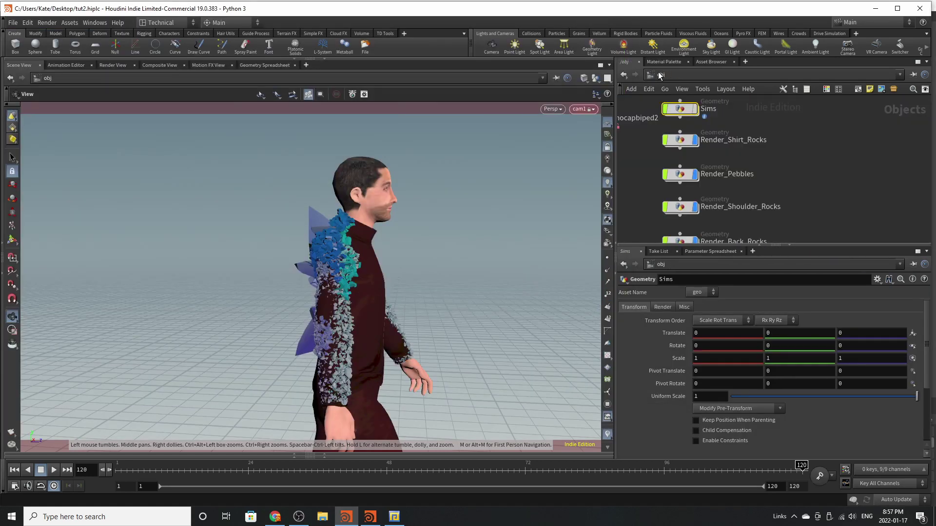
pyautogui.click(889, 177)
pyautogui.scroll(-4, 790, 178)
pyautogui.scroll(2, 753, 185)
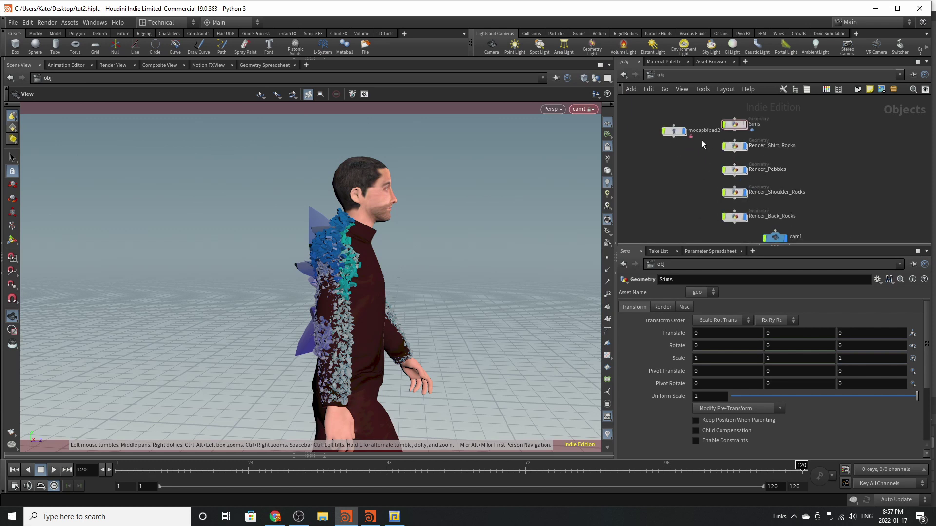
pyautogui.moveTo(669, 133); pyautogui.dragTo(663, 154)
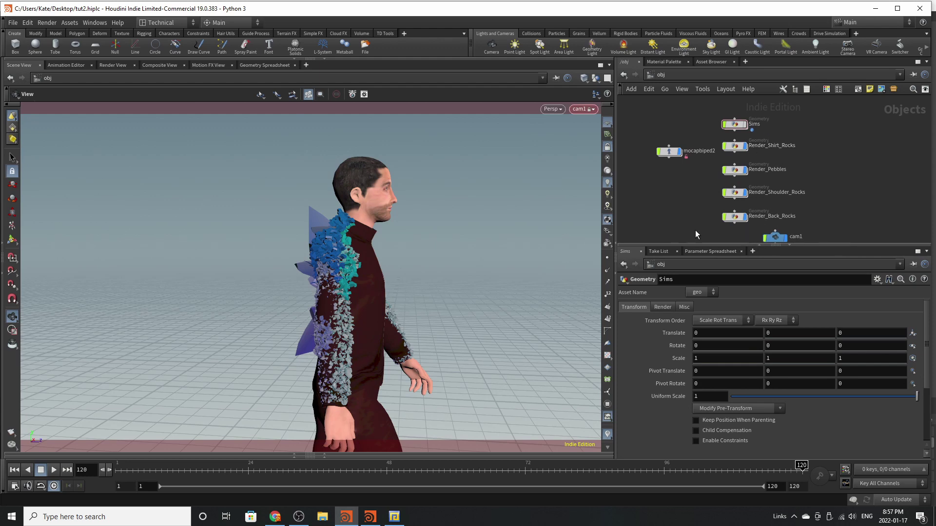
# Step: Hide the Render_Shirt_Rocks, Render_Pebbles, Render_Shoulder_Rocks and Render_Back_Rocks objects so only the plain character is displayed
pyautogui.moveTo(695, 230); pyautogui.dragTo(756, 137)
pyautogui.scroll(1, 747, 147)
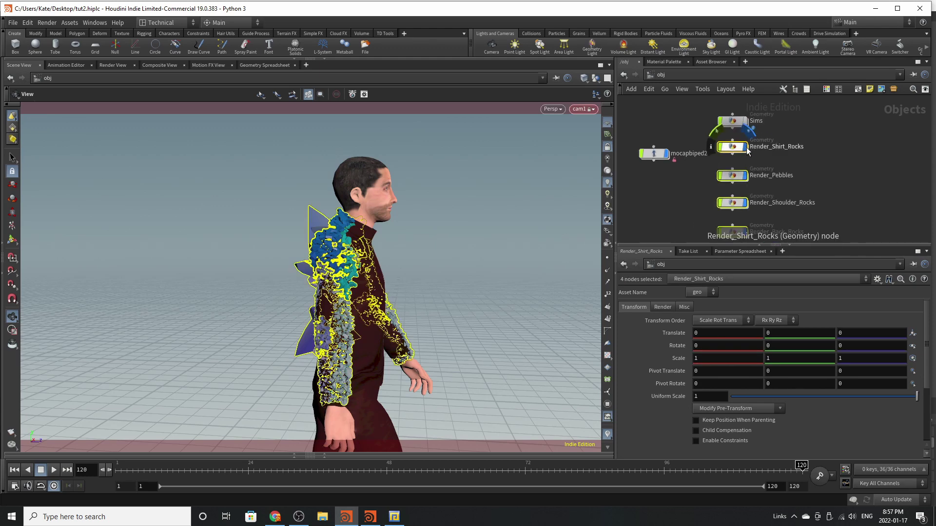
pyautogui.click(818, 153)
pyautogui.scroll(-3, 799, 170)
# Step: Unlock the viewport from cam1 and orbit to a free three-quarter view of the character
pyautogui.scroll(5, 715, 168)
pyautogui.moveTo(734, 199); pyautogui.dragTo(708, 162)
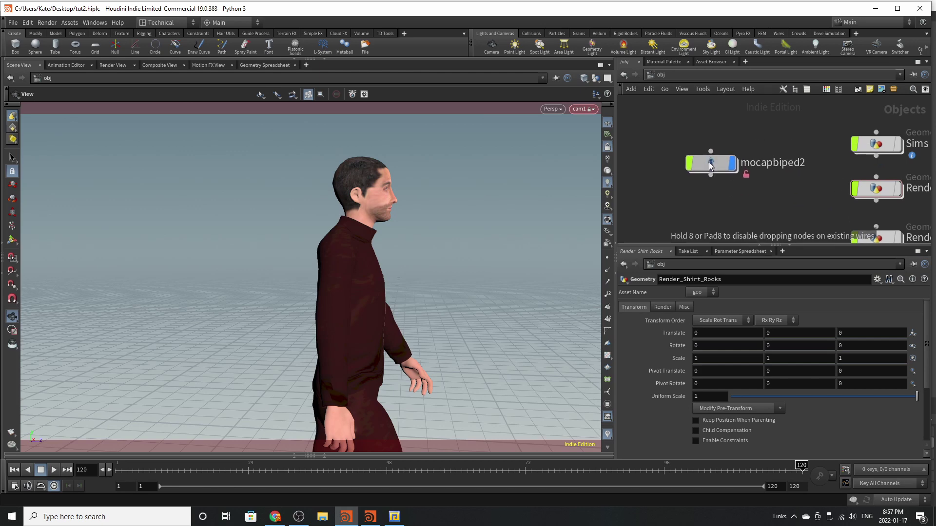
pyautogui.click(610, 148)
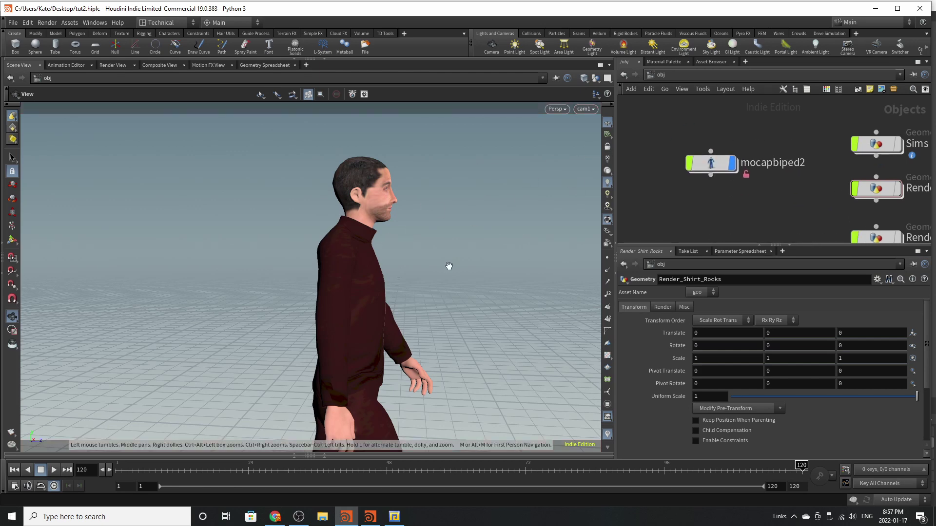
pyautogui.scroll(-4, 429, 236)
pyautogui.moveTo(428, 236); pyautogui.dragTo(432, 254)
pyautogui.moveTo(433, 255); pyautogui.dragTo(357, 238, button='middle')
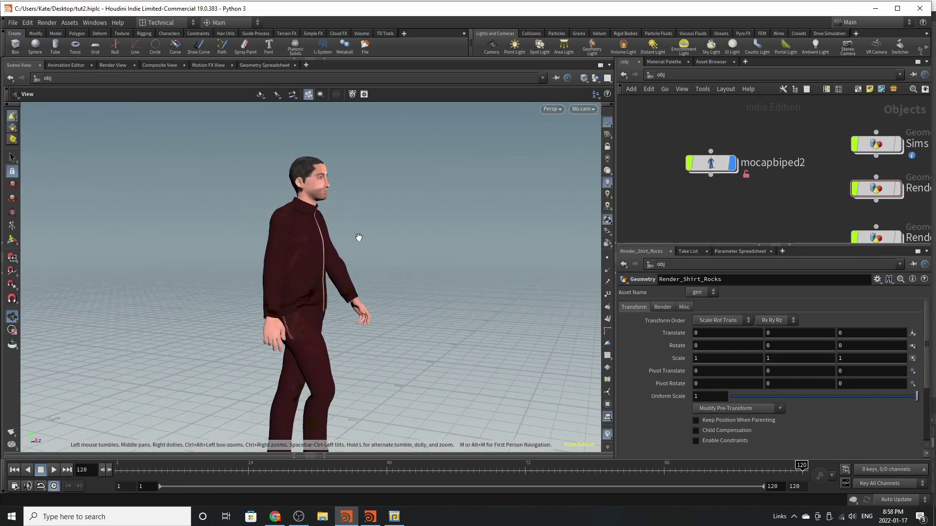
pyautogui.moveTo(326, 183); pyautogui.dragTo(397, 120, button='right')
pyautogui.moveTo(366, 207); pyautogui.dragTo(481, 179)
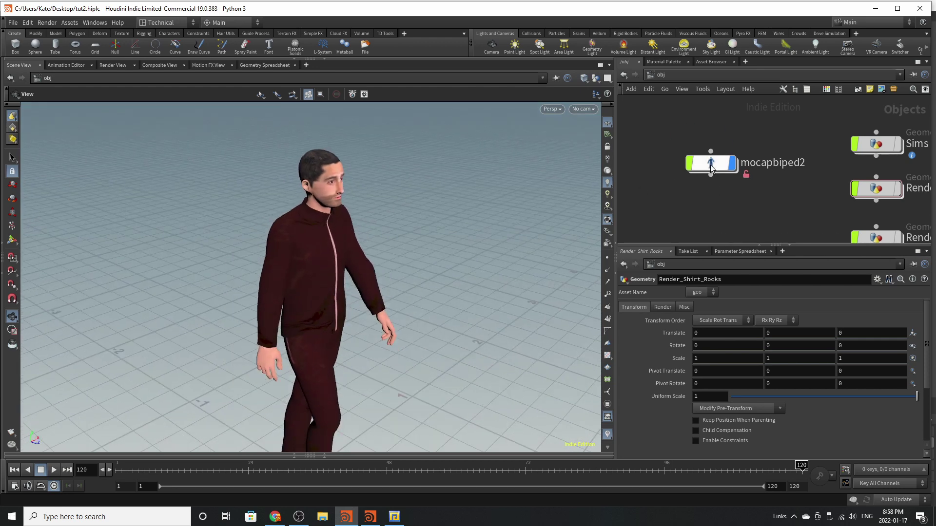
# Step: Select mocapbiped2, frame the whole character in the viewport and play its animation
pyautogui.click(711, 164)
pyautogui.moveTo(348, 260); pyautogui.dragTo(334, 288, button='right')
pyautogui.moveTo(405, 324); pyautogui.dragTo(329, 249, button='middle')
pyautogui.click(49, 472)
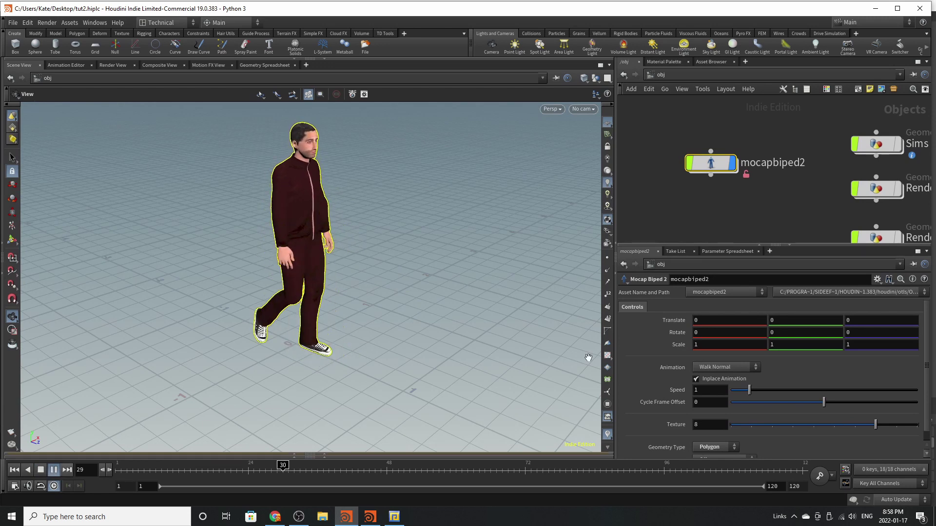
# Step: Try the Stand To Walk and Sit To Stand animations on mocapbiped2, and set the animation back to Walk Normal
pyautogui.click(717, 365)
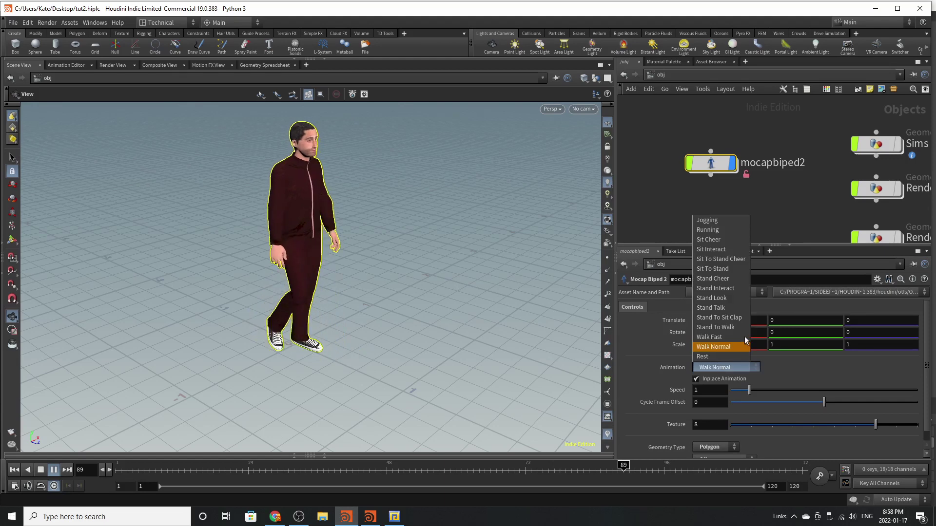
pyautogui.click(730, 327)
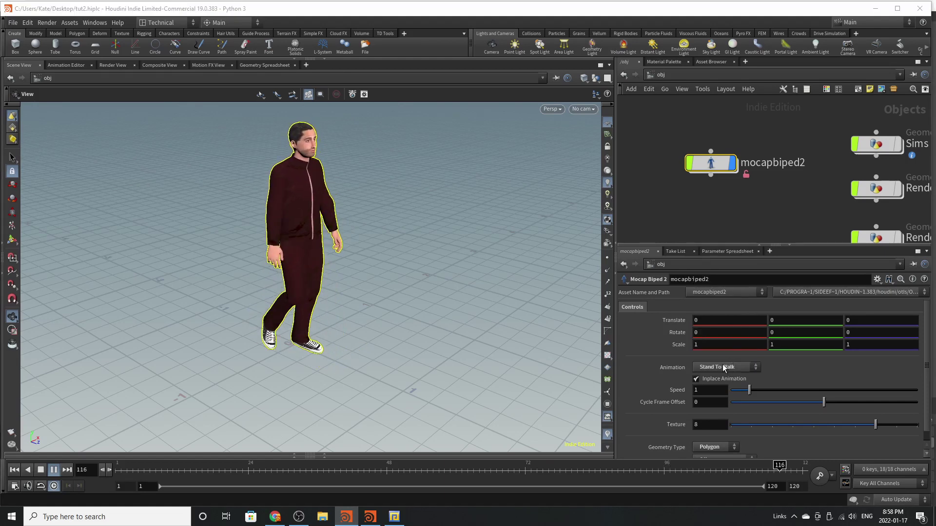
pyautogui.click(723, 368)
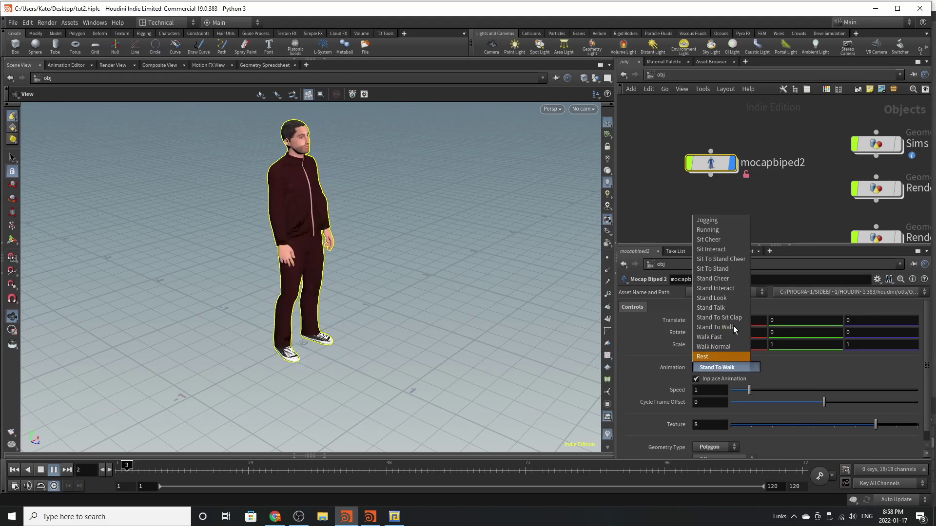
pyautogui.click(719, 270)
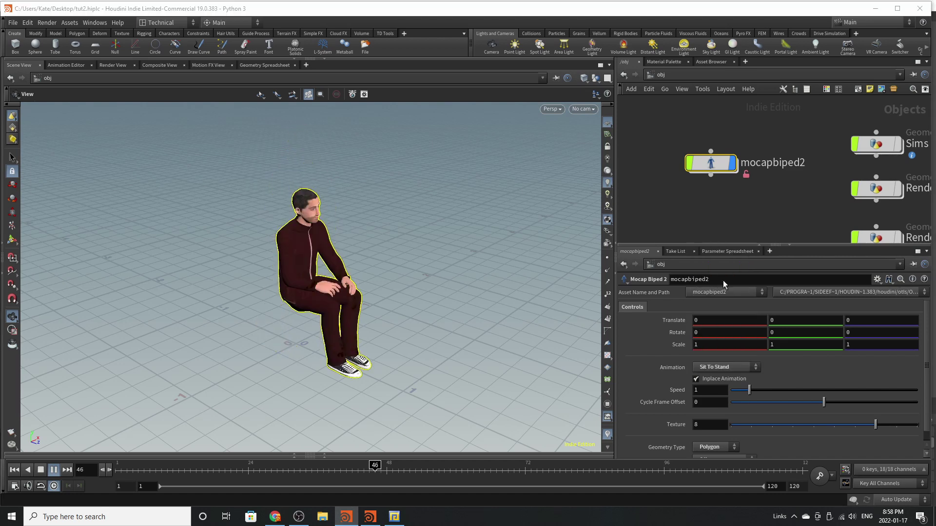
pyautogui.click(723, 367)
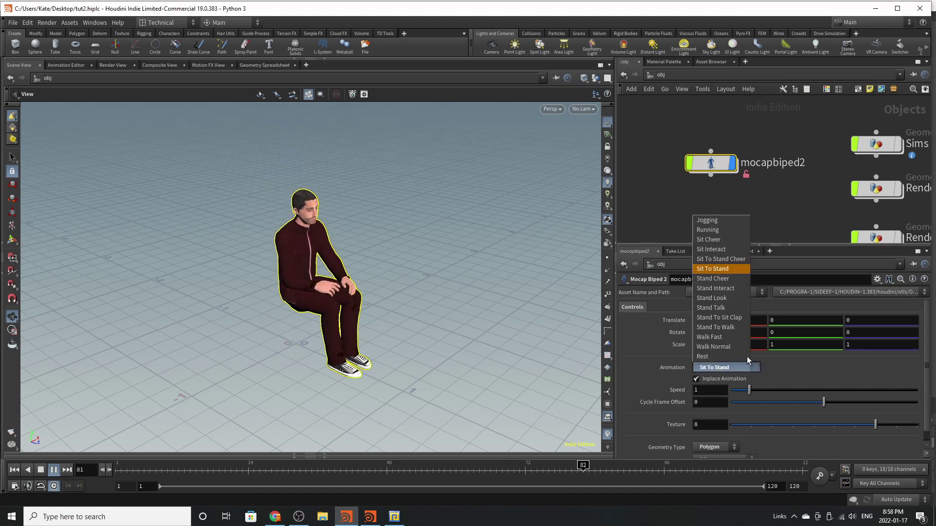
pyautogui.click(729, 345)
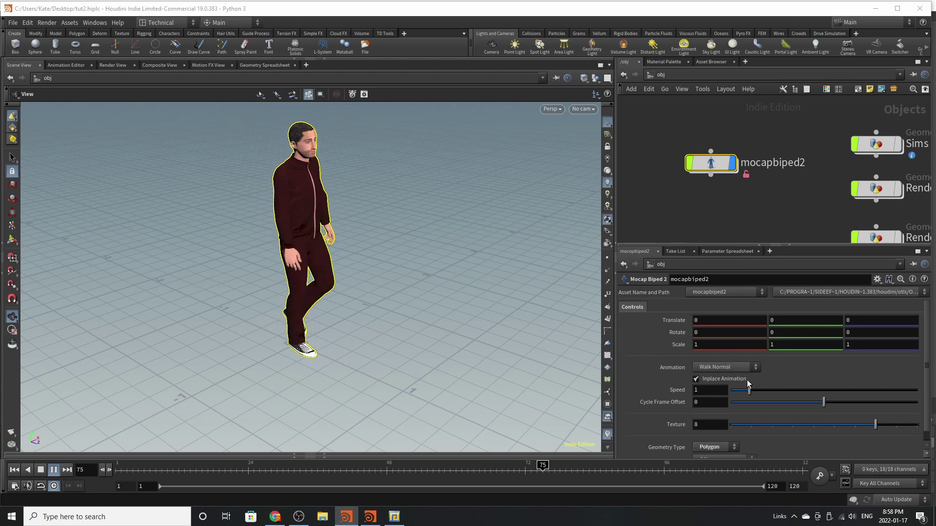
# Step: Preview the walk with Inplace Animation disabled, and re-enable the option
pyautogui.click(695, 380)
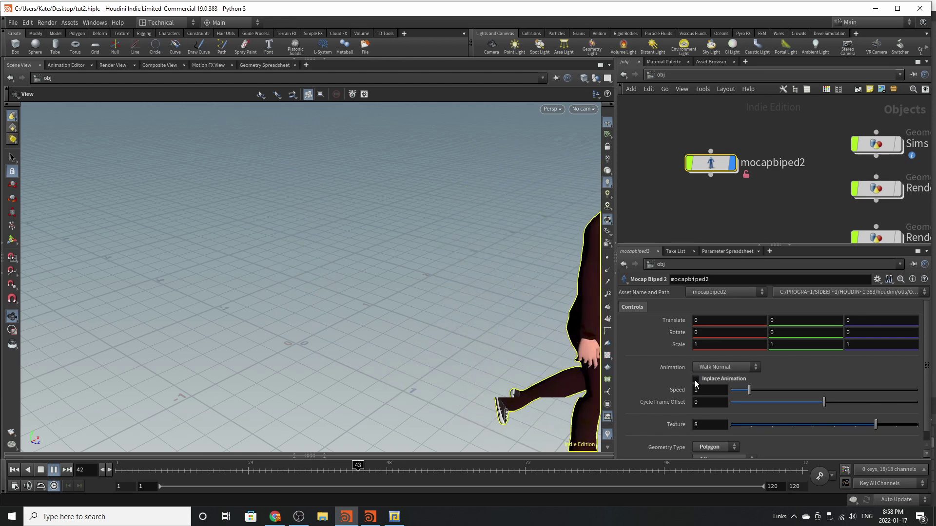
pyautogui.click(695, 380)
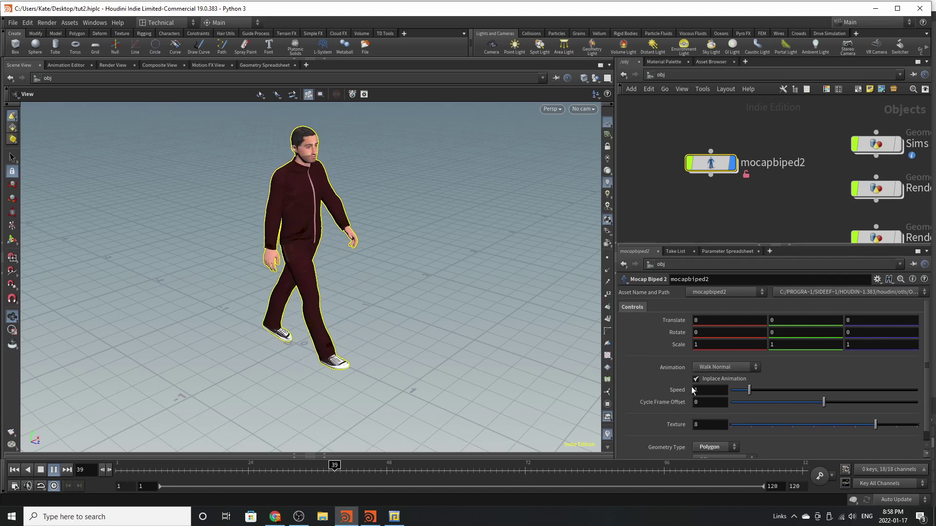
# Step: Open the Sims geometry network and bring its four simulation network boxes into view
pyautogui.scroll(2, 792, 145)
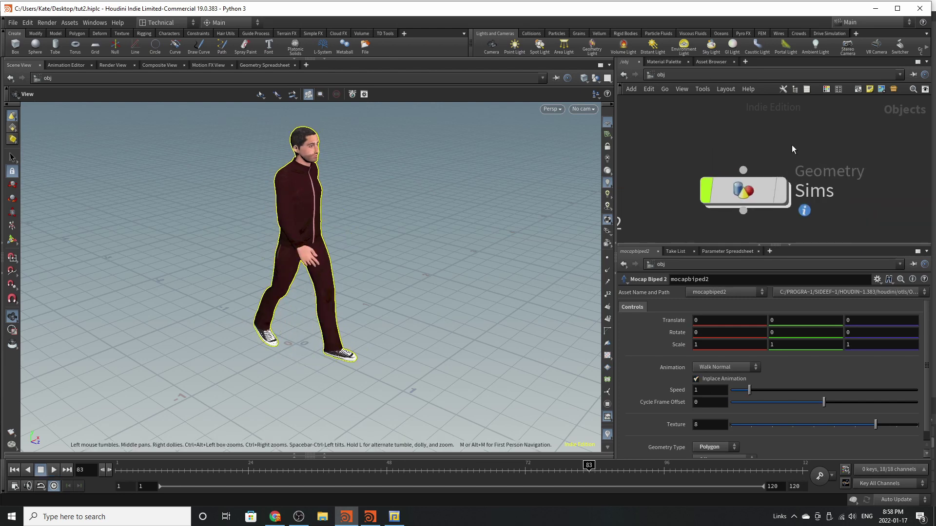
pyautogui.scroll(-2, 785, 148)
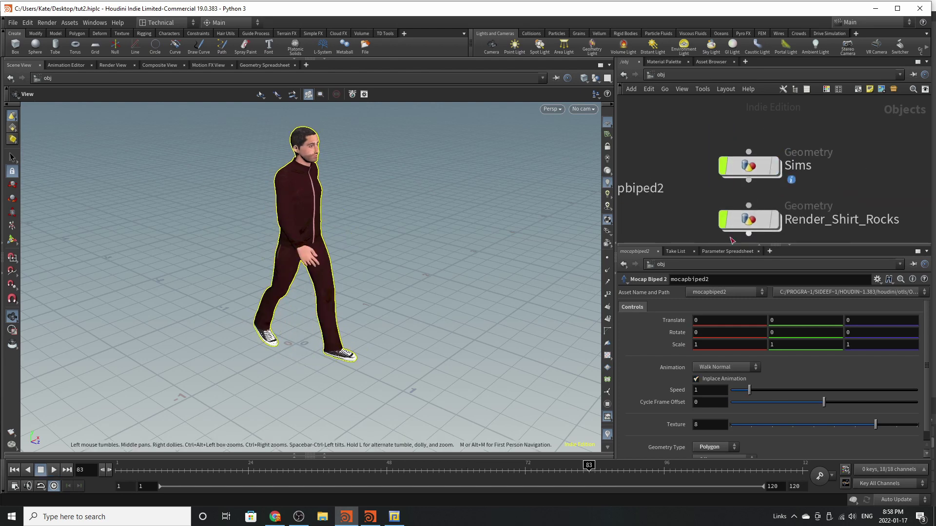
pyautogui.scroll(-3, 730, 237)
pyautogui.scroll(3, 750, 202)
pyautogui.moveTo(740, 195); pyautogui.dragTo(739, 196)
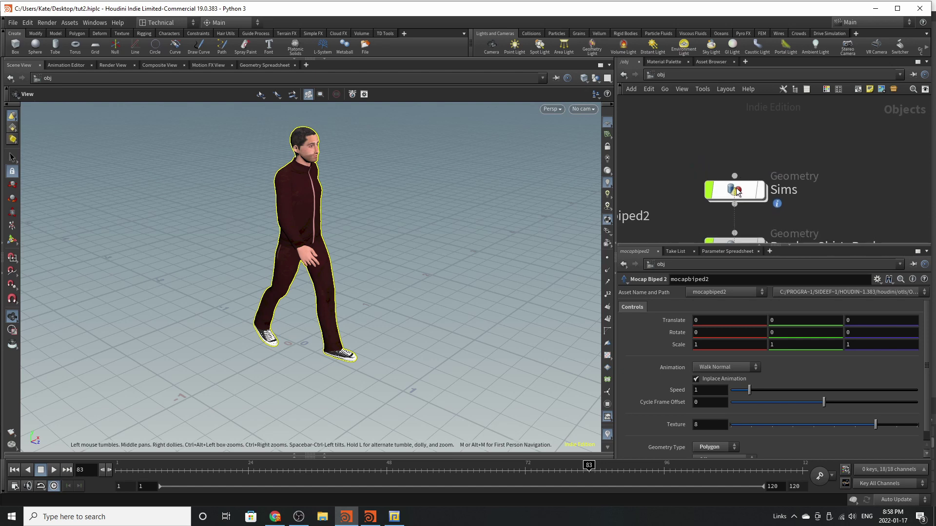
pyautogui.doubleClick(739, 195)
pyautogui.scroll(-9, 741, 193)
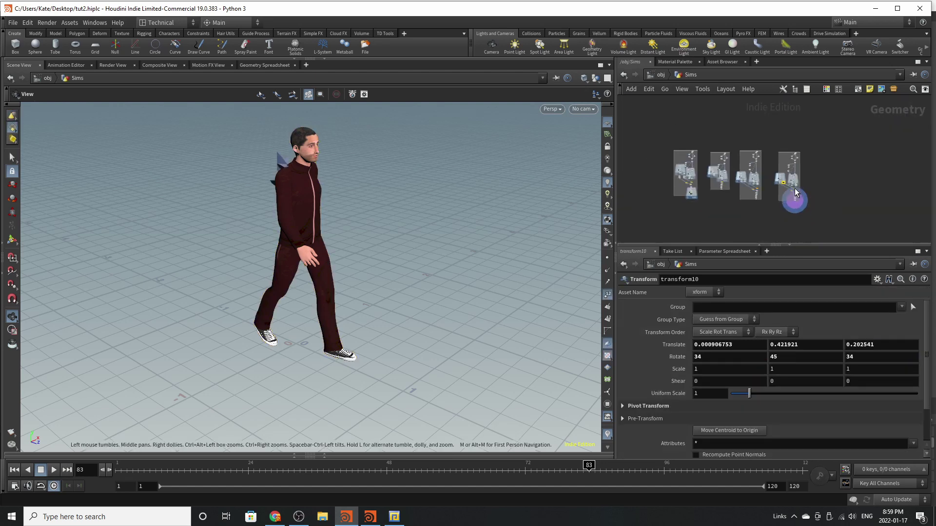
pyautogui.scroll(3, 715, 187)
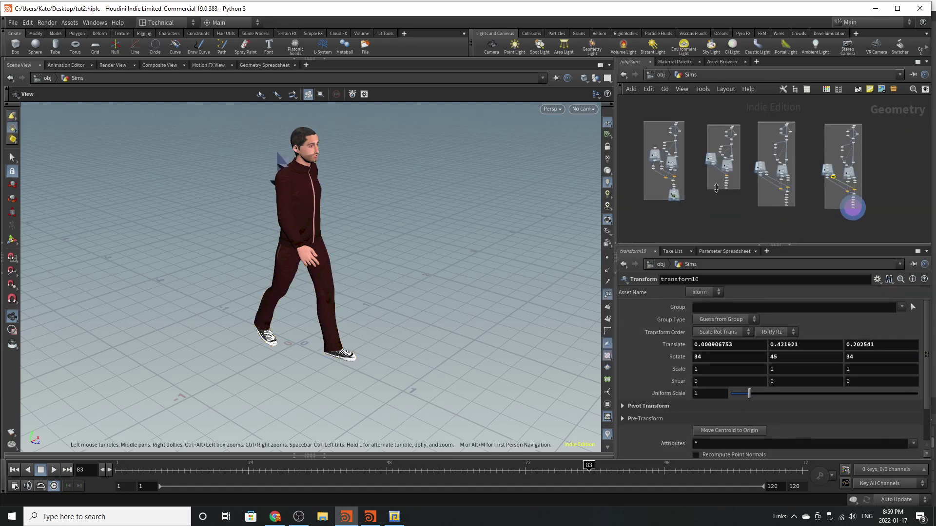
# Step: Examine the rocks attached to the character's back from behind and from the side
pyautogui.moveTo(307, 200); pyautogui.dragTo(405, 159)
pyautogui.moveTo(259, 131); pyautogui.dragTo(498, 109, button='right')
pyautogui.moveTo(294, 259); pyautogui.dragTo(318, 206, button='middle')
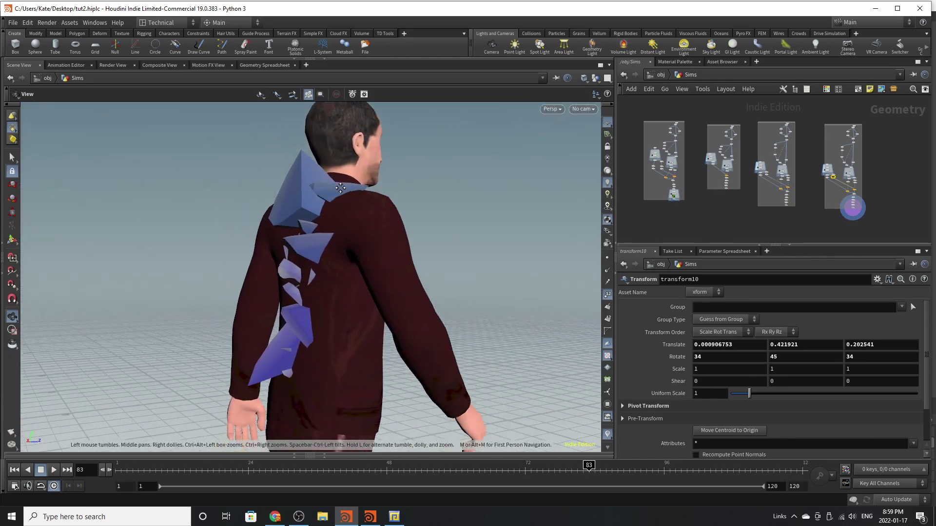
pyautogui.moveTo(318, 202)
pyautogui.mouseDown()
pyautogui.moveTo(387, 205)
pyautogui.moveTo(405, 186)
pyautogui.moveTo(305, 206)
pyautogui.mouseUp()
pyautogui.moveTo(305, 207); pyautogui.dragTo(401, 144, button='right')
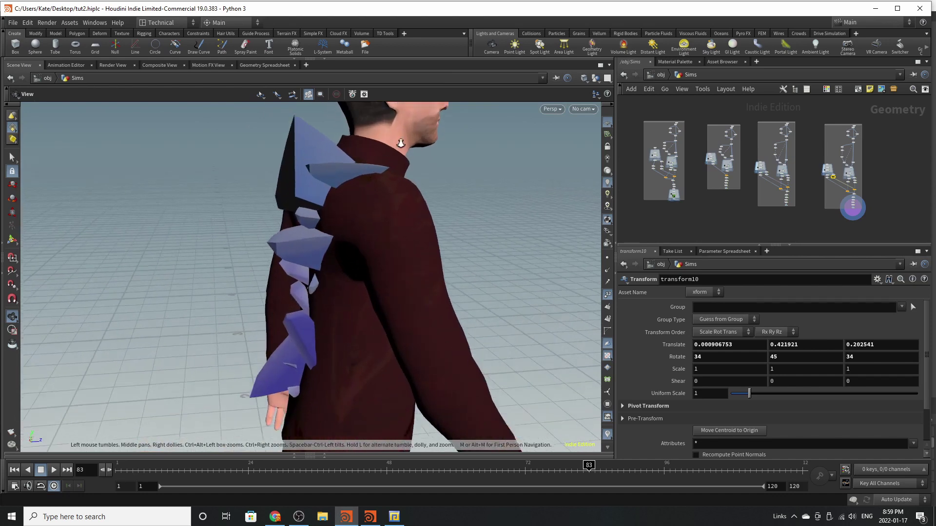
pyautogui.moveTo(345, 211); pyautogui.dragTo(300, 218)
pyautogui.moveTo(300, 218); pyautogui.dragTo(390, 194, button='right')
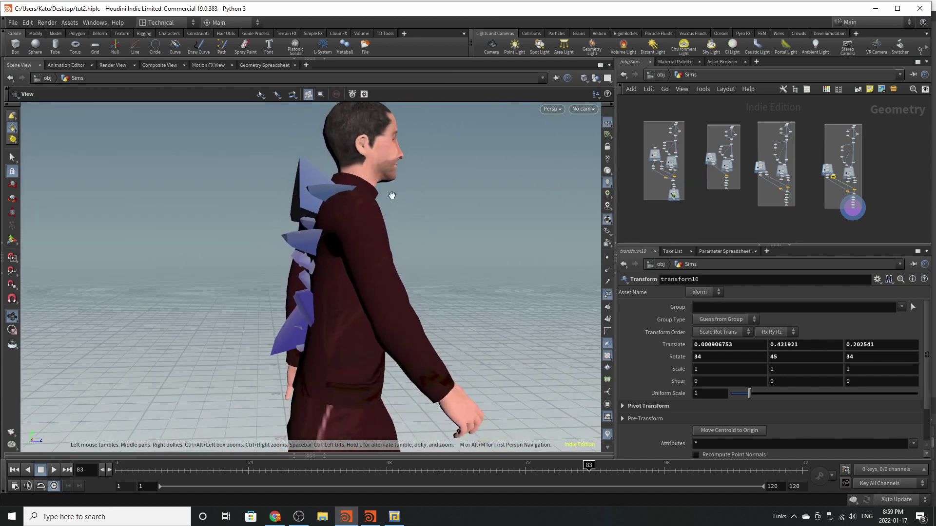
# Step: Locate object_merge7, the source of the deformed character above blast12, then select it and display its output
pyautogui.scroll(8, 870, 118)
pyautogui.scroll(5, 775, 181)
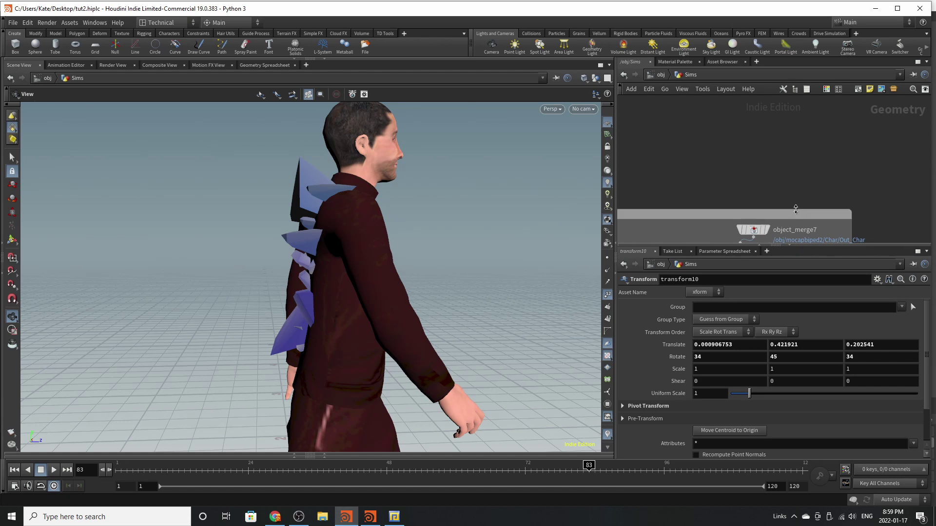
pyautogui.moveTo(797, 209); pyautogui.dragTo(800, 155)
pyautogui.scroll(-3, 769, 151)
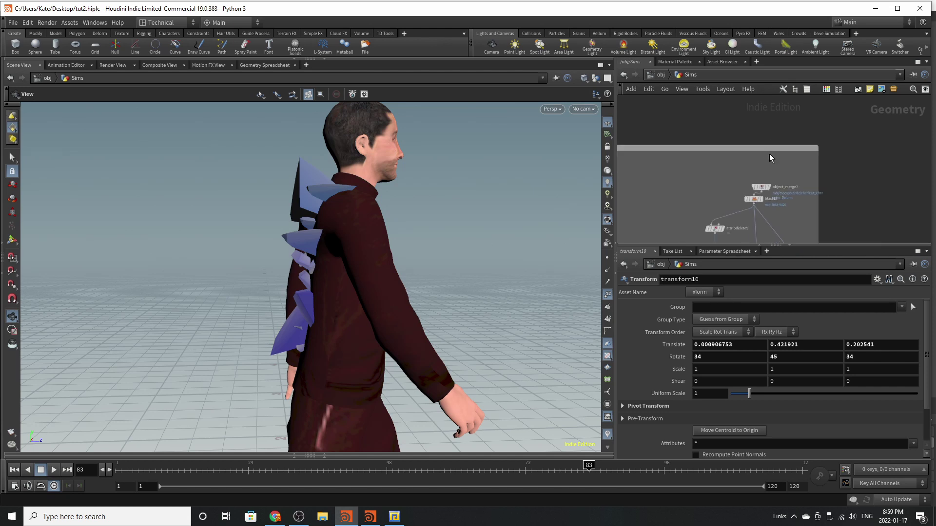
pyautogui.scroll(3, 763, 189)
pyautogui.moveTo(765, 184); pyautogui.dragTo(750, 163)
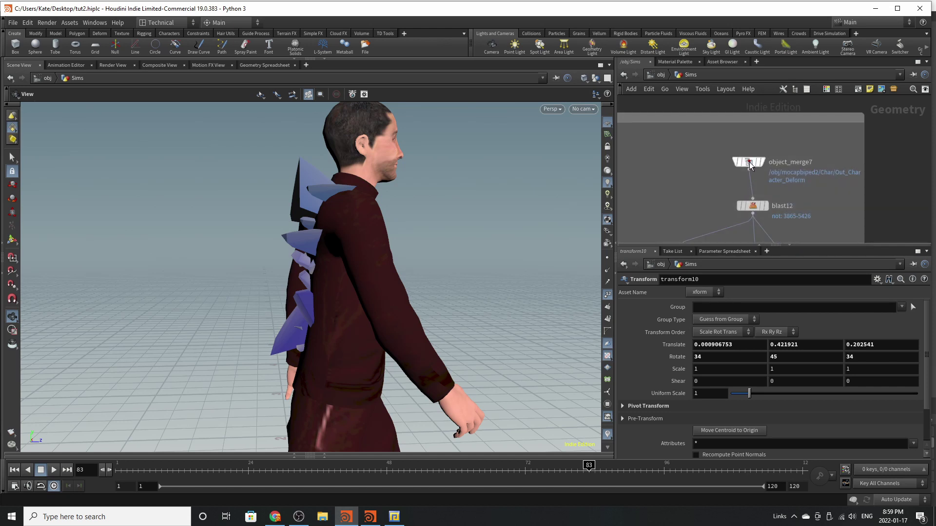
pyautogui.scroll(2, 753, 136)
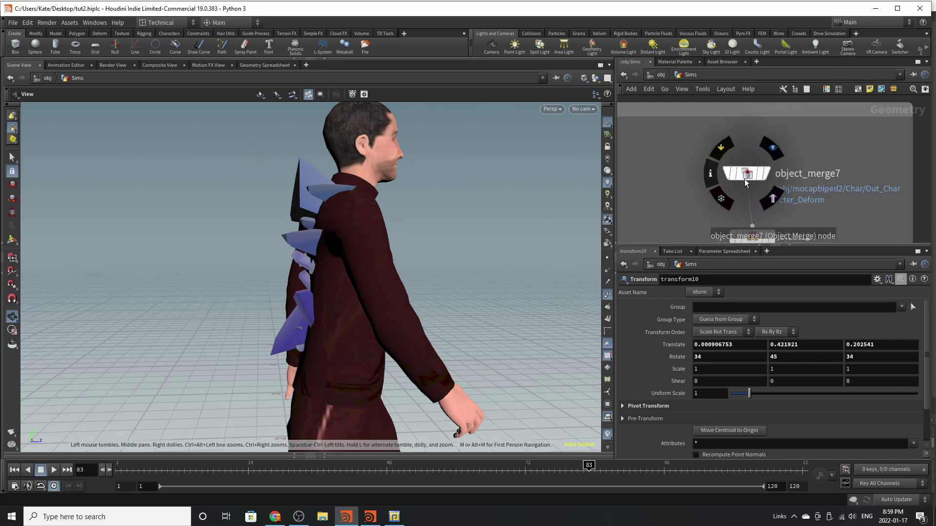
pyautogui.moveTo(749, 174); pyautogui.dragTo(755, 178)
pyautogui.click(774, 178)
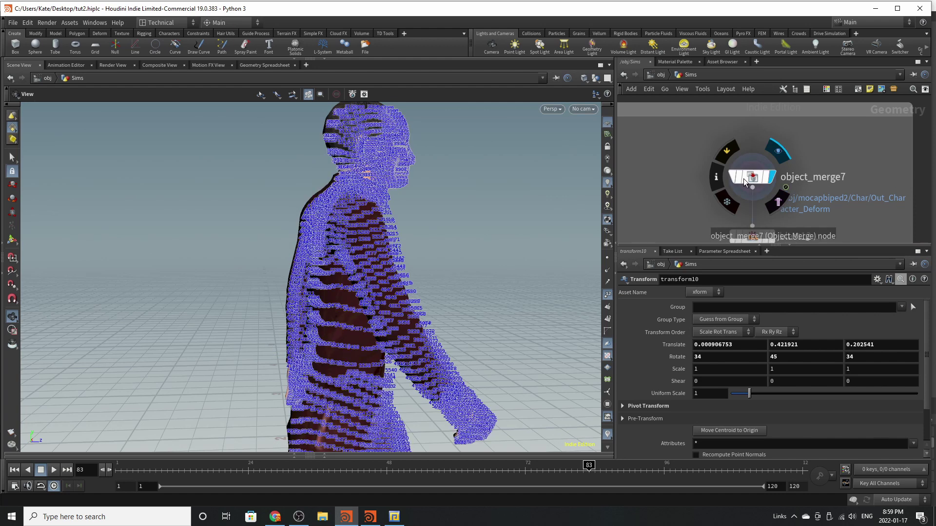
# Step: Hide the point numbers in the viewport and scrub the merged character's walk to frame 120 and back to frame 13
pyautogui.click(608, 294)
pyautogui.moveTo(487, 210); pyautogui.dragTo(390, 275)
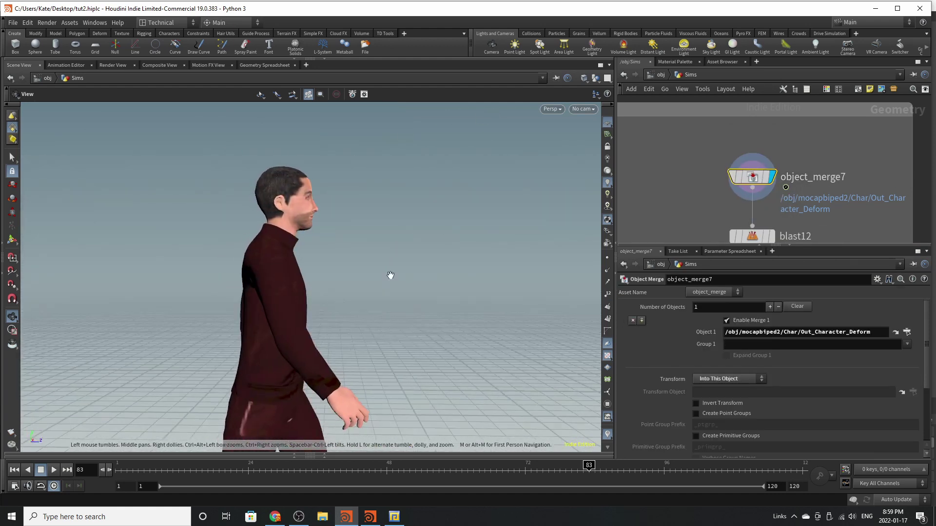
pyautogui.moveTo(266, 471); pyautogui.dragTo(853, 472)
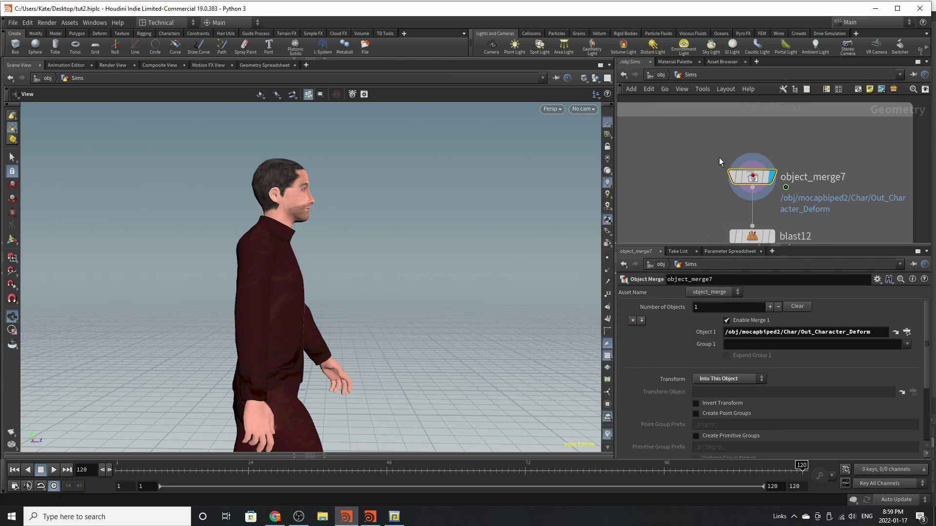
pyautogui.moveTo(721, 161); pyautogui.dragTo(709, 162, button='middle')
pyautogui.moveTo(743, 179); pyautogui.dragTo(743, 173)
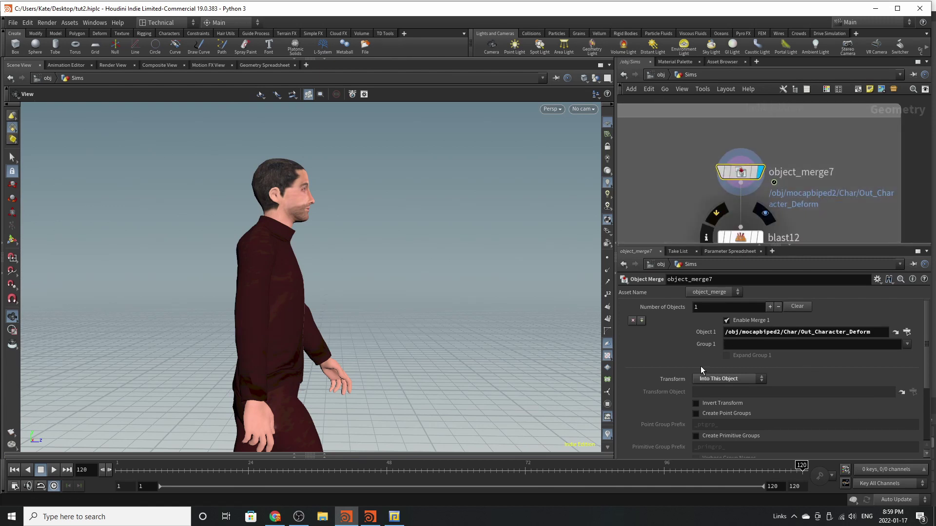
pyautogui.moveTo(500, 471); pyautogui.dragTo(184, 473)
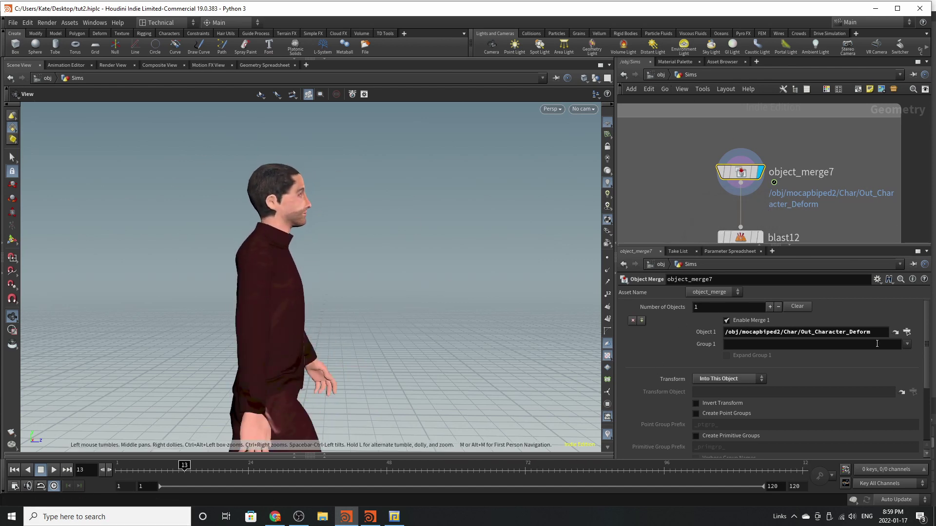
# Step: Check object_merge7's source in the operator tree and jump to the referenced Out_Character_Deform null inside the Char network
pyautogui.click(907, 332)
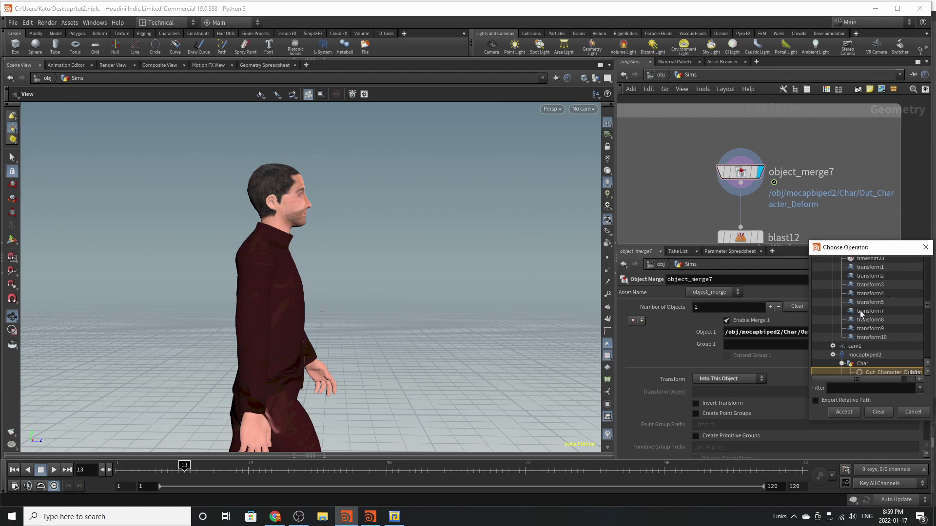
pyautogui.scroll(-2, 860, 314)
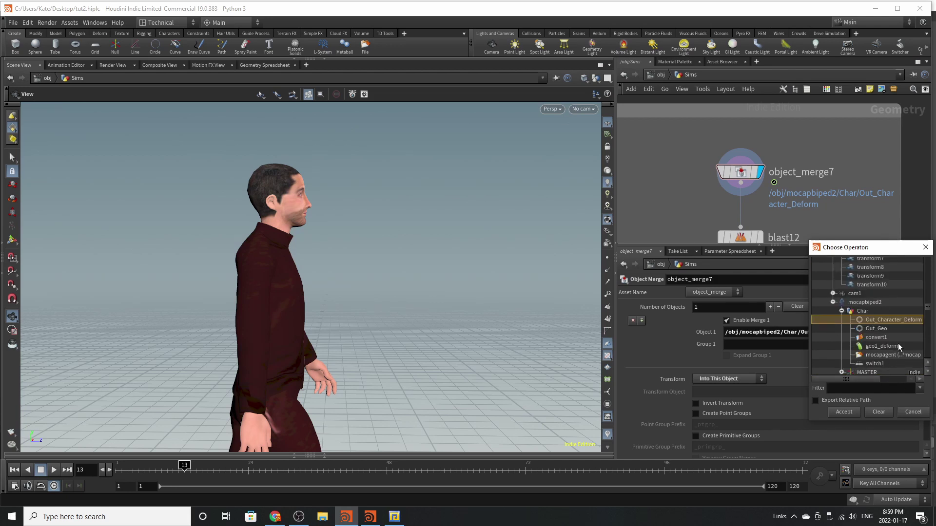
pyautogui.click(922, 247)
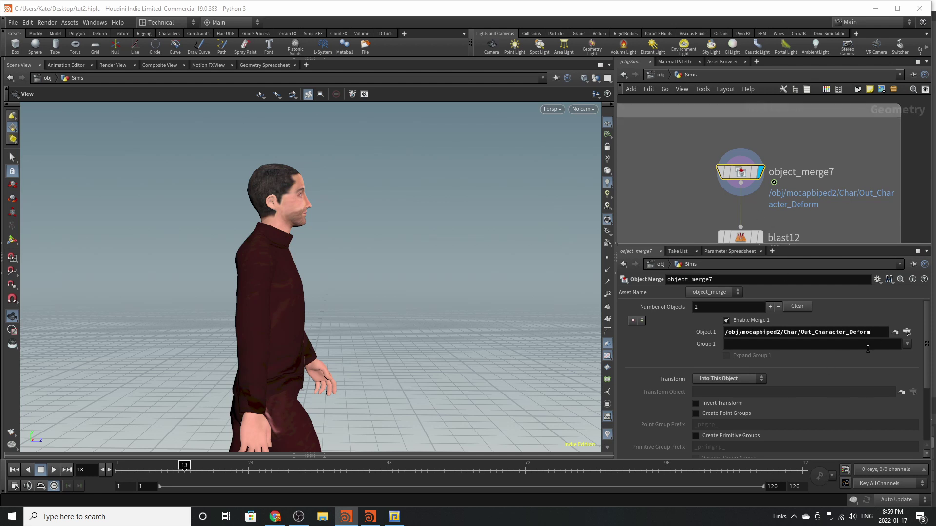
pyautogui.click(896, 333)
pyautogui.scroll(-2, 737, 163)
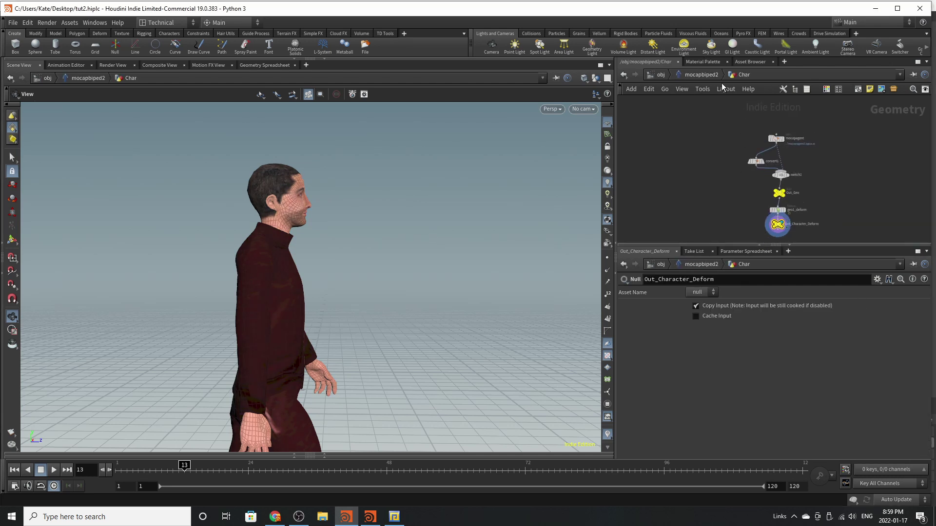
# Step: Go up from the Char network to the object level and locate the mocapbiped2 character node
pyautogui.click(712, 75)
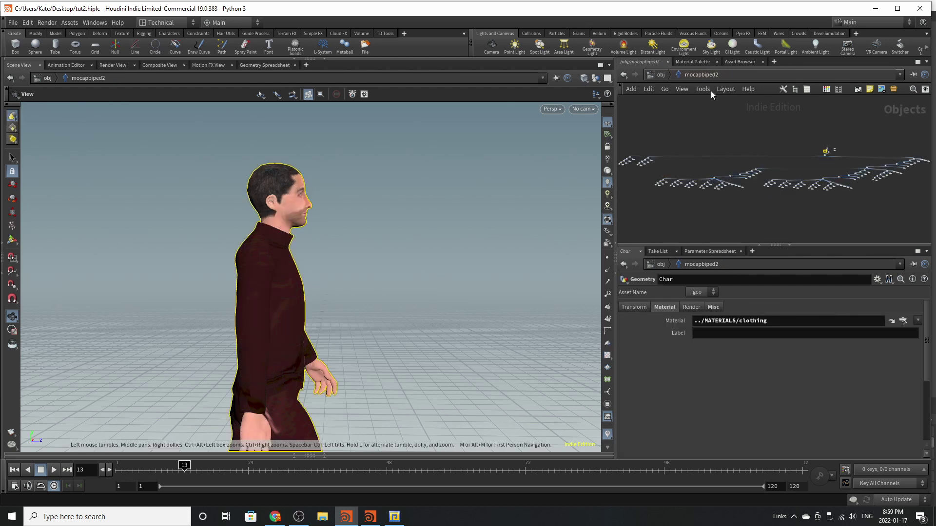
pyautogui.click(662, 75)
pyautogui.scroll(-5, 828, 179)
pyautogui.moveTo(705, 212); pyautogui.dragTo(738, 203, button='middle')
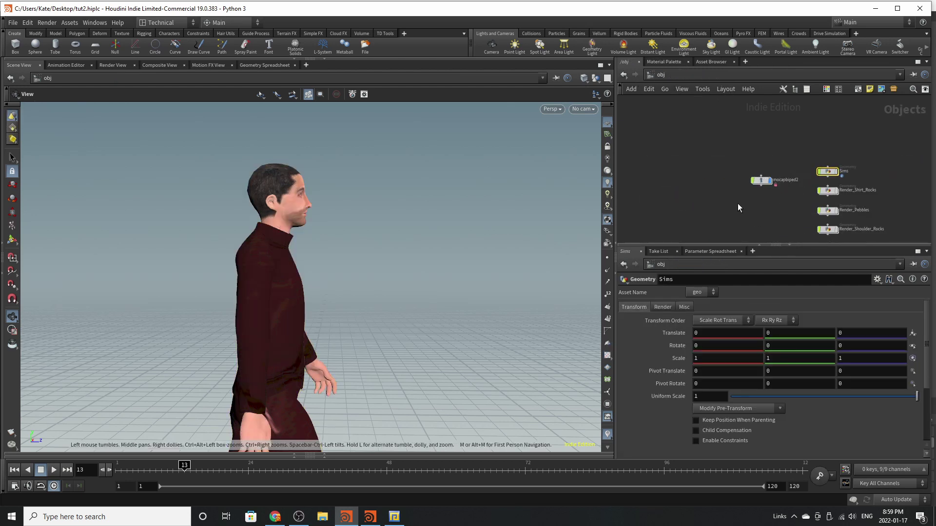
pyautogui.scroll(4, 738, 202)
pyautogui.moveTo(790, 168); pyautogui.dragTo(778, 175)
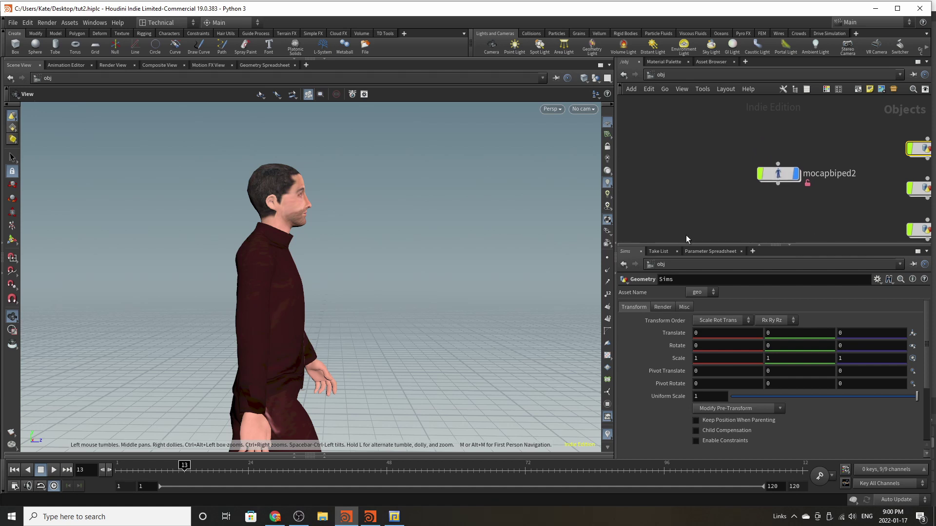
# Step: Add another Mocap Biped 2 character at the object level and place it below and beside mocapbiped2
pyautogui.press('Tab')
pyautogui.moveTo(726, 236)
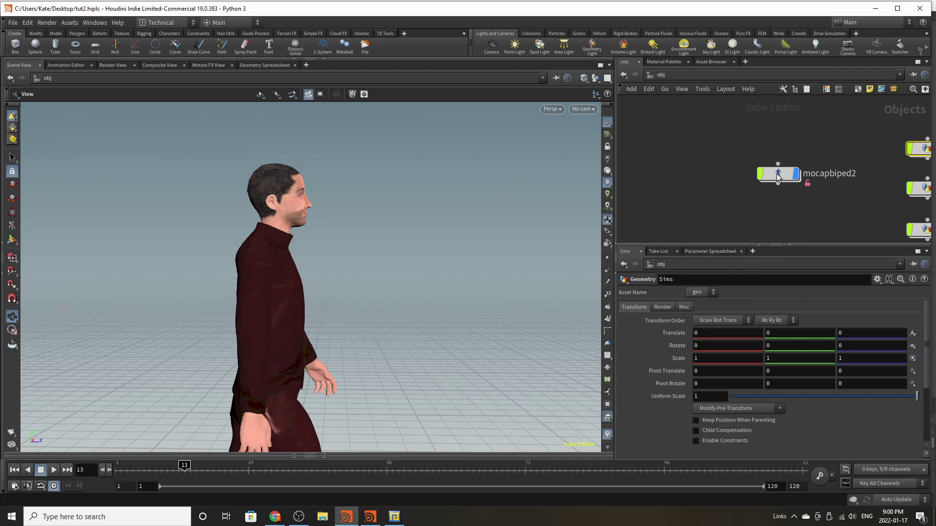
pyautogui.press('Tab')
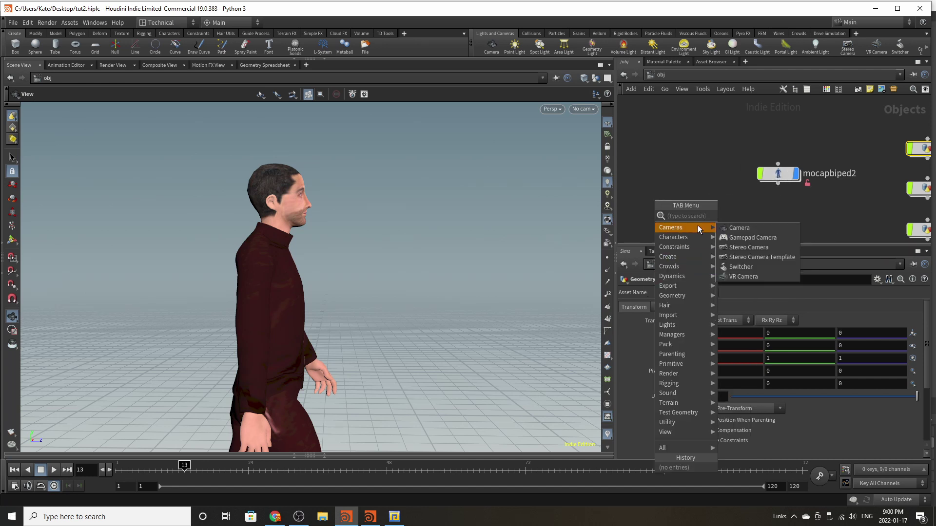
pyautogui.click(741, 247)
pyautogui.click(674, 194)
pyautogui.moveTo(675, 194); pyautogui.dragTo(675, 215)
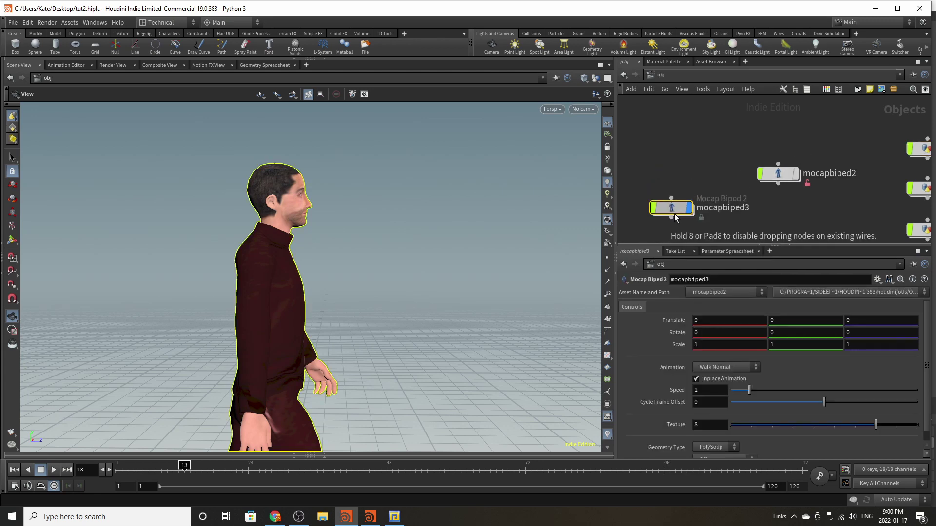
# Step: Return the timeline to frame 1 and examine the new biped's full body from the side and front
pyautogui.moveTo(726, 125); pyautogui.dragTo(743, 102, button='middle')
pyautogui.moveTo(313, 273); pyautogui.dragTo(264, 282, button='right')
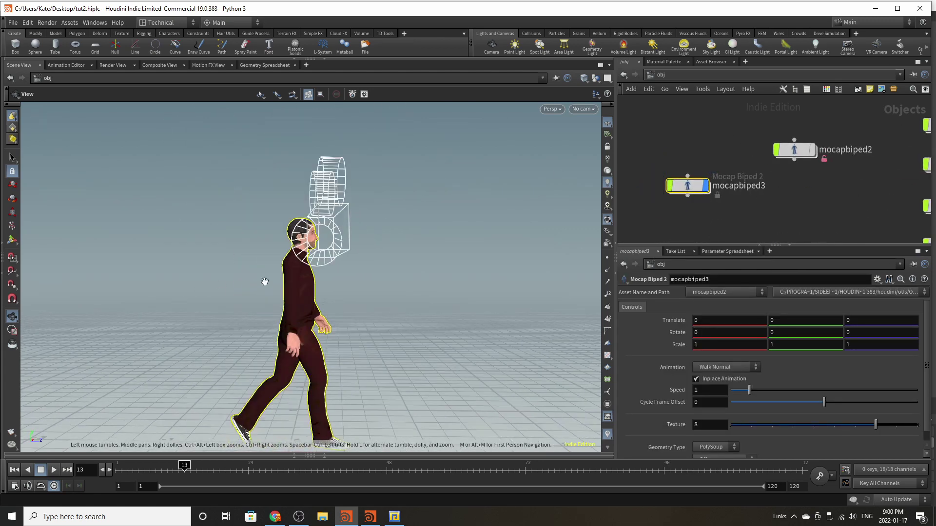
pyautogui.moveTo(282, 280); pyautogui.dragTo(244, 352)
pyautogui.moveTo(246, 467); pyautogui.dragTo(114, 482)
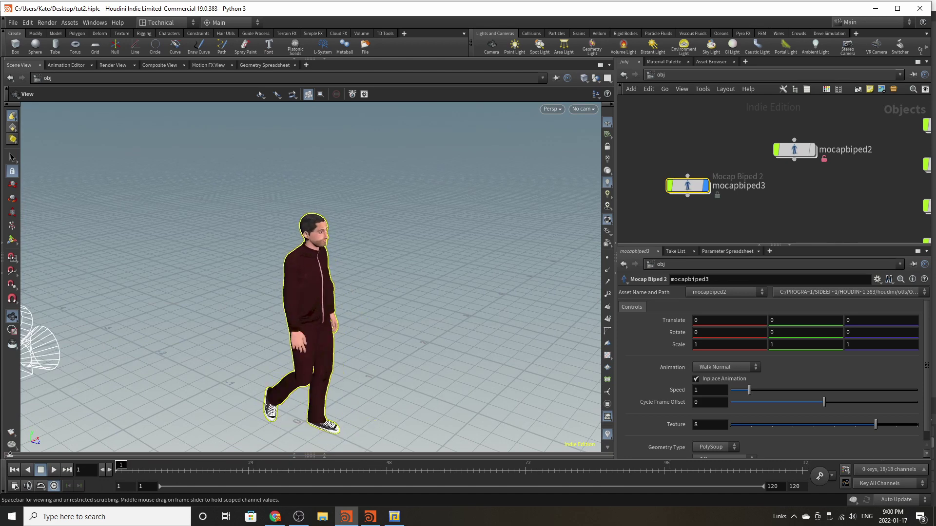
pyautogui.moveTo(281, 290); pyautogui.dragTo(226, 275)
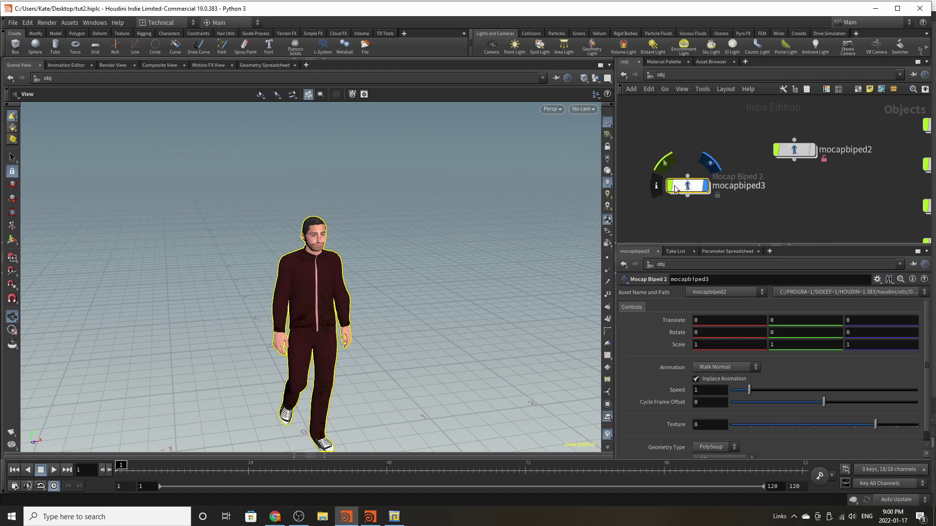
pyautogui.moveTo(330, 256); pyautogui.dragTo(296, 242)
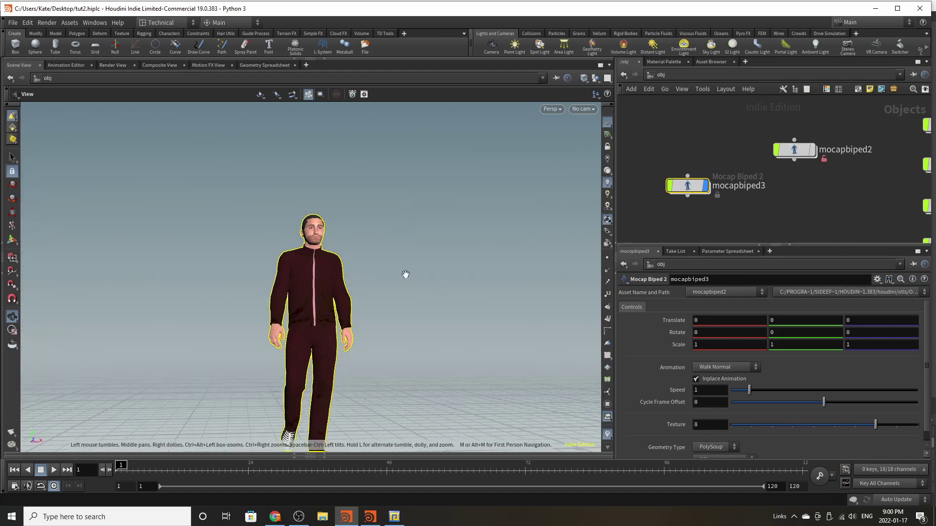
# Step: Allow editing of the new biped's contents, then open it and locate its geo node below the MASTER null
pyautogui.scroll(1, 741, 195)
pyautogui.rightClick(667, 186)
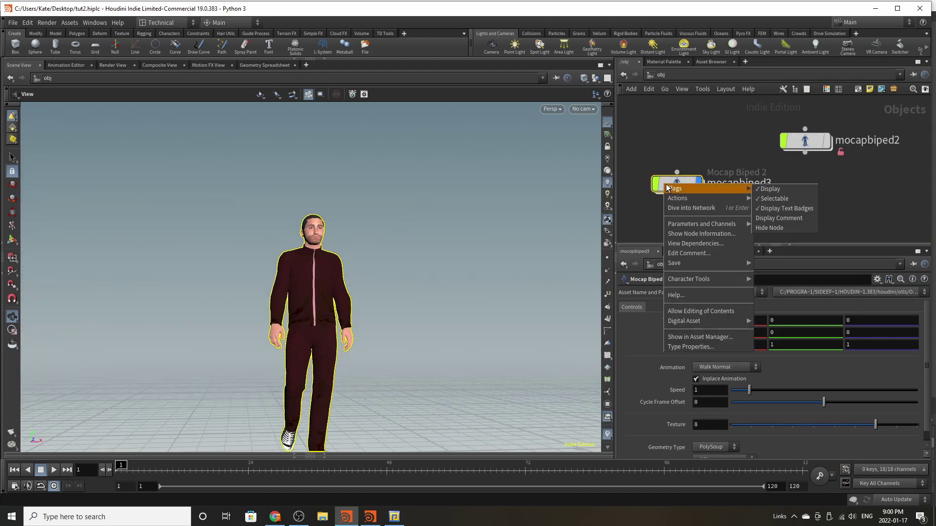
pyautogui.click(687, 311)
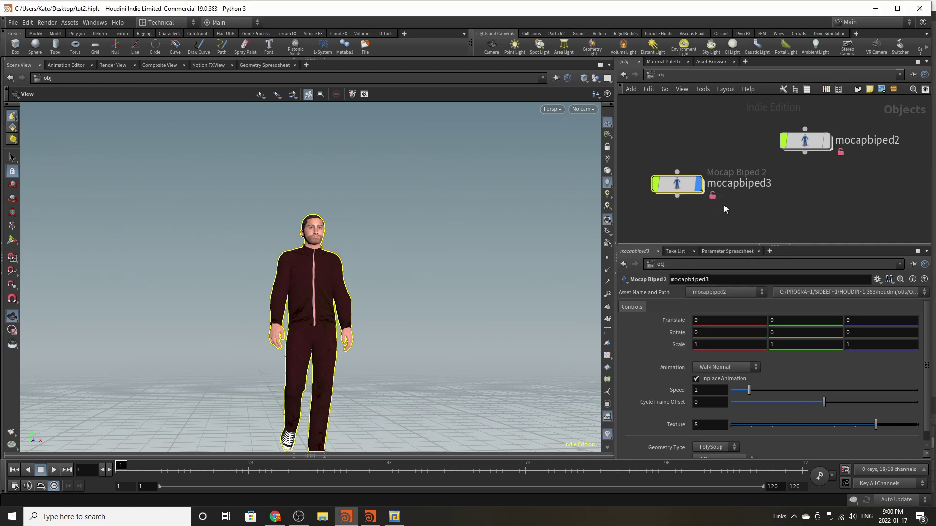
pyautogui.doubleClick(678, 187)
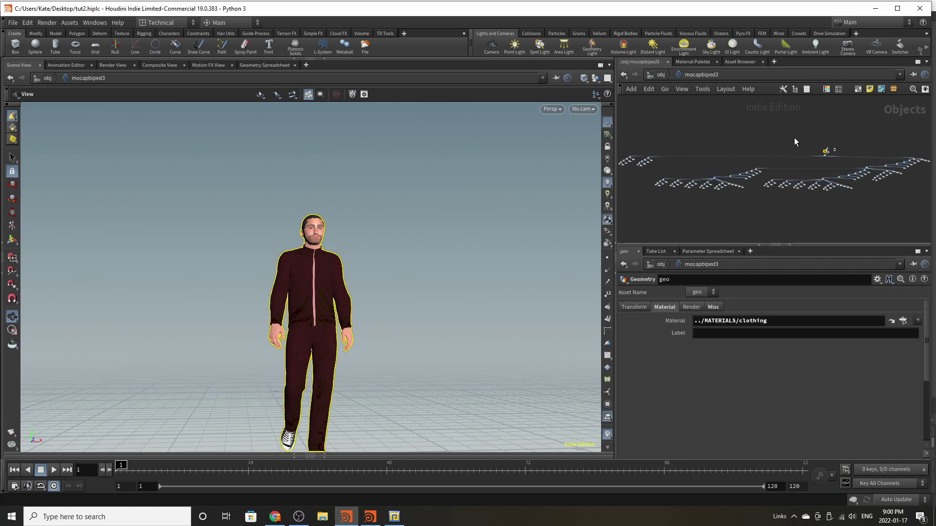
pyautogui.scroll(2, 929, 131)
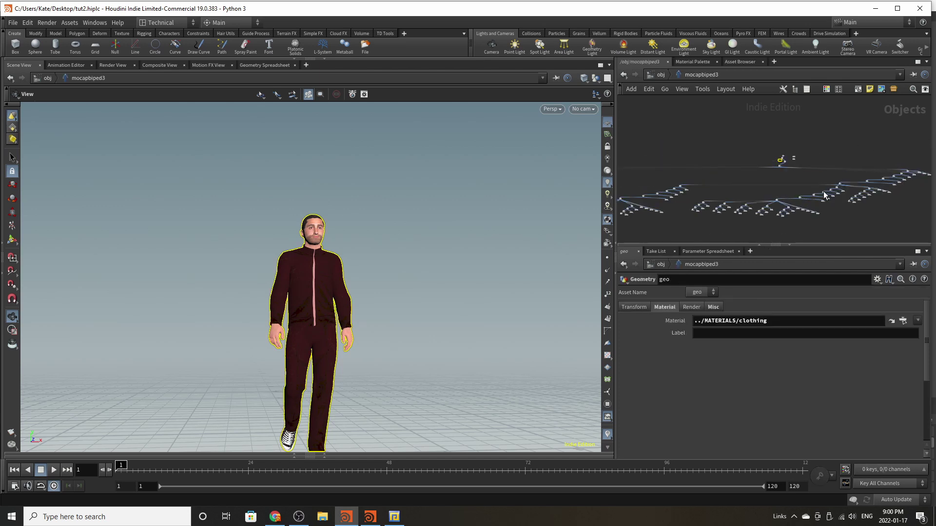
pyautogui.scroll(10, 792, 162)
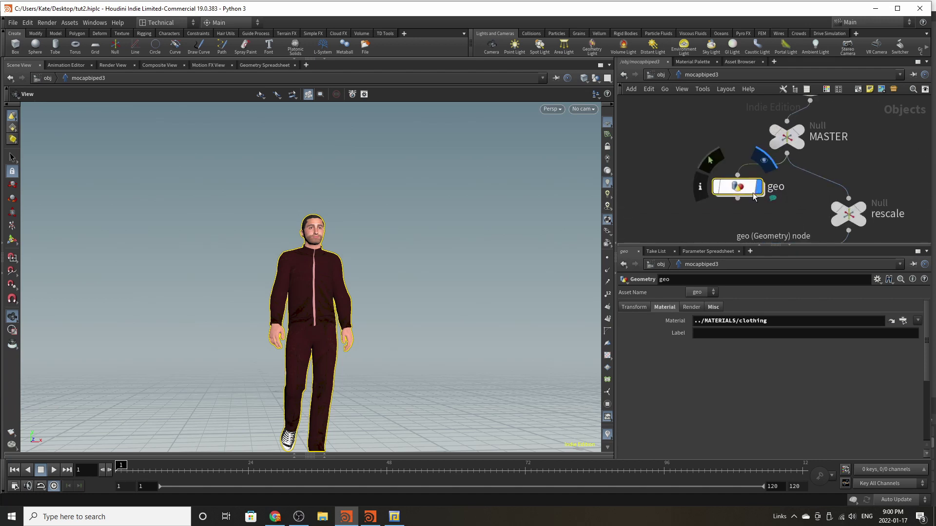
# Step: Return to the object level and delete the newly added mocapbiped3 character
pyautogui.click(657, 75)
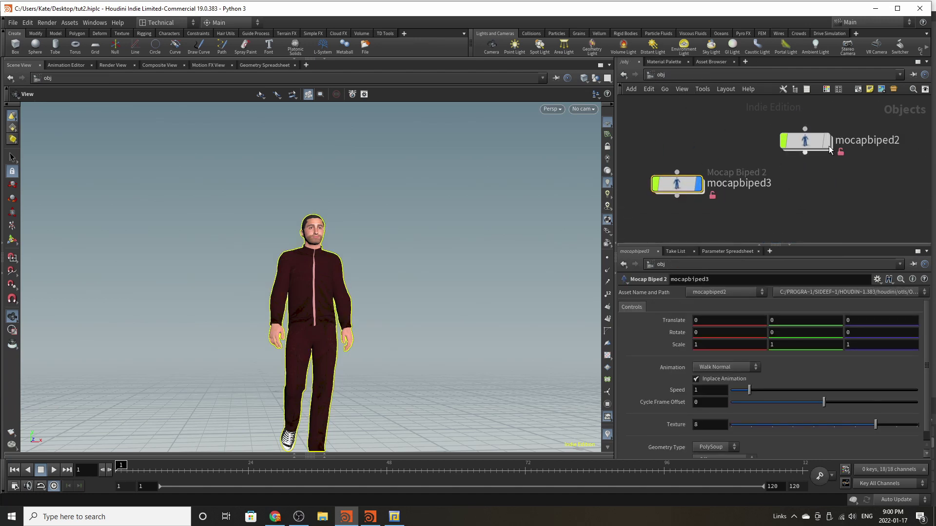
pyautogui.click(684, 183)
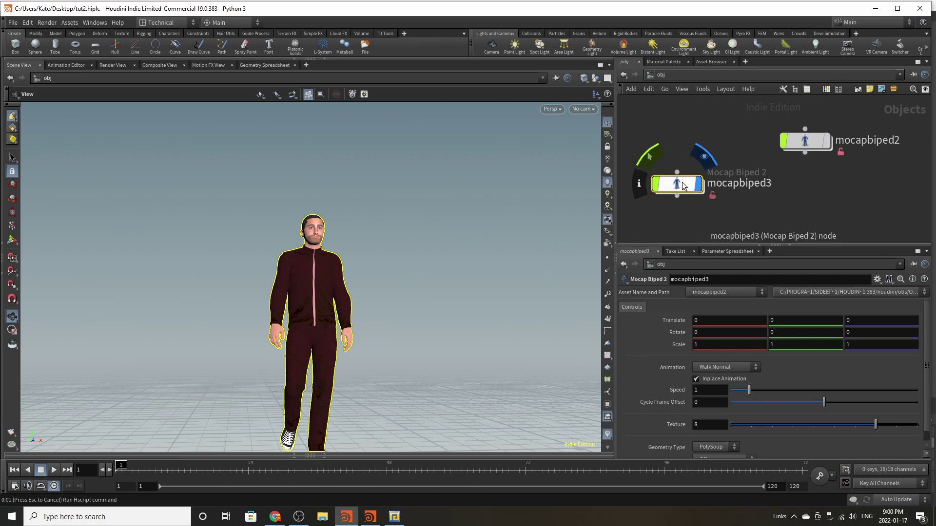
pyautogui.press('Delete')
# Step: Open mocapbiped2's contents and move the Char geometry node and the MASTER null farther apart
pyautogui.doubleClick(797, 142)
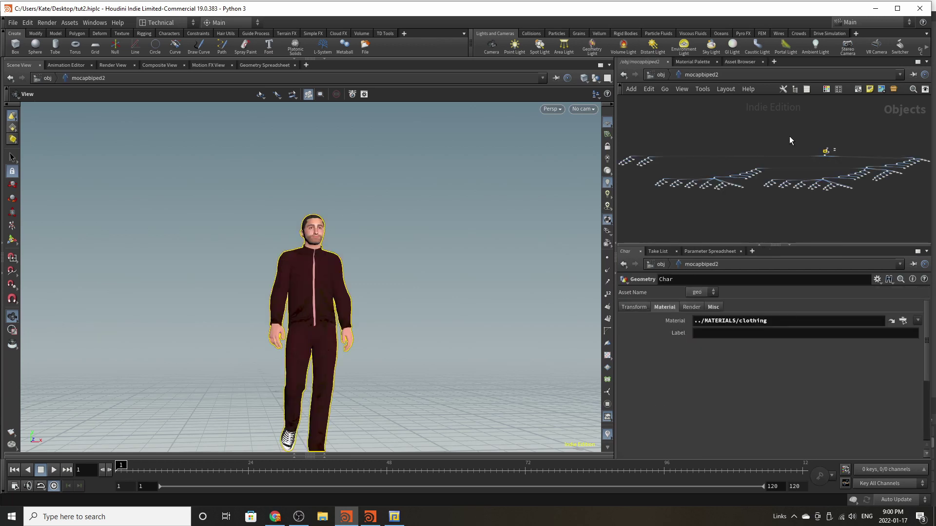
pyautogui.scroll(5, 684, 154)
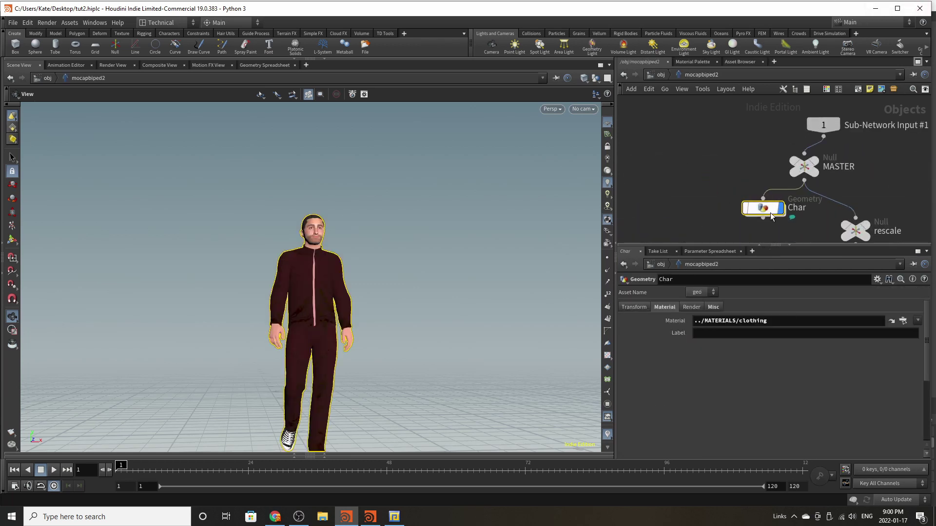
pyautogui.moveTo(761, 206); pyautogui.dragTo(737, 209)
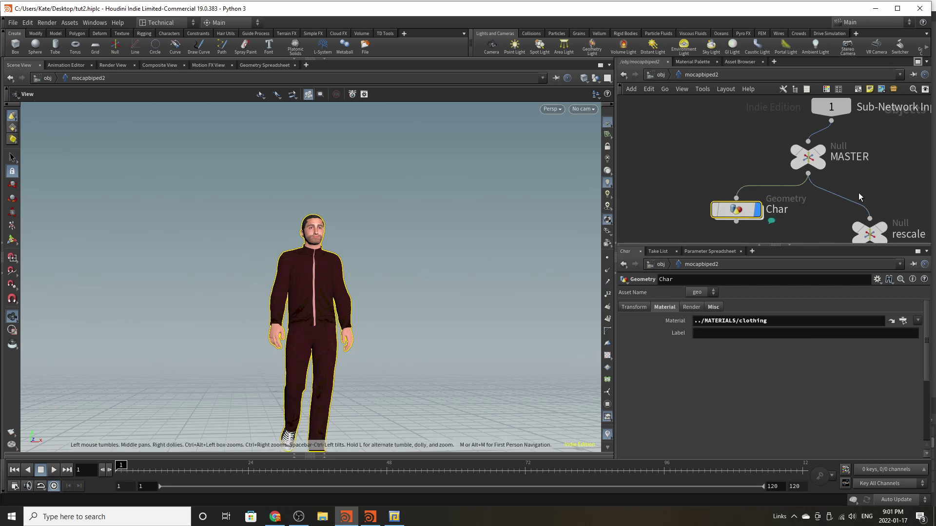
pyautogui.moveTo(808, 156); pyautogui.dragTo(832, 154)
# Step: Examine the character's bone hierarchy, selecting ulna_0_R_Bnd_bone and locating its parent null ulna_0_R_Bnd
pyautogui.scroll(-11, 788, 133)
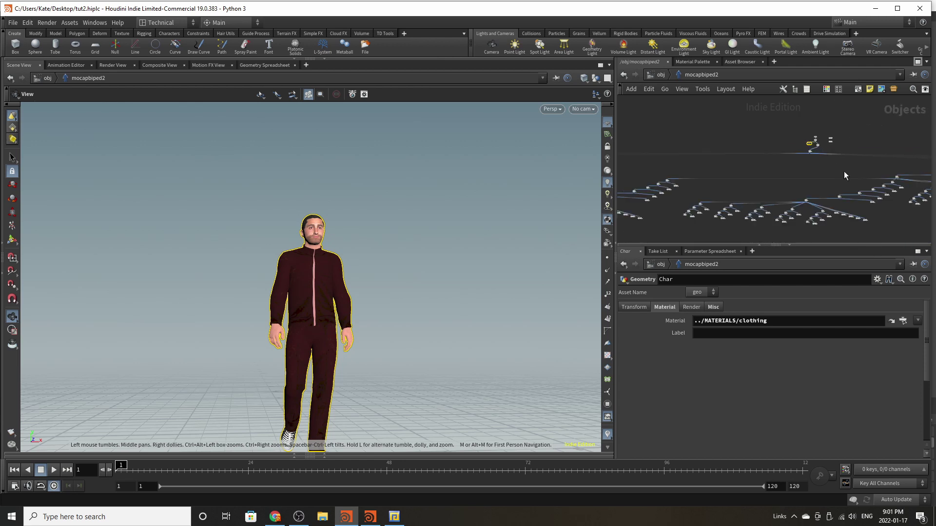
pyautogui.scroll(2, 890, 182)
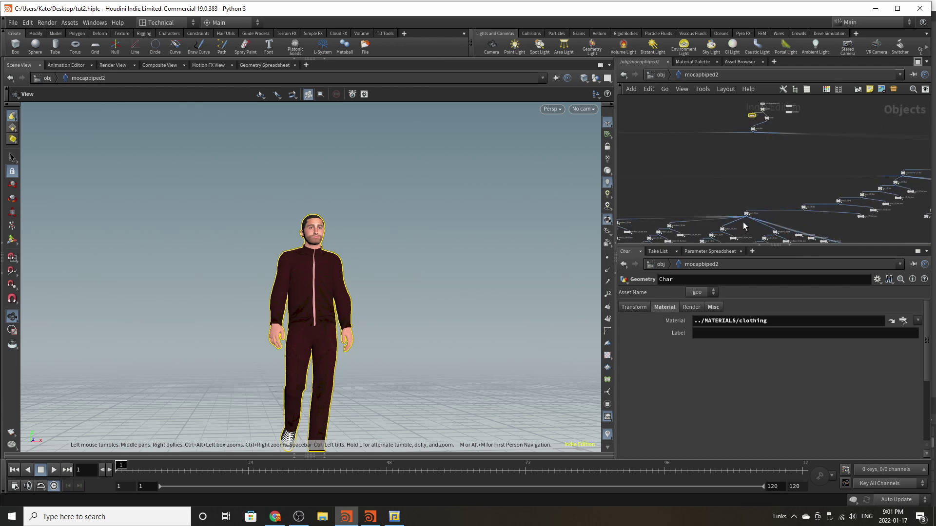
pyautogui.scroll(10, 745, 226)
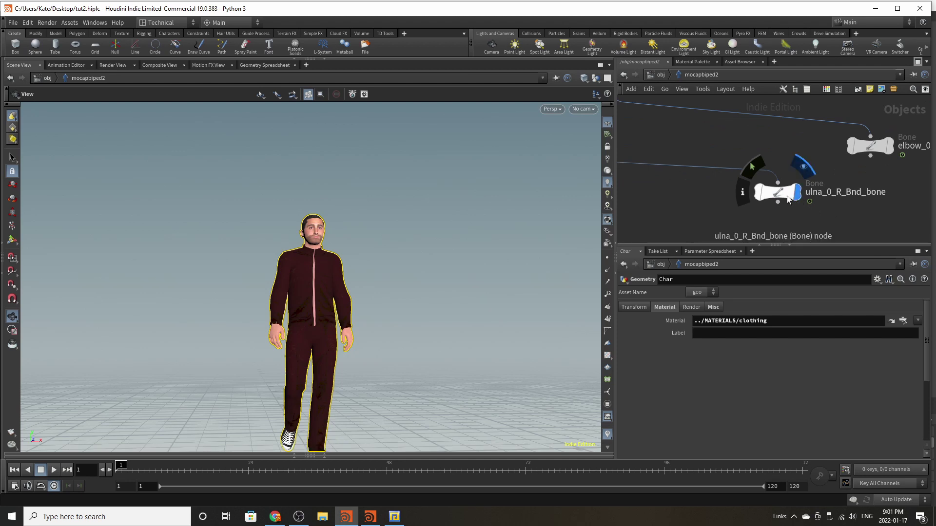
pyautogui.click(787, 198)
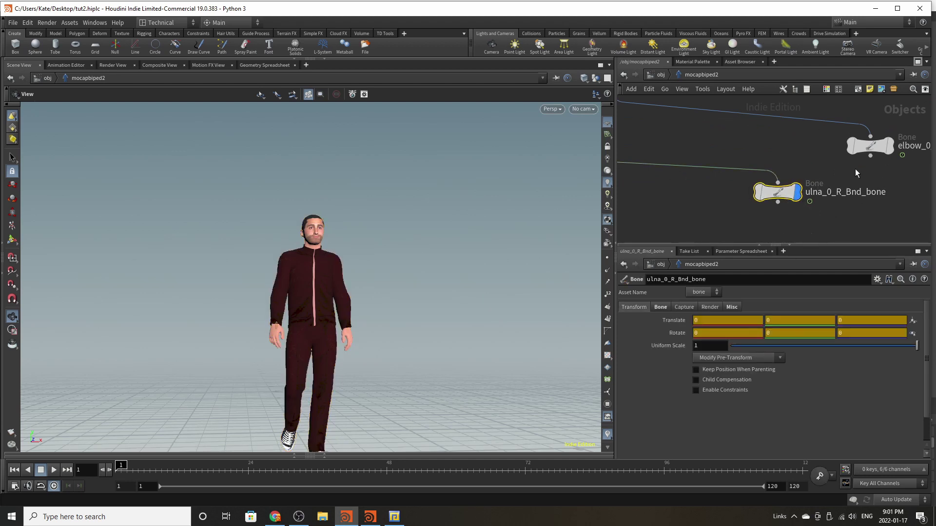
pyautogui.scroll(-6, 856, 195)
pyautogui.scroll(8, 759, 201)
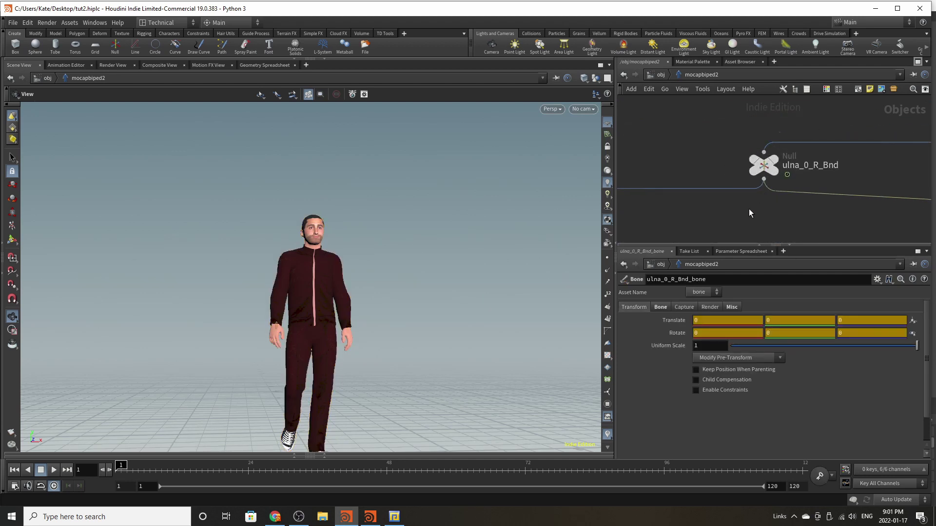
pyautogui.scroll(-6, 748, 208)
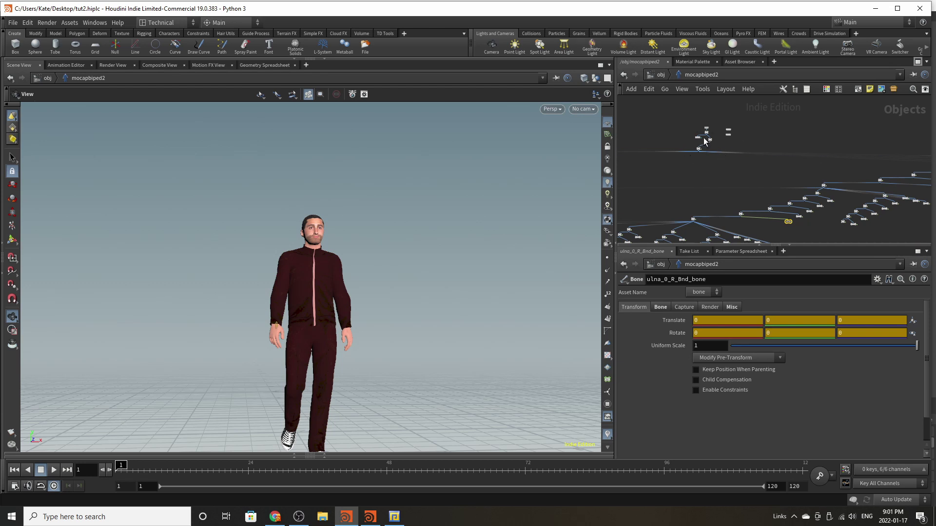
# Step: Locate the Char geometry node below the MASTER null and open its network
pyautogui.scroll(8, 704, 141)
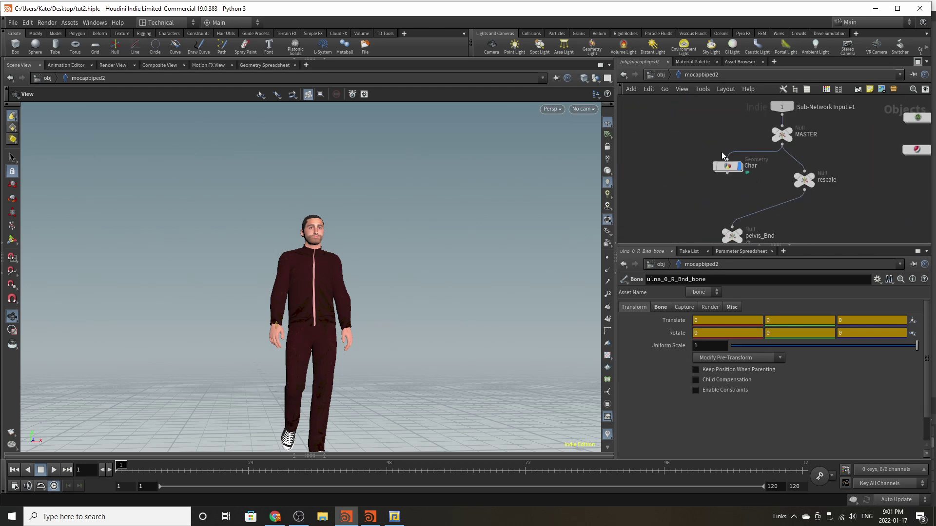
pyautogui.scroll(3, 721, 154)
pyautogui.click(735, 190)
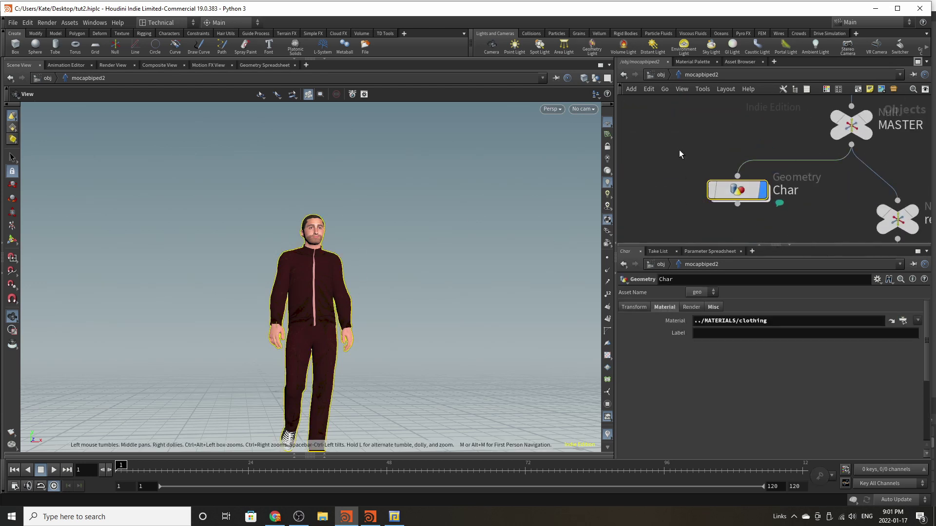
pyautogui.doubleClick(748, 190)
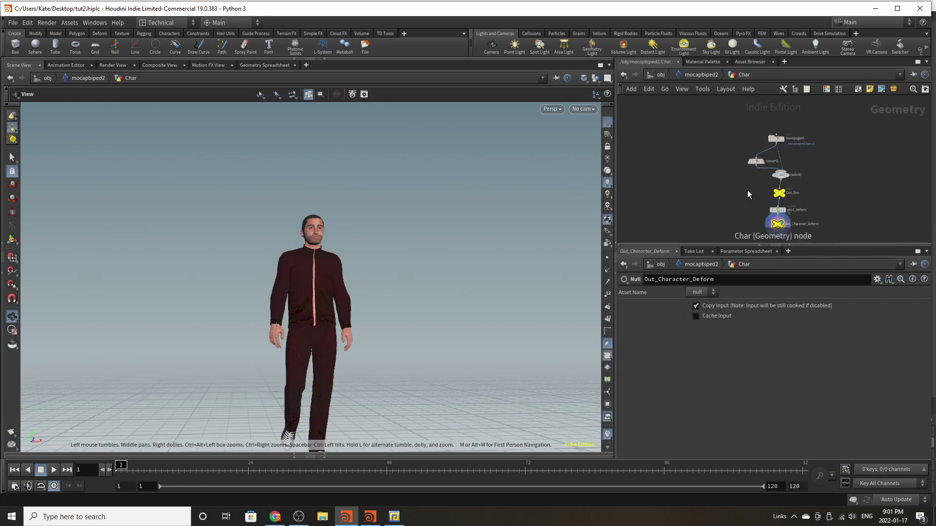
# Step: Move the Out_Geo null to the side of the chain between switch1 and geo1_deform
pyautogui.scroll(-3, 764, 167)
pyautogui.scroll(3, 786, 221)
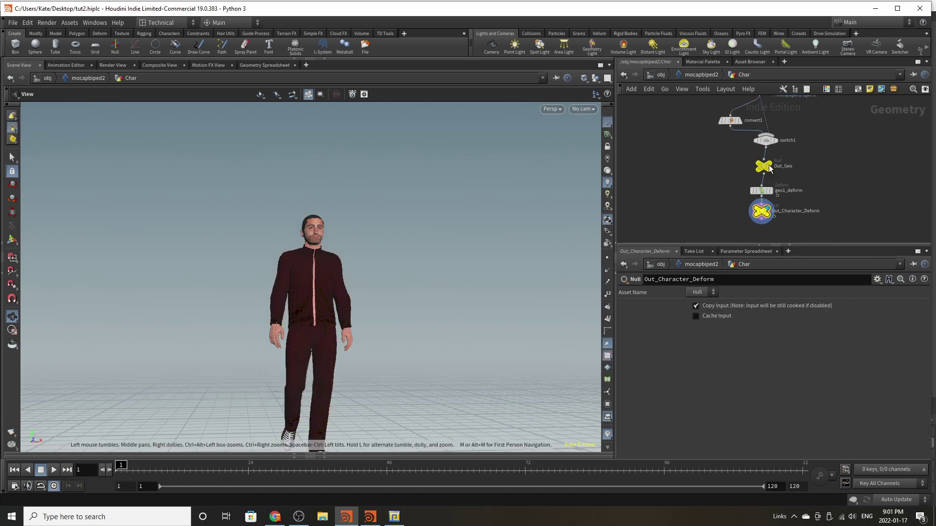
pyautogui.scroll(1, 768, 165)
pyautogui.moveTo(764, 169); pyautogui.dragTo(817, 171)
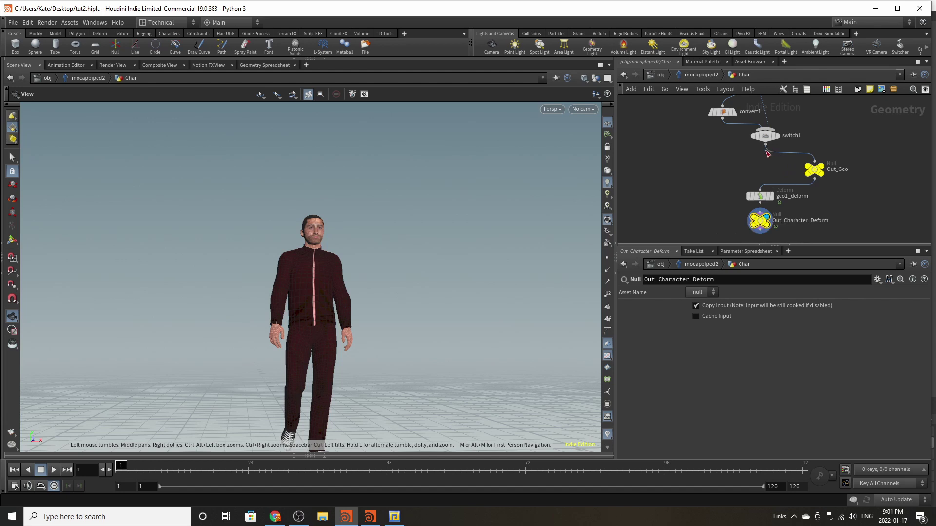
# Step: Wire switch1 directly into geo1_deform and disconnect the Out_Geo and Out_Character_Deform nulls from the chain
pyautogui.moveTo(765, 147); pyautogui.dragTo(761, 190)
pyautogui.moveTo(758, 222); pyautogui.dragTo(851, 219)
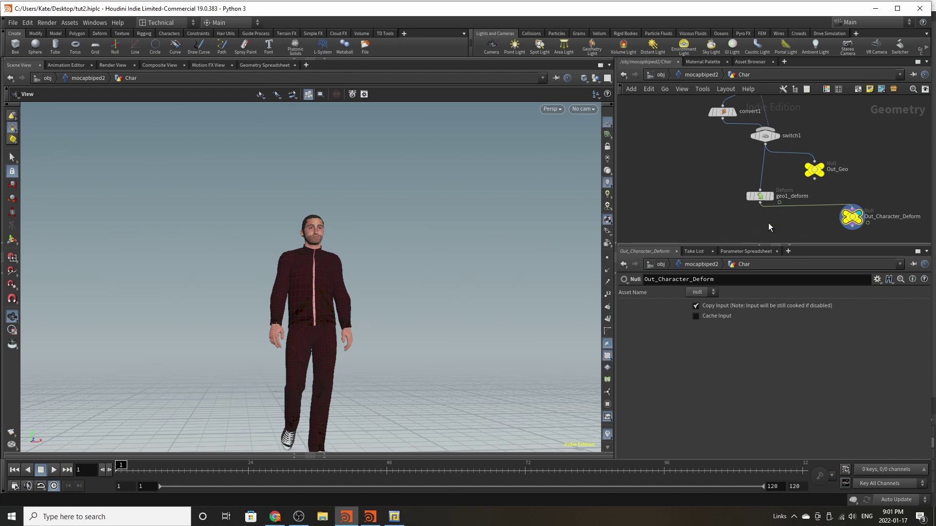
pyautogui.press('y')
pyautogui.moveTo(760, 230)
pyautogui.mouseDown()
pyautogui.moveTo(809, 203)
pyautogui.moveTo(800, 147)
pyautogui.mouseUp()
pyautogui.moveTo(761, 200); pyautogui.dragTo(764, 184)
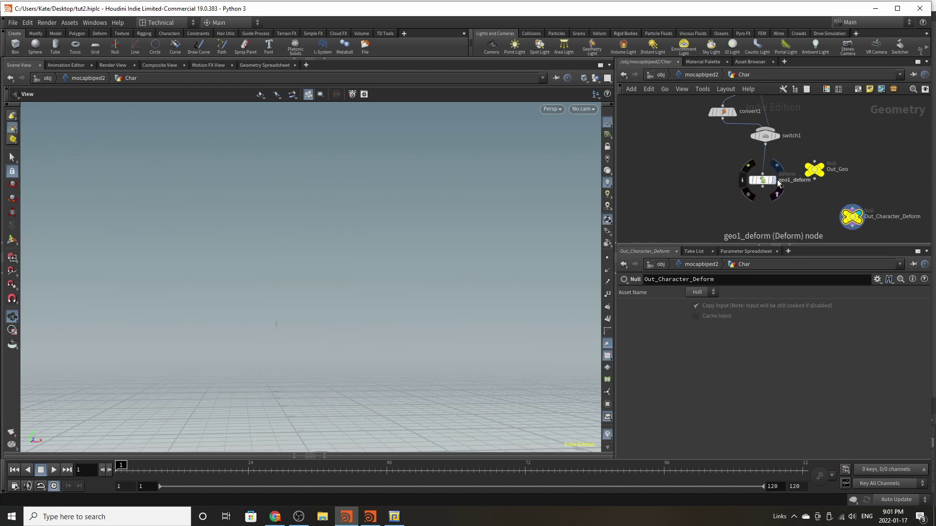
# Step: Display geo1_deform and move the disconnected Out_Geo null farther away from the chain
pyautogui.click(774, 180)
pyautogui.moveTo(834, 118); pyautogui.dragTo(788, 145, button='middle')
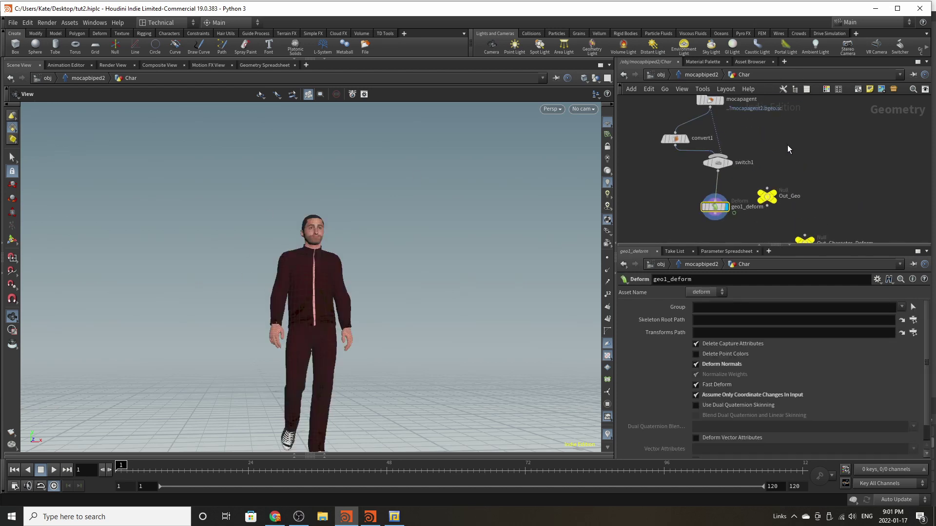
pyautogui.moveTo(774, 197); pyautogui.dragTo(830, 200)
pyautogui.scroll(-3, 771, 218)
pyautogui.moveTo(772, 219); pyautogui.dragTo(772, 234, button='middle')
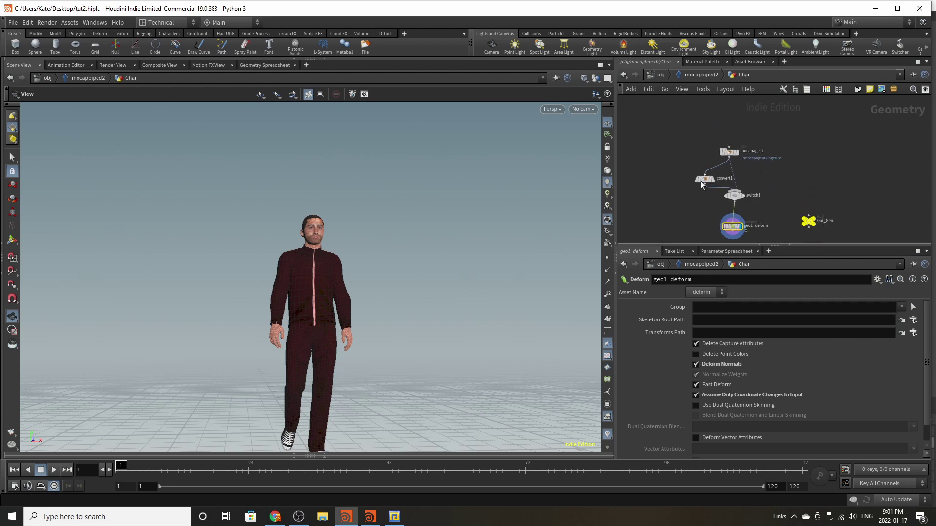
# Step: Examine the original Char node chain in turn: mocapagent, convert1, switch1 and geo1_deform
pyautogui.scroll(2, 731, 151)
pyautogui.click(732, 151)
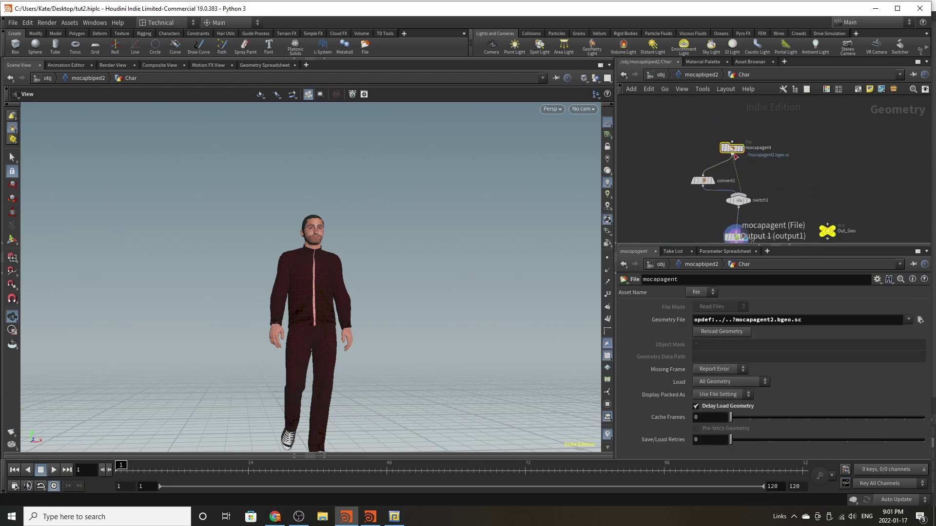
pyautogui.click(705, 181)
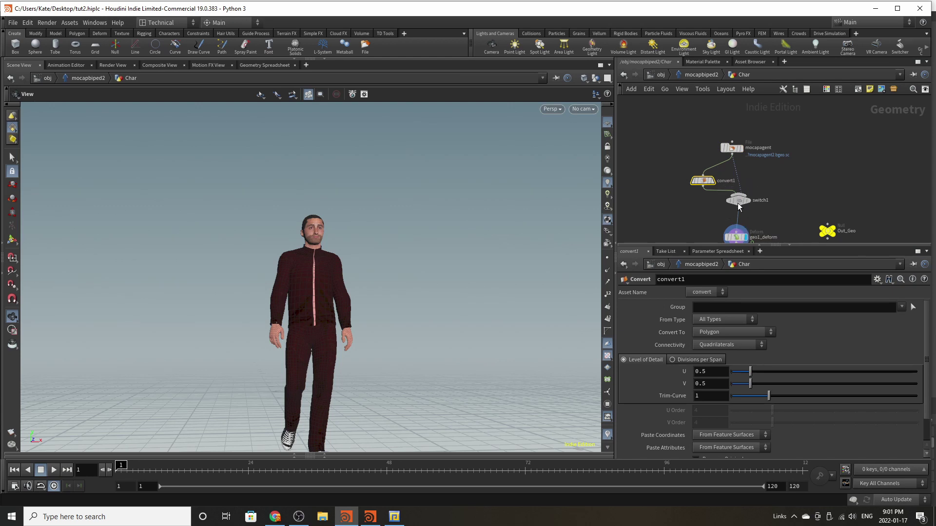
pyautogui.click(738, 203)
pyautogui.scroll(-3, 780, 174)
pyautogui.scroll(6, 753, 212)
pyautogui.click(740, 206)
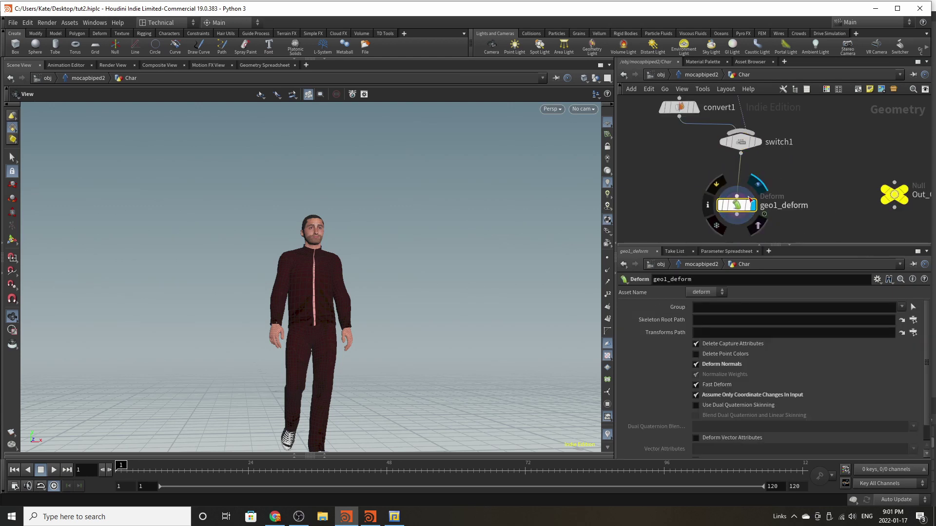
pyautogui.scroll(-3, 763, 166)
pyautogui.scroll(3, 752, 201)
pyautogui.scroll(-2, 737, 189)
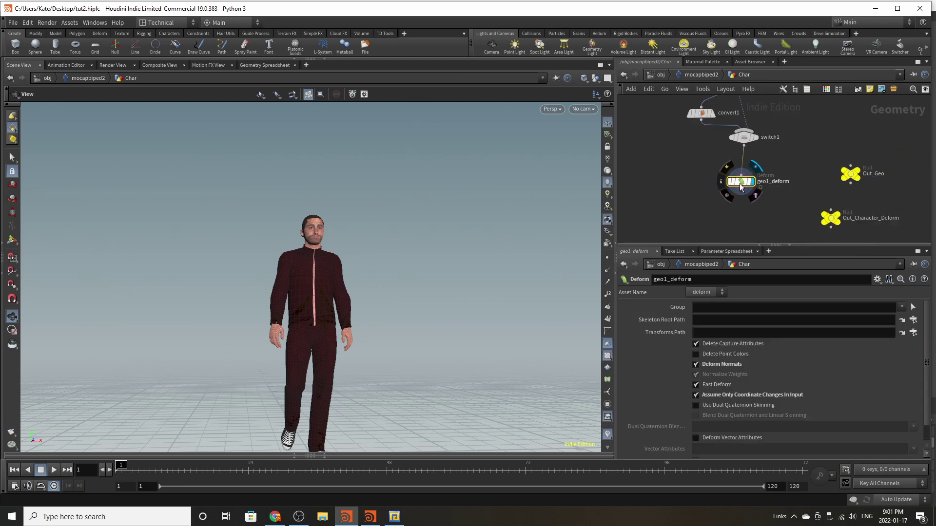
pyautogui.scroll(1, 740, 187)
# Step: Insert the Out_Geo null between switch1 and geo1_deform, display it and scrub the timeline
pyautogui.moveTo(740, 186); pyautogui.dragTo(743, 192)
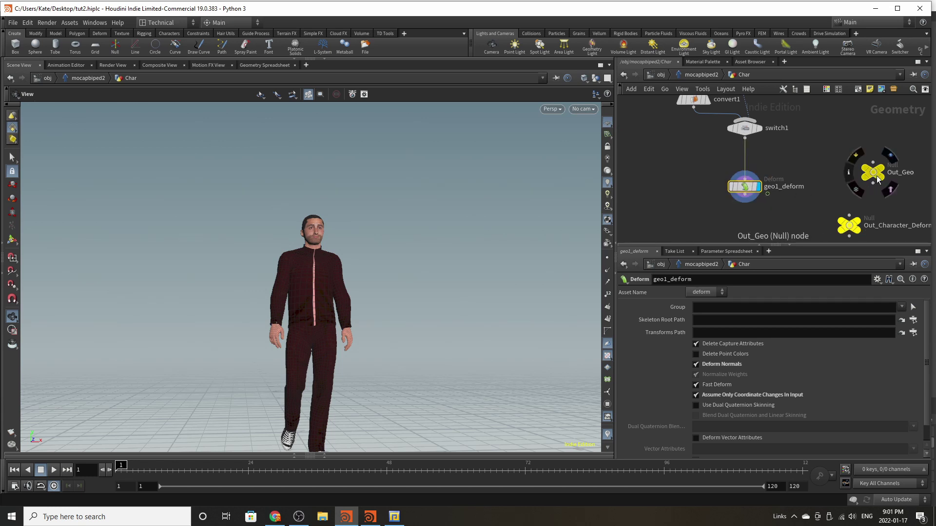
pyautogui.moveTo(873, 172); pyautogui.dragTo(746, 163)
pyautogui.click(754, 161)
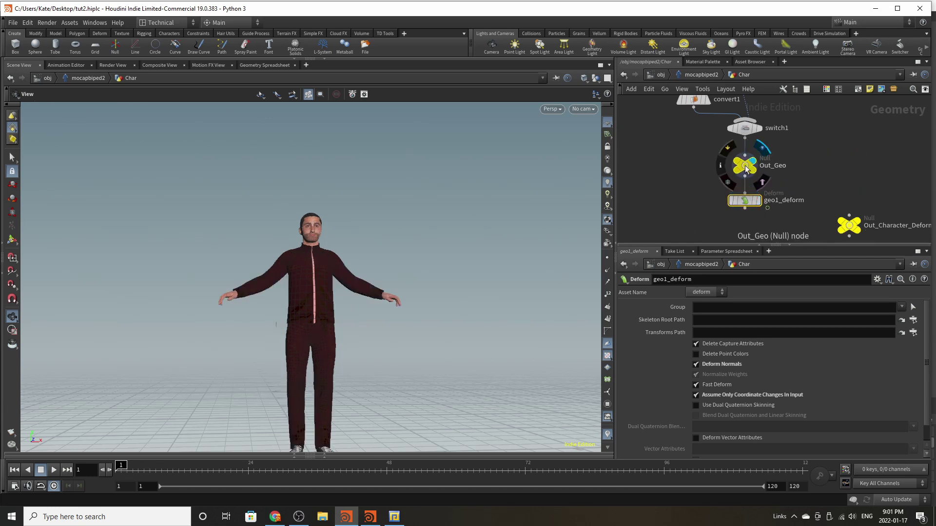
pyautogui.click(745, 165)
pyautogui.moveTo(205, 466); pyautogui.dragTo(258, 467)
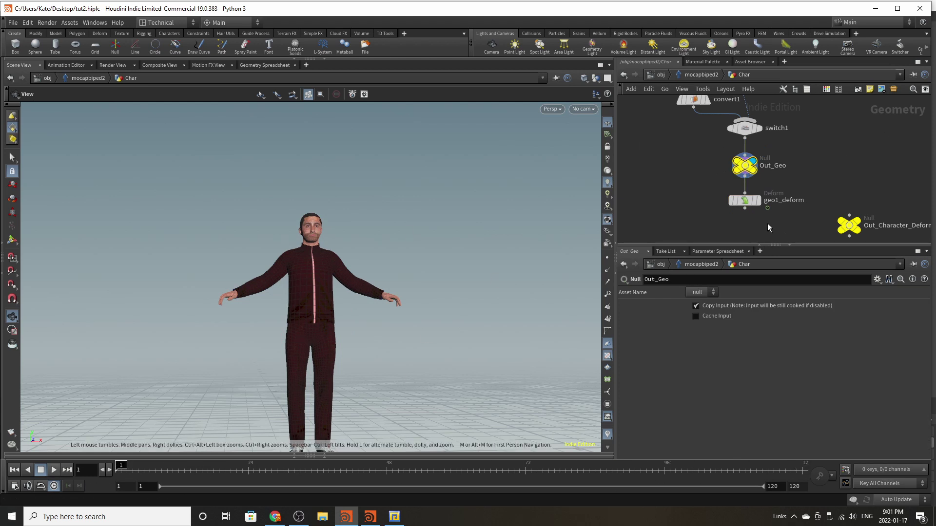
# Step: Connect the Out_Character_Deform null below geo1_deform, display it and scrub the timeline
pyautogui.click(759, 201)
pyautogui.click(743, 201)
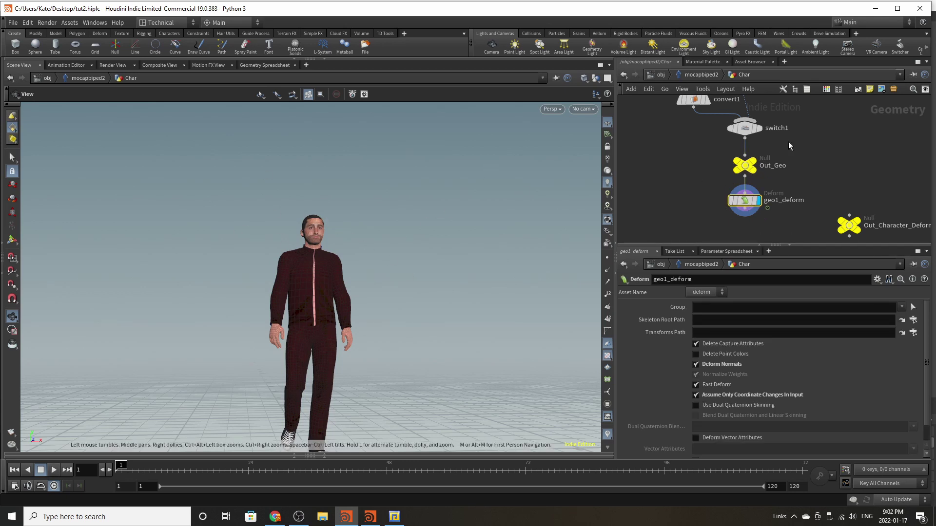
pyautogui.moveTo(788, 141); pyautogui.dragTo(781, 119, button='middle')
pyautogui.scroll(1, 843, 199)
pyautogui.moveTo(845, 205); pyautogui.dragTo(717, 178)
pyautogui.click(727, 200)
pyautogui.click(716, 208)
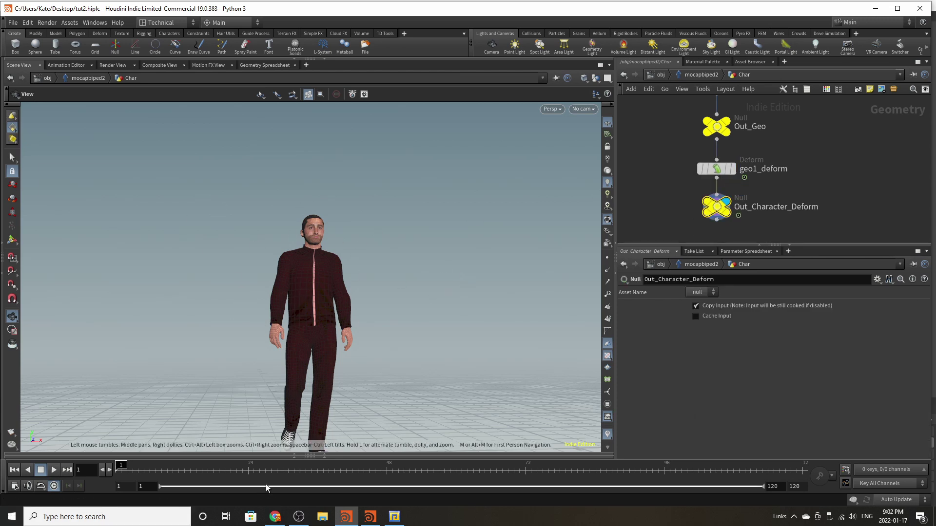
pyautogui.moveTo(398, 467); pyautogui.dragTo(119, 463)
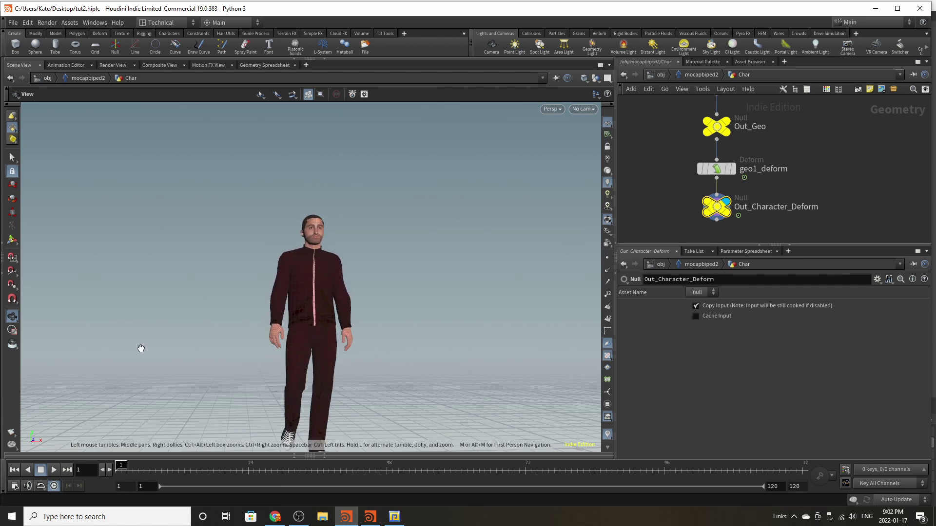
# Step: Return to the object level and open the Sims geometry network
pyautogui.click(662, 74)
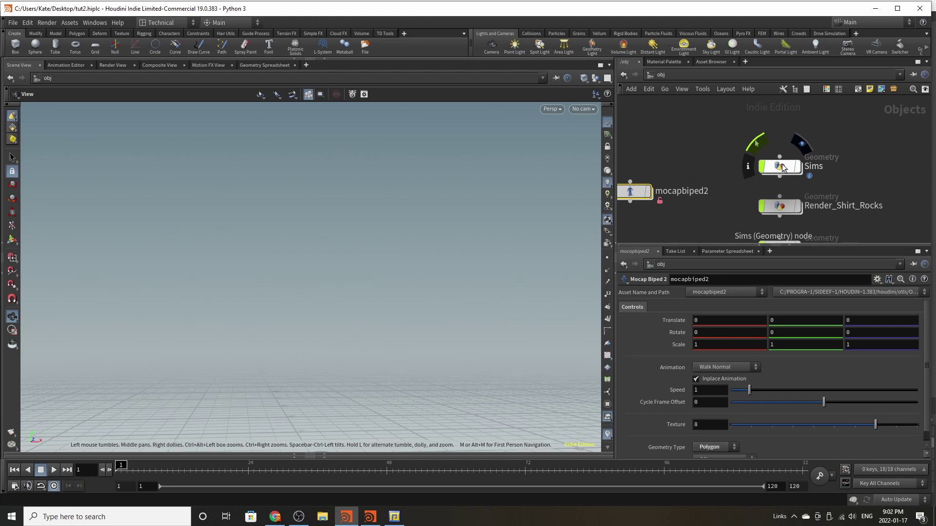
pyautogui.click(781, 167)
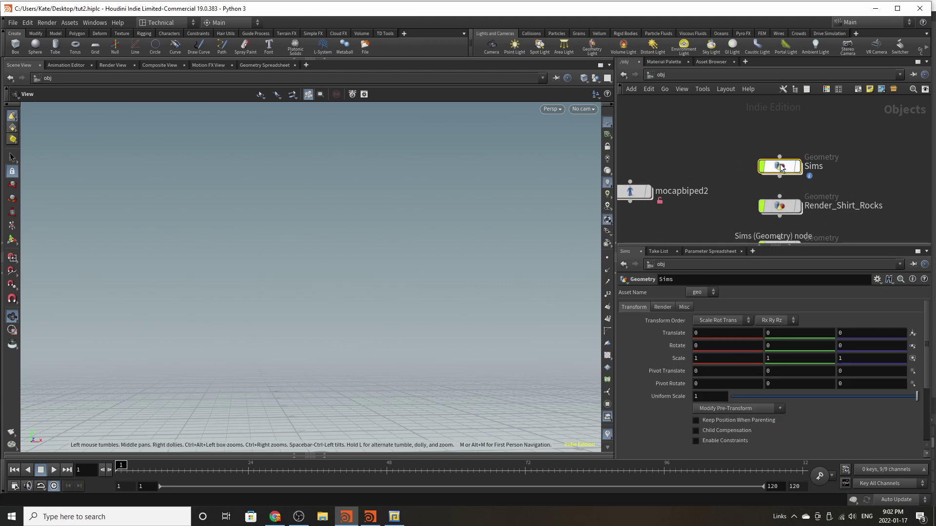
pyautogui.doubleClick(781, 168)
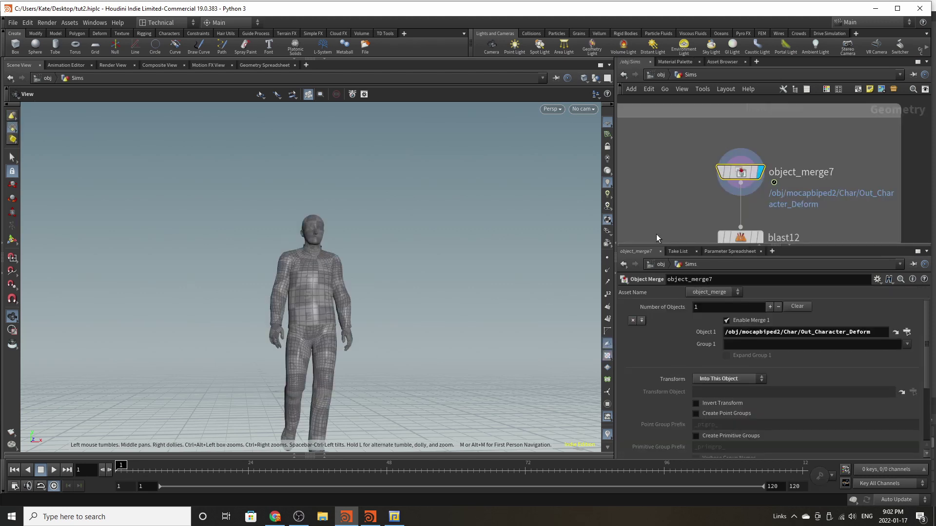
# Step: Inspect the character geometry that object_merge7 imports from Out_Character_Deform, viewing it up close from several angles
pyautogui.middleClick(739, 173)
pyautogui.moveTo(374, 257); pyautogui.dragTo(203, 258, button='right')
pyautogui.moveTo(204, 258); pyautogui.dragTo(336, 247, button='middle')
pyautogui.moveTo(336, 247); pyautogui.dragTo(414, 220)
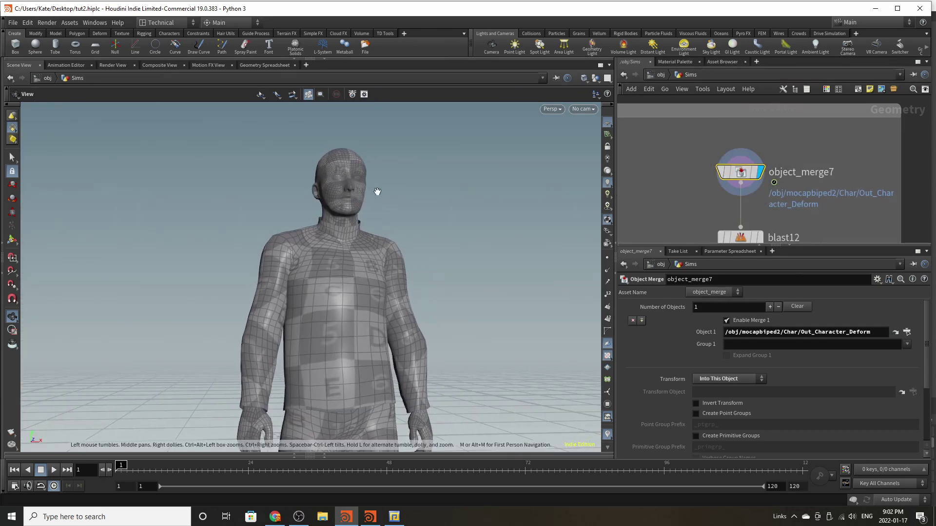
pyautogui.moveTo(376, 192); pyautogui.dragTo(407, 224)
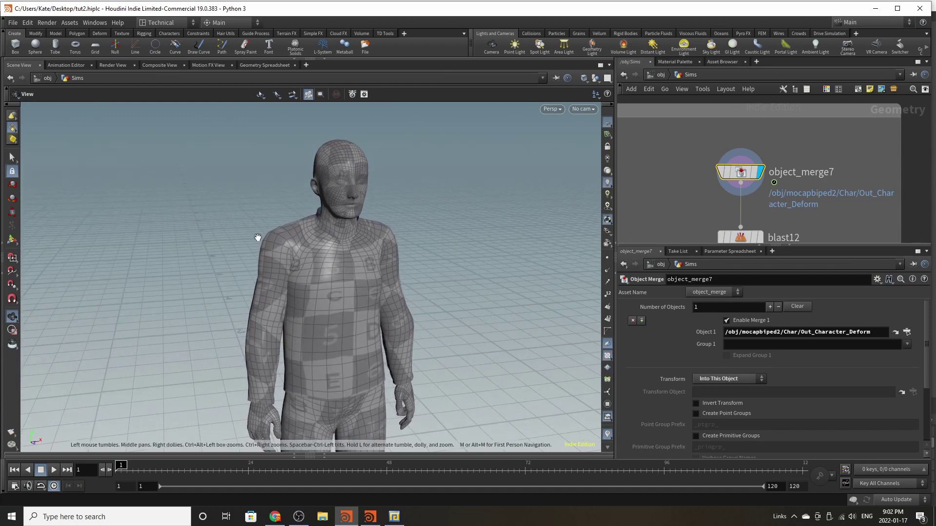
pyautogui.moveTo(258, 237); pyautogui.dragTo(255, 271)
pyautogui.moveTo(237, 253); pyautogui.dragTo(184, 244, button='middle')
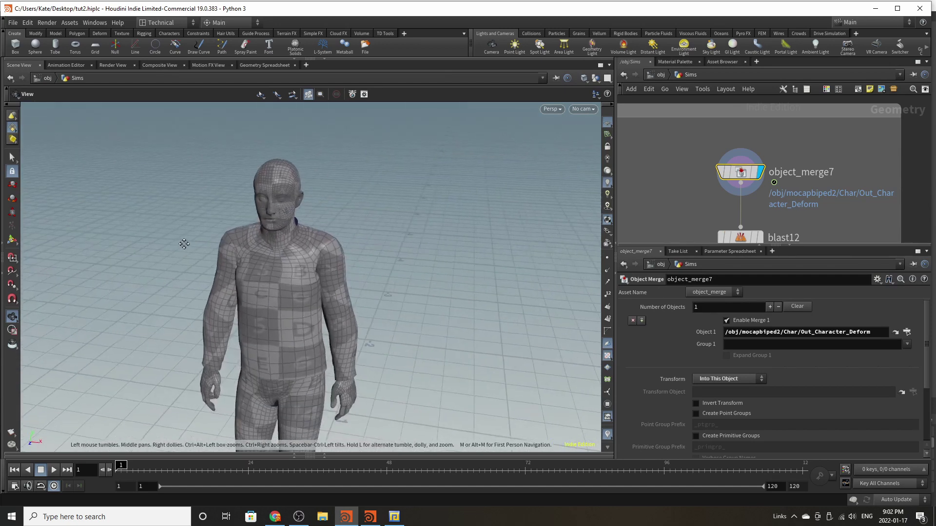
pyautogui.moveTo(184, 244); pyautogui.dragTo(225, 210)
pyautogui.scroll(-3, 720, 155)
pyautogui.scroll(3, 742, 226)
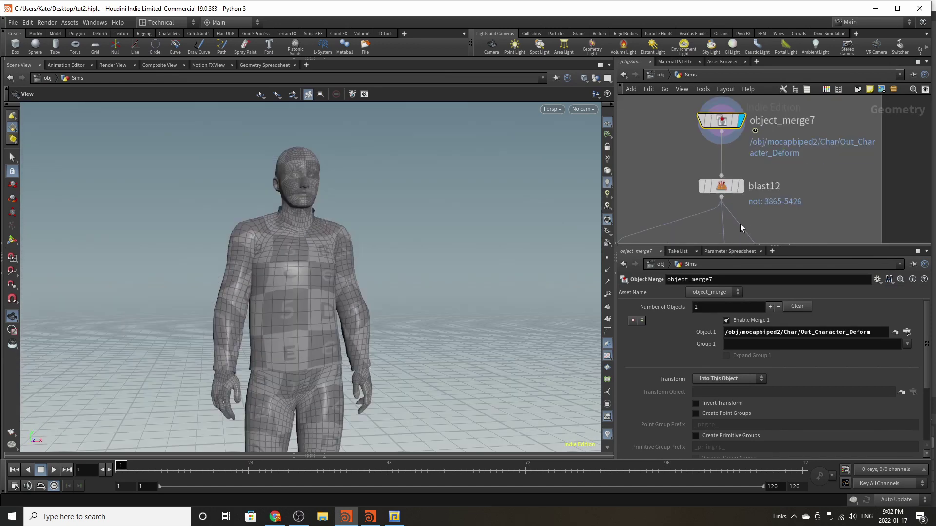
# Step: Display and select blast12 to isolate the shirt, and scrub the timeline to frame 87
pyautogui.click(741, 186)
pyautogui.click(709, 186)
pyautogui.moveTo(229, 253); pyautogui.dragTo(276, 253)
pyautogui.moveTo(276, 253); pyautogui.dragTo(288, 305, button='right')
pyautogui.moveTo(188, 469); pyautogui.dragTo(612, 458)
# Step: Examine the branches below blast12 that run through attribdelete9, timeshift19 and timeshift20 to the point deform node
pyautogui.scroll(-3, 732, 115)
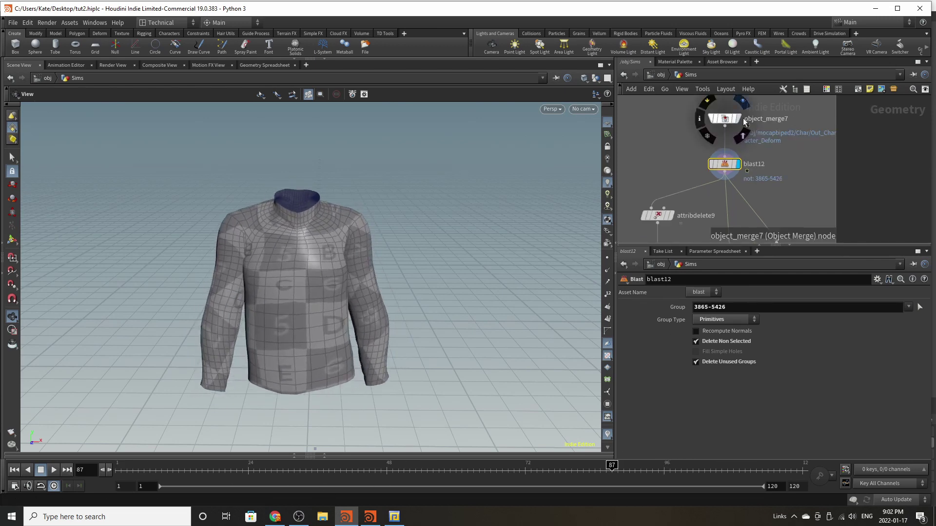
pyautogui.scroll(-4, 744, 122)
pyautogui.scroll(3, 722, 181)
pyautogui.moveTo(722, 154); pyautogui.dragTo(744, 157, button='middle')
pyautogui.scroll(3, 744, 158)
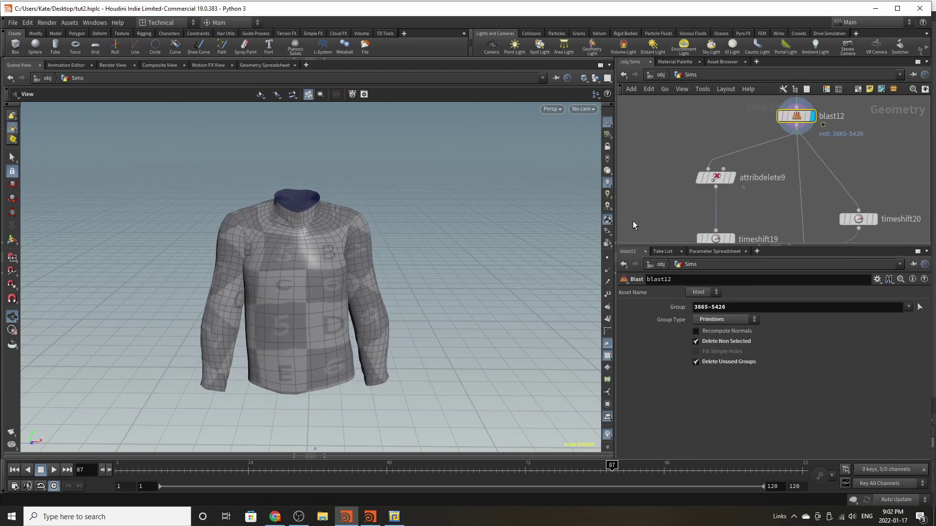
pyautogui.scroll(-3, 726, 206)
pyautogui.scroll(3, 753, 179)
pyautogui.scroll(-3, 715, 136)
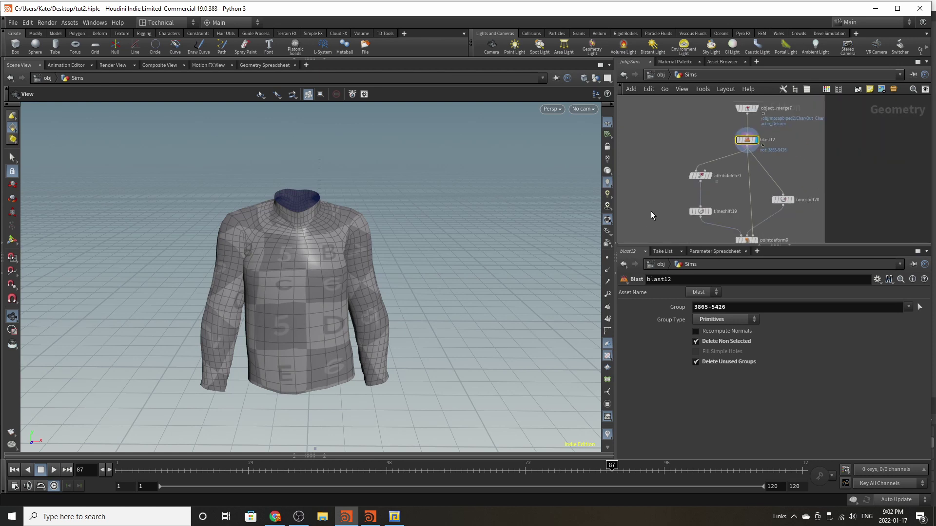
# Step: Turn on point number display and inspect the numbered points on the shirt's front up close
pyautogui.click(608, 294)
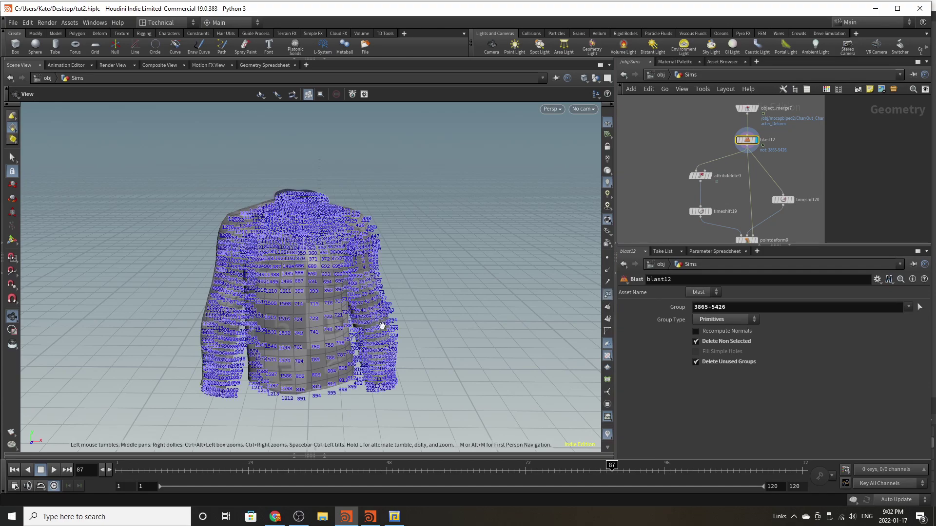
pyautogui.moveTo(277, 292); pyautogui.dragTo(410, 231, button='right')
pyautogui.moveTo(237, 349); pyautogui.dragTo(261, 351)
pyautogui.moveTo(261, 351); pyautogui.dragTo(331, 344, button='right')
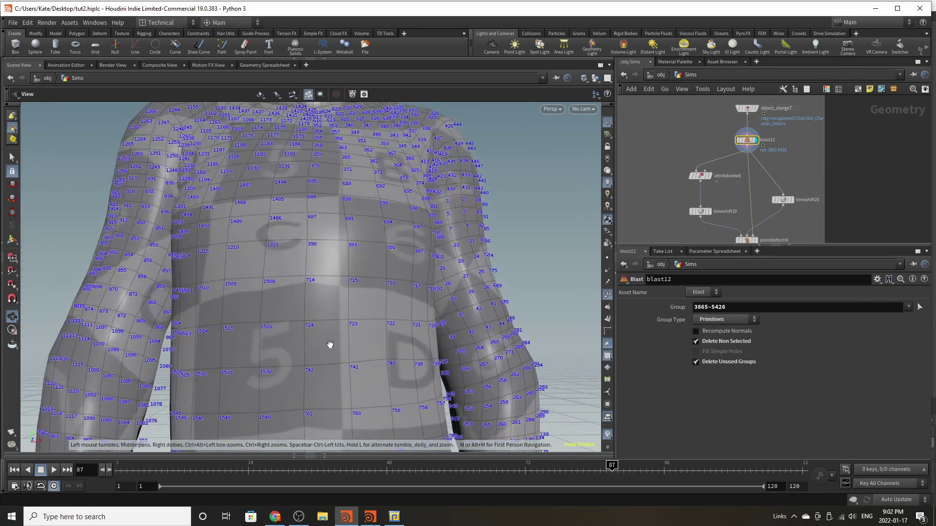
pyautogui.moveTo(330, 345); pyautogui.dragTo(341, 365)
# Step: Scrub the timeline to frames 44 and 61 and check the point numbers on the moving shirt
pyautogui.moveTo(136, 475); pyautogui.dragTo(366, 486)
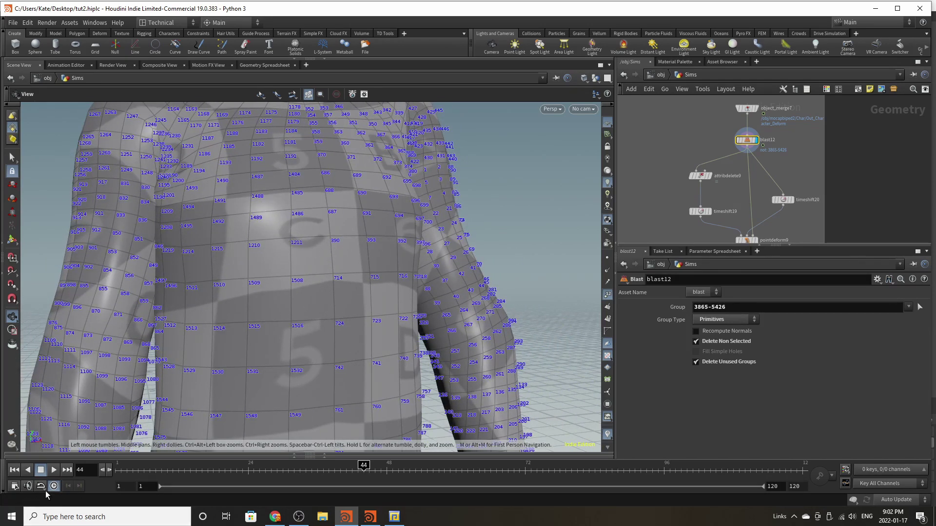
pyautogui.moveTo(150, 475); pyautogui.dragTo(462, 450)
pyautogui.moveTo(354, 261); pyautogui.dragTo(210, 303, button='right')
pyautogui.moveTo(251, 292); pyautogui.dragTo(252, 282)
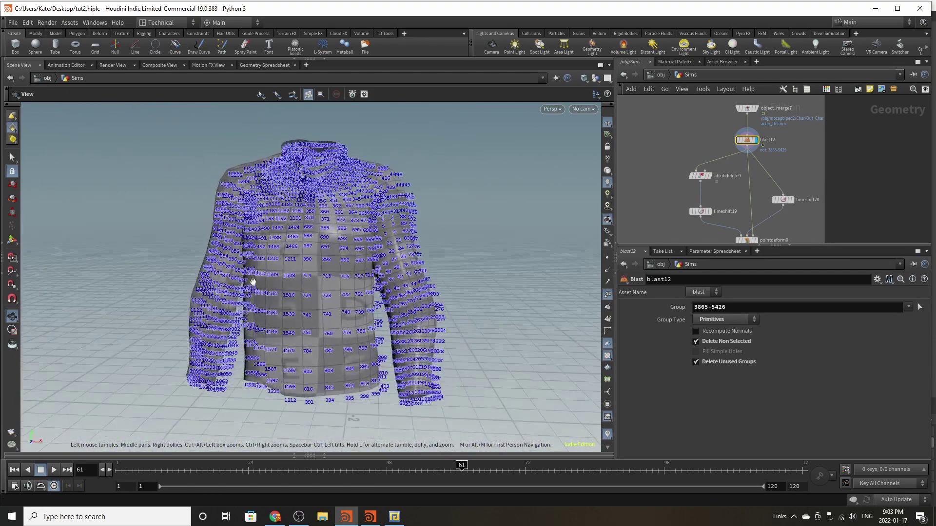
pyautogui.moveTo(252, 282); pyautogui.dragTo(385, 239, button='right')
# Step: Display the attribdelete9 node and review the point, primitive and detail attributes it deletes
pyautogui.scroll(1, 729, 181)
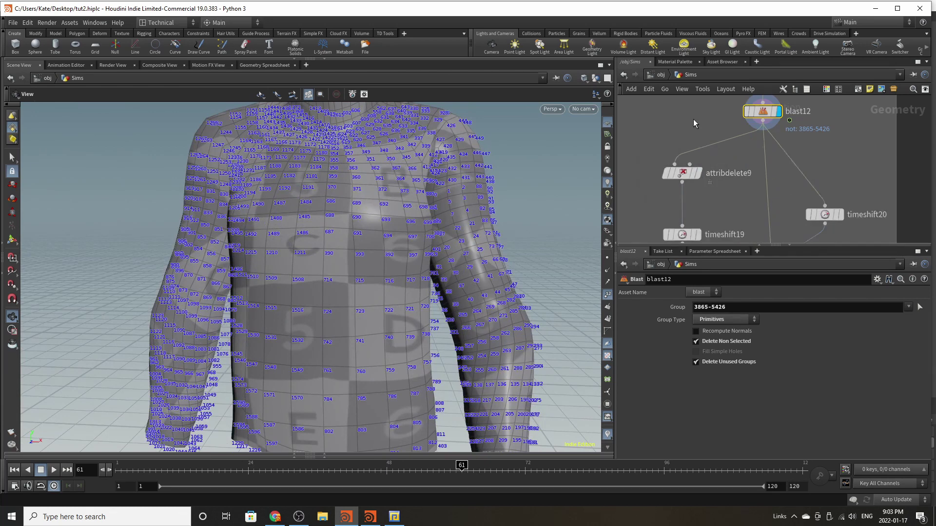
pyautogui.scroll(-1, 693, 118)
pyautogui.scroll(1, 703, 153)
pyautogui.click(691, 151)
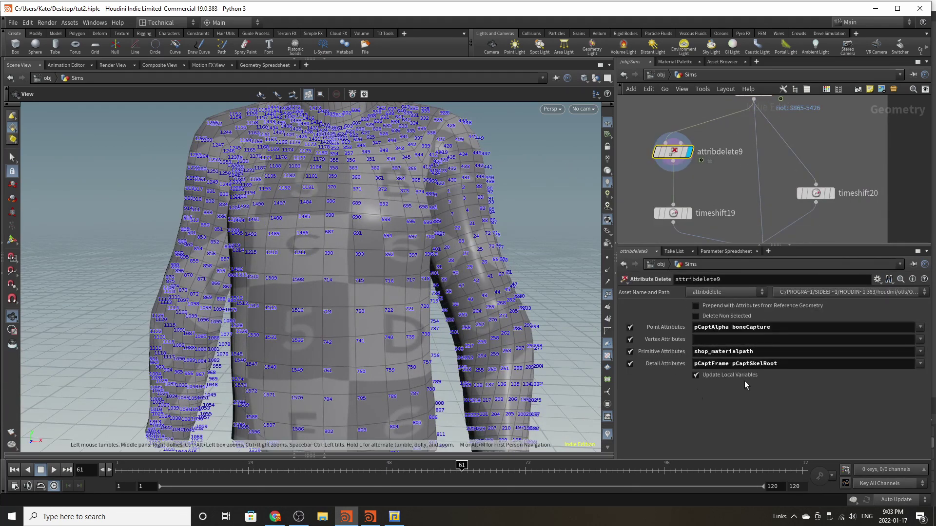
# Step: Display the timeshift19 node and set its Frame to 120
pyautogui.click(688, 213)
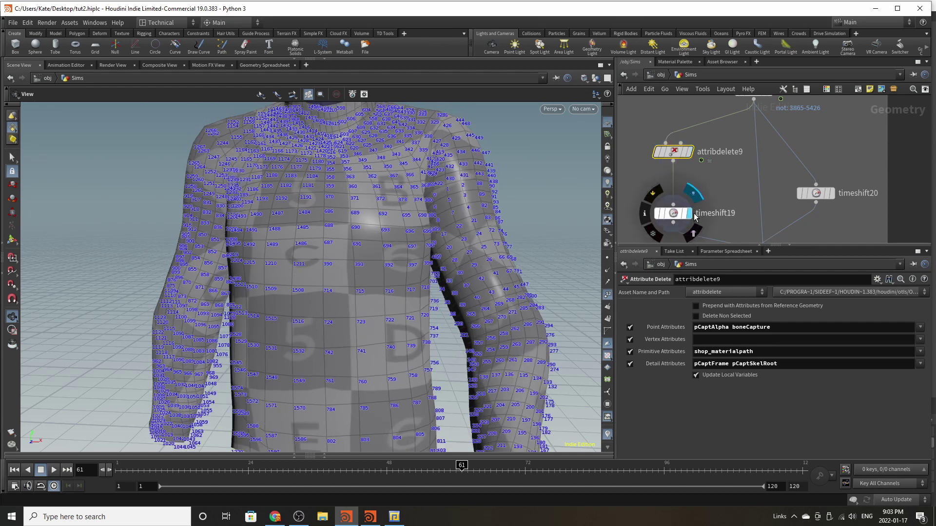
pyautogui.click(667, 215)
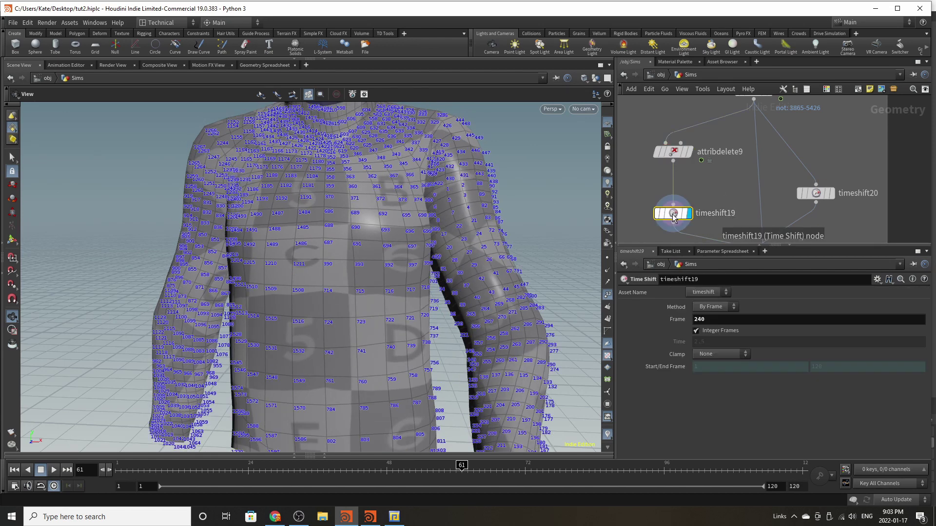
pyautogui.moveTo(668, 213); pyautogui.dragTo(664, 206)
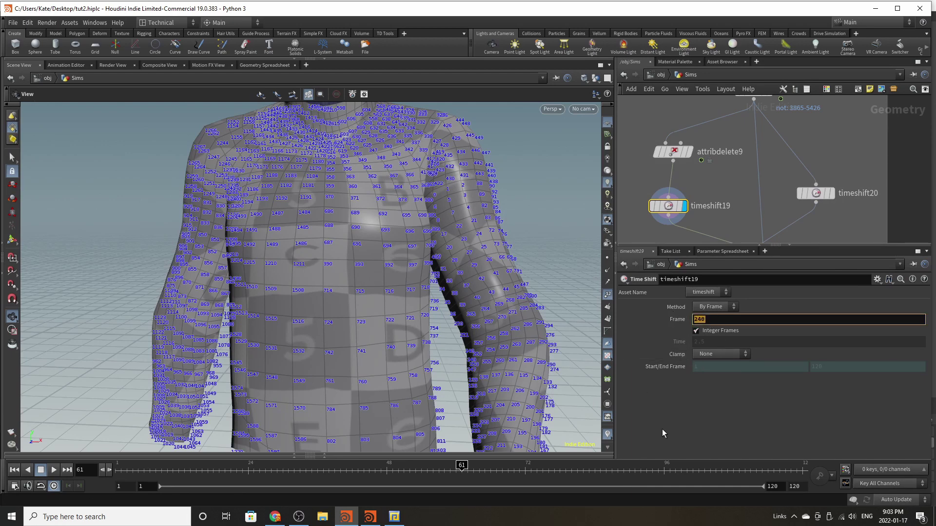
pyautogui.click(682, 394)
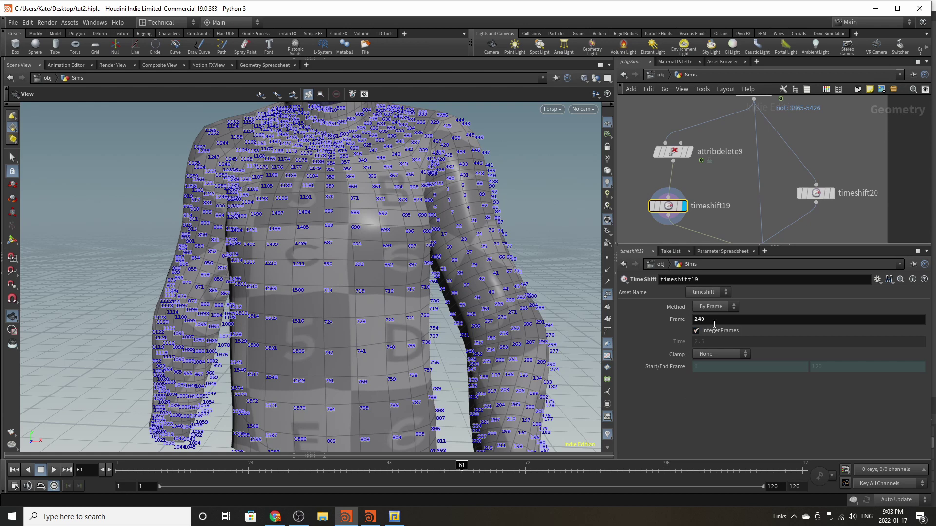
pyautogui.moveTo(714, 324); pyautogui.dragTo(680, 322)
pyautogui.write('120')
pyautogui.click(688, 392)
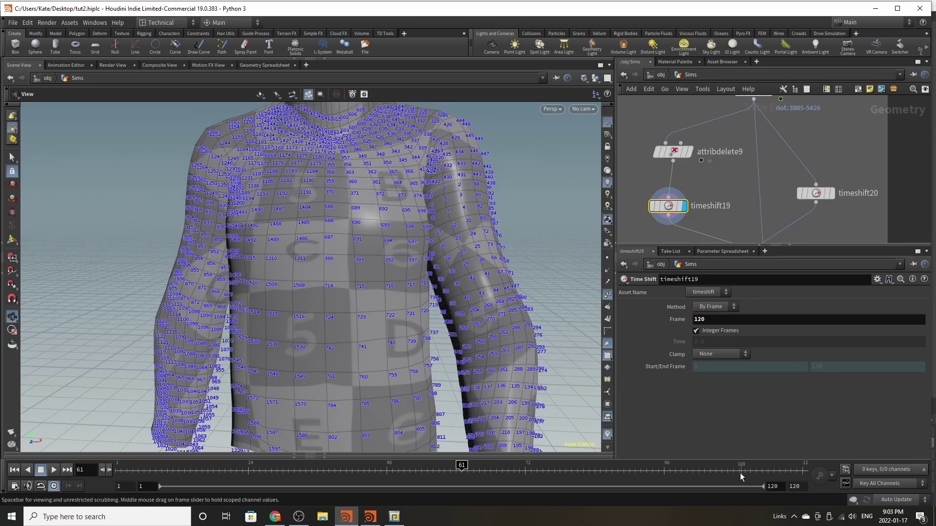
# Step: Scrub the timeline to frame 120 and check the whole time-shifted shirt
pyautogui.scroll(-4, 399, 319)
pyautogui.moveTo(399, 321)
pyautogui.mouseDown()
pyautogui.moveTo(326, 341)
pyautogui.moveTo(454, 341)
pyautogui.moveTo(395, 332)
pyautogui.mouseUp()
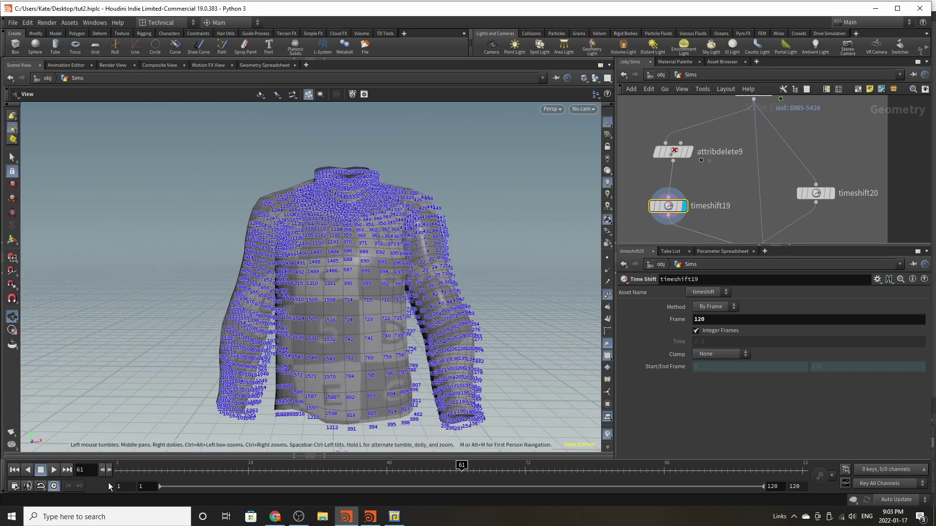
pyautogui.moveTo(122, 471); pyautogui.dragTo(15, 466)
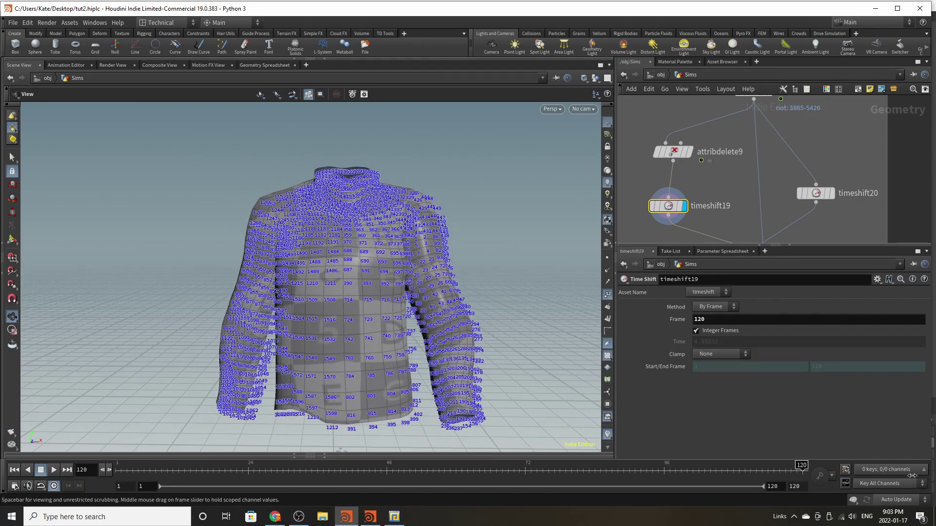
# Step: Display the pointdeform9 node, open its parameters and scrub the timeline to frame 72 to check the deformed shirt
pyautogui.scroll(-3, 623, 128)
pyautogui.scroll(2, 723, 146)
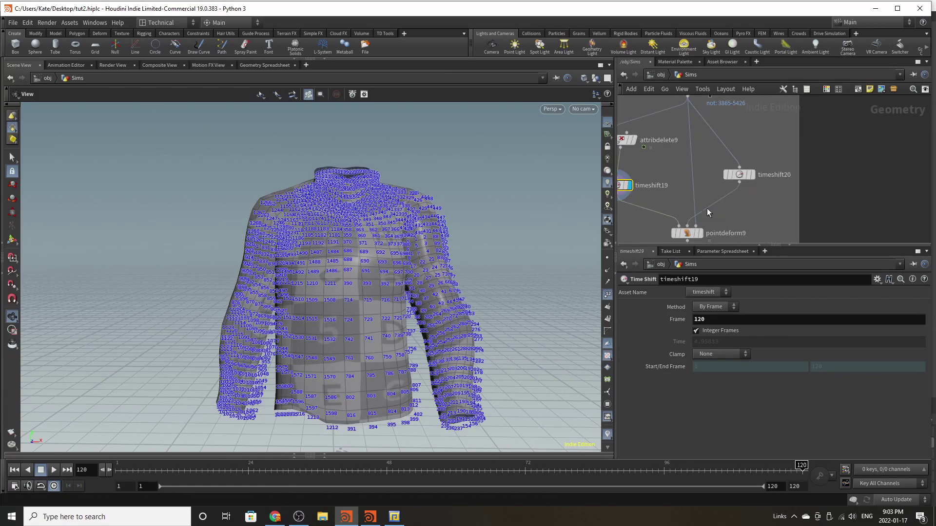
pyautogui.click(701, 234)
pyautogui.click(686, 233)
pyautogui.moveTo(134, 466); pyautogui.dragTo(525, 497)
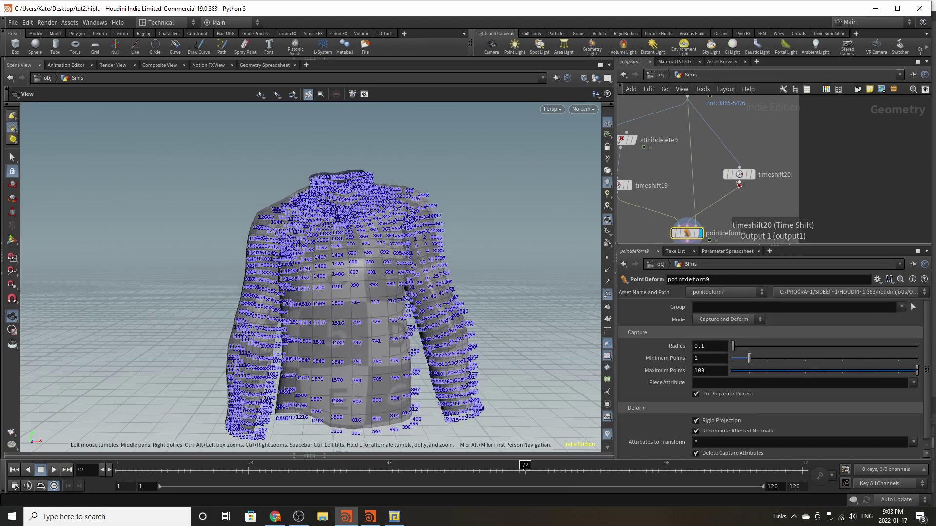
# Step: Move the timeshift20 node beside timeshift19 and set its Frame to 120
pyautogui.moveTo(741, 176); pyautogui.dragTo(667, 187)
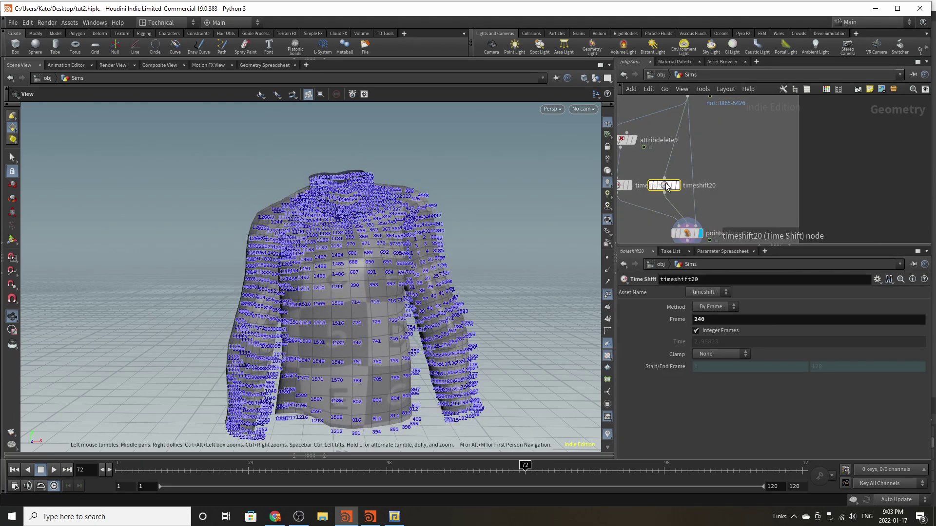
pyautogui.click(711, 319)
pyautogui.write('120-')
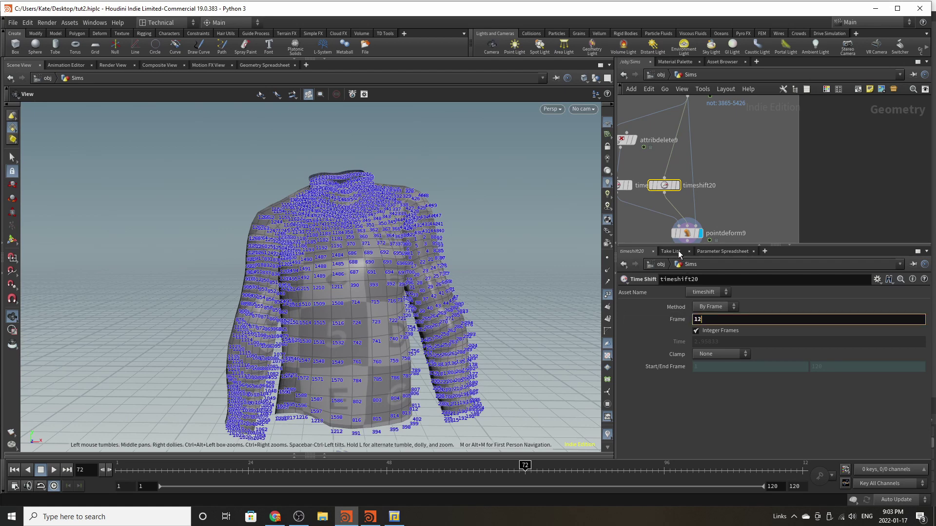
pyautogui.press('BackSpace')
pyautogui.click(739, 153)
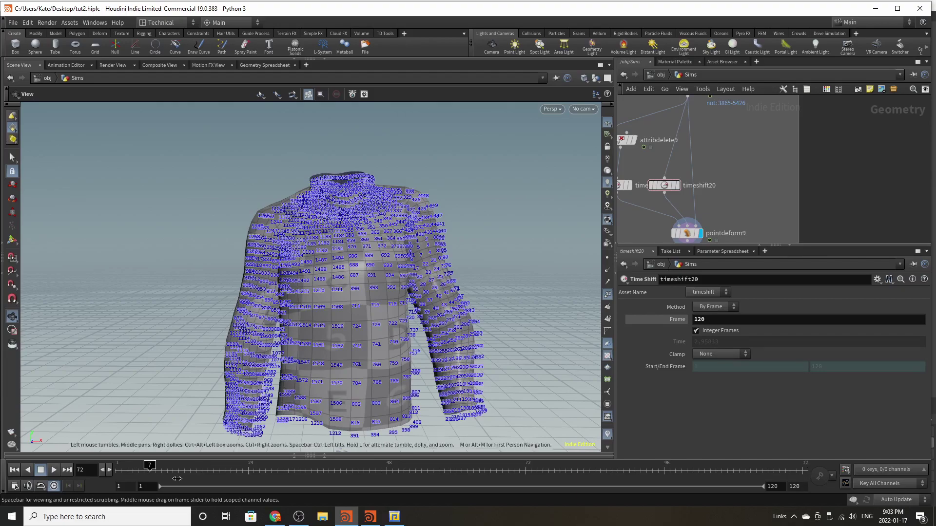
# Step: Scrub the timeline to frames 120 and 74 to check the deformed shirt, and move timeshift20 away from timeshift19
pyautogui.moveTo(177, 478); pyautogui.dragTo(933, 467)
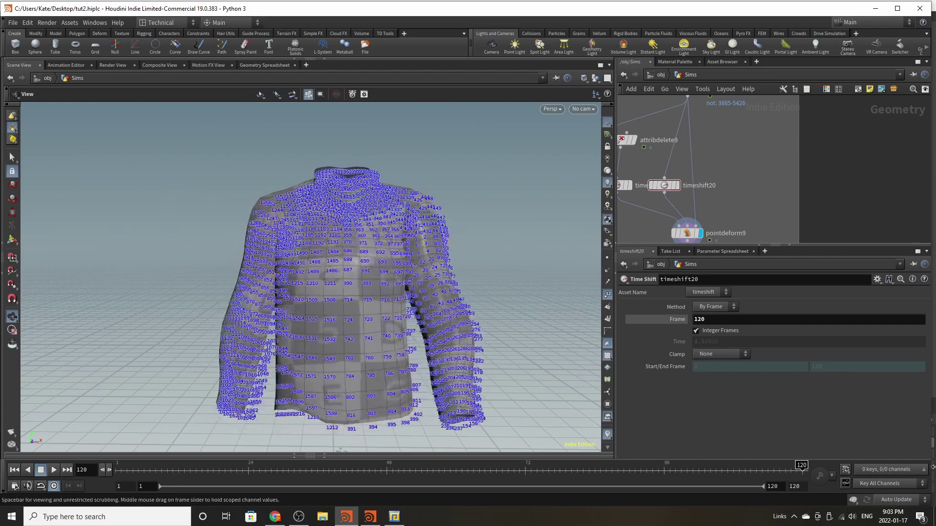
pyautogui.moveTo(221, 466); pyautogui.dragTo(537, 470)
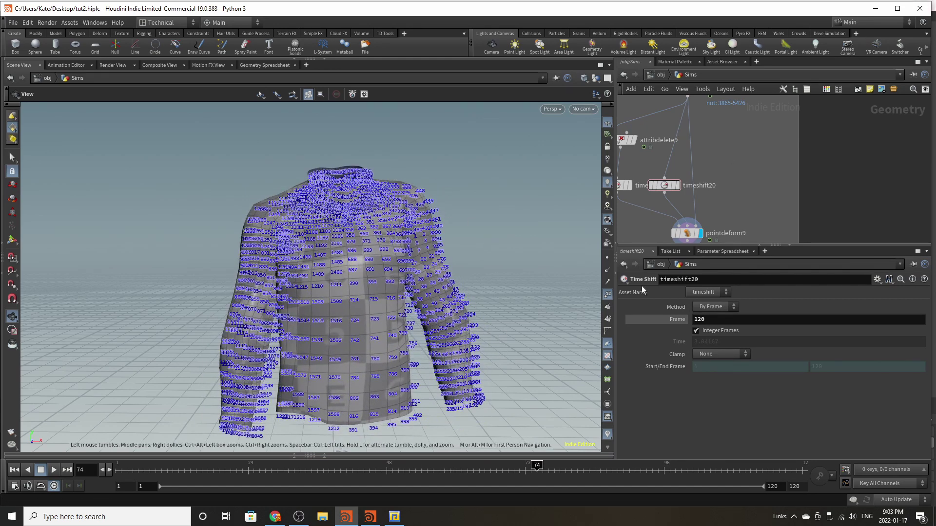
pyautogui.moveTo(665, 186); pyautogui.dragTo(758, 181)
# Step: Display the subdivide7 node, open its parameters and examine the subdivided shirt from an angle
pyautogui.scroll(-5, 711, 142)
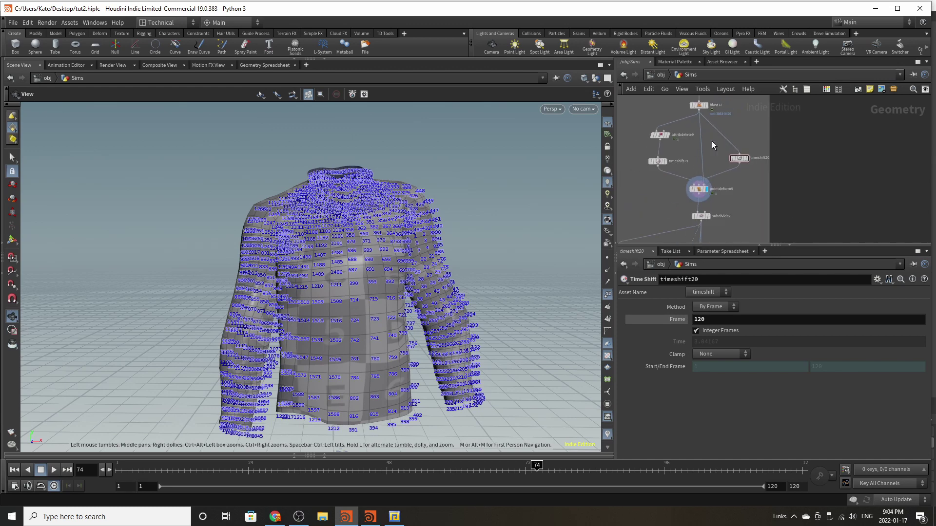
pyautogui.scroll(5, 708, 181)
pyautogui.scroll(3, 729, 190)
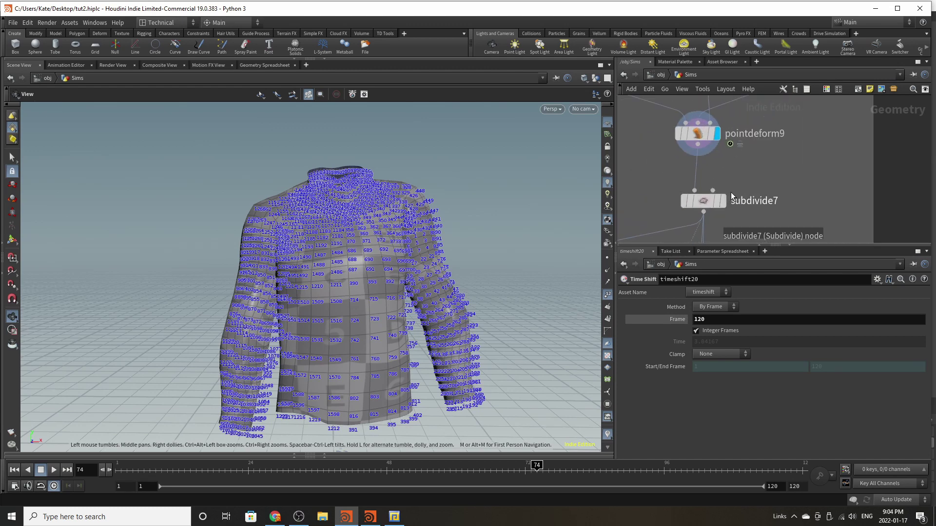
pyautogui.click(721, 202)
pyautogui.click(709, 204)
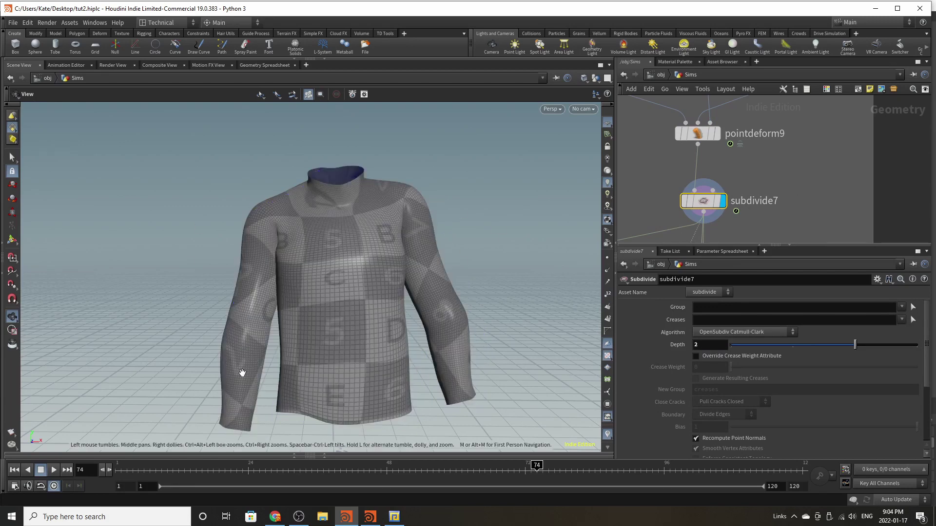
pyautogui.moveTo(442, 258); pyautogui.dragTo(410, 215)
pyautogui.moveTo(393, 211); pyautogui.dragTo(375, 204)
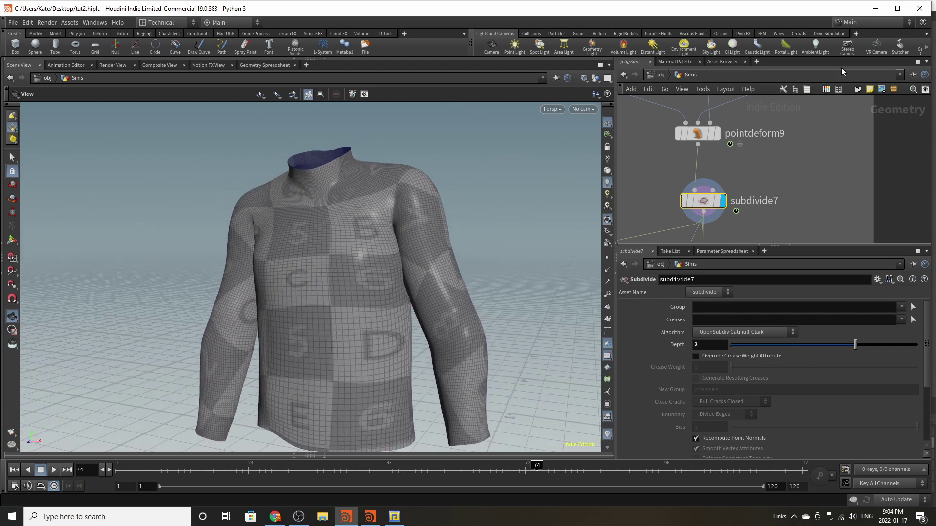
# Step: Display the timeshift21 node, open its parameters and scrub to frame 81 to check that the shirt is frozen
pyautogui.scroll(-8, 781, 120)
pyautogui.scroll(6, 726, 149)
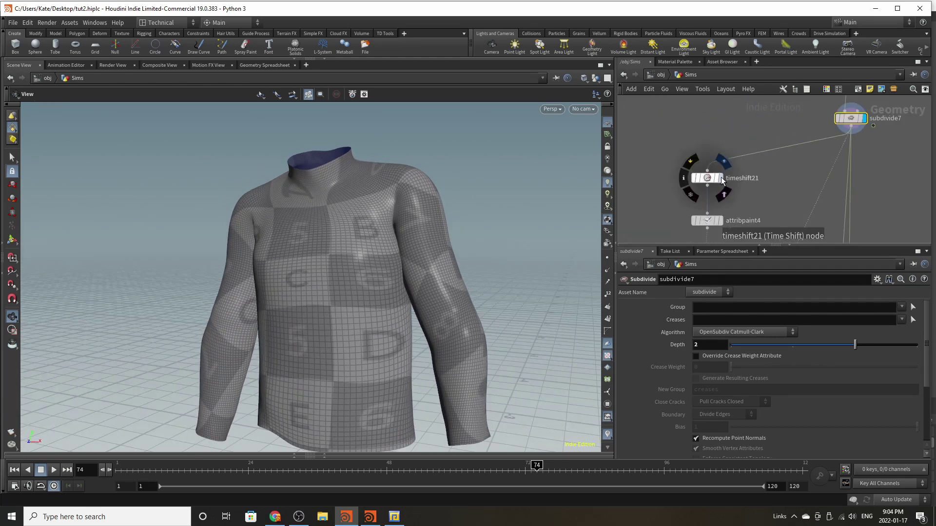
pyautogui.click(721, 178)
pyautogui.click(709, 178)
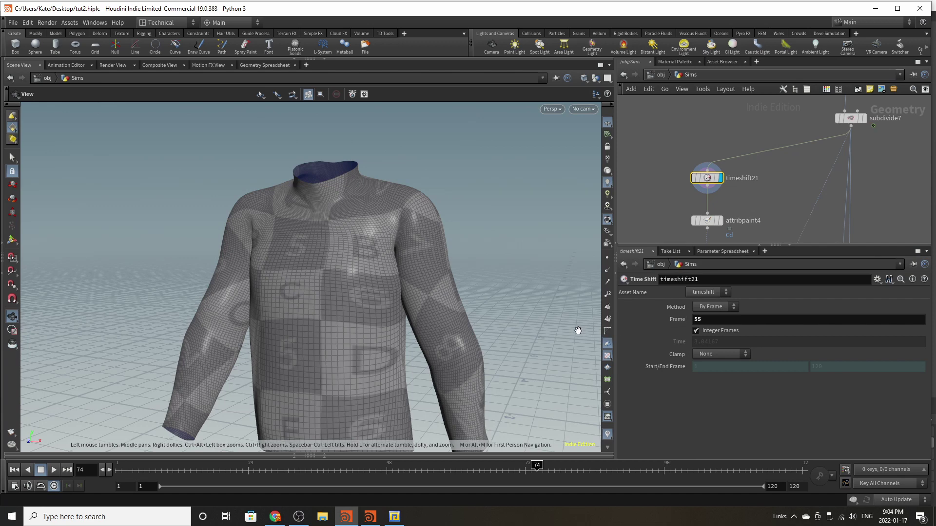
pyautogui.moveTo(285, 279); pyautogui.dragTo(280, 384, button='right')
pyautogui.moveTo(193, 468); pyautogui.dragTo(577, 469)
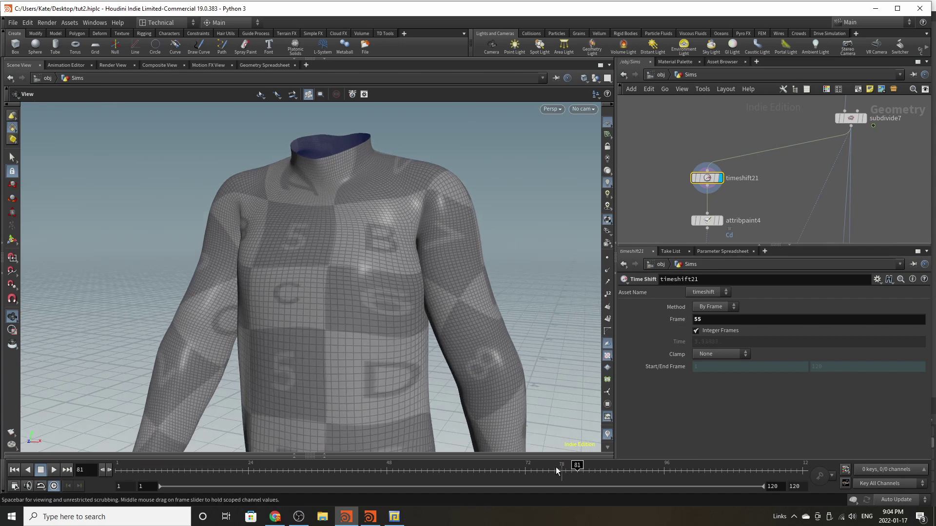
pyautogui.moveTo(292, 336); pyautogui.dragTo(57, 340, button='right')
pyautogui.moveTo(204, 332); pyautogui.dragTo(353, 319)
pyautogui.moveTo(343, 325); pyautogui.dragTo(381, 315, button='right')
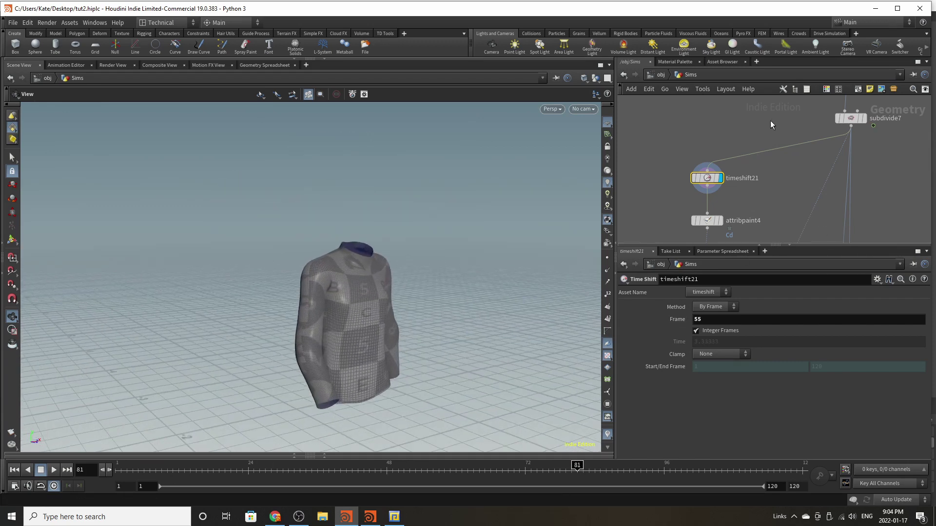
# Step: Display the attribpaint4 node, open its parameters and examine the painted Cd area along the shirt's spine
pyautogui.scroll(-5, 760, 122)
pyautogui.scroll(5, 748, 181)
pyautogui.scroll(4, 733, 165)
pyautogui.click(728, 169)
pyautogui.click(704, 174)
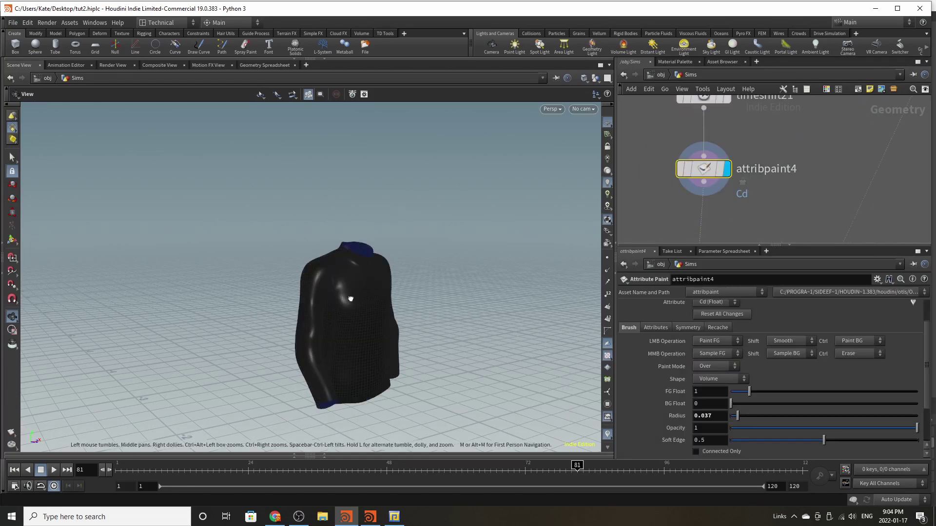
pyautogui.moveTo(350, 298); pyautogui.dragTo(420, 301)
pyautogui.moveTo(327, 295); pyautogui.dragTo(427, 260, button='right')
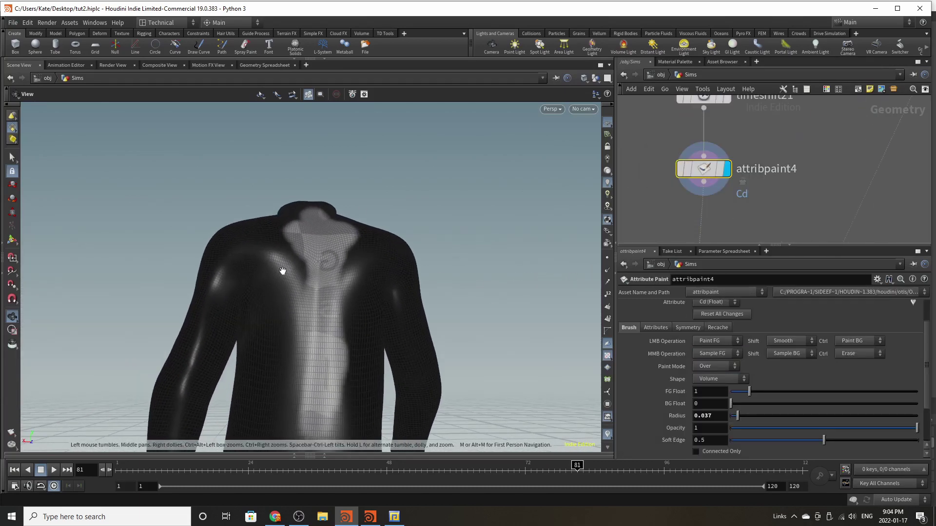
pyautogui.moveTo(283, 270); pyautogui.dragTo(280, 327)
pyautogui.moveTo(281, 327); pyautogui.dragTo(322, 313, button='middle')
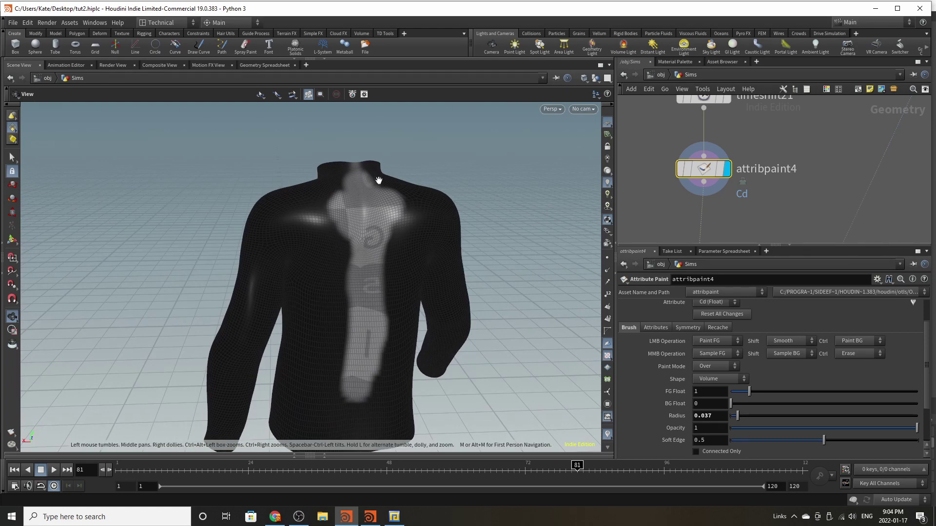
pyautogui.moveTo(343, 251); pyautogui.dragTo(362, 238)
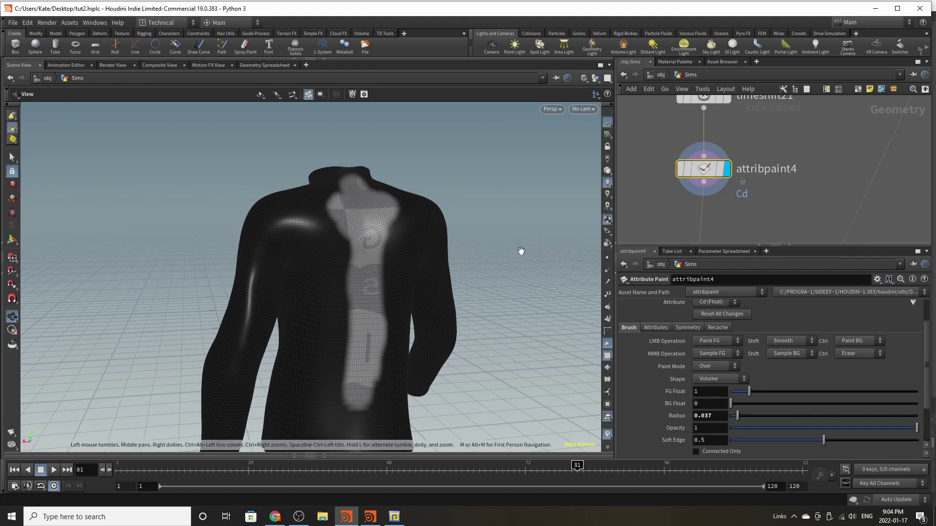
# Step: Try an Attribute Paint stroke across the shoulder and upper arm beside the painted spine, and undo it
pyautogui.press('Return')
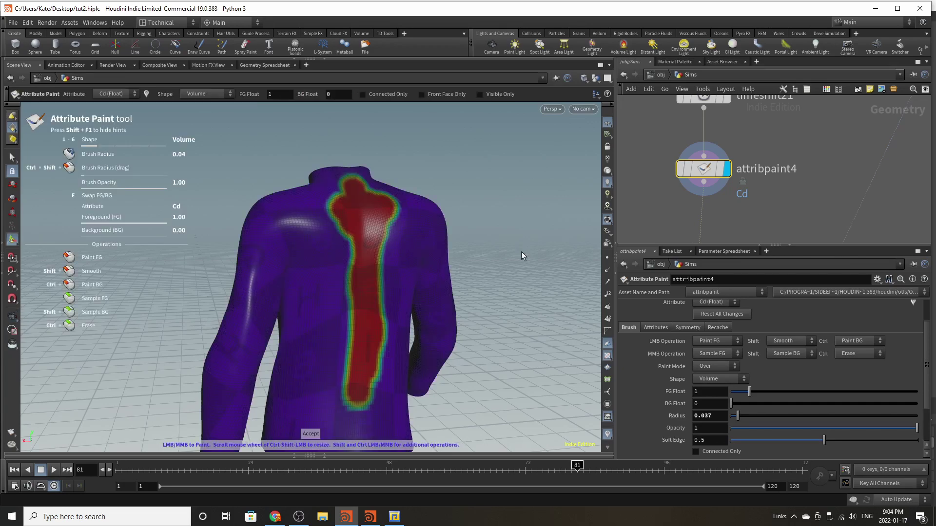
pyautogui.moveTo(269, 235)
pyautogui.mouseDown()
pyautogui.moveTo(303, 239)
pyautogui.moveTo(248, 278)
pyautogui.mouseUp()
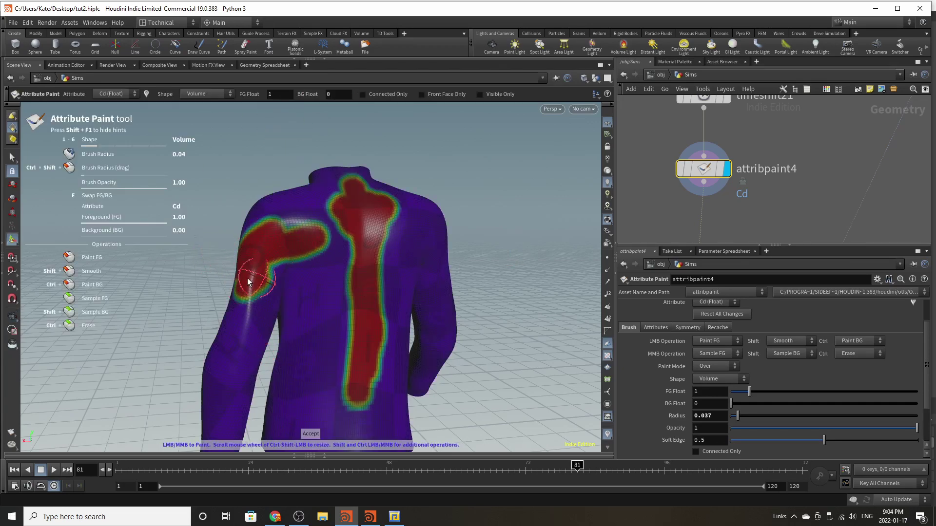
pyautogui.hotkey('ctrl', 'z')
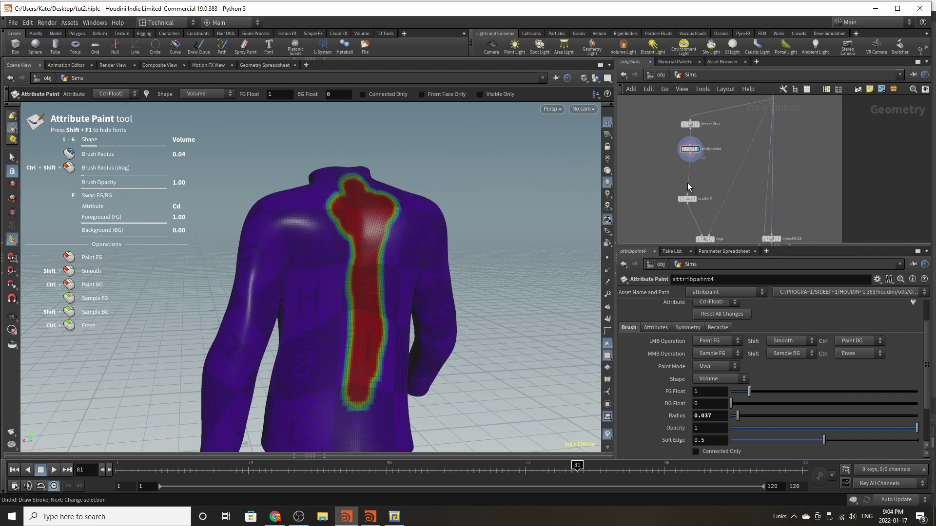
# Step: Display the scatter5 node with point markers turned on and open its parameters
pyautogui.click(688, 215)
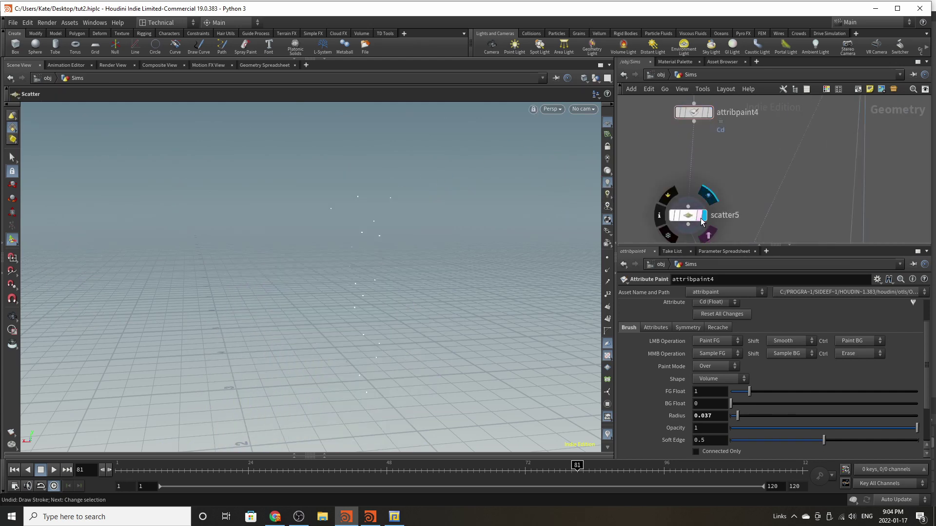
pyautogui.click(608, 259)
pyautogui.moveTo(688, 215)
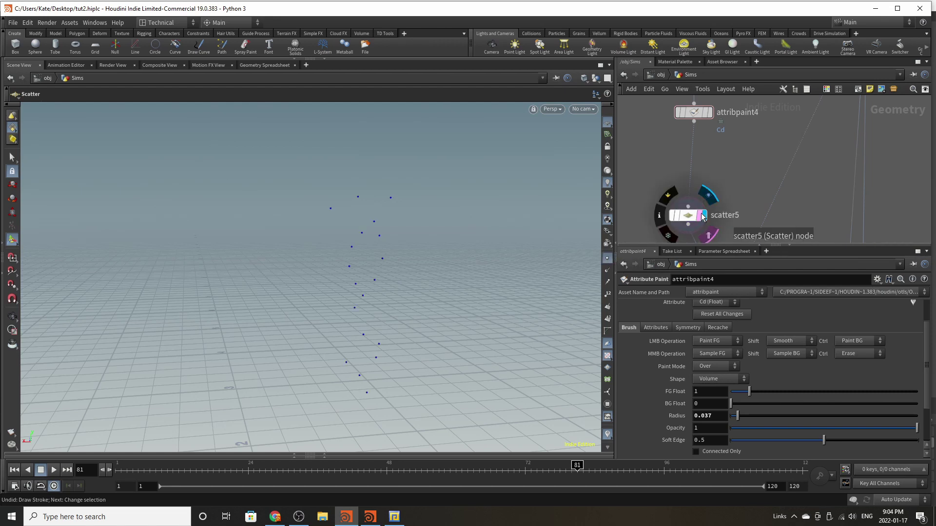
pyautogui.click(709, 235)
pyautogui.click(688, 216)
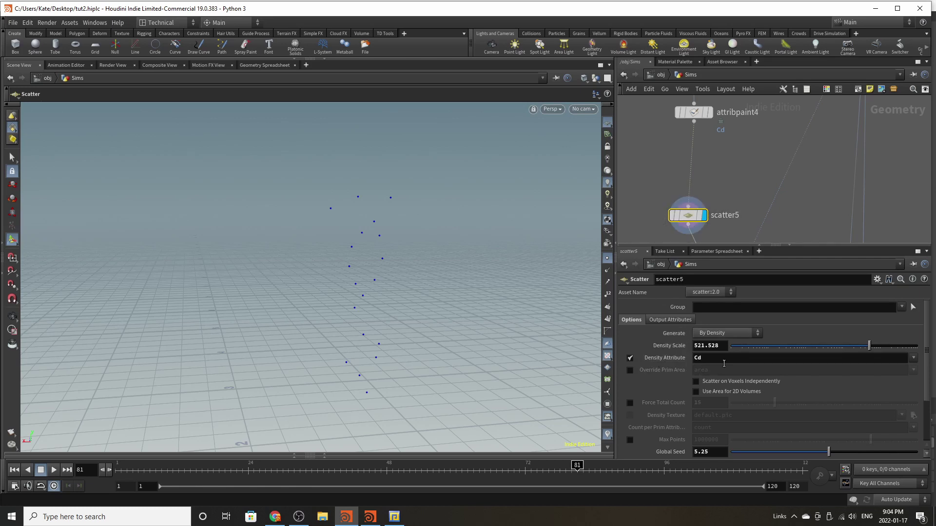
# Step: Review scatter5's density, seed and relaxation settings, and check its numbered points at frame 50
pyautogui.scroll(-2, 748, 389)
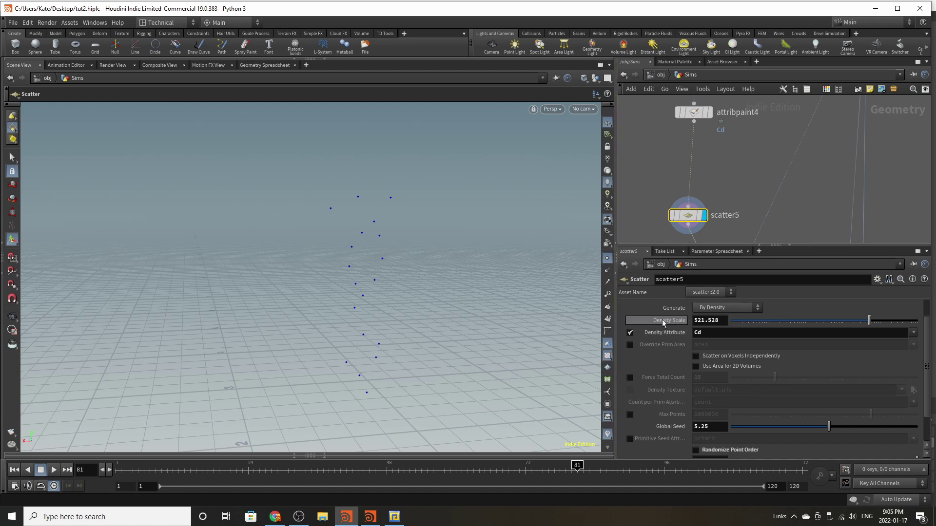
pyautogui.scroll(-3, 668, 411)
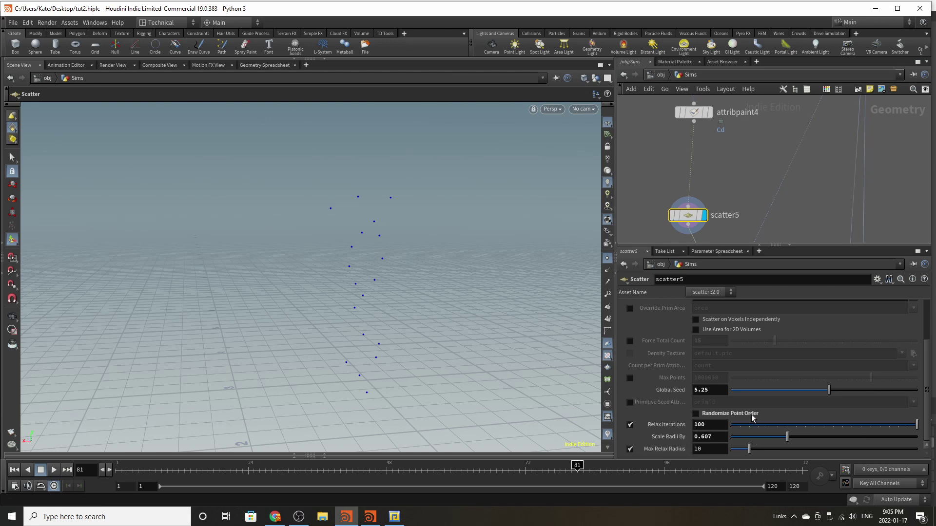
pyautogui.scroll(5, 758, 437)
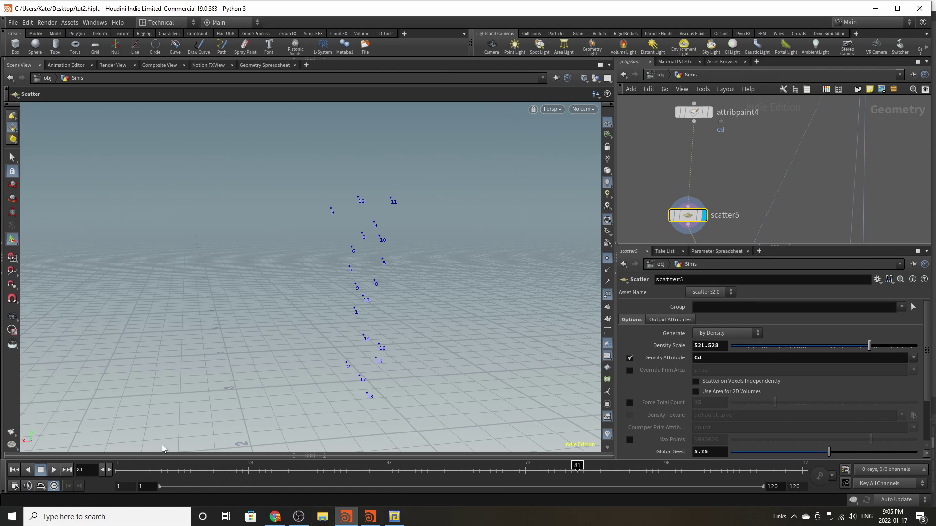
pyautogui.moveTo(172, 472); pyautogui.dragTo(399, 473)
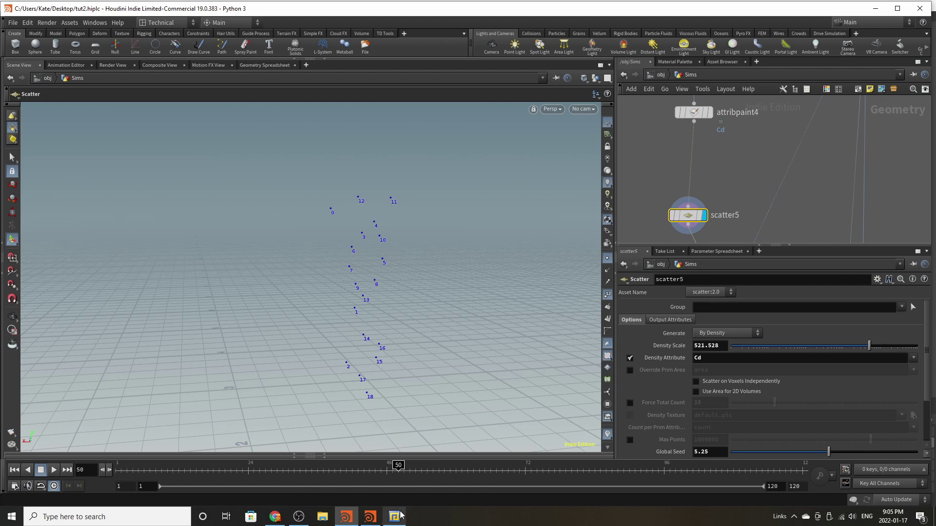
pyautogui.moveTo(398, 515)
# Step: Display the ray4 node and review its method, intersection and attribute import settings
pyautogui.moveTo(691, 113); pyautogui.dragTo(693, 119)
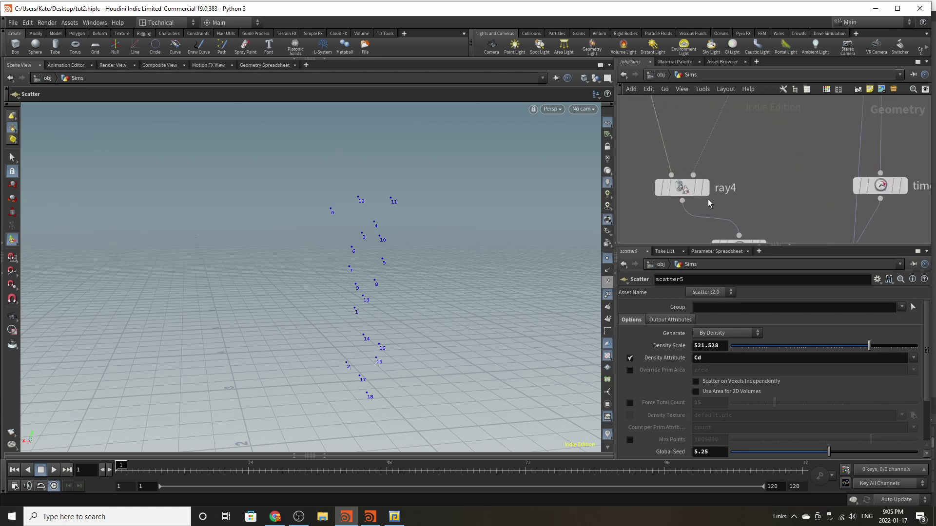
pyautogui.click(682, 201)
pyautogui.click(706, 188)
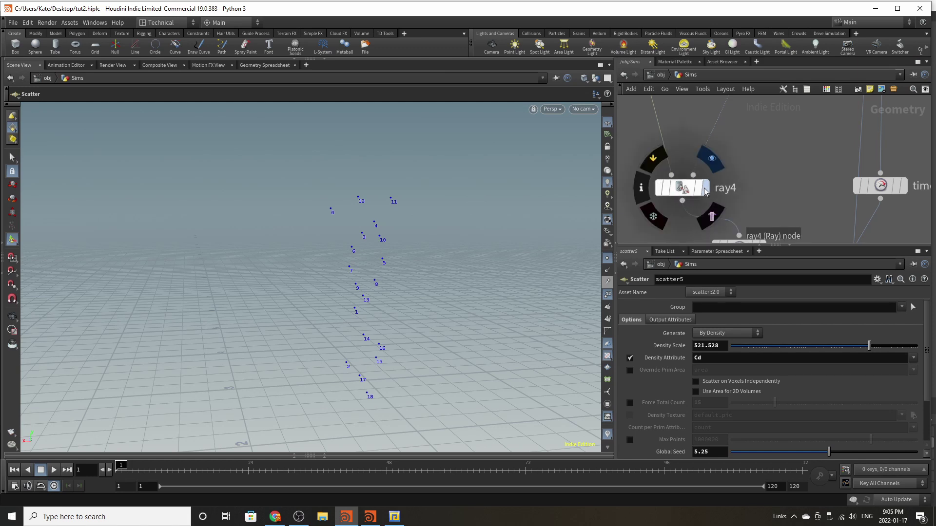
pyautogui.click(705, 189)
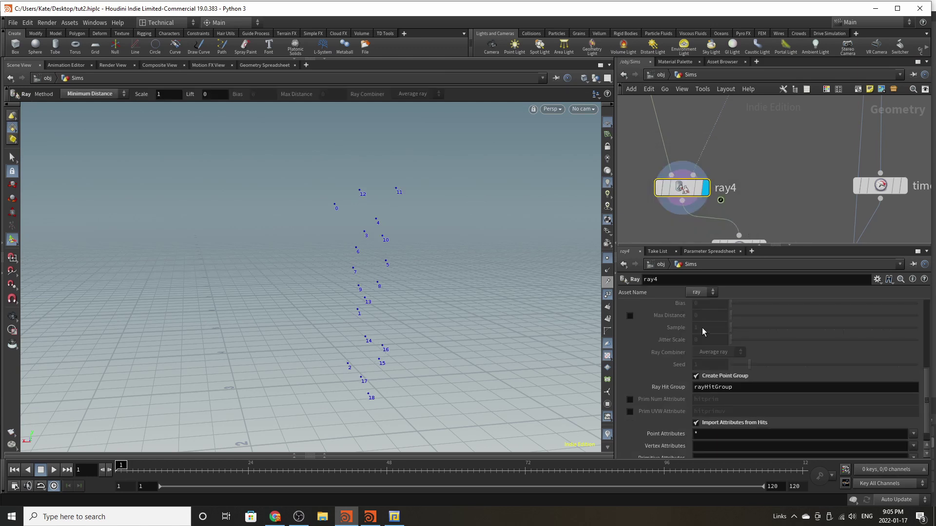
pyautogui.scroll(5, 705, 341)
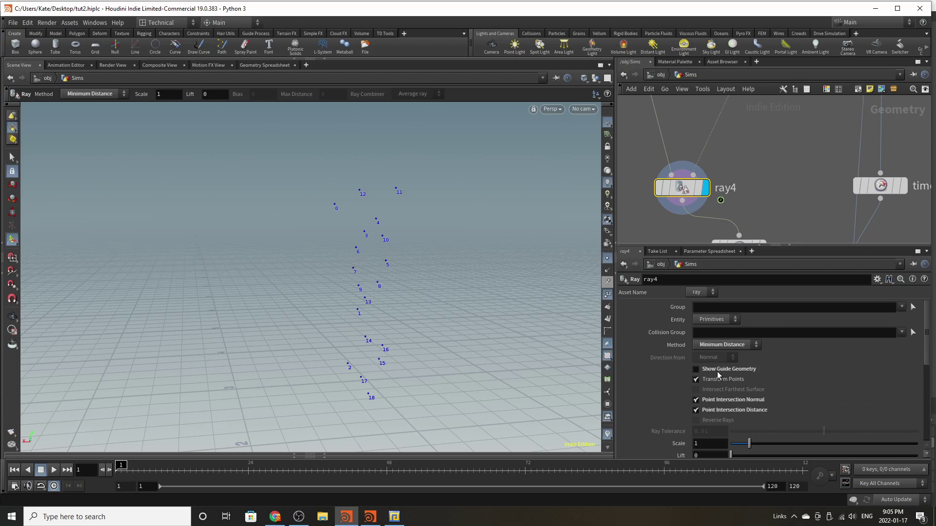
# Step: Show ray4's guide geometry to inspect the projection surface over the timeline, and hide the guide again
pyautogui.click(696, 369)
pyautogui.keyDown('alt'); pyautogui.moveTo(367, 274); pyautogui.dragTo(197, 260); pyautogui.keyUp('alt')
pyautogui.moveTo(342, 256)
pyautogui.keyDown('alt'); pyautogui.mouseDown()
pyautogui.moveTo(366, 247)
pyautogui.moveTo(345, 267)
pyautogui.moveTo(351, 262)
pyautogui.mouseUp(); pyautogui.keyUp('alt')
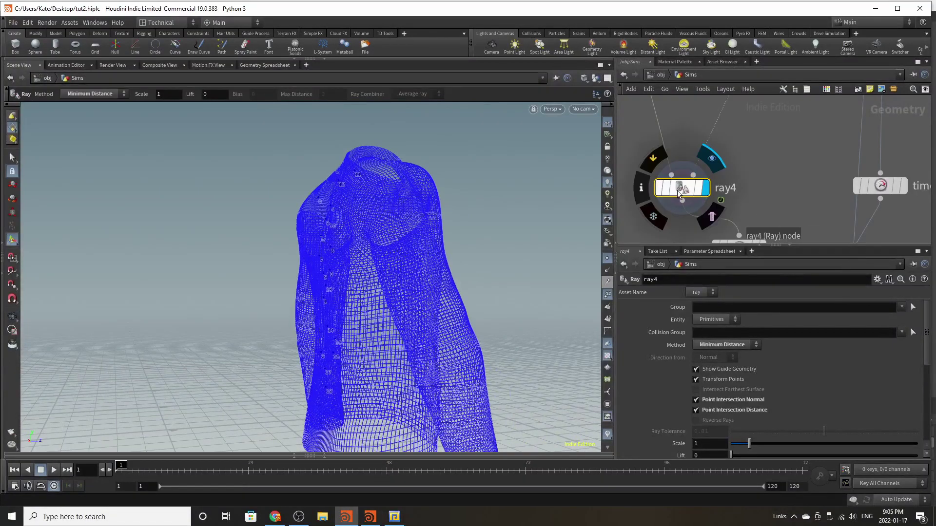
pyautogui.moveTo(682, 189); pyautogui.dragTo(670, 187)
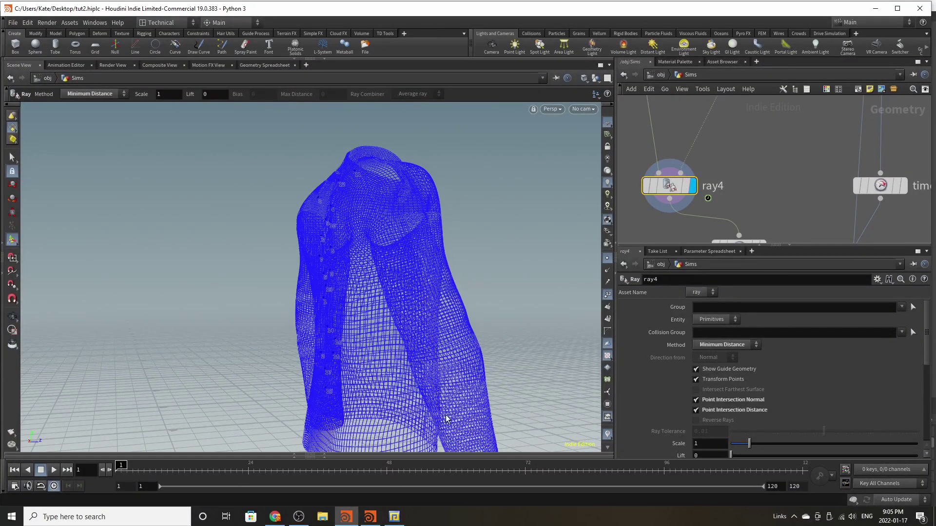
pyautogui.click(264, 473)
pyautogui.moveTo(265, 474); pyautogui.dragTo(115, 485)
pyautogui.click(728, 369)
# Step: Turn off Create Point Group in ray4's settings
pyautogui.scroll(-5, 747, 352)
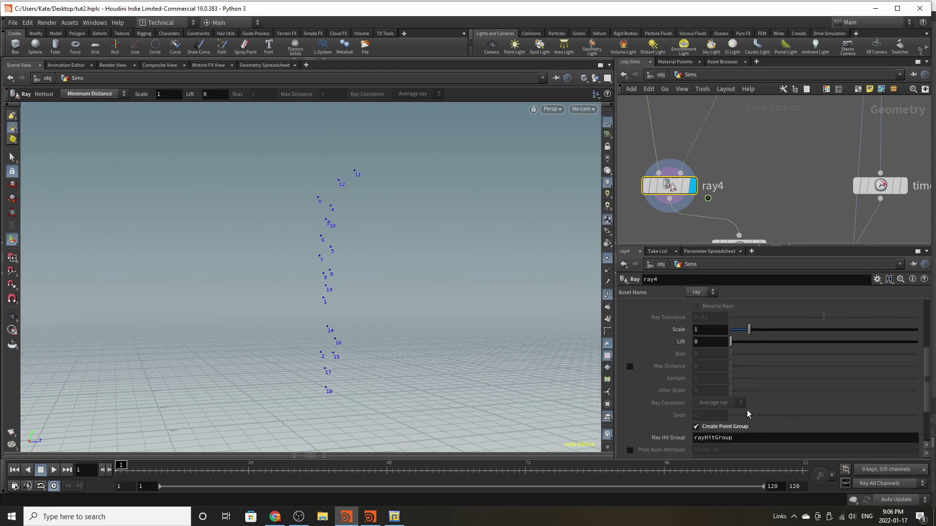
pyautogui.scroll(-3, 747, 410)
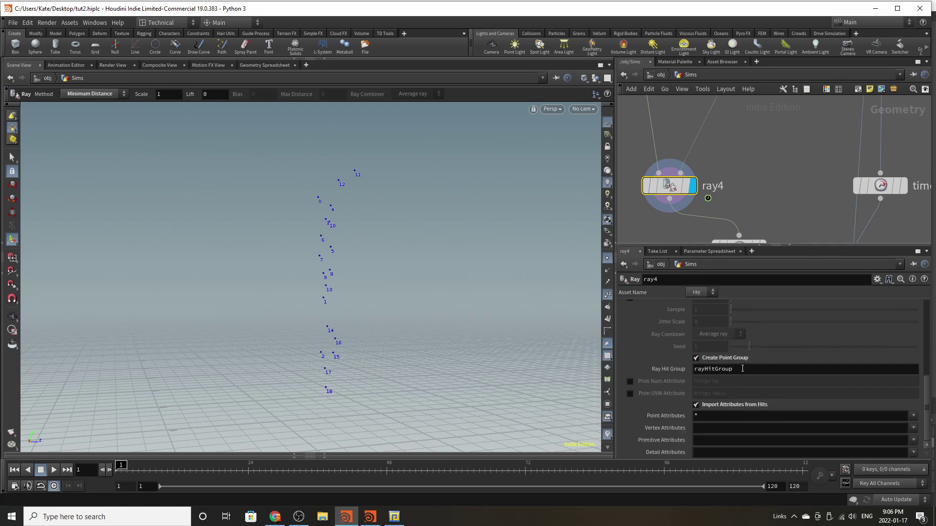
pyautogui.click(739, 358)
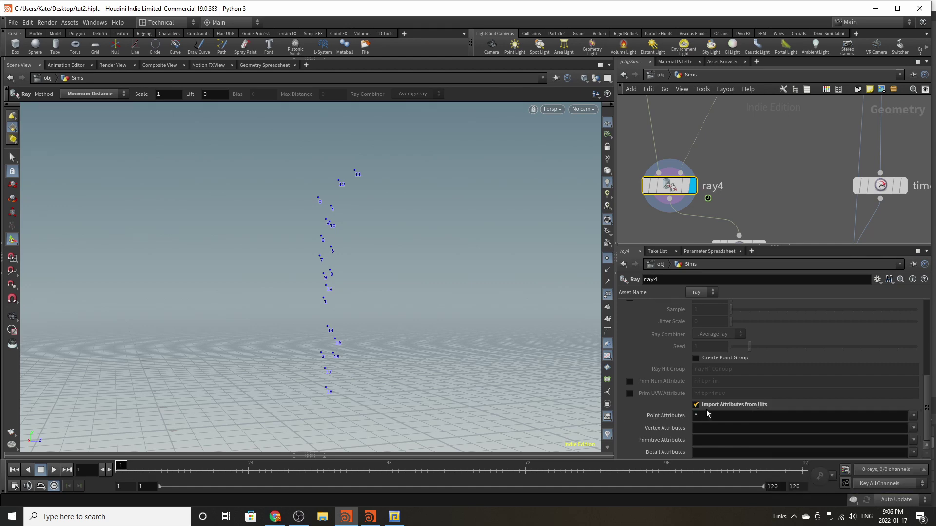
pyautogui.keyDown('alt'); pyautogui.moveTo(300, 297); pyautogui.dragTo(473, 297); pyautogui.keyUp('alt')
# Step: Display timeshift22 and check the points held at frame 112 by scrubbing through the timeline
pyautogui.scroll(-4, 755, 190)
pyautogui.scroll(-3, 721, 232)
pyautogui.scroll(6, 736, 236)
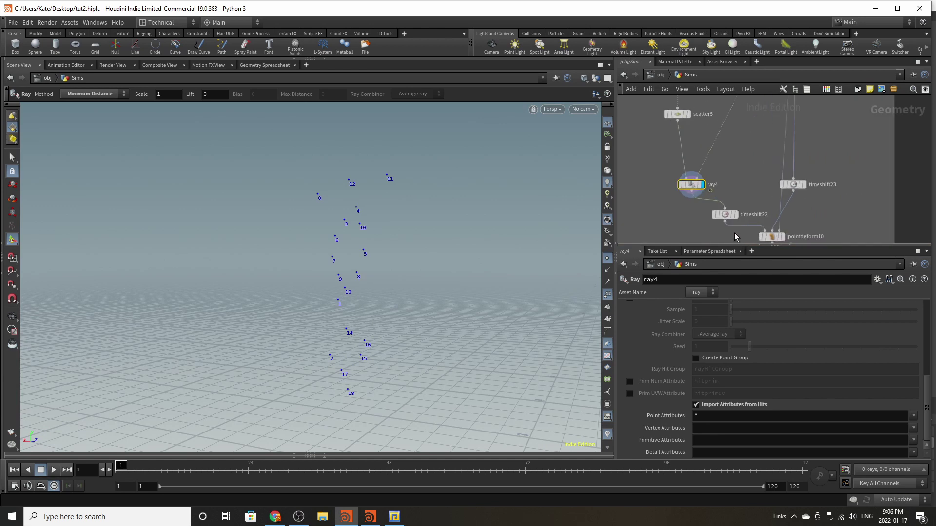
pyautogui.click(736, 209)
pyautogui.moveTo(718, 211); pyautogui.dragTo(685, 205)
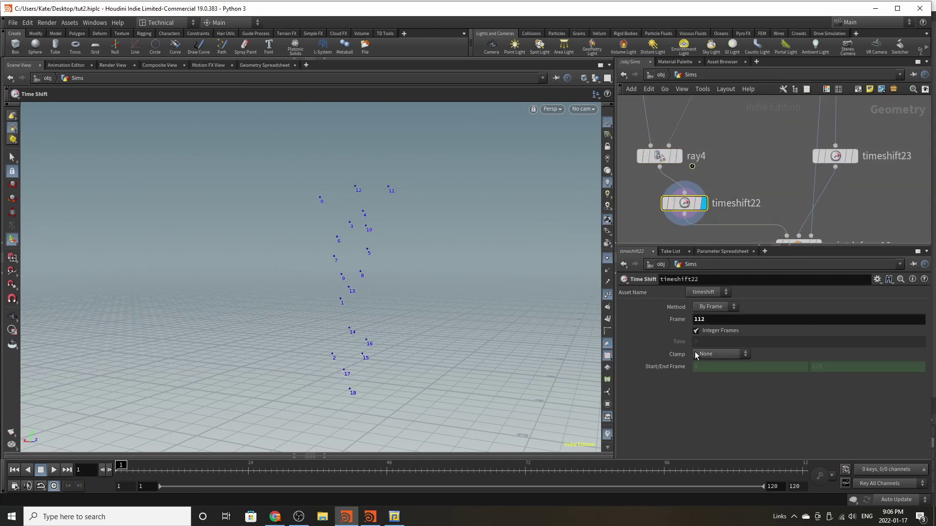
pyautogui.moveTo(237, 471); pyautogui.dragTo(476, 491)
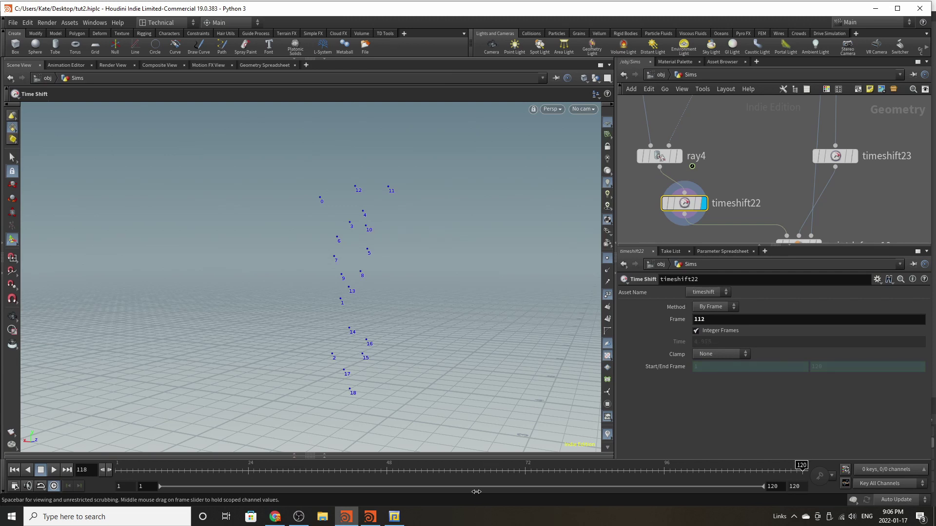
pyautogui.moveTo(248, 470); pyautogui.dragTo(2, 401)
# Step: Move timeshift23 away from the neighbouring wires and align timeshift22 directly beneath ray4
pyautogui.scroll(-3, 753, 142)
pyautogui.scroll(2, 799, 180)
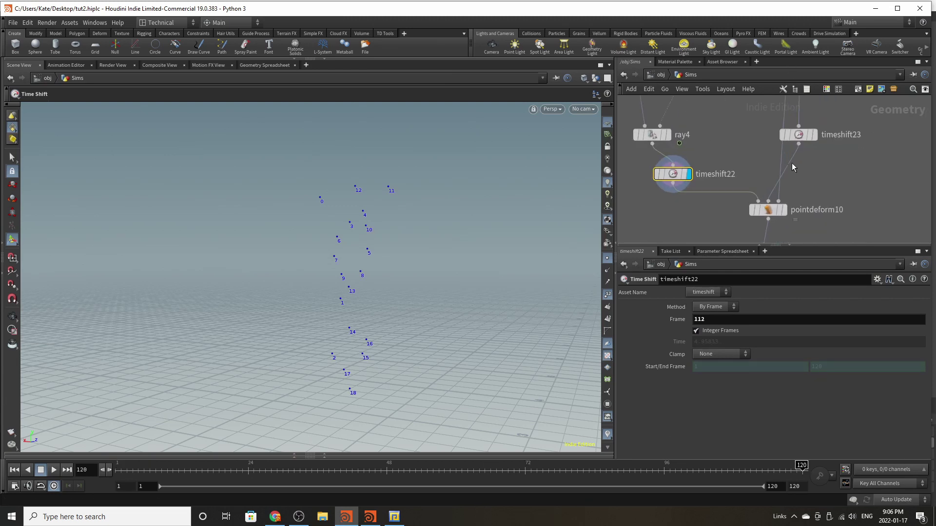
pyautogui.moveTo(800, 137); pyautogui.dragTo(826, 137)
pyautogui.moveTo(657, 175); pyautogui.dragTo(637, 167)
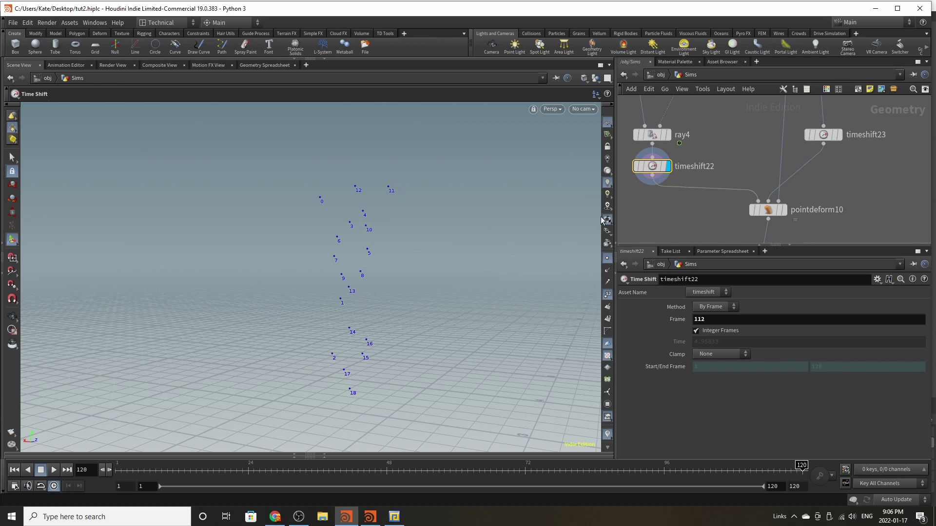
# Step: Display pointdeform10 and scrub through the timeline to check how its points follow the animation
pyautogui.scroll(-3, 723, 205)
pyautogui.scroll(2, 778, 187)
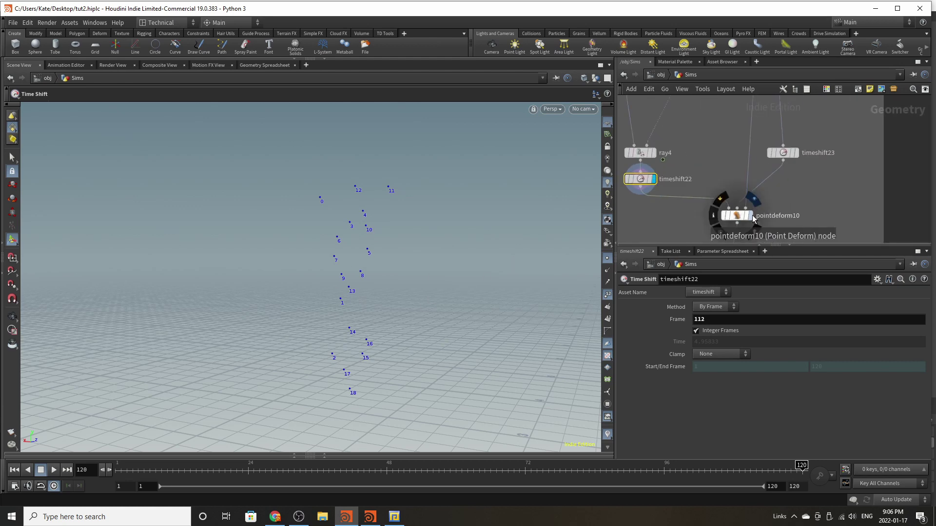
pyautogui.click(753, 218)
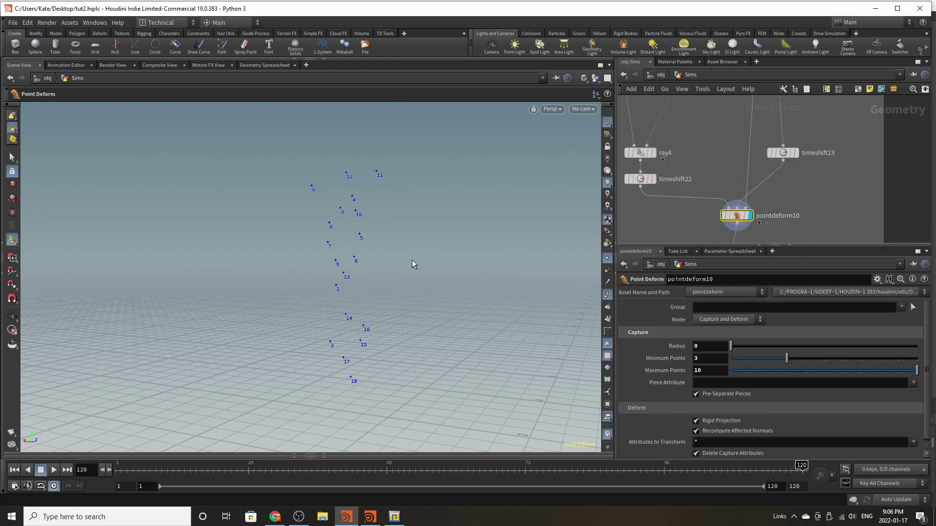
pyautogui.moveTo(400, 248); pyautogui.dragTo(323, 288)
pyautogui.moveTo(239, 471); pyautogui.dragTo(615, 482)
# Step: Move timeshift23 closer to pointdeform10 and lower timeshift22 slightly beneath ray4
pyautogui.moveTo(729, 170); pyautogui.dragTo(660, 176)
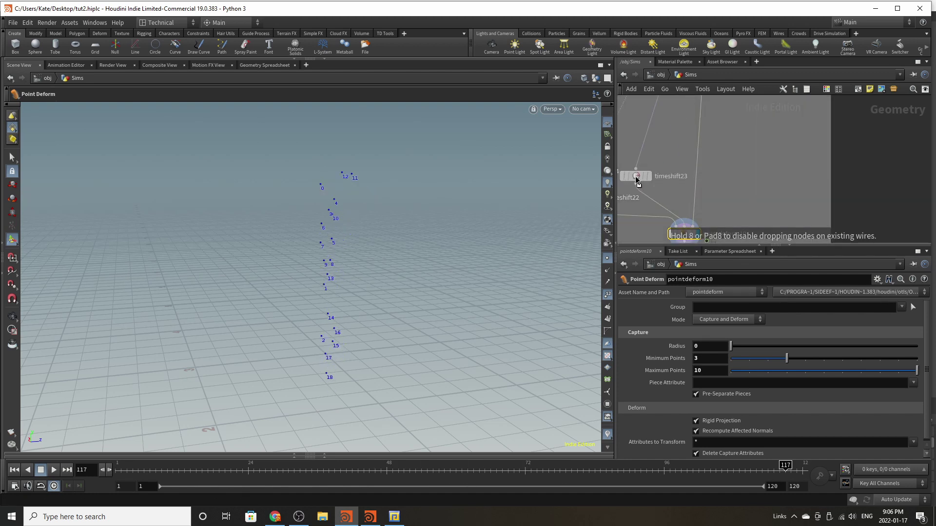
pyautogui.scroll(3, 687, 239)
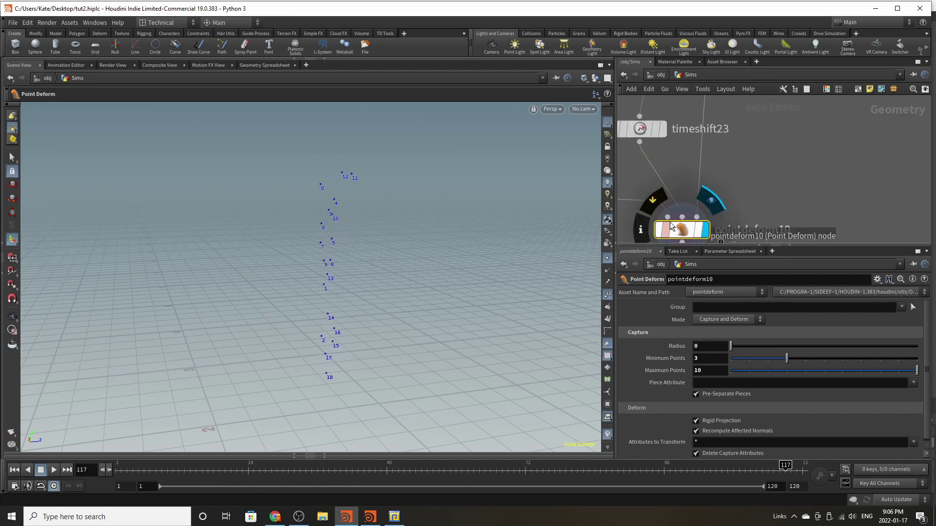
pyautogui.scroll(-3, 730, 224)
pyautogui.scroll(4, 707, 227)
pyautogui.scroll(-3, 761, 228)
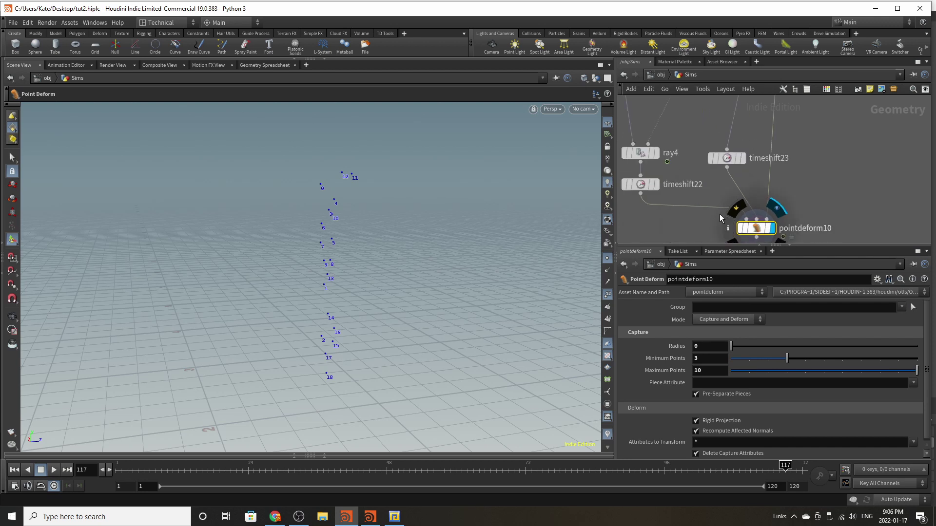
pyautogui.moveTo(641, 187)
pyautogui.mouseDown()
pyautogui.moveTo(642, 200)
pyautogui.moveTo(641, 191)
pyautogui.mouseUp()
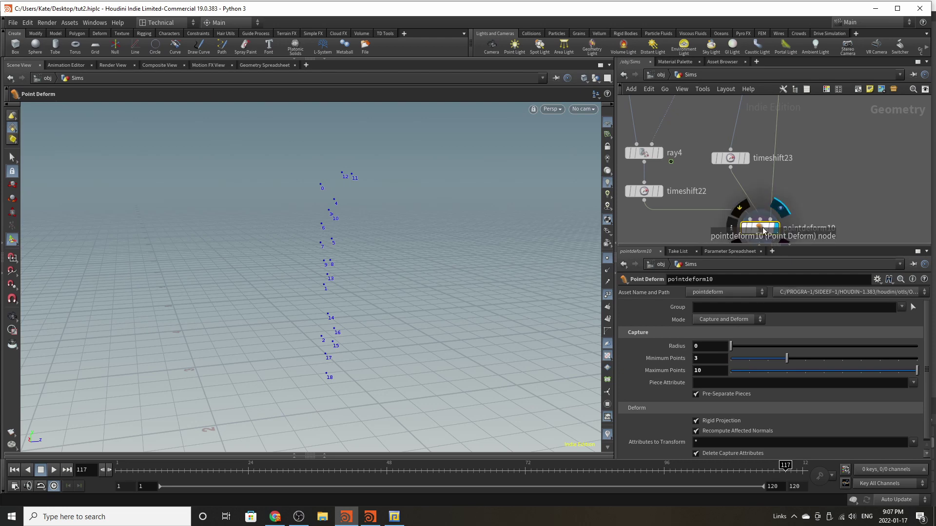
# Step: Inspect timeshift23's shirt mesh held at frame 112 against the deformed points, scrubbing back to frame 1
pyautogui.click(730, 159)
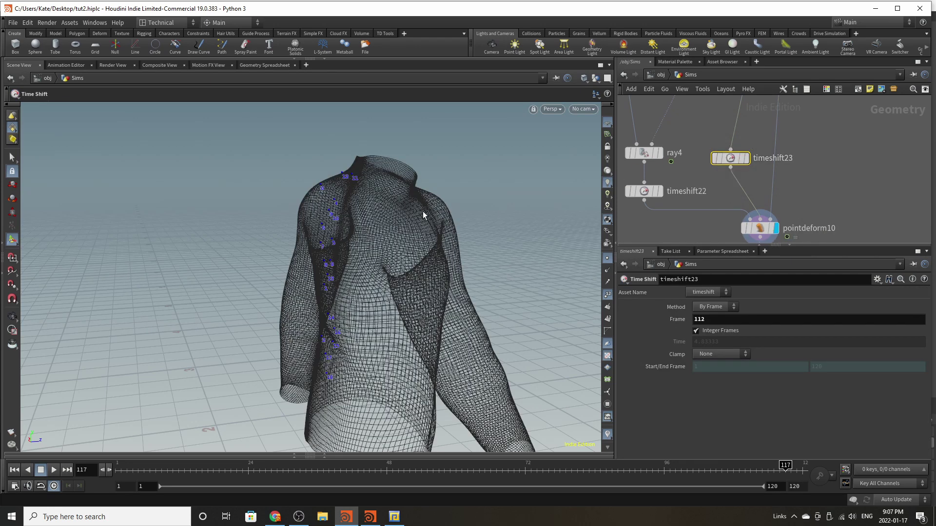
pyautogui.moveTo(191, 472); pyautogui.dragTo(90, 471)
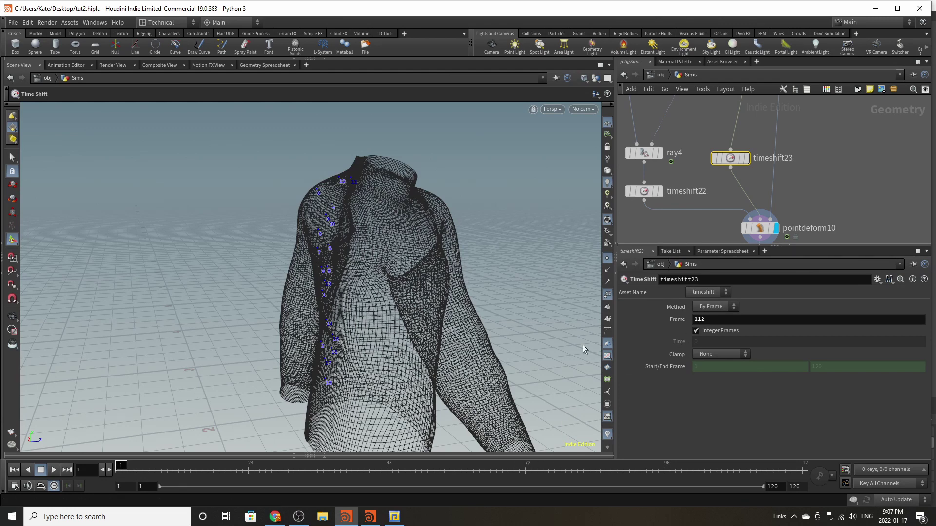
# Step: Set pointdeform10's capture radius to 0.1 and check the deformed points across the timeline
pyautogui.click(759, 227)
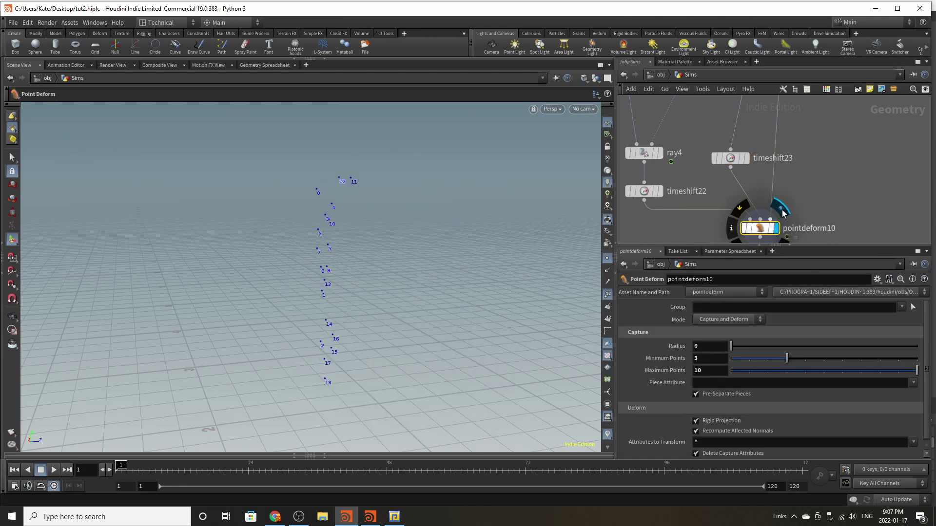
pyautogui.scroll(-3, 732, 214)
pyautogui.scroll(3, 738, 215)
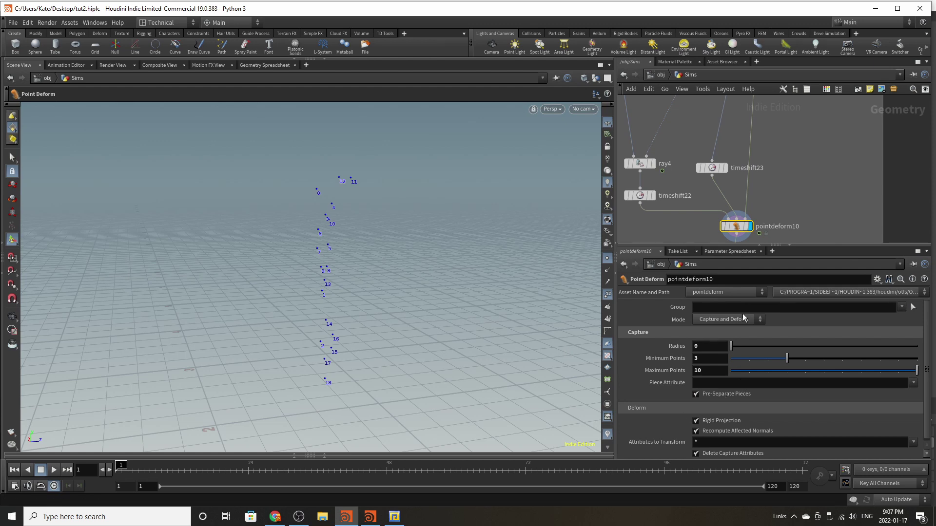
pyautogui.moveTo(637, 470); pyautogui.dragTo(675, 467)
pyautogui.click(706, 348)
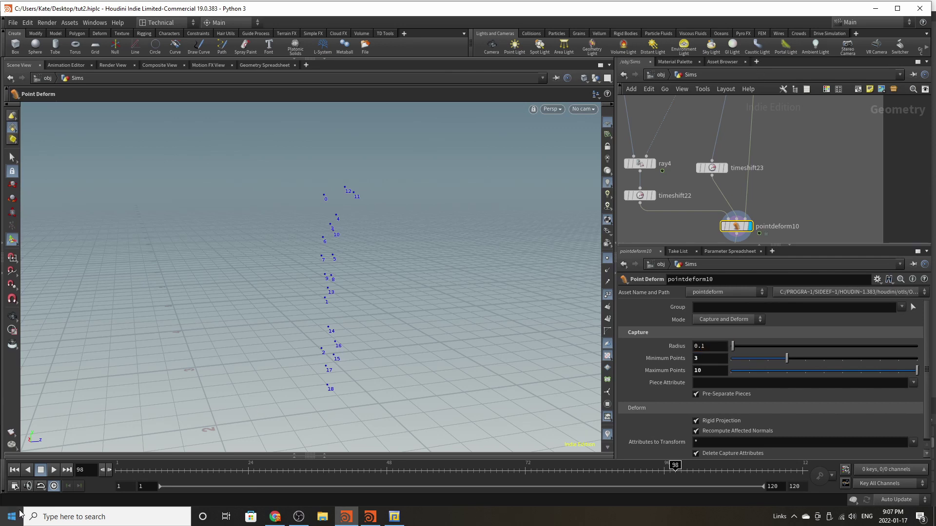
pyautogui.moveTo(243, 472); pyautogui.dragTo(309, 460)
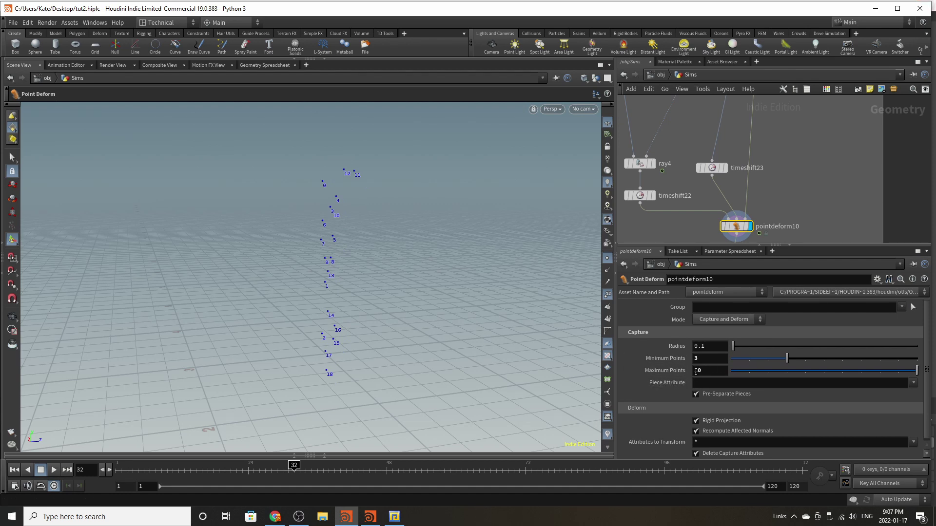
# Step: Display the Out_Emitter4 null below pointdeform10 and open its parameters
pyautogui.scroll(-1, 701, 393)
pyautogui.scroll(-4, 804, 139)
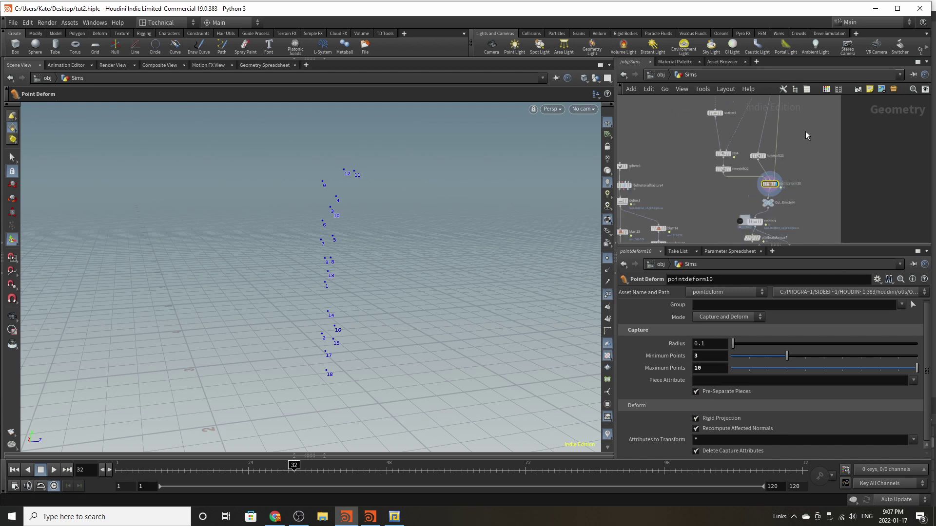
pyautogui.moveTo(803, 167); pyautogui.dragTo(775, 154, button='middle')
pyautogui.scroll(4, 749, 171)
pyautogui.scroll(3, 749, 198)
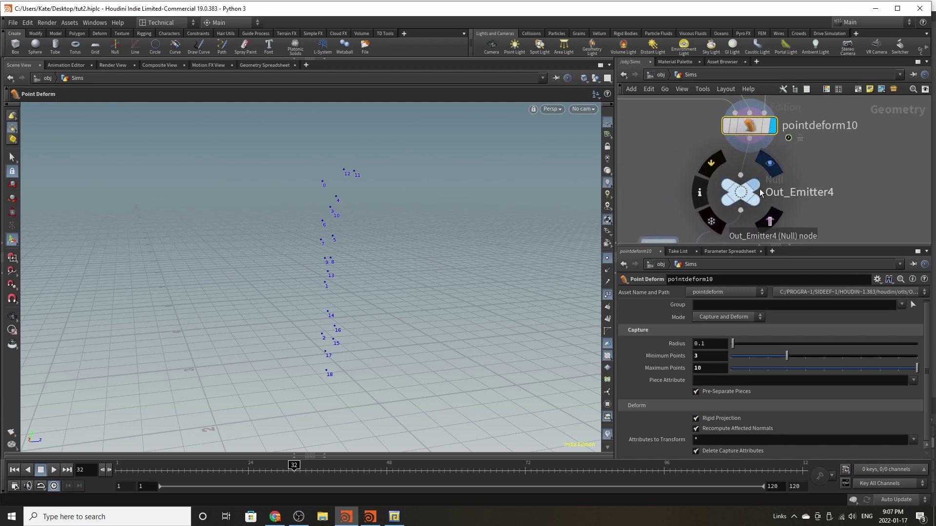
pyautogui.click(769, 165)
pyautogui.click(743, 191)
pyautogui.scroll(-4, 799, 134)
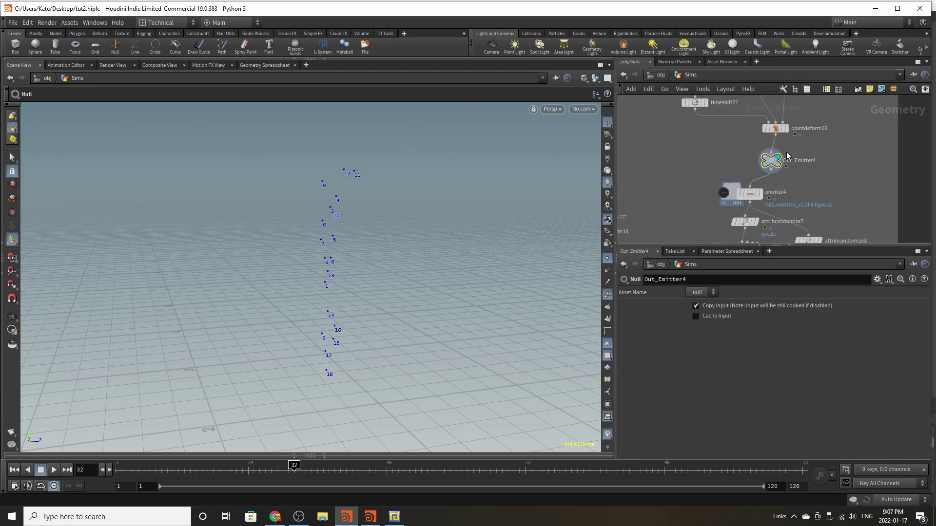
# Step: Align the emitter4 file cache beneath Out_Emitter4, display it, and check the cached points up to frame 118
pyautogui.scroll(4, 747, 217)
pyautogui.moveTo(766, 172); pyautogui.dragTo(809, 164)
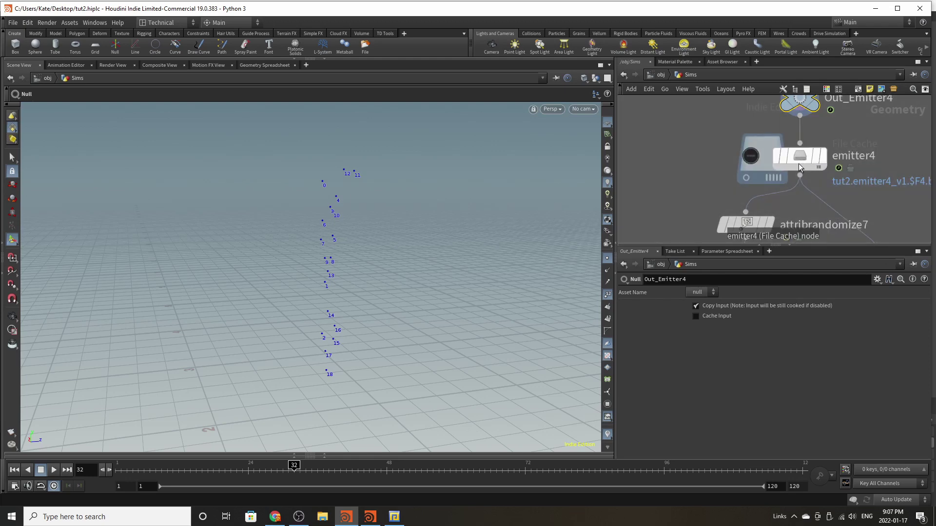
pyautogui.click(823, 156)
pyautogui.moveTo(207, 469); pyautogui.dragTo(791, 469)
# Step: Move attribrandomize7, attribwrangle5 and delete6 down together to make room below emitter4
pyautogui.scroll(-4, 747, 160)
pyautogui.scroll(3, 748, 160)
pyautogui.scroll(-4, 759, 139)
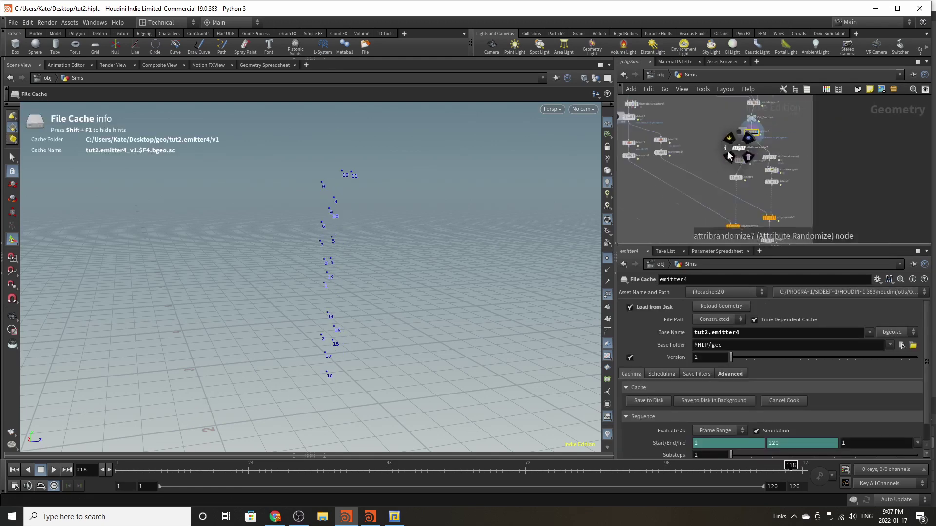
pyautogui.scroll(4, 759, 171)
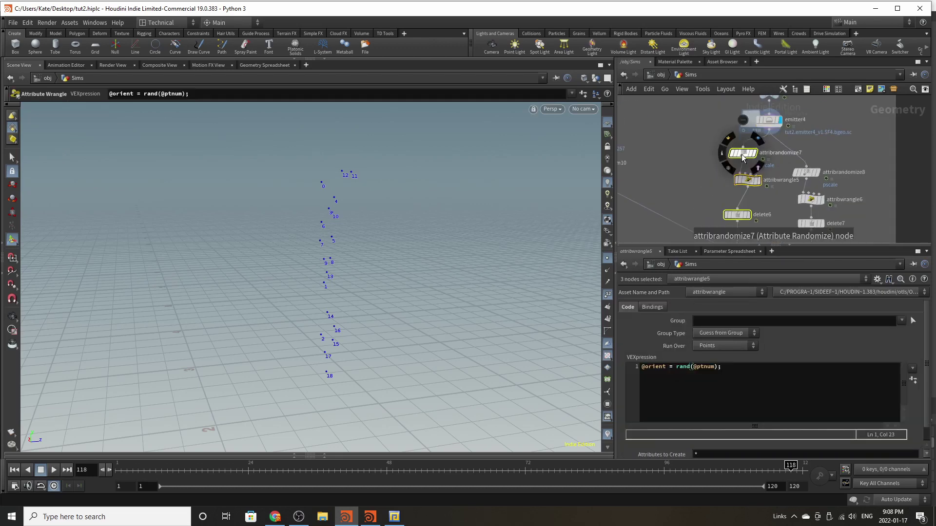
pyautogui.moveTo(742, 158); pyautogui.dragTo(738, 182)
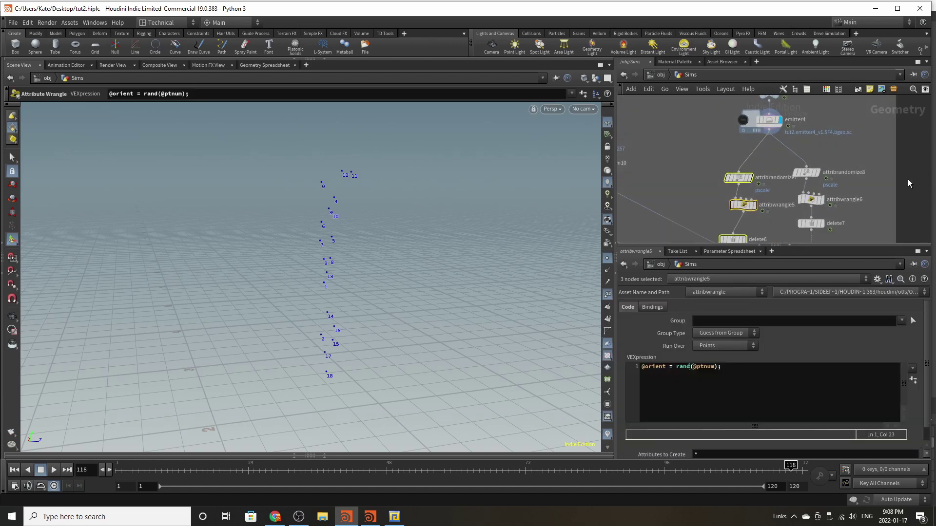
pyautogui.click(871, 153)
pyautogui.scroll(-4, 717, 167)
pyautogui.scroll(4, 741, 168)
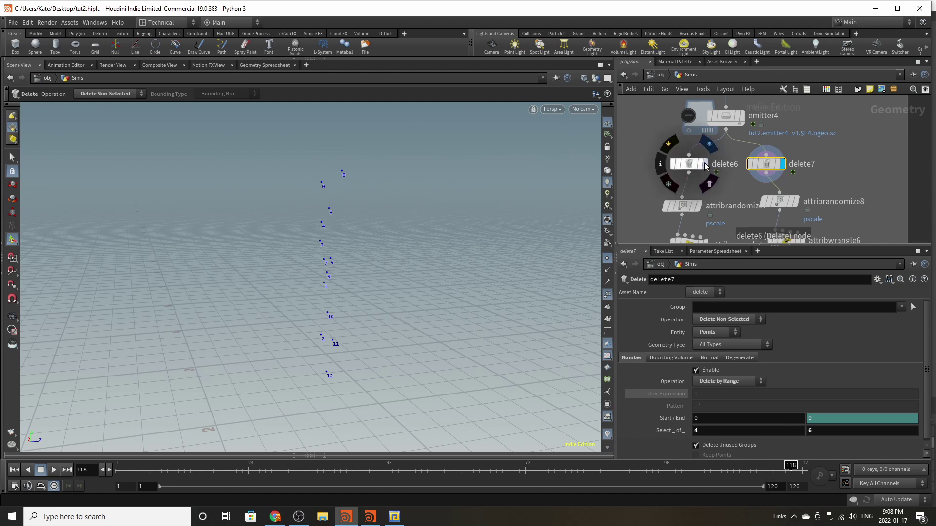
# Step: Display delete6 and attribrandomize7 in turn to review the point deletion range and the pscale randomization settings
pyautogui.click(686, 161)
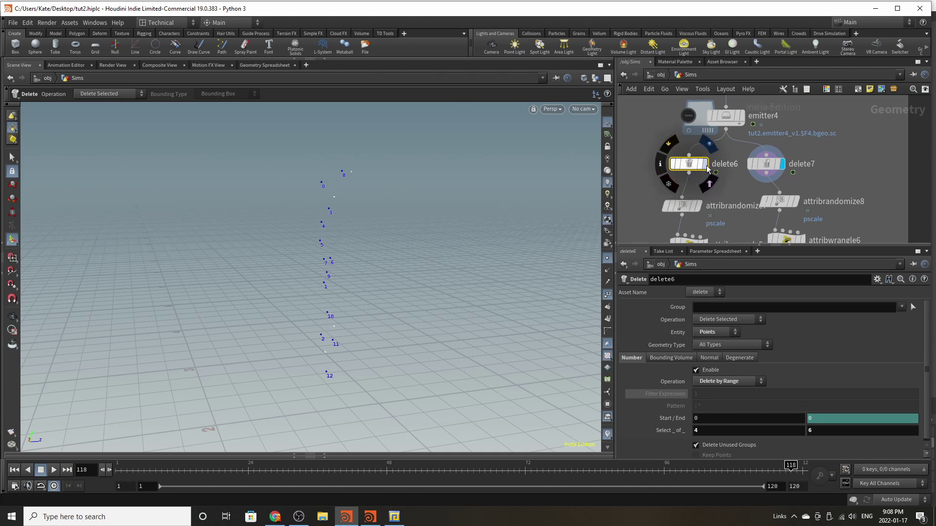
pyautogui.click(705, 164)
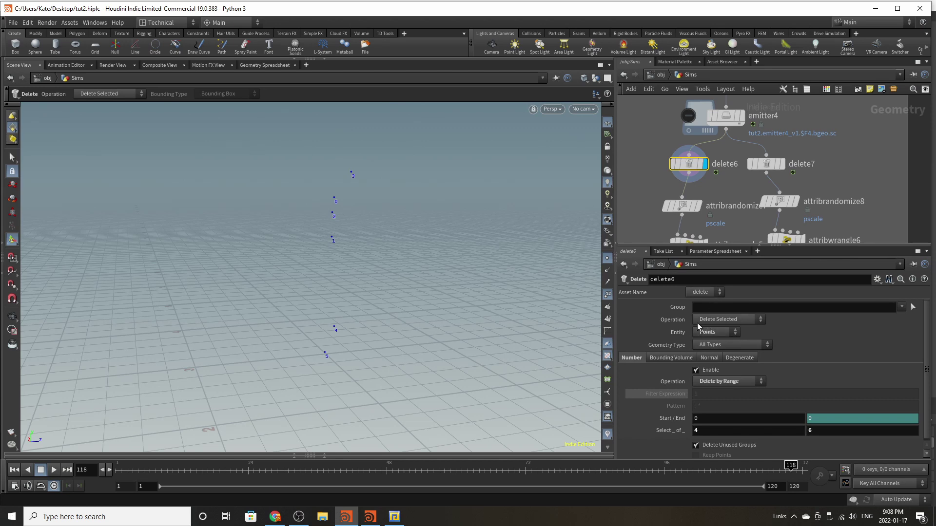
pyautogui.moveTo(705, 215); pyautogui.dragTo(697, 191, button='middle')
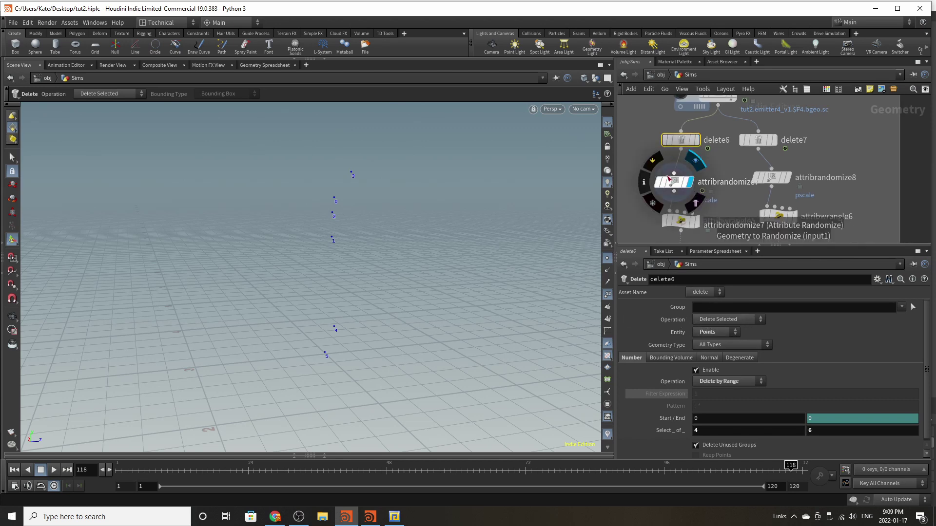
pyautogui.click(690, 184)
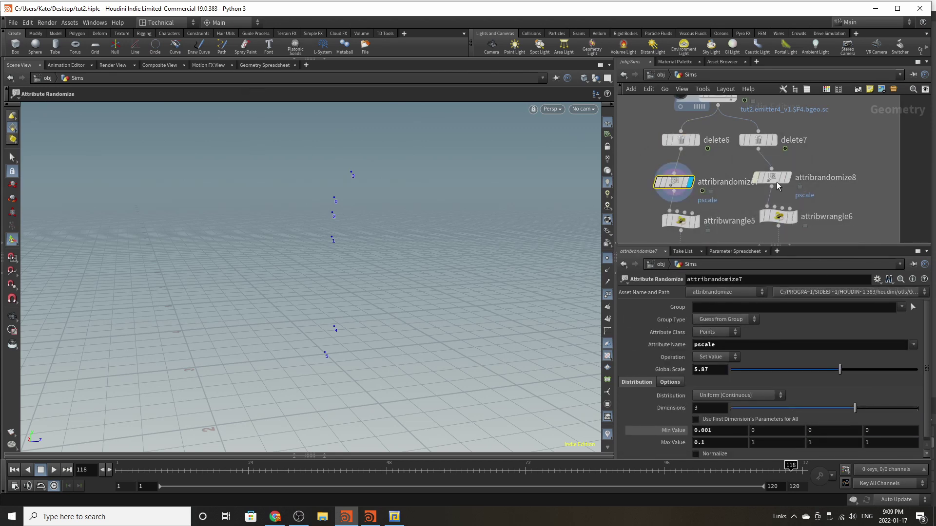
pyautogui.scroll(-1, 726, 393)
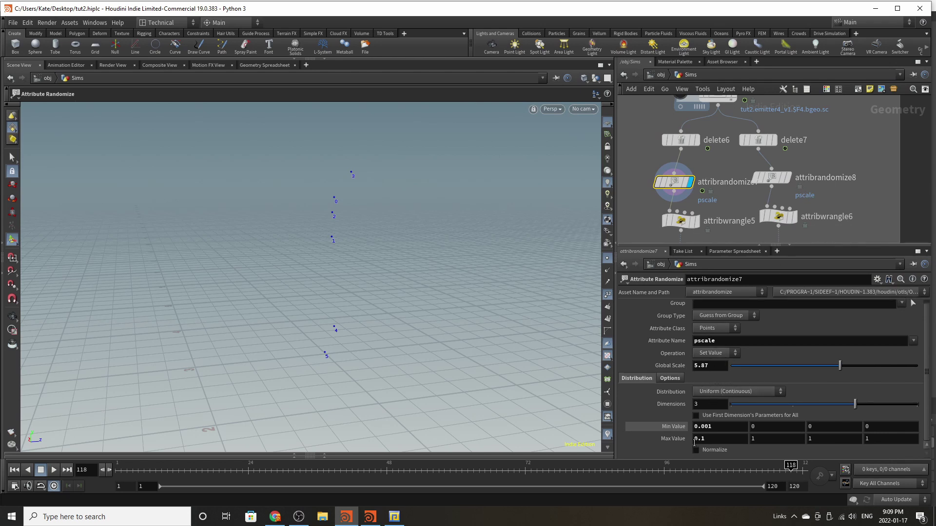
# Step: Display attribrandomize8 below delete7 and open its parameters to review the pscale randomization range
pyautogui.moveTo(782, 179); pyautogui.dragTo(782, 176)
pyautogui.click(796, 176)
pyautogui.click(788, 176)
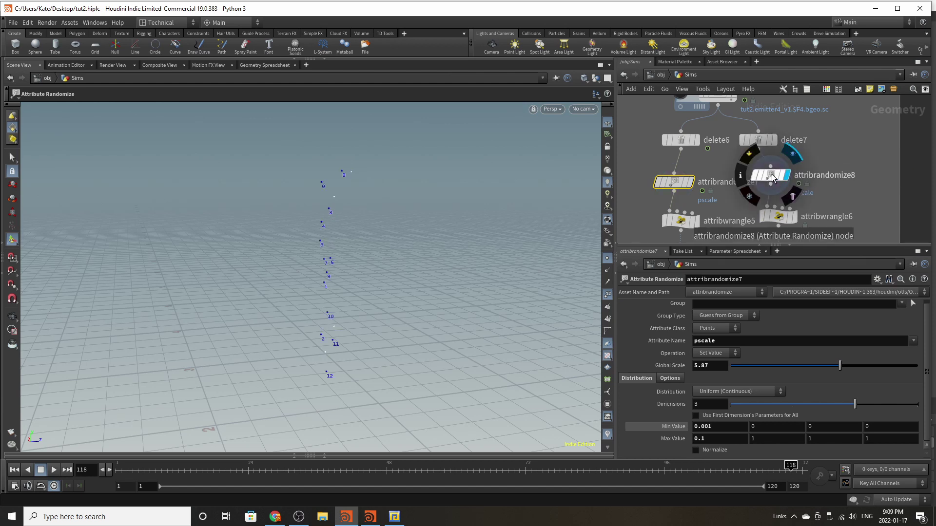
pyautogui.click(770, 176)
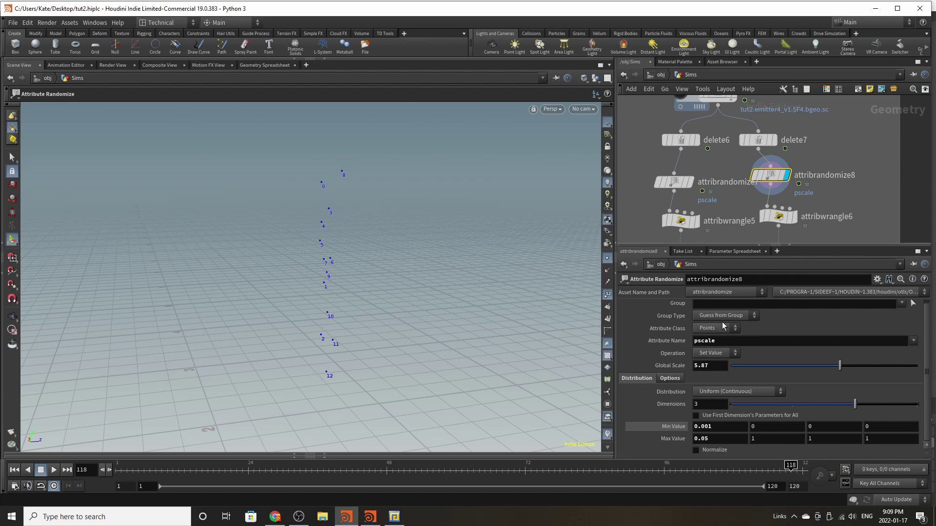
# Step: Display attribwrangle5 and attribwrangle6 in turn to review the VEX expression that randomizes point orientation
pyautogui.click(697, 222)
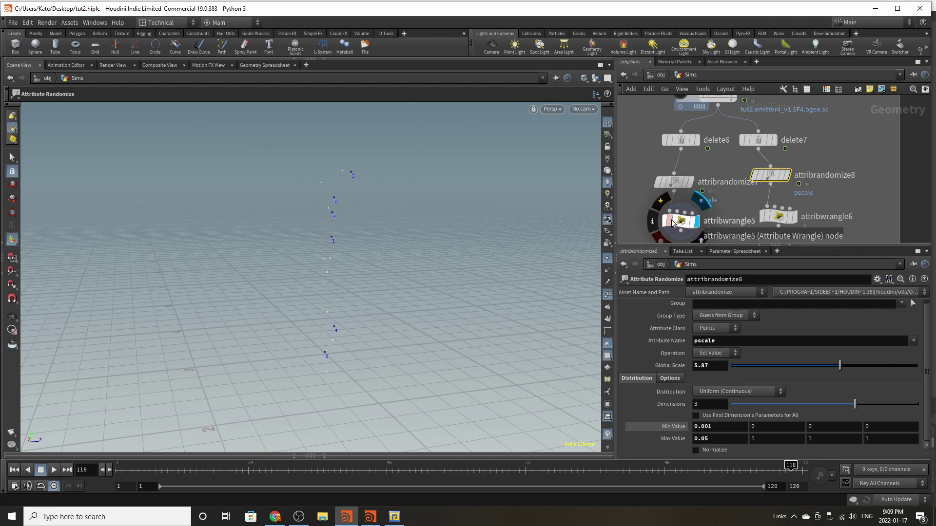
pyautogui.click(670, 221)
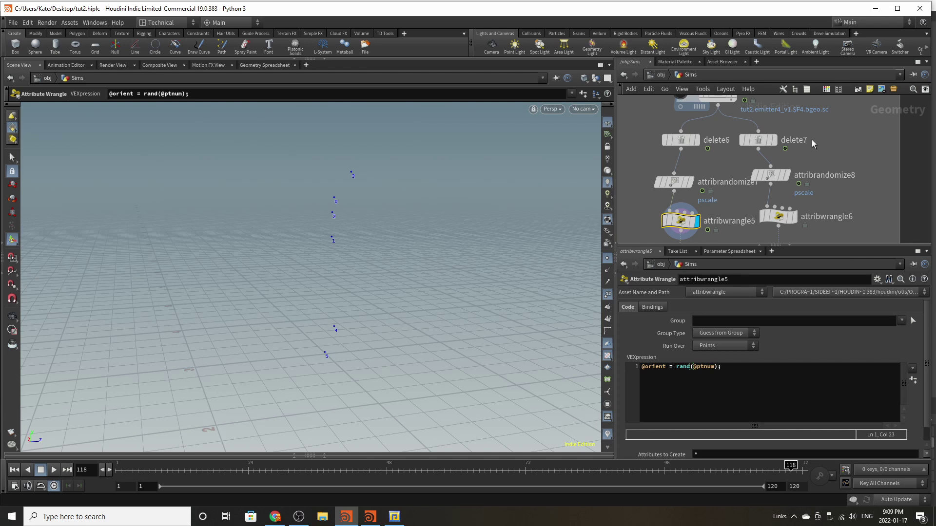
pyautogui.scroll(-2, 764, 141)
pyautogui.scroll(2, 752, 224)
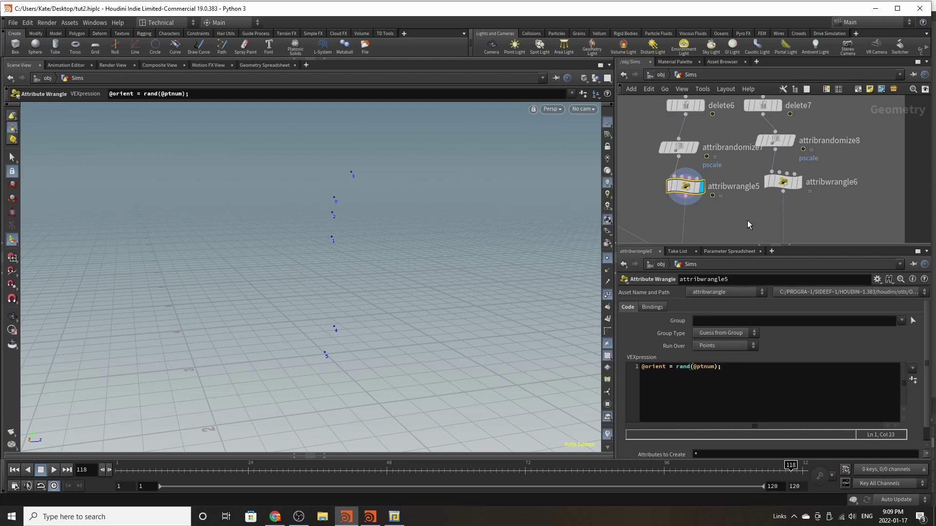
pyautogui.click(798, 183)
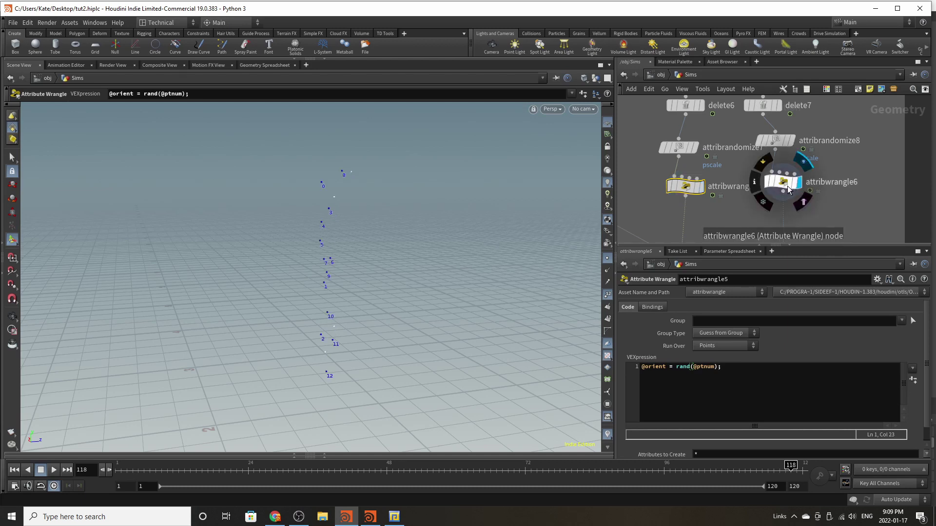
pyautogui.click(788, 187)
# Step: Reposition copytopoints6 and copytopoints7 below the two wrangles, placing copytopoints7 slightly higher
pyautogui.scroll(-4, 783, 183)
pyautogui.scroll(4, 750, 200)
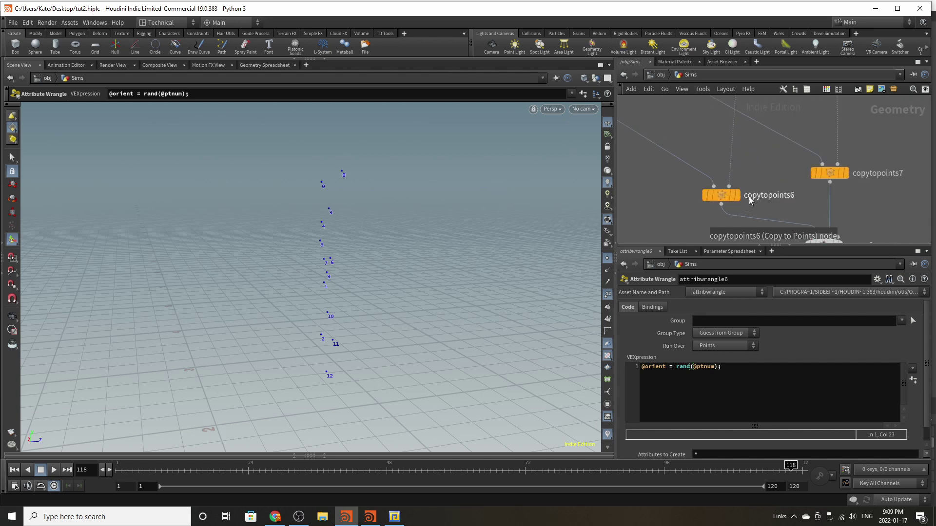
pyautogui.scroll(-4, 749, 198)
pyautogui.scroll(2, 770, 159)
pyautogui.moveTo(717, 212); pyautogui.dragTo(704, 196)
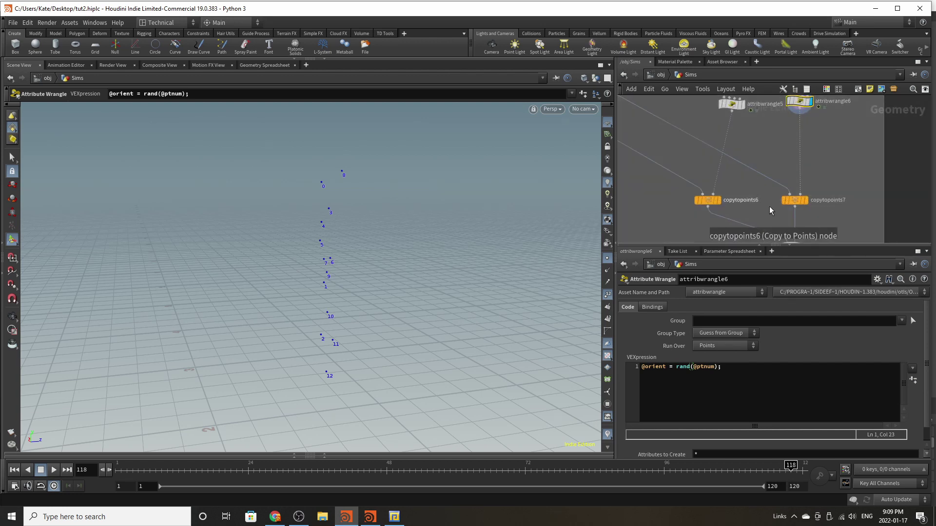
pyautogui.moveTo(795, 200); pyautogui.dragTo(807, 174)
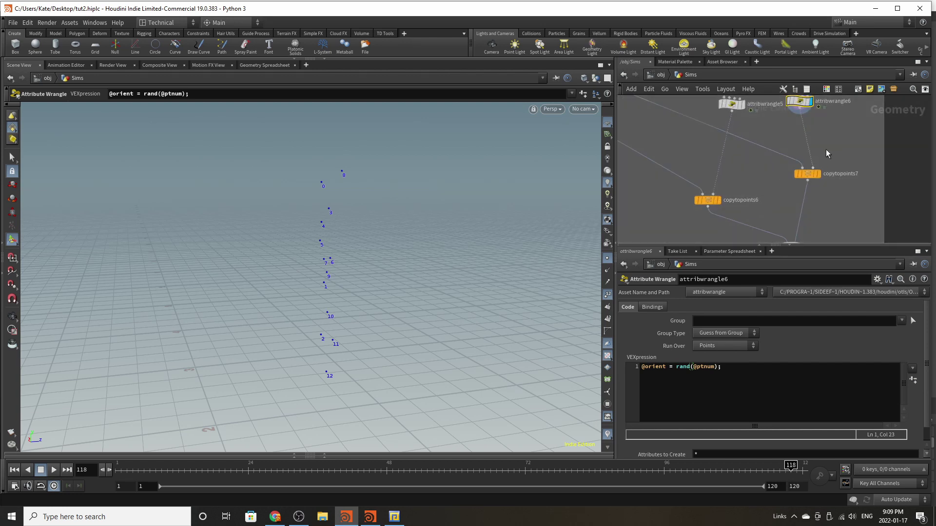
# Step: Move merge3 between the two copytopoints nodes, display it, and turn off point markers and point numbers in the viewport
pyautogui.scroll(-4, 803, 163)
pyautogui.scroll(4, 802, 222)
pyautogui.moveTo(793, 220); pyautogui.dragTo(769, 215)
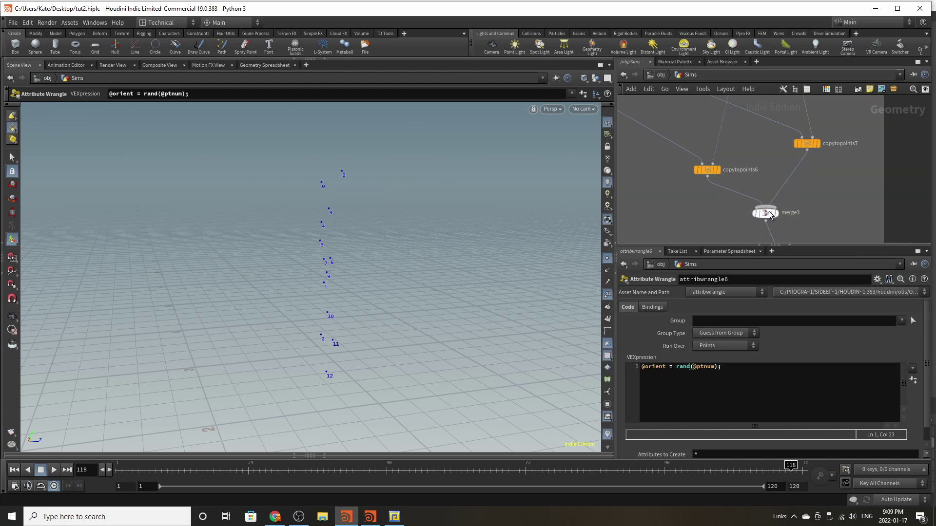
pyautogui.click(776, 213)
pyautogui.click(767, 214)
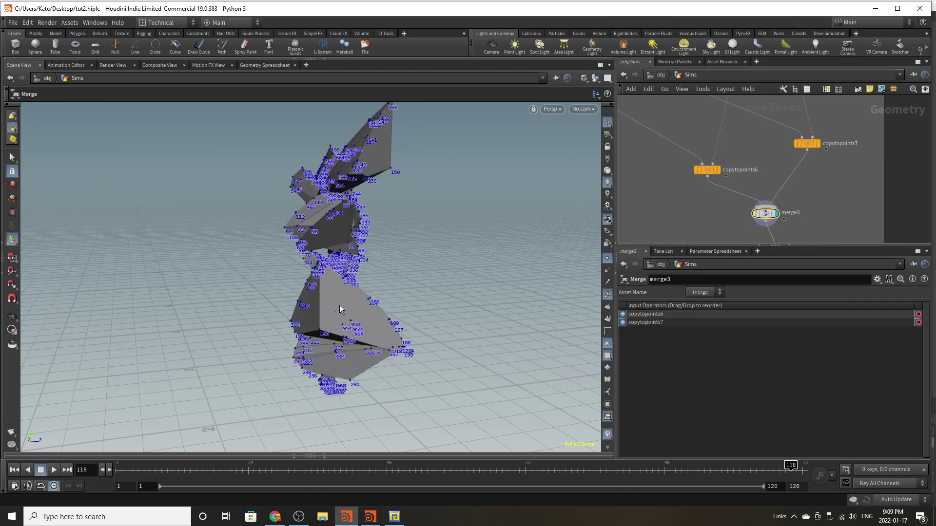
pyautogui.click(608, 258)
pyautogui.click(608, 294)
# Step: Display the sphere3 node above rbdmaterialfracture4 and frame it in the viewport to examine its flattened shape and parameters
pyautogui.scroll(-5, 769, 208)
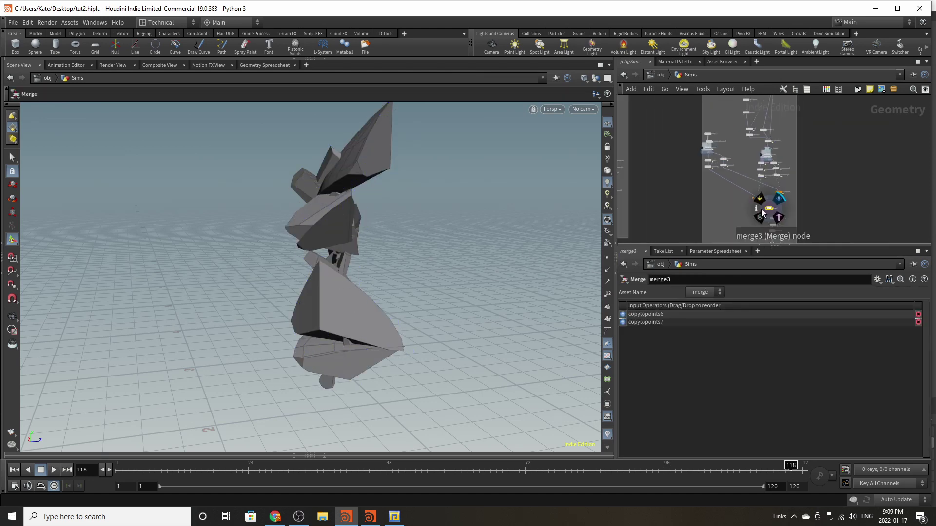
pyautogui.scroll(5, 707, 164)
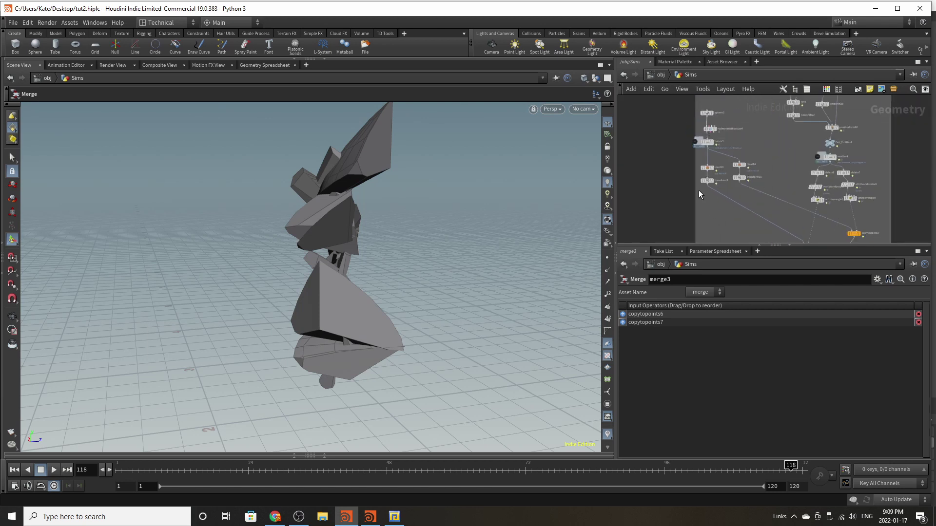
pyautogui.scroll(-5, 670, 154)
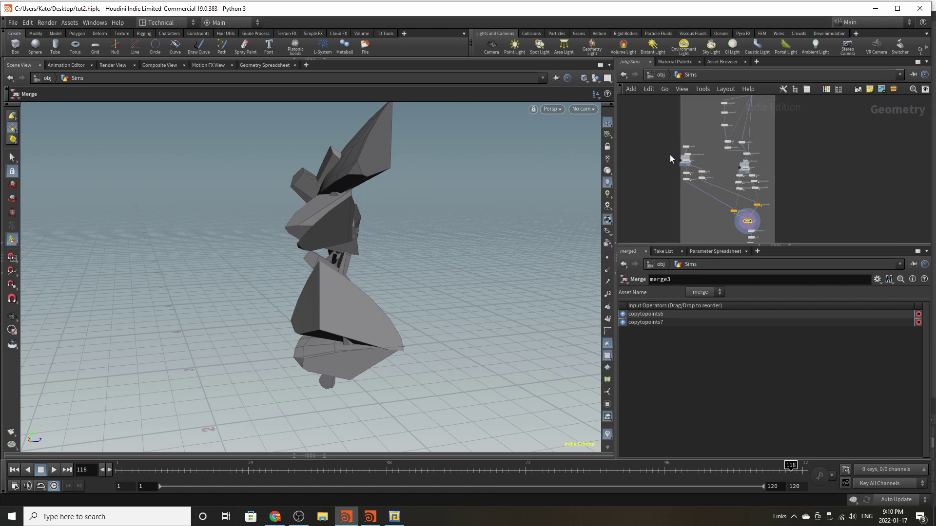
pyautogui.scroll(8, 681, 135)
pyautogui.click(722, 151)
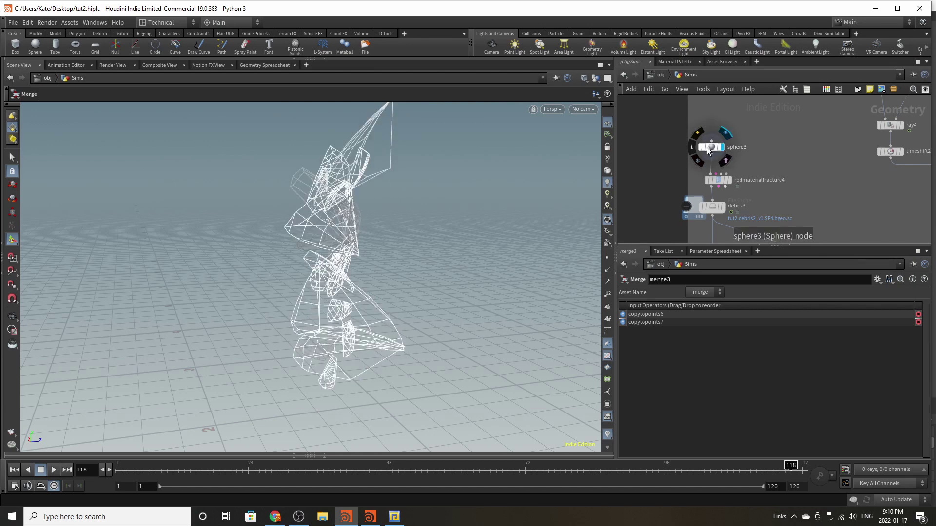
pyautogui.hotkey('space', 'g')
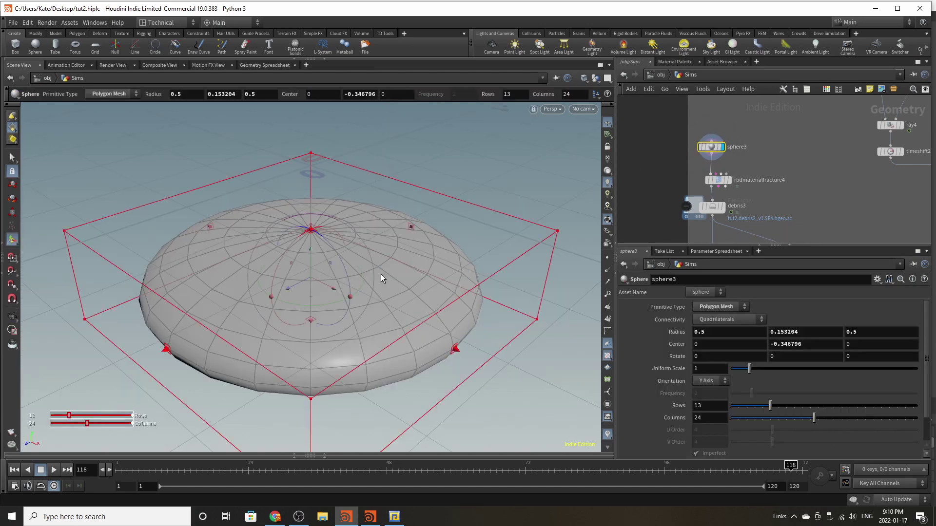
pyautogui.moveTo(408, 257); pyautogui.dragTo(412, 239, button='middle')
pyautogui.moveTo(412, 239); pyautogui.dragTo(326, 295, button='right')
pyautogui.moveTo(326, 295); pyautogui.dragTo(351, 286, button='middle')
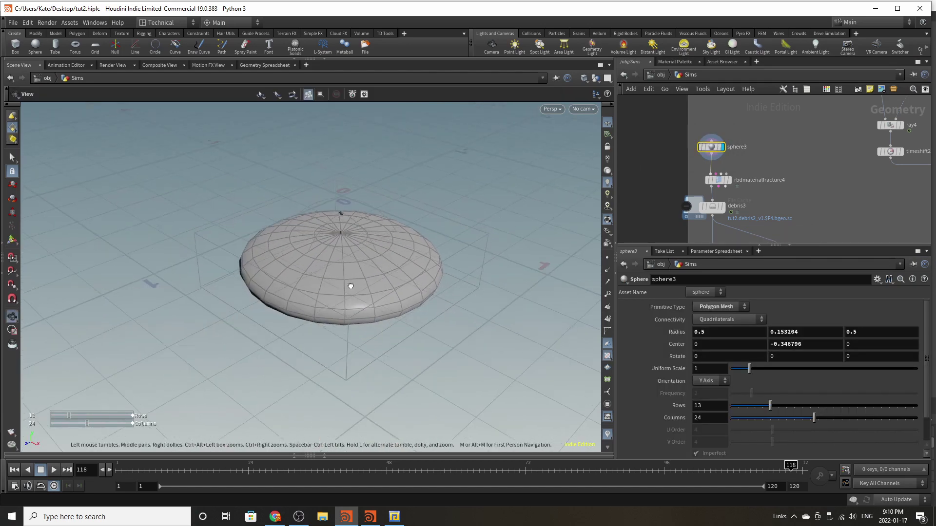
pyautogui.moveTo(351, 286); pyautogui.dragTo(343, 274)
pyautogui.moveTo(343, 274); pyautogui.dragTo(374, 267, button='right')
pyautogui.moveTo(374, 267); pyautogui.dragTo(369, 281, button='middle')
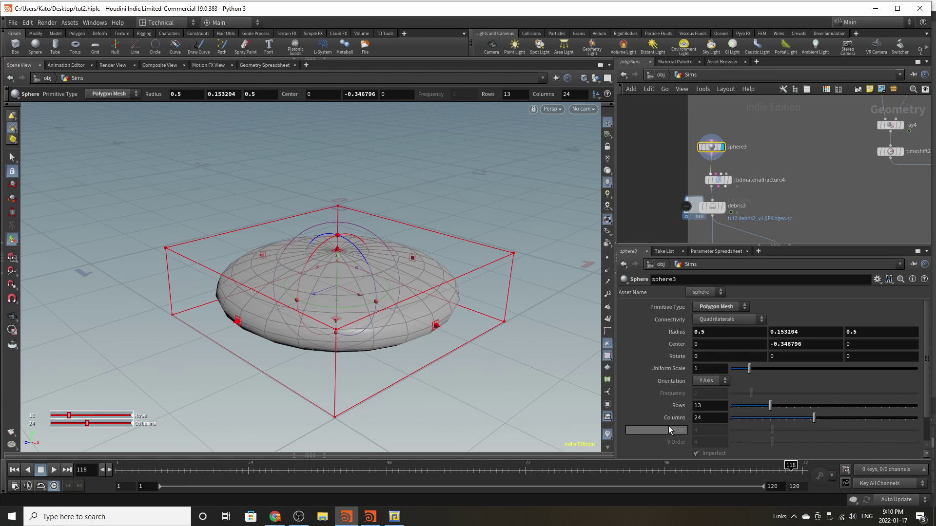
# Step: Display rbdmaterialfracture4 and review its concrete fracture and cell point settings
pyautogui.click(713, 179)
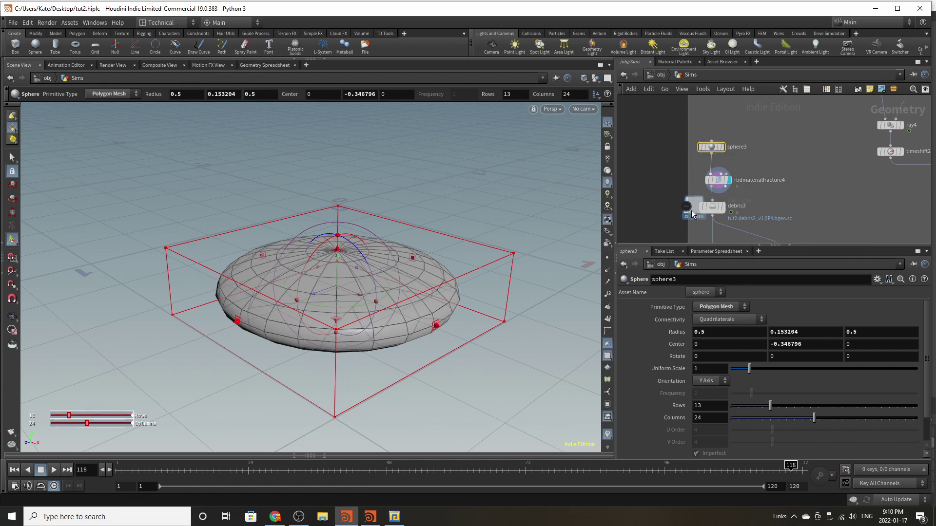
pyautogui.click(713, 179)
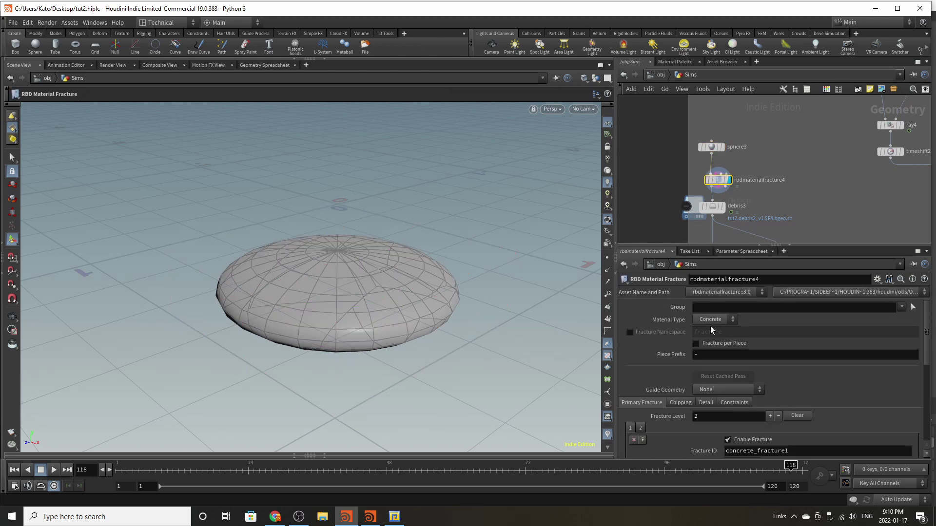
pyautogui.scroll(-10, 717, 349)
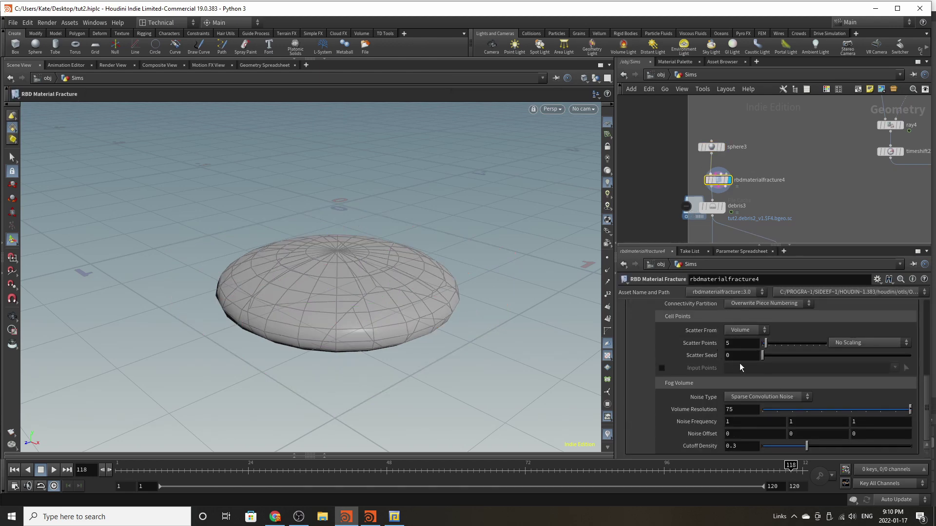
pyautogui.scroll(5, 763, 413)
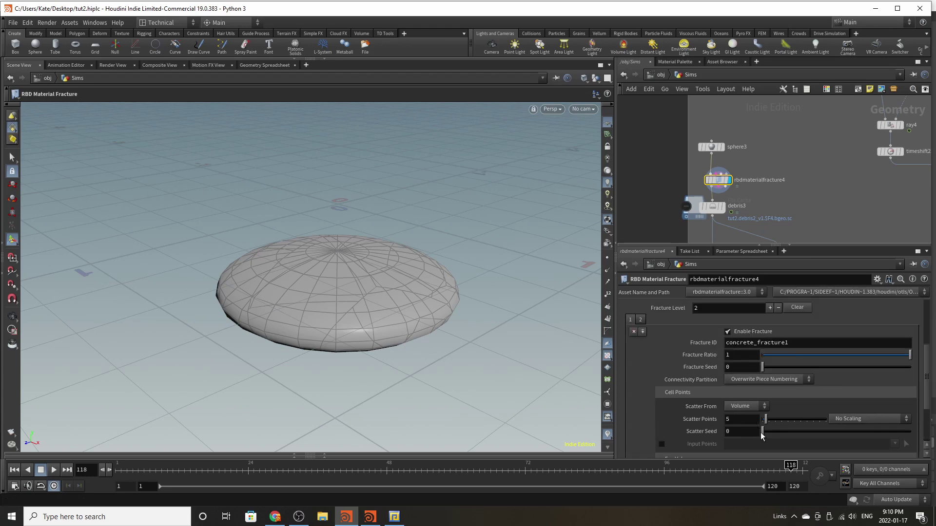
pyautogui.scroll(3, 702, 409)
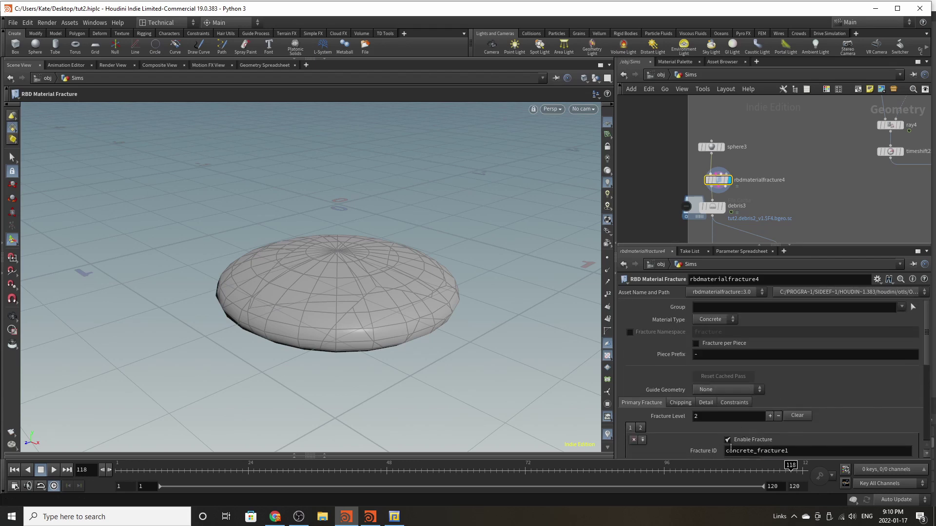
# Step: Display the debris3 file cache, blast13 and blast14 in turn to review the fractured piece each blast isolates
pyautogui.click(723, 207)
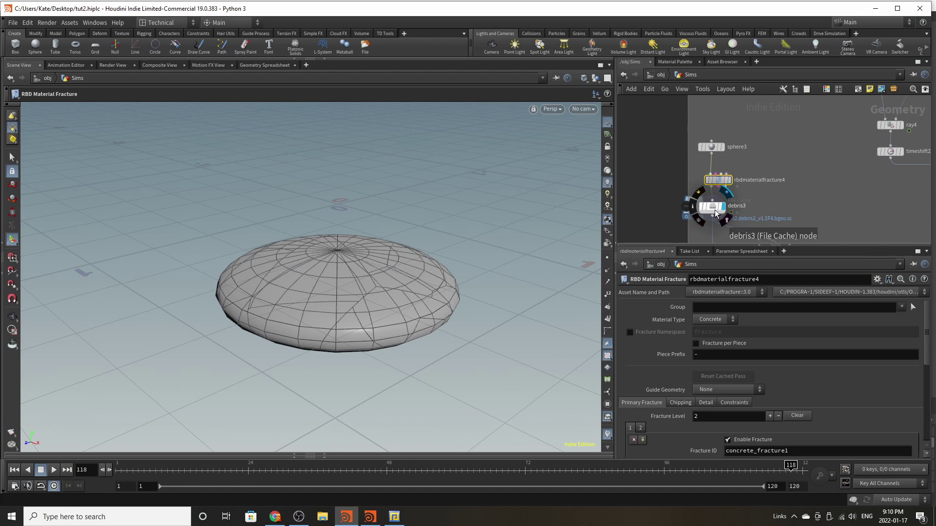
pyautogui.scroll(-5, 782, 138)
pyautogui.scroll(7, 735, 175)
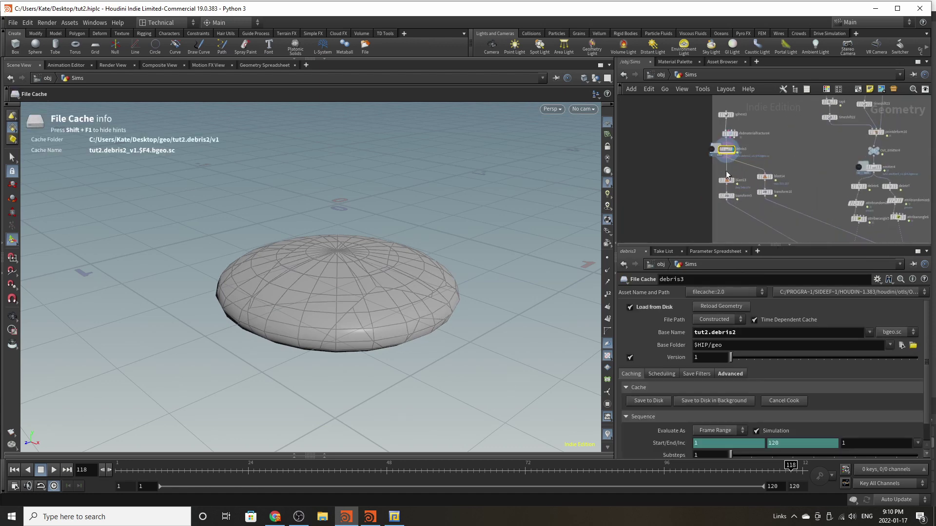
pyautogui.click(727, 184)
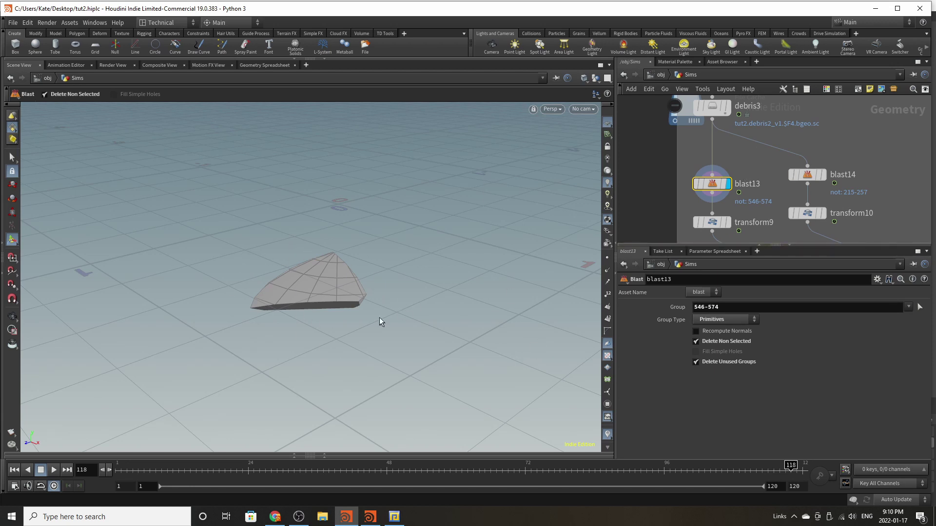
pyautogui.click(824, 175)
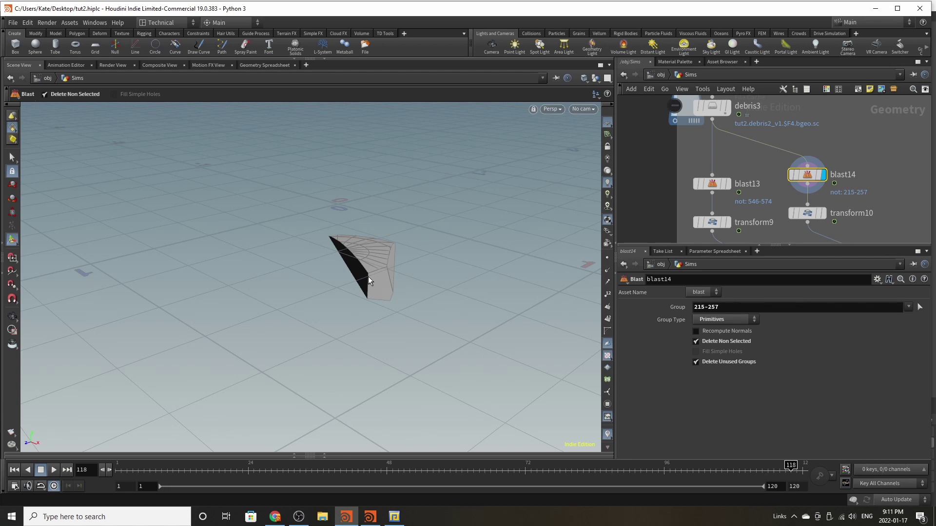
# Step: Display transform10 and move the blast14 piece's centroid to the origin
pyautogui.click(824, 215)
pyautogui.click(800, 214)
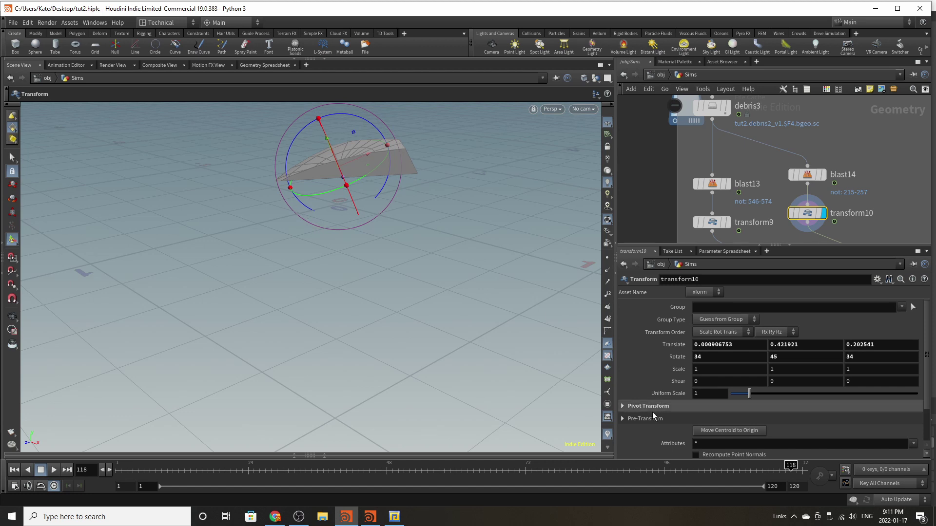
pyautogui.click(718, 427)
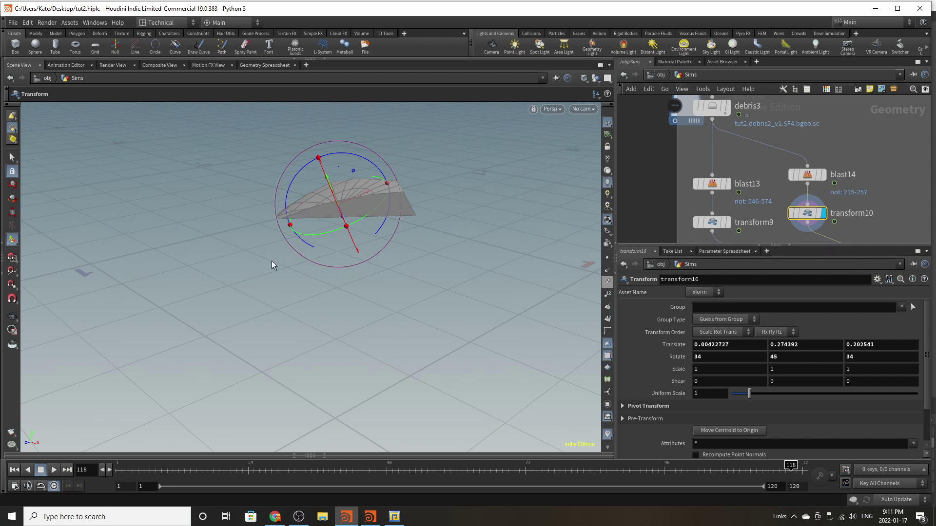
# Step: Display transform9 below blast13 and open its parameters to review the piece's translation and rotation
pyautogui.doubleClick(737, 222)
pyautogui.click(728, 223)
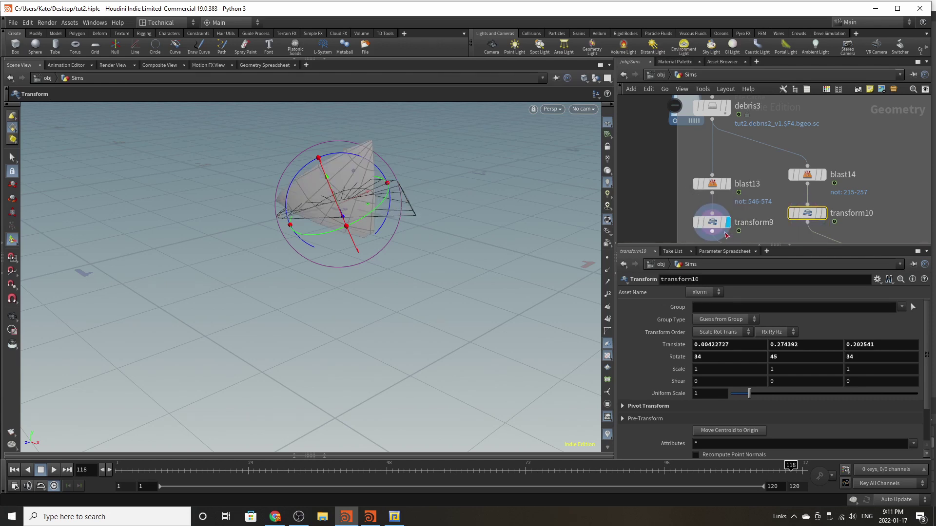
pyautogui.click(712, 225)
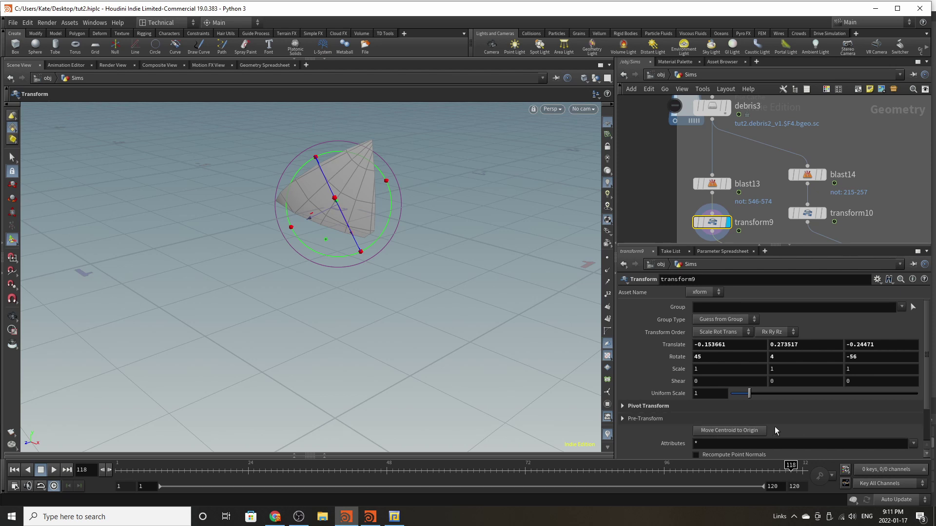
# Step: Move transform9 and transform10 slightly further down beneath their blast nodes
pyautogui.scroll(-7, 724, 131)
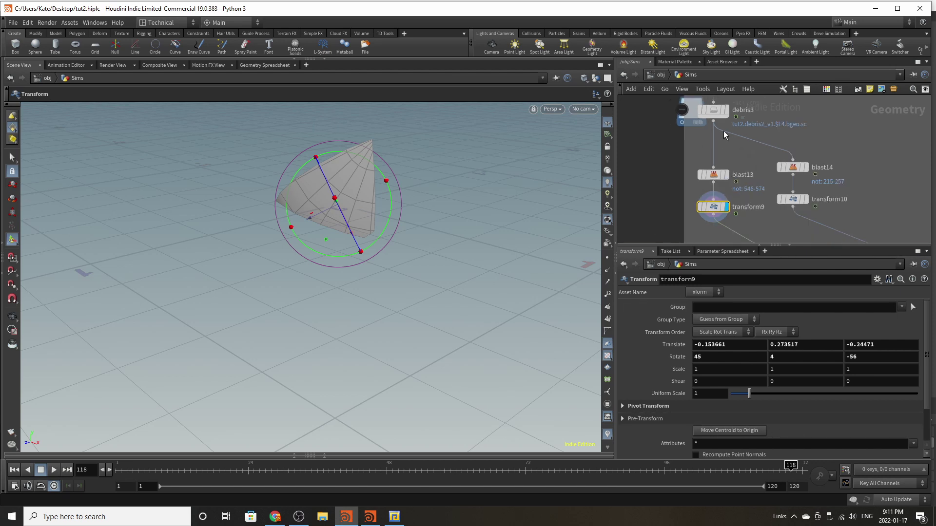
pyautogui.scroll(3, 828, 212)
pyautogui.scroll(1, 827, 212)
pyautogui.scroll(-2, 814, 215)
pyautogui.scroll(1, 654, 147)
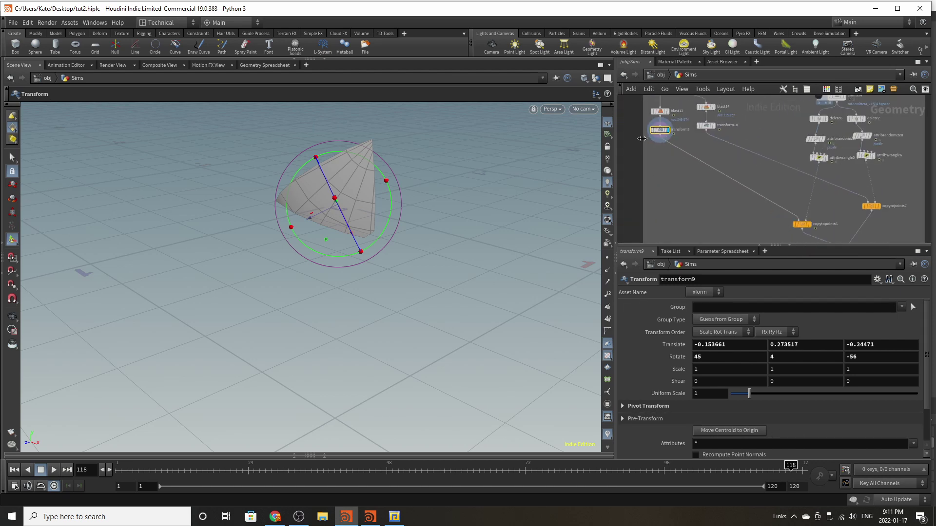
pyautogui.moveTo(661, 130); pyautogui.dragTo(710, 148)
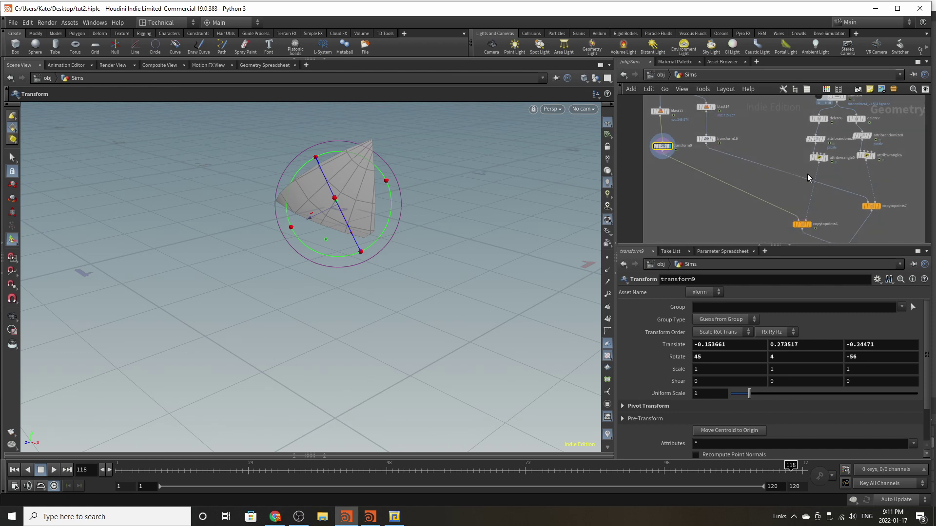
# Step: Display merge3 with its parameters and orbit around the combined copytopoints6 and copytopoints7 rocks to review them
pyautogui.scroll(-2, 812, 160)
pyautogui.scroll(2, 834, 219)
pyautogui.scroll(2, 820, 196)
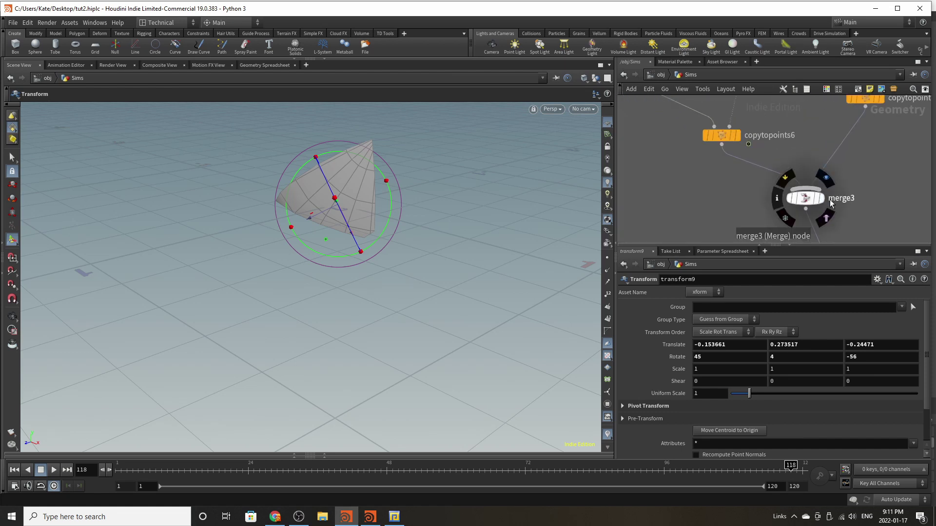
pyautogui.click(823, 198)
pyautogui.click(804, 200)
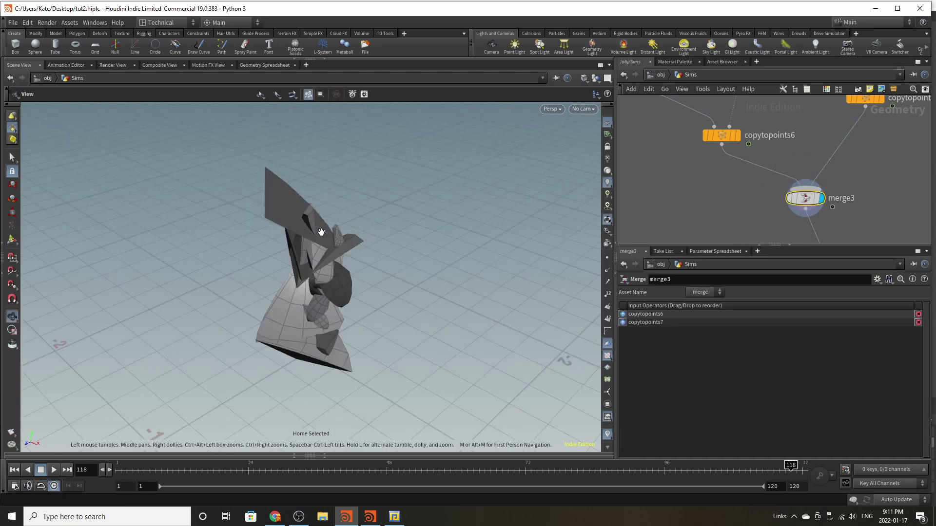
pyautogui.keyDown('alt'); pyautogui.moveTo(310, 247); pyautogui.dragTo(387, 209); pyautogui.keyUp('alt')
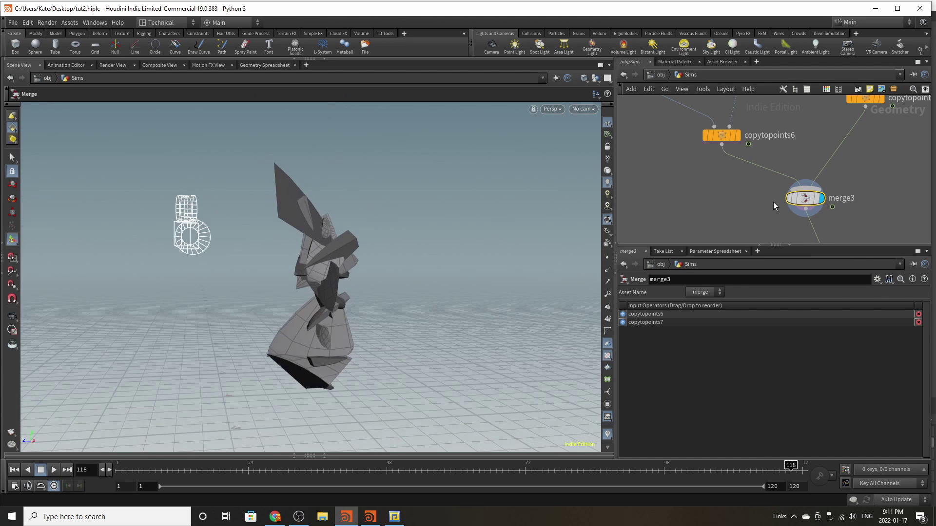
# Step: Display attribdelete10 below merge3 and open its parameters to review which point attribute it deletes
pyautogui.scroll(-4, 773, 202)
pyautogui.moveTo(759, 192); pyautogui.dragTo(706, 147, button='middle')
pyautogui.scroll(6, 780, 150)
pyautogui.click(763, 175)
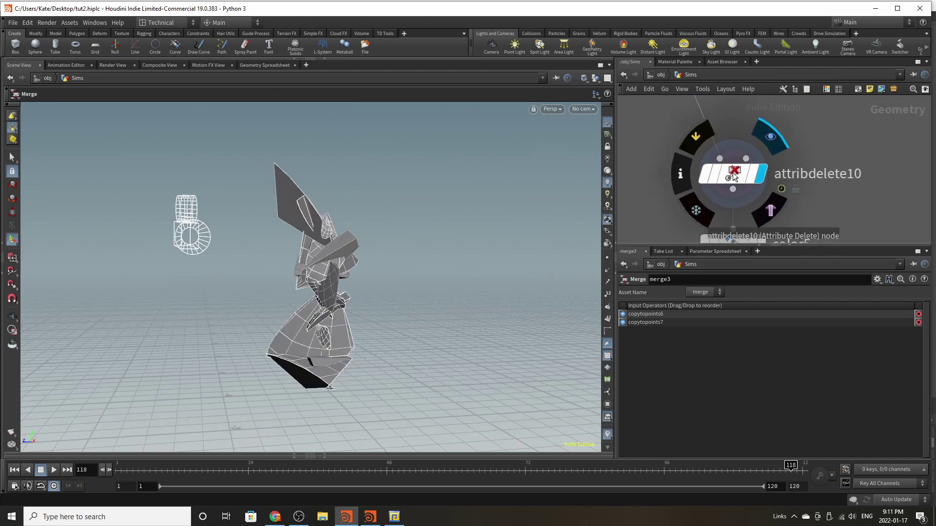
pyautogui.click(735, 176)
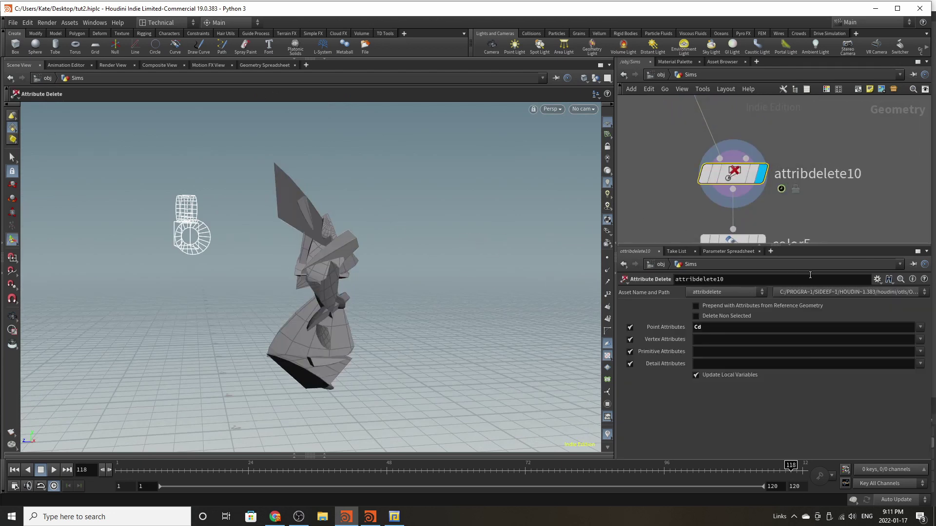
pyautogui.scroll(-4, 721, 147)
pyautogui.scroll(1, 750, 202)
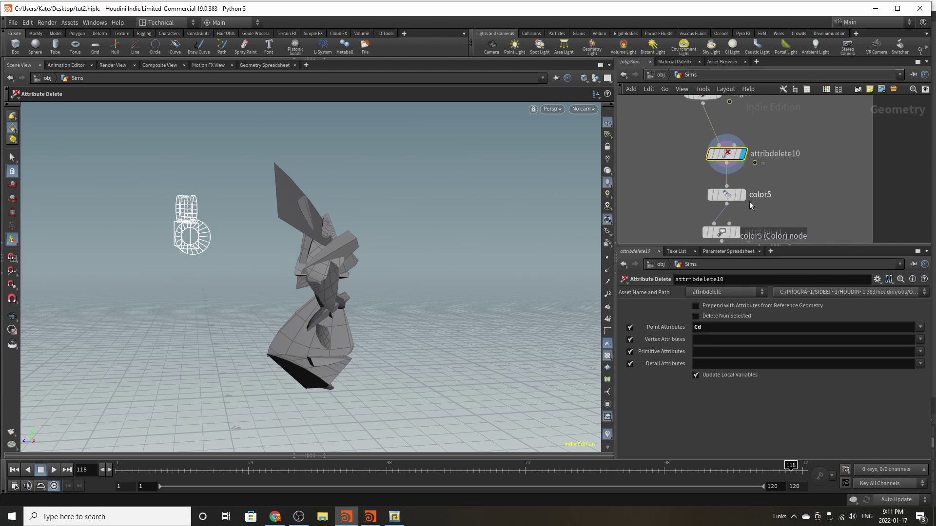
# Step: Display color5 and review its attribute ramp and the colouring it gives the rocks' inside faces from several angles
pyautogui.click(742, 196)
pyautogui.click(726, 195)
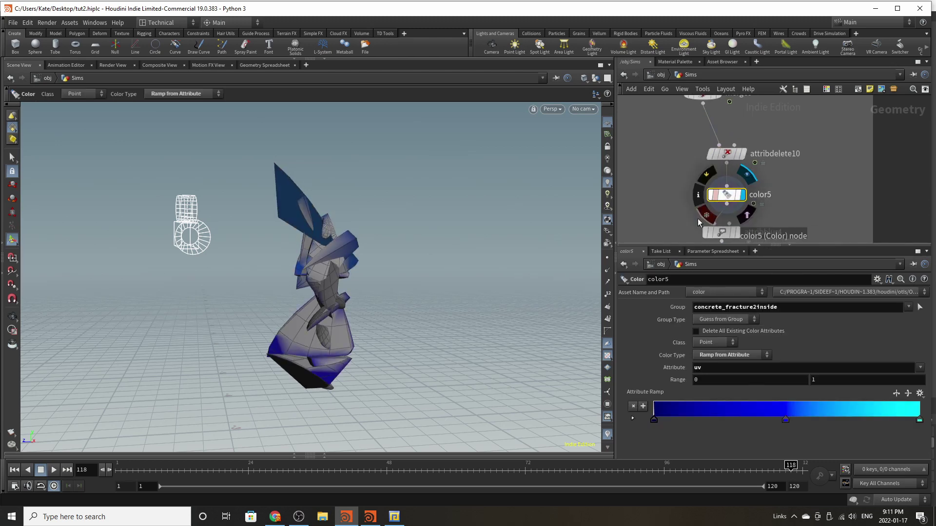
pyautogui.keyDown('alt'); pyautogui.moveTo(335, 258); pyautogui.dragTo(480, 250); pyautogui.keyUp('alt')
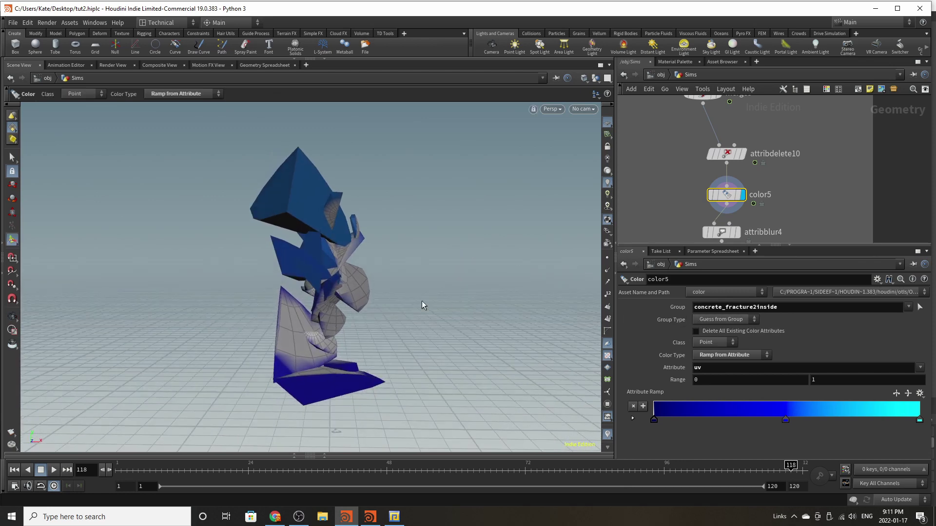
pyautogui.keyDown('alt'); pyautogui.moveTo(422, 302); pyautogui.dragTo(305, 292); pyautogui.keyUp('alt')
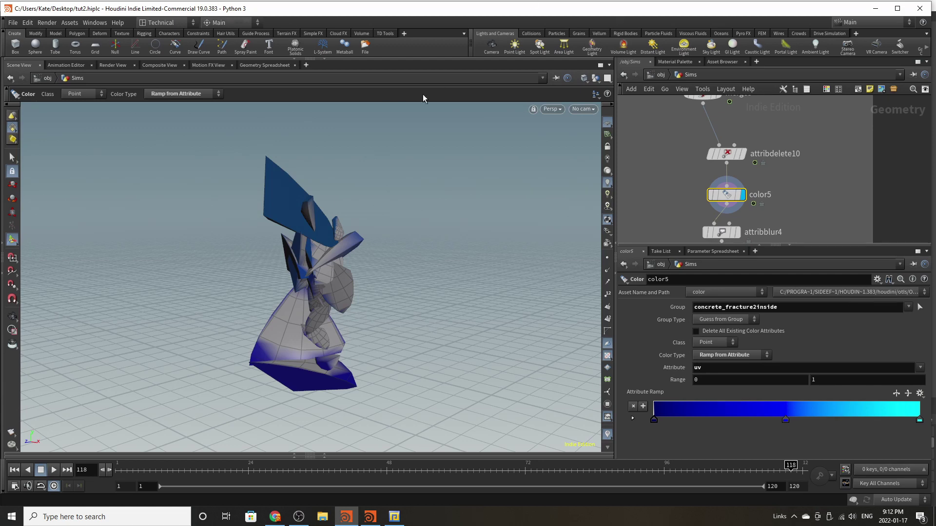
# Step: Display attribblur4 and review its blur settings and the softened colour on the rocks
pyautogui.scroll(-3, 723, 132)
pyautogui.scroll(3, 721, 190)
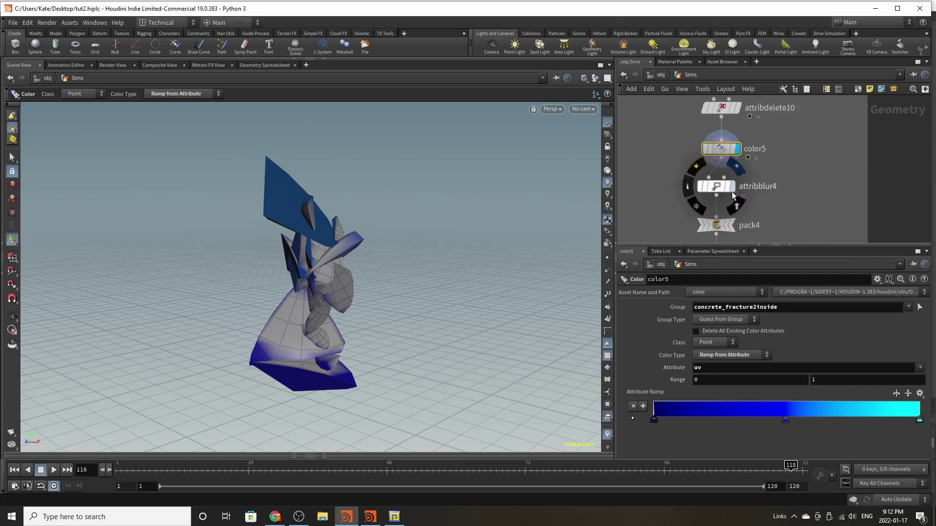
pyautogui.click(733, 187)
pyautogui.click(713, 188)
pyautogui.moveTo(234, 266); pyautogui.dragTo(329, 256)
pyautogui.scroll(-3, 722, 171)
pyautogui.scroll(2, 721, 215)
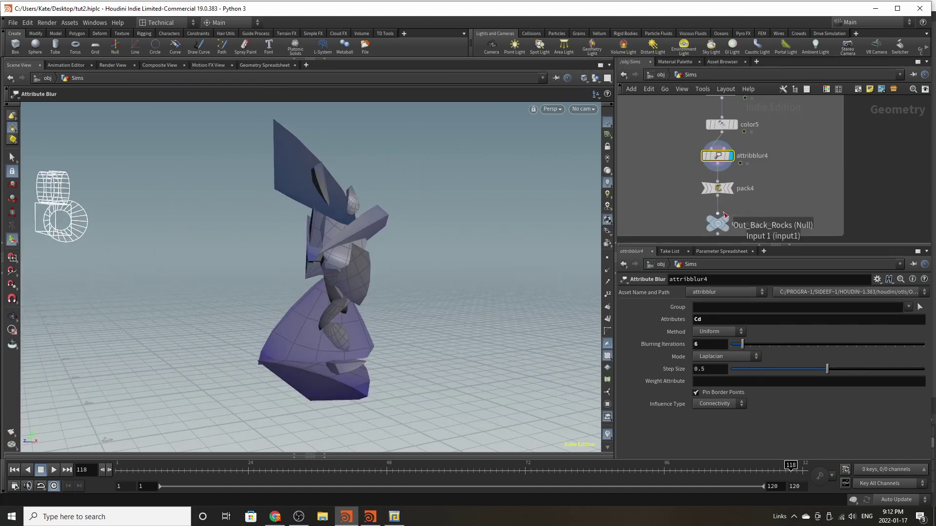
# Step: Review the pack4 parameters and display the Out_Back_Rocks null, viewing the packed rocks on the character's back
pyautogui.click(726, 221)
pyautogui.click(718, 189)
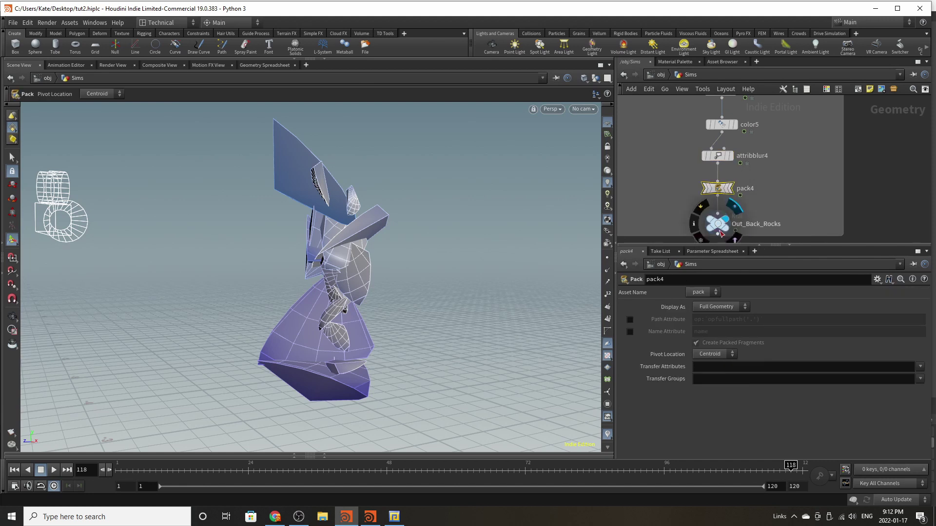
pyautogui.click(718, 224)
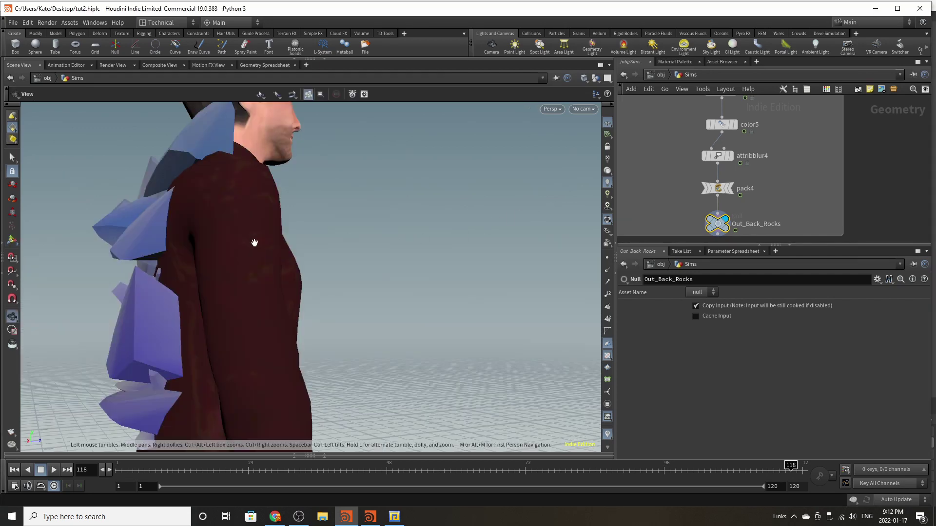
pyautogui.moveTo(255, 242); pyautogui.dragTo(274, 237)
pyautogui.moveTo(274, 236); pyautogui.dragTo(151, 284, button='right')
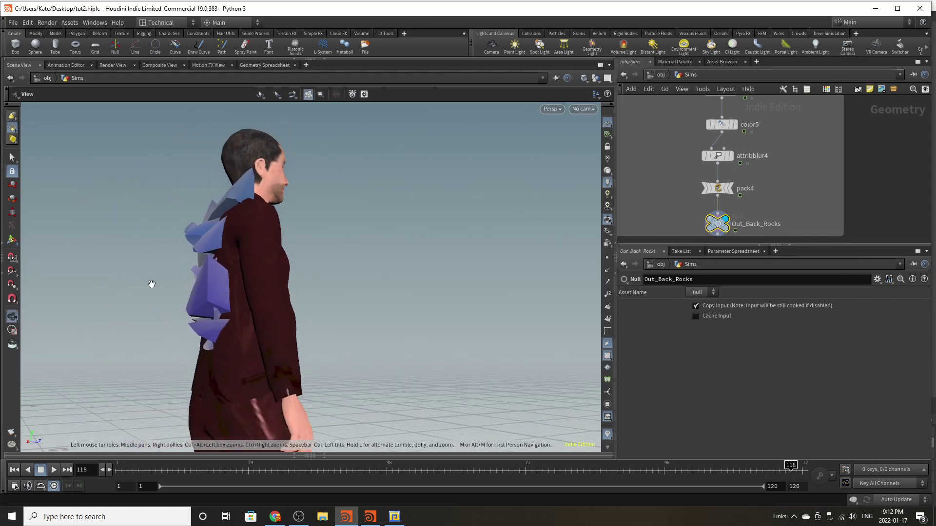
pyautogui.moveTo(151, 284); pyautogui.dragTo(249, 302)
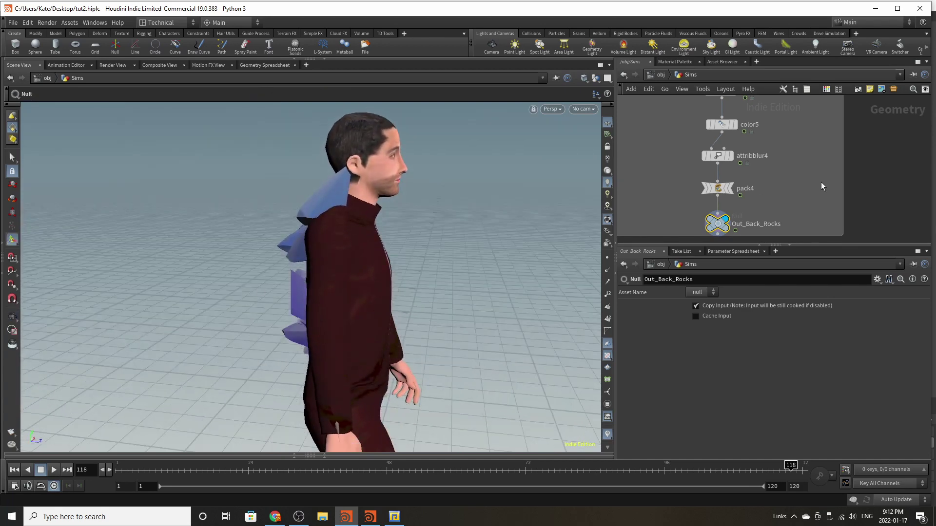
# Step: Return to the object level and locate the Render_Back_Rocks geometry among the render objects
pyautogui.moveTo(783, 168); pyautogui.dragTo(781, 202, button='right')
pyautogui.scroll(-8, 766, 229)
pyautogui.scroll(4, 670, 204)
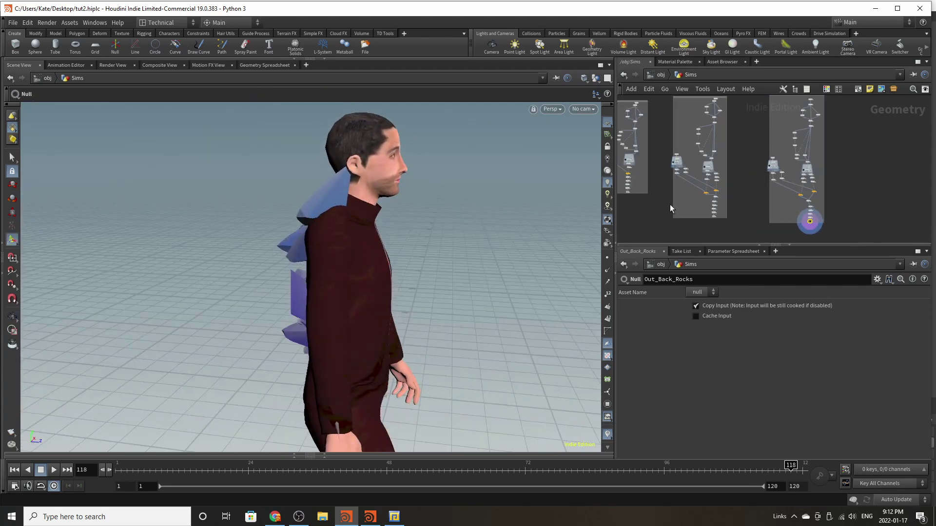
pyautogui.click(660, 75)
pyautogui.click(867, 163)
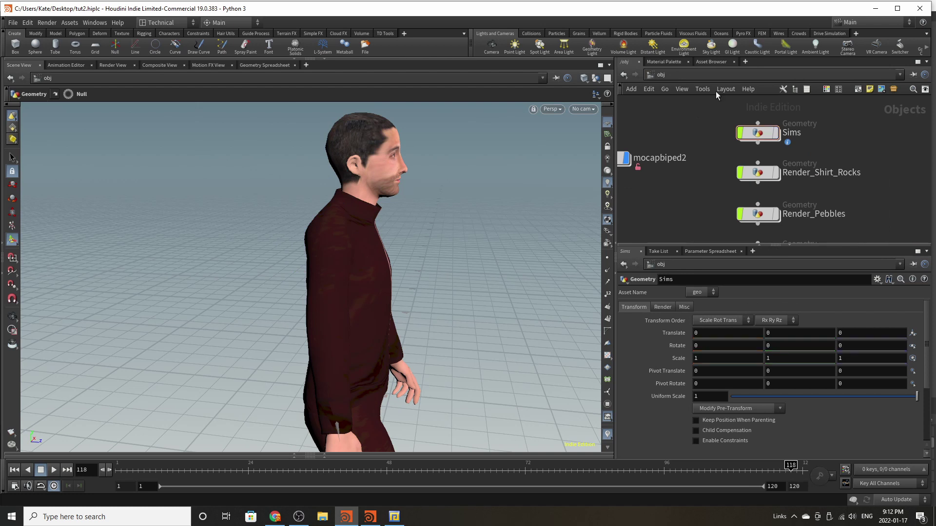
pyautogui.scroll(-3, 731, 101)
pyautogui.scroll(-4, 741, 113)
pyautogui.scroll(5, 767, 191)
pyautogui.scroll(-4, 751, 215)
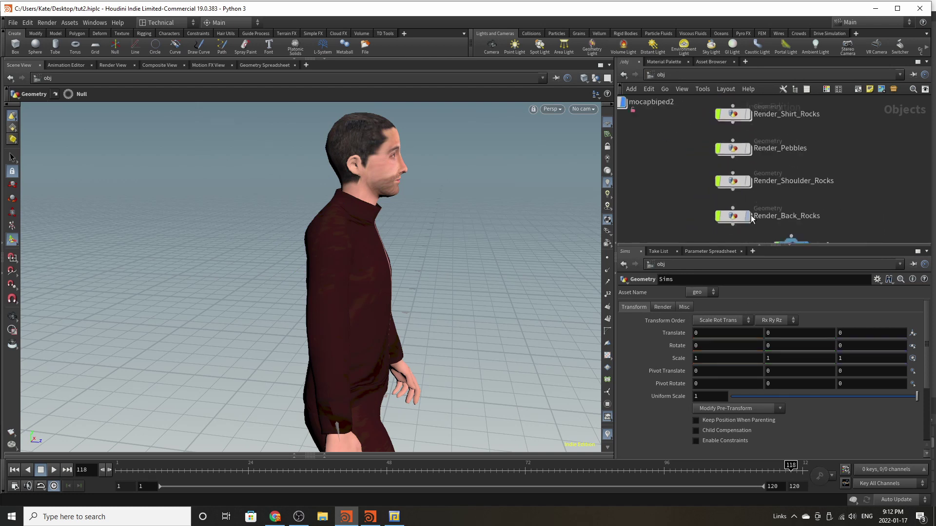
pyautogui.scroll(3, 753, 210)
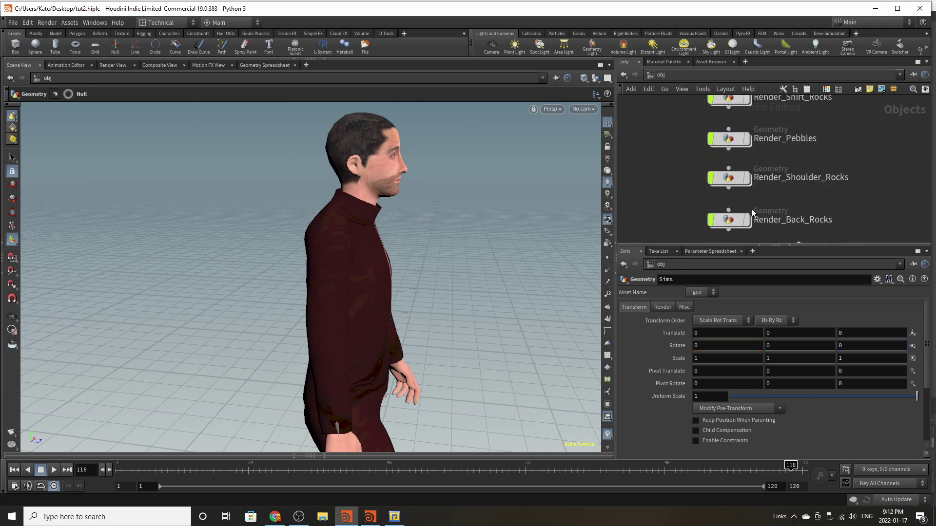
# Step: Display and select the Render_Back_Rocks object, and orbit around the character to examine the rocks on its back
pyautogui.click(747, 221)
pyautogui.click(726, 223)
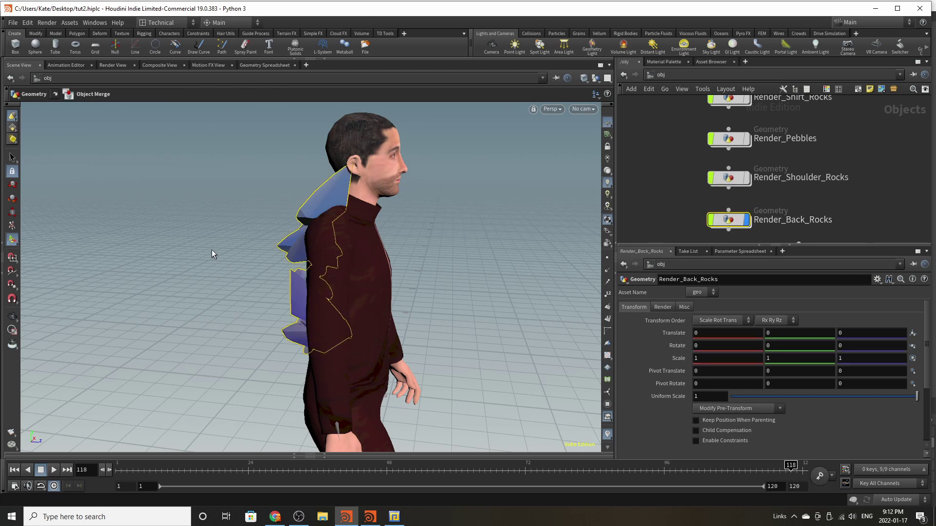
pyautogui.keyDown('alt'); pyautogui.moveTo(212, 251); pyautogui.dragTo(364, 222); pyautogui.keyUp('alt')
pyautogui.moveTo(722, 224); pyautogui.dragTo(722, 220)
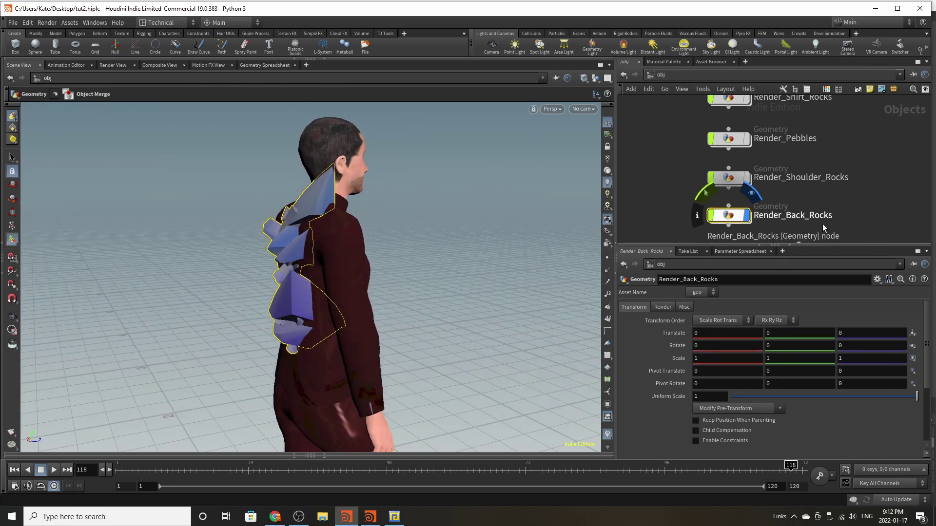
# Step: Look inside Render_Back_Rocks at the object merge that references /obj/Sims/Out_Back_Rocks, and return to the object level
pyautogui.doubleClick(734, 221)
pyautogui.moveTo(771, 169); pyautogui.dragTo(747, 179)
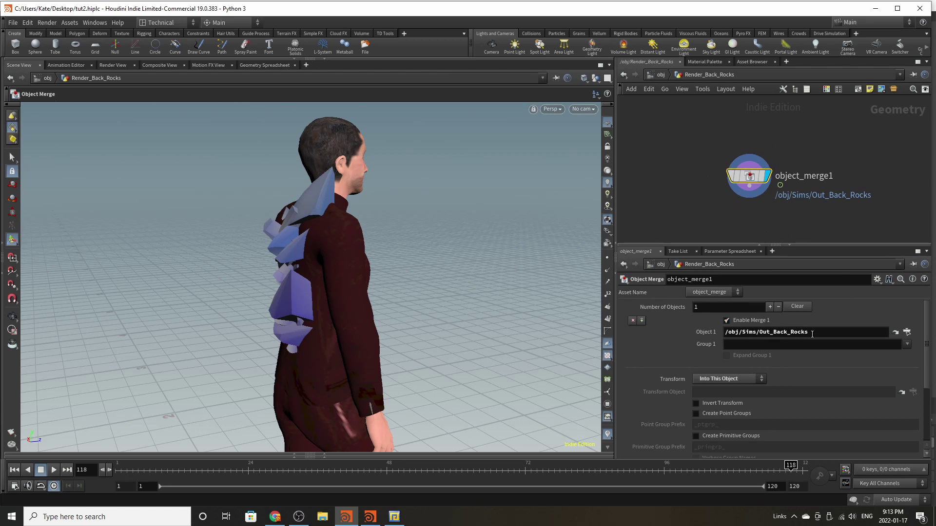
pyautogui.click(658, 75)
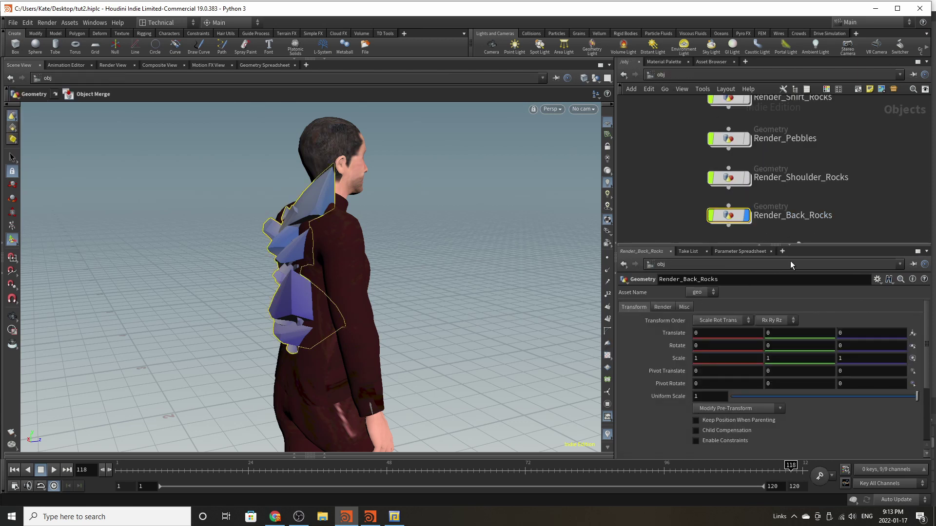
# Step: Colour the Render_Back_Rocks node teal green and deselect it
pyautogui.press('c')
pyautogui.click(918, 210)
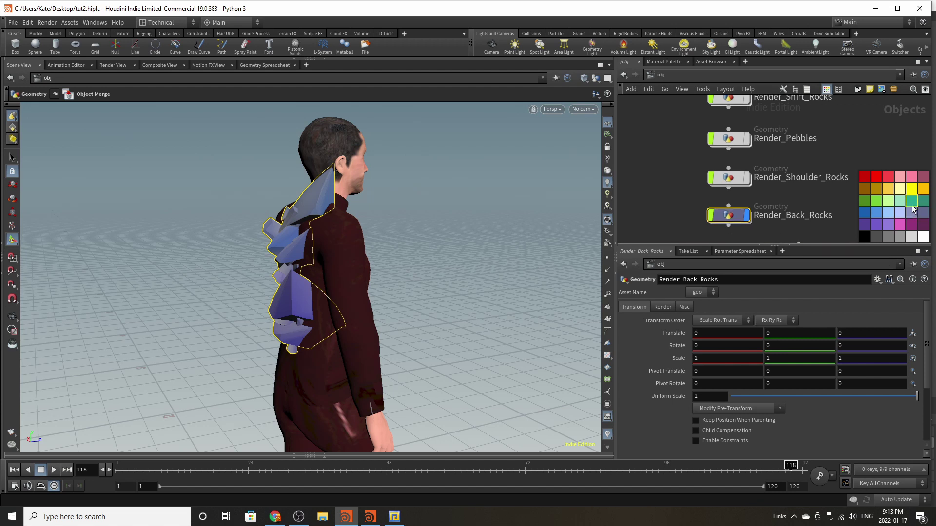
pyautogui.click(910, 200)
pyautogui.press('c')
pyautogui.click(817, 197)
# Step: Hide the Render_Back_Rocks object and enter the Sims network
pyautogui.scroll(-3, 799, 206)
pyautogui.scroll(3, 753, 209)
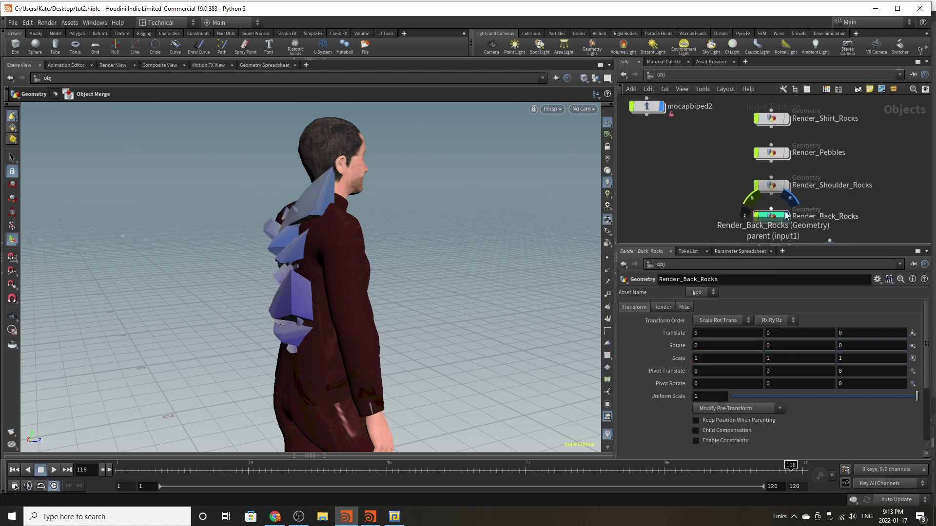
pyautogui.click(788, 201)
pyautogui.scroll(-4, 777, 220)
pyautogui.scroll(4, 774, 159)
pyautogui.doubleClick(772, 154)
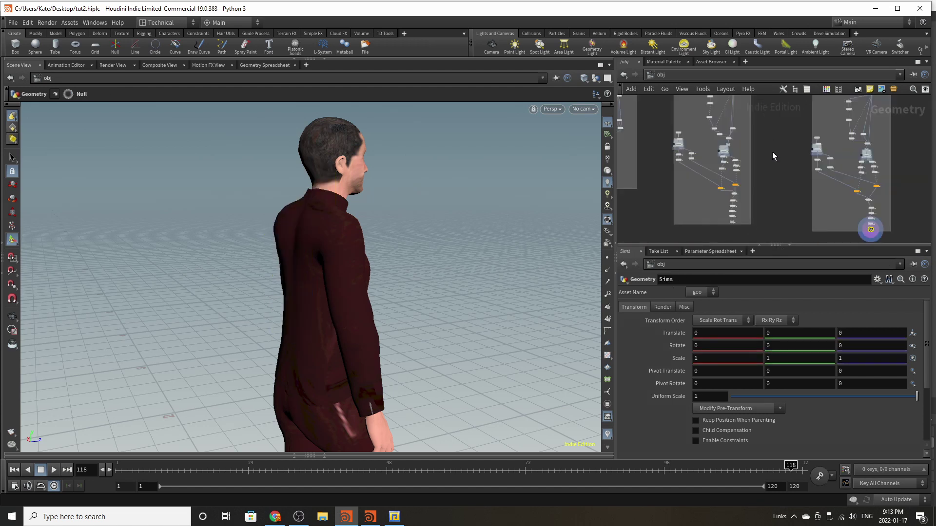
# Step: Align object_merge6 directly above blast9 and display it with its parameters
pyautogui.scroll(8, 774, 132)
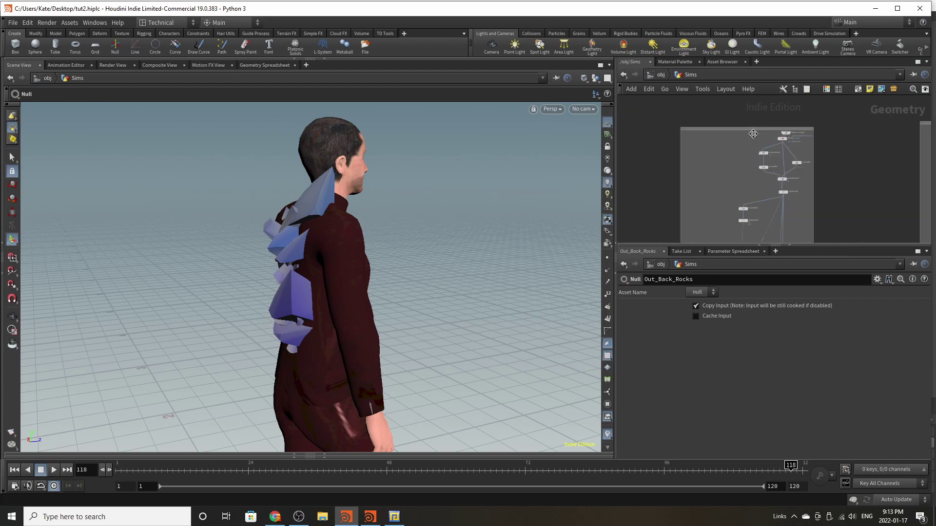
pyautogui.moveTo(775, 142); pyautogui.dragTo(782, 101)
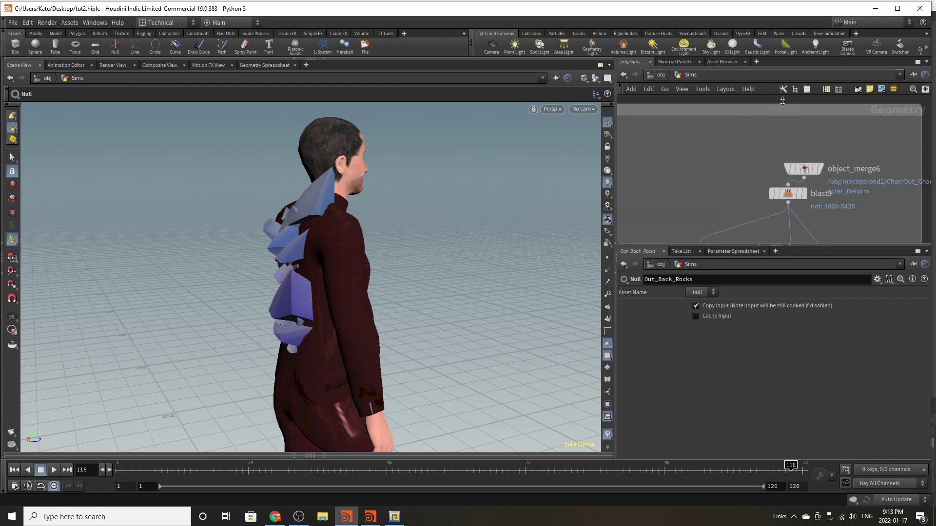
pyautogui.moveTo(798, 172); pyautogui.dragTo(786, 149)
pyautogui.click(785, 149)
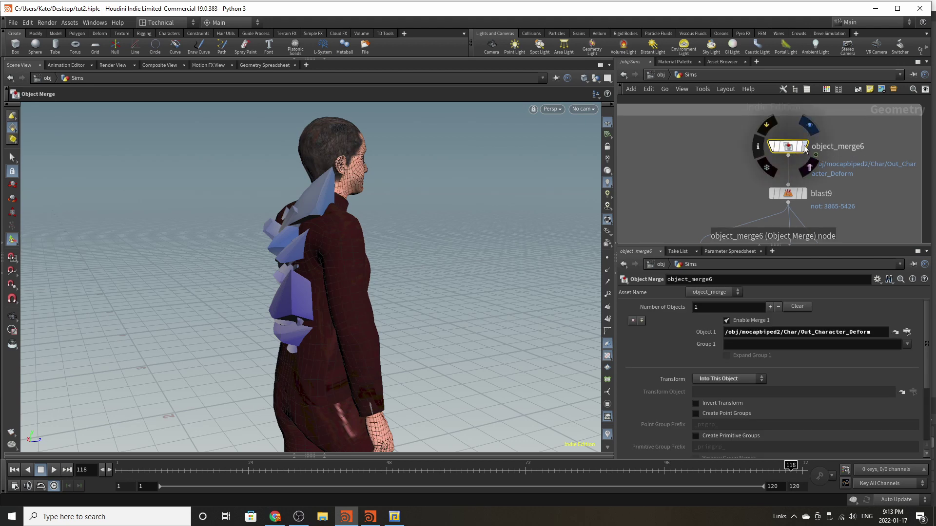
pyautogui.click(804, 146)
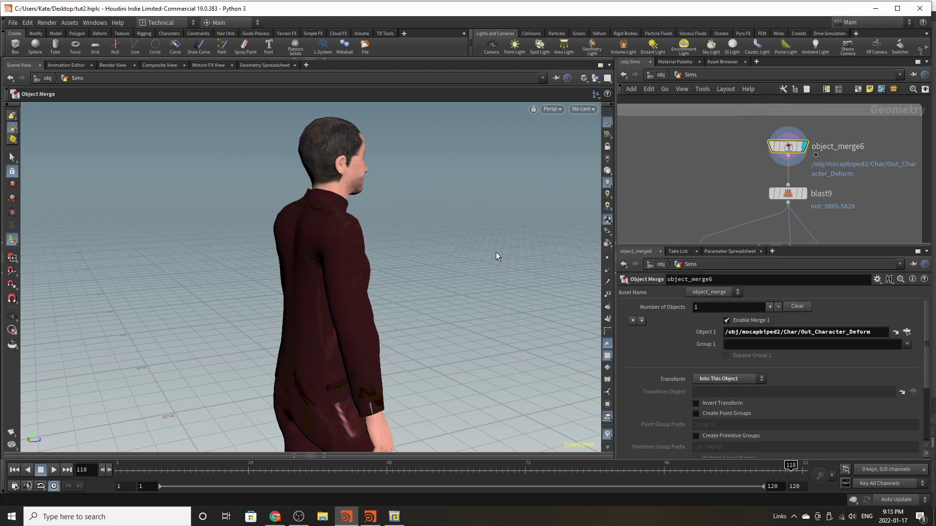
# Step: Hide the other objects in the viewport and orbit around the deforming character mesh from object_merge6
pyautogui.click(596, 79)
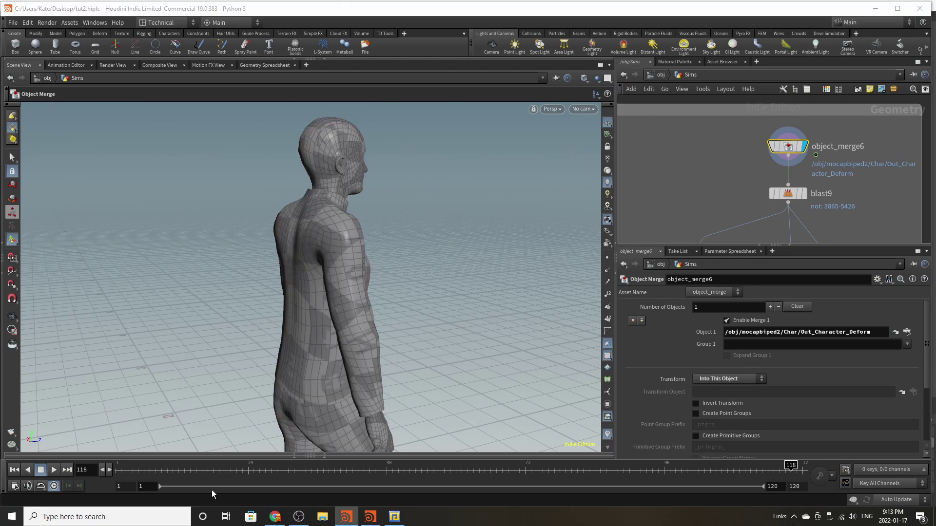
pyautogui.keyDown('alt'); pyautogui.moveTo(344, 224); pyautogui.dragTo(295, 236); pyautogui.keyUp('alt')
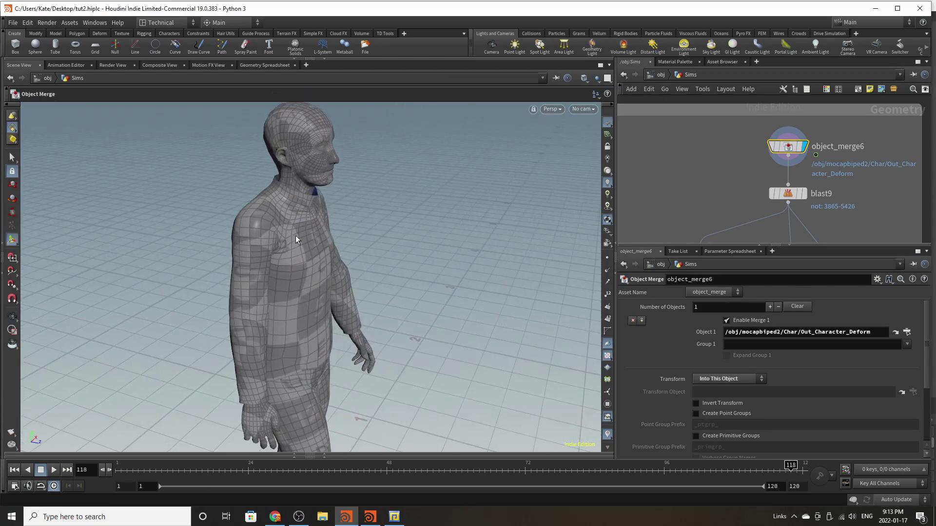
# Step: Display blast9 and review its primitive group 3865-5426 and the isolated shirt geometry
pyautogui.click(804, 194)
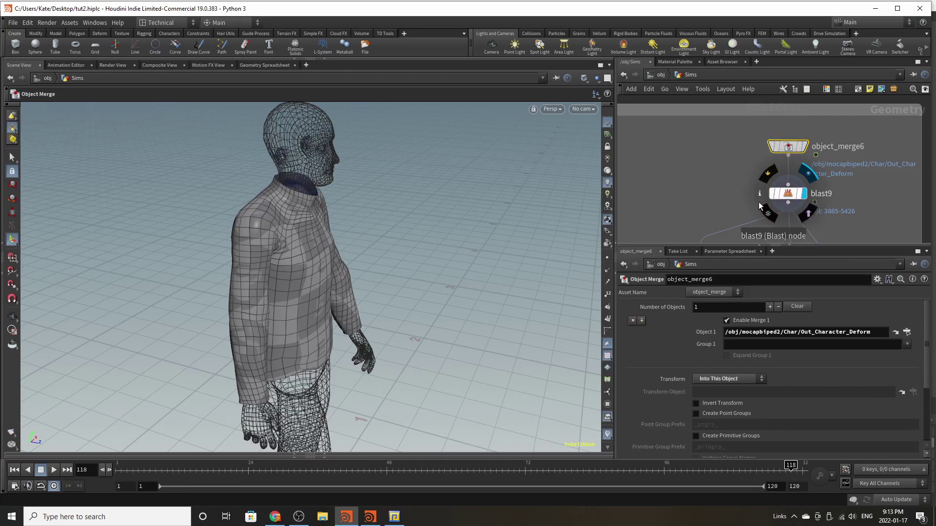
pyautogui.click(788, 194)
pyautogui.keyDown('alt'); pyautogui.moveTo(323, 241); pyautogui.dragTo(258, 217); pyautogui.keyUp('alt')
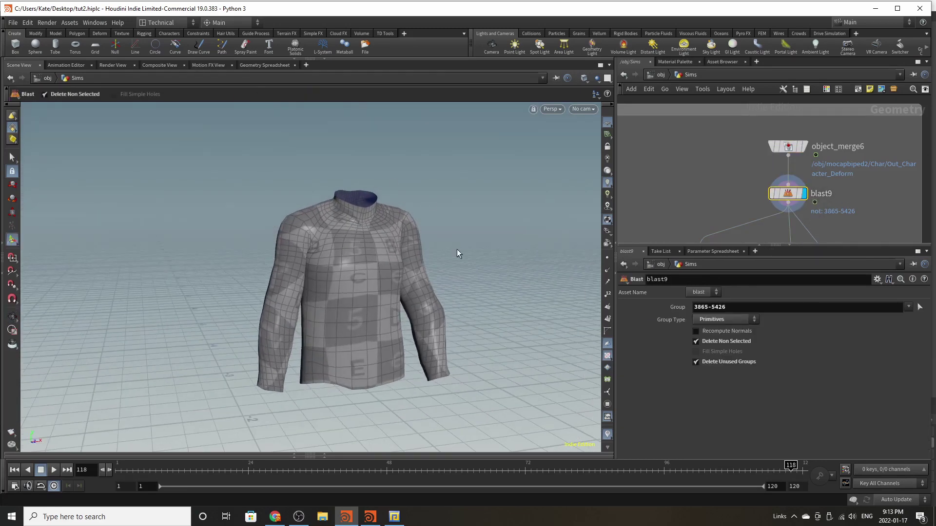
pyautogui.scroll(-7, 748, 151)
pyautogui.scroll(6, 748, 177)
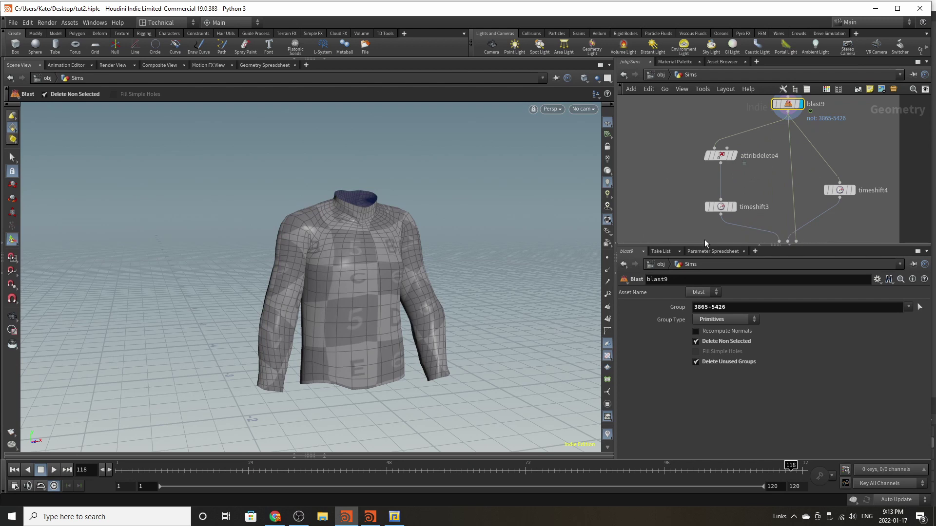
# Step: Display attribdelete4 below blast9 and review the point, primitive and detail attributes it deletes
pyautogui.scroll(-2, 751, 157)
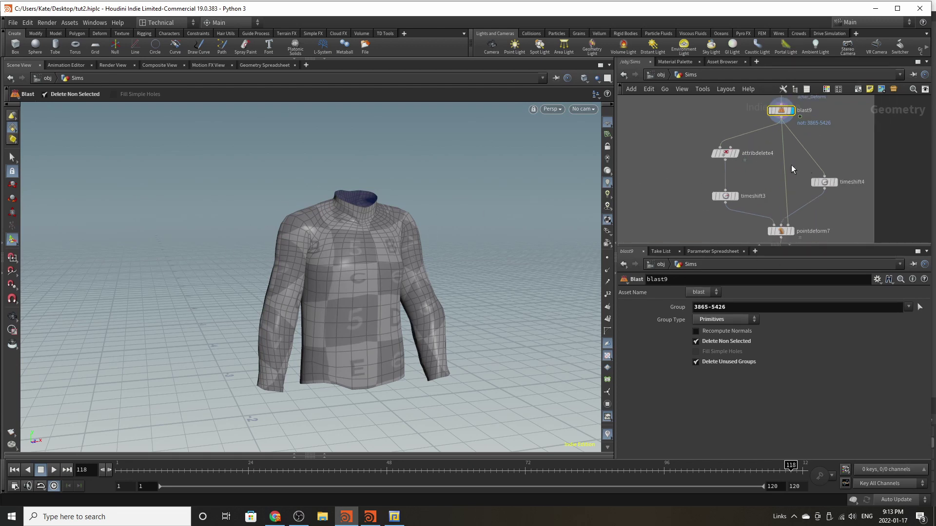
pyautogui.scroll(1, 751, 164)
pyautogui.scroll(-1, 737, 162)
pyautogui.moveTo(739, 163)
pyautogui.scroll(2, 738, 164)
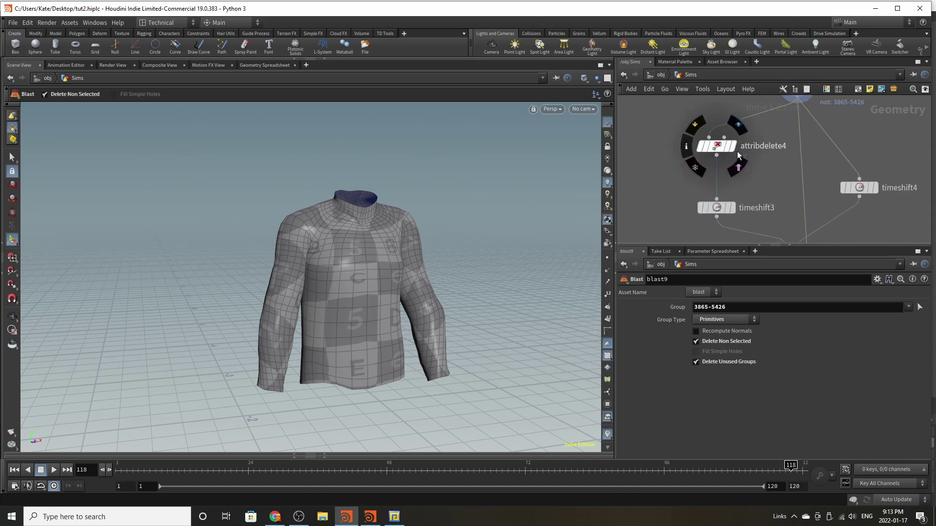
pyautogui.click(738, 127)
pyautogui.click(724, 152)
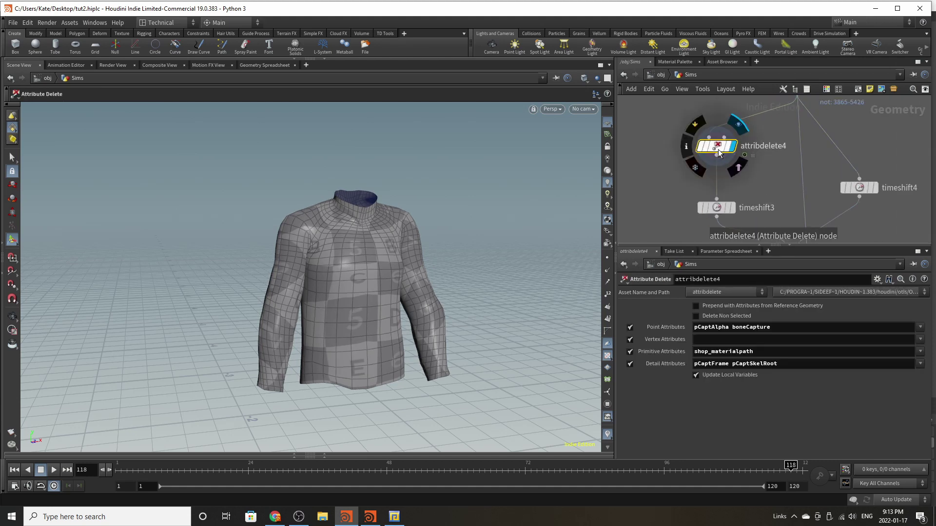
# Step: Display timeshift3 and review its frame settings alongside the time-shifted shirt
pyautogui.scroll(-3, 697, 164)
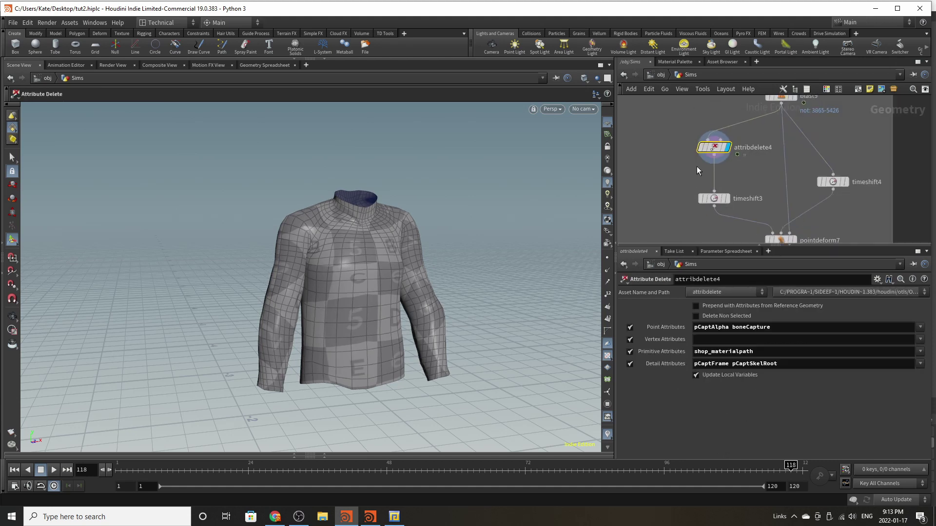
pyautogui.scroll(3, 712, 183)
pyautogui.click(717, 181)
pyautogui.click(704, 181)
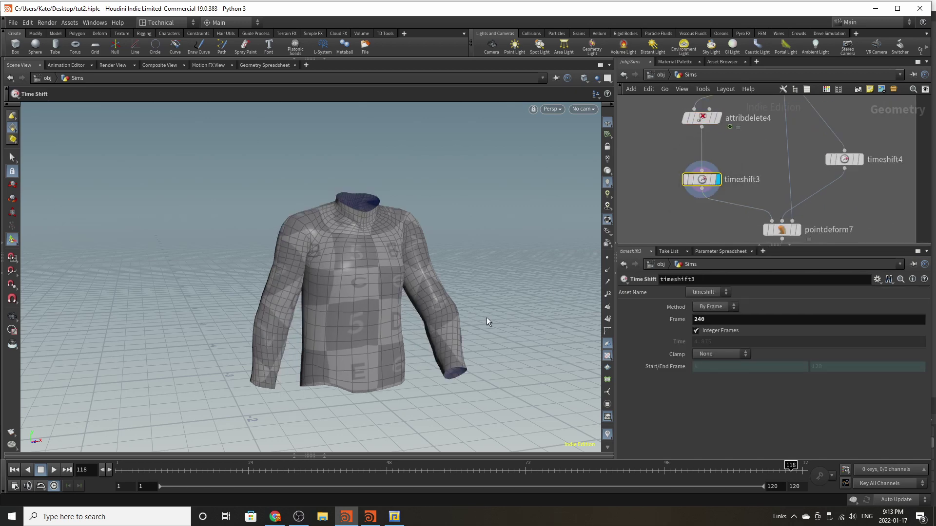
# Step: Display pointdeform7 and scrub the timeline to frame 108 to examine the deforming shirt
pyautogui.click(799, 230)
pyautogui.click(782, 230)
pyautogui.moveTo(215, 470); pyautogui.dragTo(733, 469)
# Step: Review timeshift4's frame settings, and display subdivide6 below pointdeform7 with its parameters
pyautogui.click(845, 161)
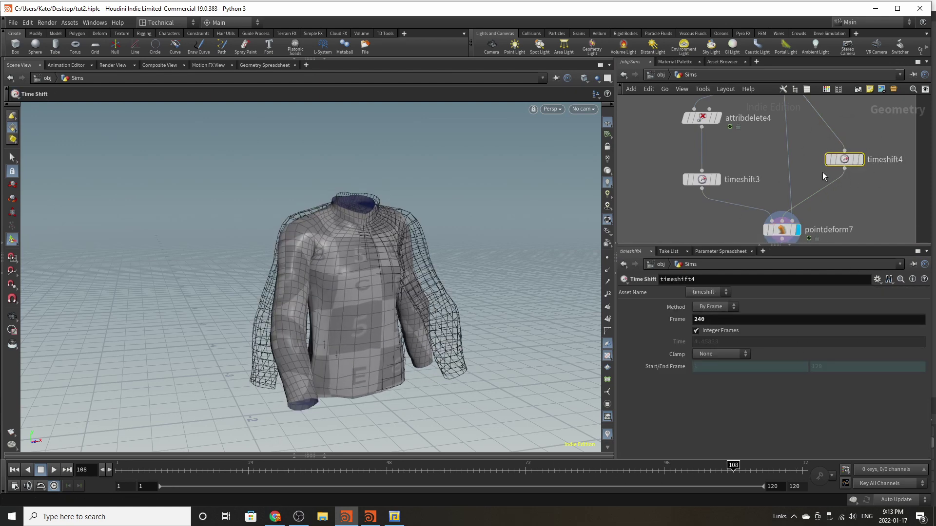
pyautogui.scroll(-6, 627, 126)
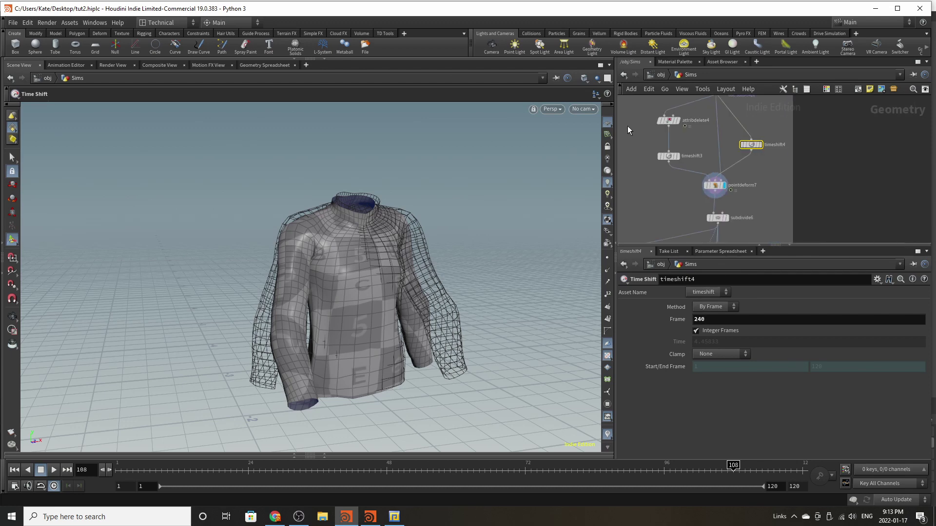
pyautogui.scroll(8, 693, 173)
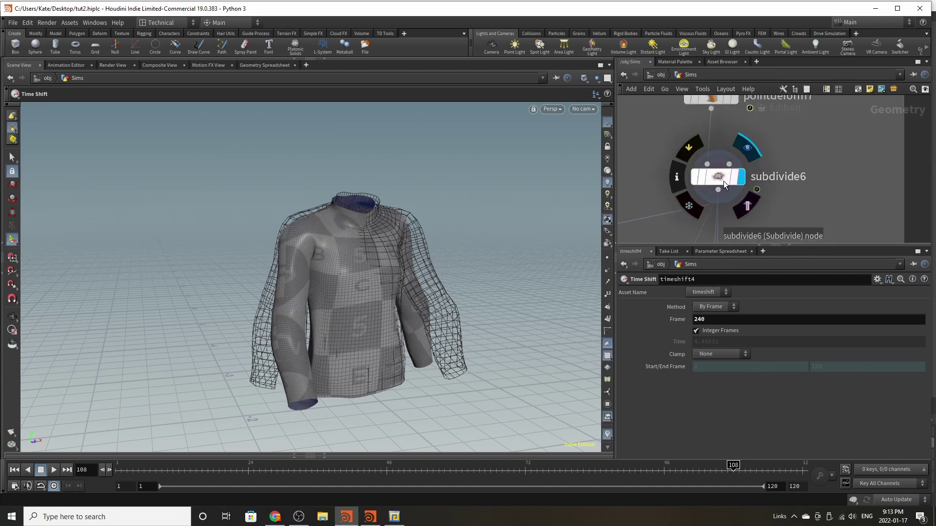
pyautogui.click(722, 180)
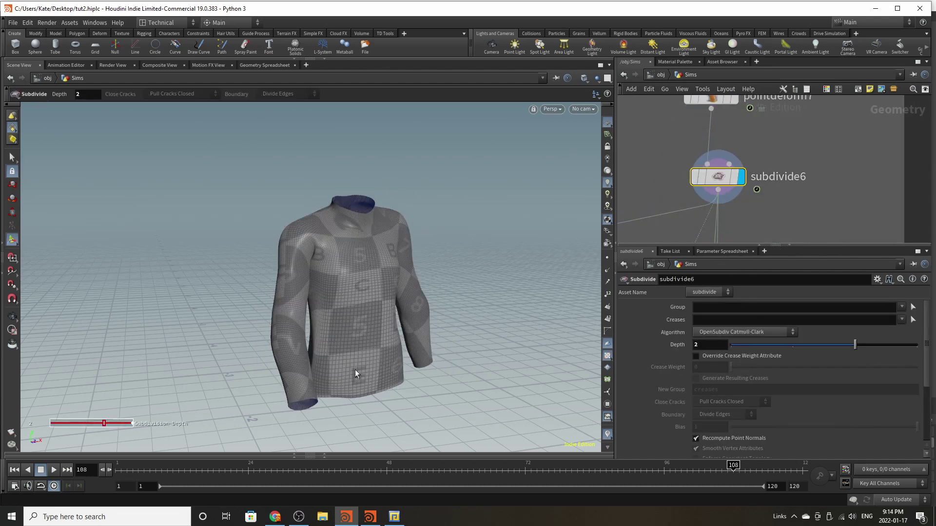
# Step: Scrub the shirt animation to frame 120 and display the timeshift16 node
pyautogui.scroll(-6, 807, 153)
pyautogui.scroll(3, 740, 206)
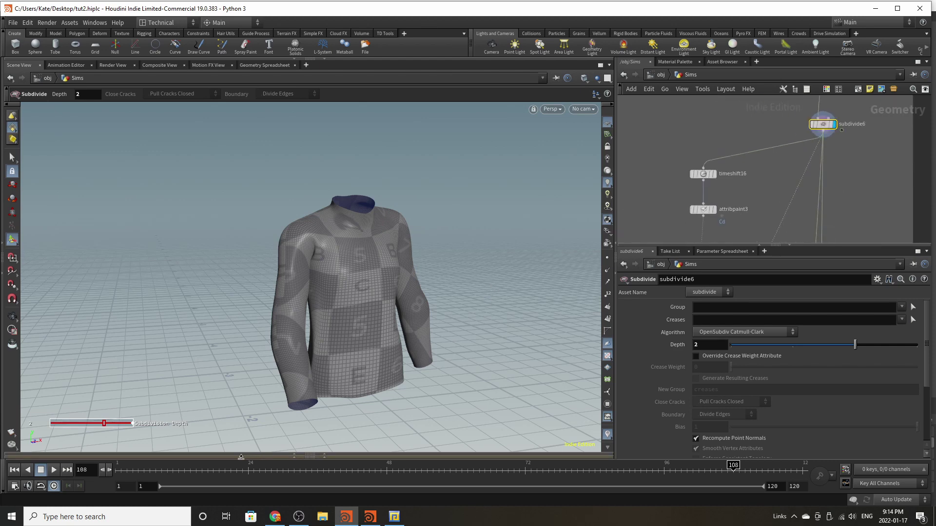
pyautogui.moveTo(266, 471)
pyautogui.mouseDown()
pyautogui.moveTo(632, 481)
pyautogui.moveTo(893, 471)
pyautogui.mouseUp()
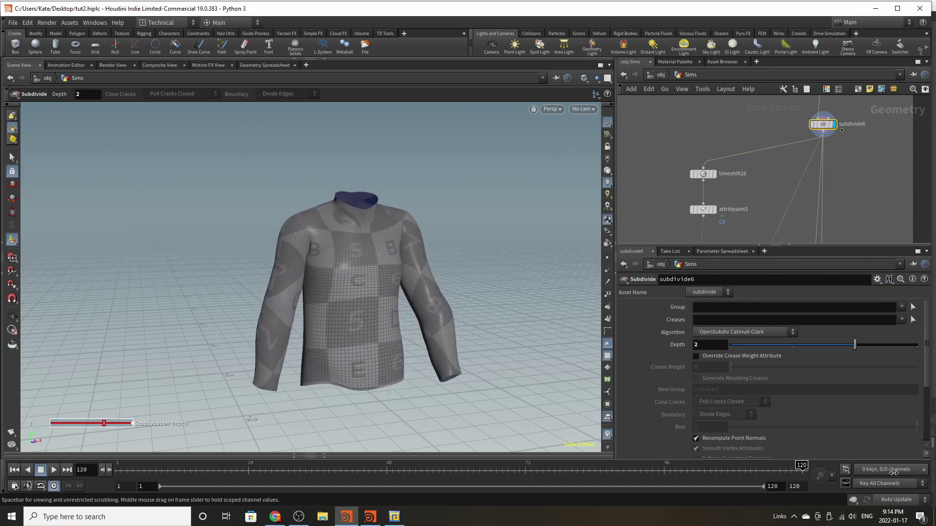
pyautogui.scroll(3, 697, 171)
pyautogui.click(733, 176)
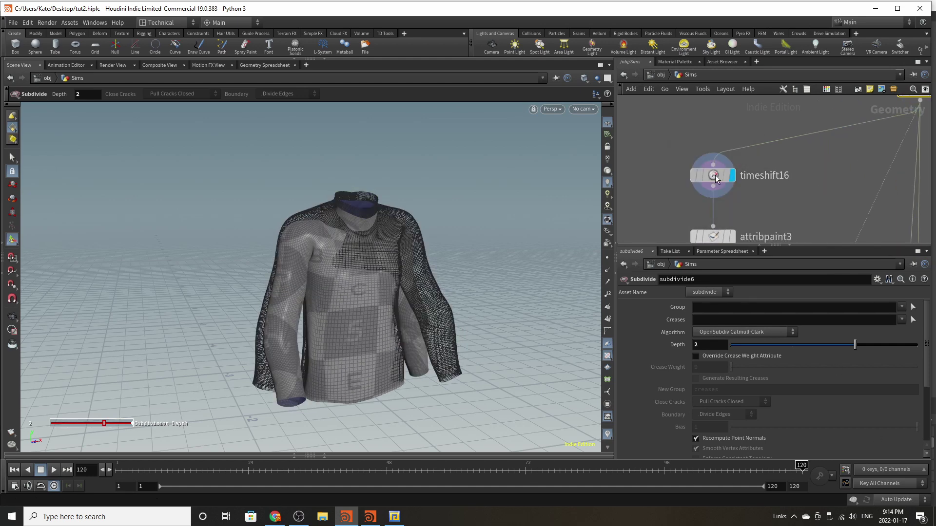
# Step: Display the attribpaint3 node and examine the painted sleeve areas on the shirt from several angles
pyautogui.scroll(-2, 733, 210)
pyautogui.moveTo(722, 209); pyautogui.dragTo(713, 186, button='middle')
pyautogui.scroll(2, 713, 186)
pyautogui.click(728, 215)
pyautogui.click(705, 215)
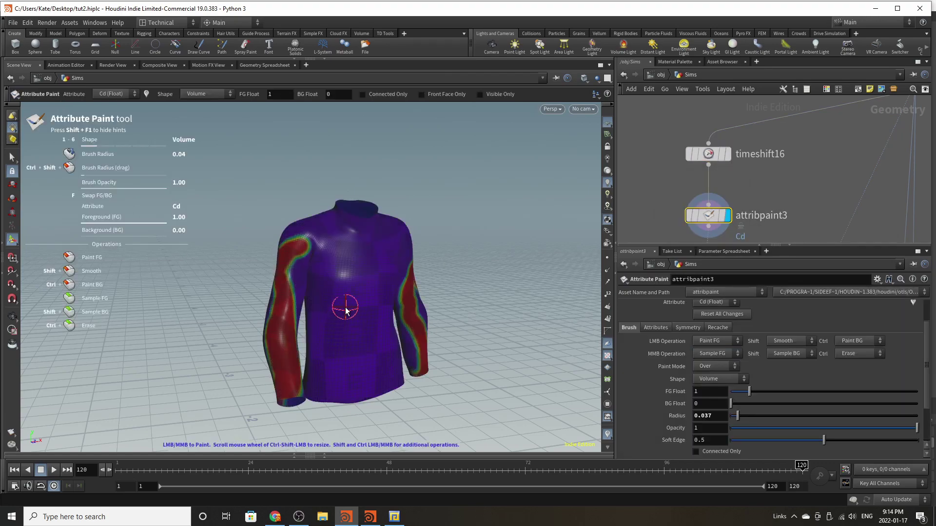
pyautogui.moveTo(346, 311)
pyautogui.keyDown('alt'); pyautogui.mouseDown()
pyautogui.moveTo(376, 289)
pyautogui.moveTo(591, 271)
pyautogui.moveTo(423, 314)
pyautogui.moveTo(253, 292)
pyautogui.moveTo(367, 282)
pyautogui.moveTo(531, 286)
pyautogui.mouseUp(); pyautogui.keyUp('alt')
pyautogui.moveTo(429, 325)
pyautogui.keyDown('alt'); pyautogui.mouseDown()
pyautogui.moveTo(415, 309)
pyautogui.moveTo(169, 301)
pyautogui.moveTo(217, 296)
pyautogui.mouseUp(); pyautogui.keyUp('alt')
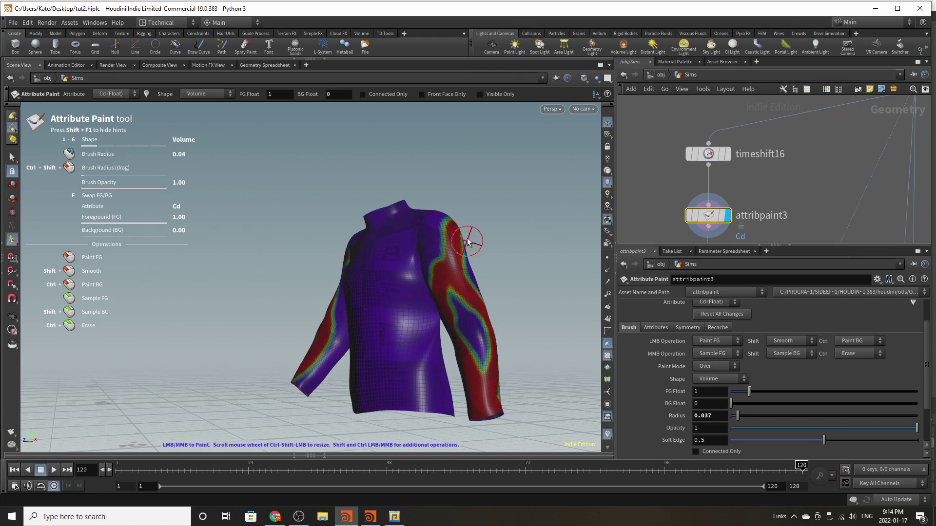
pyautogui.keyDown('alt'); pyautogui.moveTo(451, 230); pyautogui.dragTo(548, 215); pyautogui.keyUp('alt')
# Step: Display the scatter4 node and examine its sleeve points from several angles, along with its density and relax settings
pyautogui.scroll(-4, 713, 141)
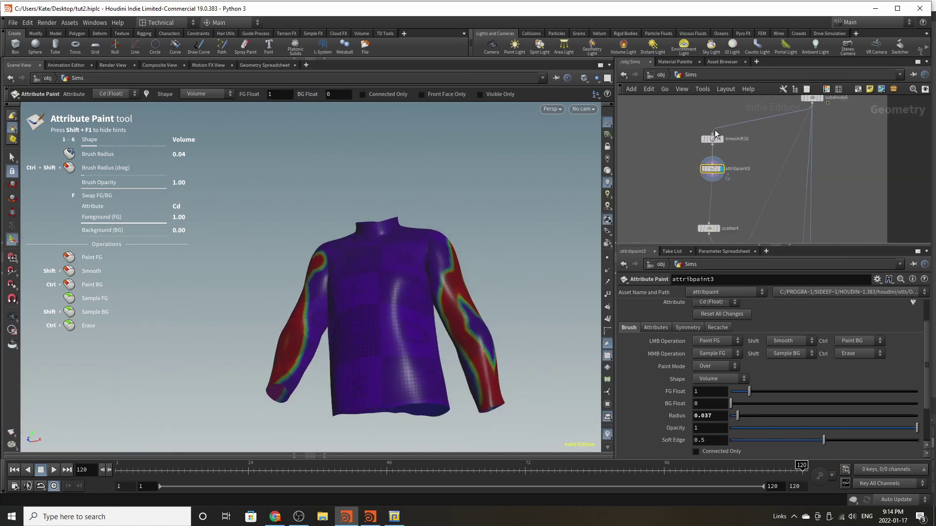
pyautogui.scroll(-2, 715, 134)
pyautogui.scroll(3, 710, 199)
pyautogui.click(717, 200)
pyautogui.click(701, 201)
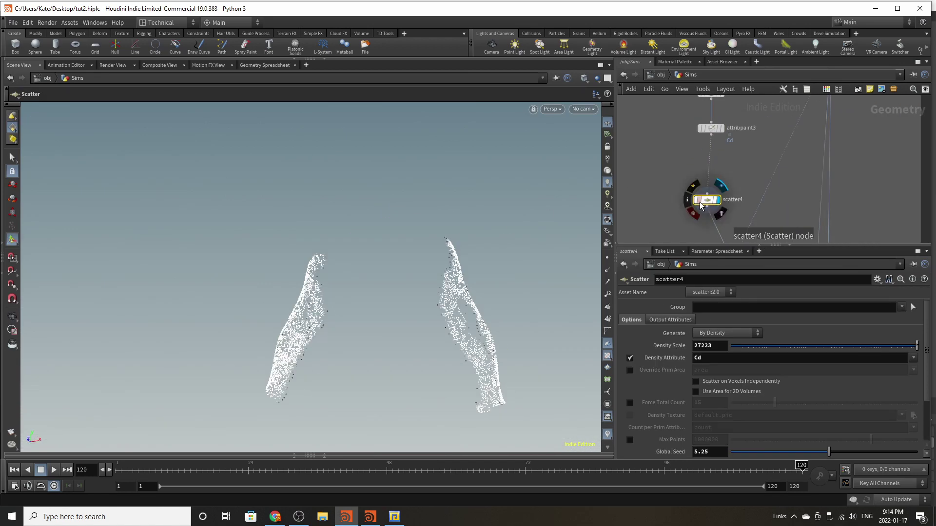
pyautogui.keyDown('alt'); pyautogui.moveTo(422, 297); pyautogui.dragTo(414, 321); pyautogui.keyUp('alt')
pyautogui.scroll(2, 414, 320)
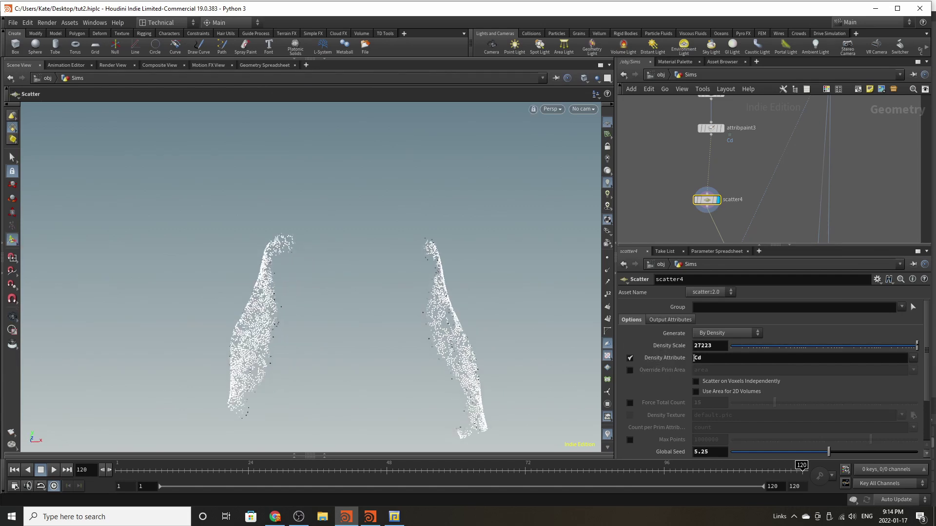
pyautogui.press('alt')
pyautogui.keyDown('alt'); pyautogui.moveTo(381, 304); pyautogui.dragTo(435, 321); pyautogui.keyUp('alt')
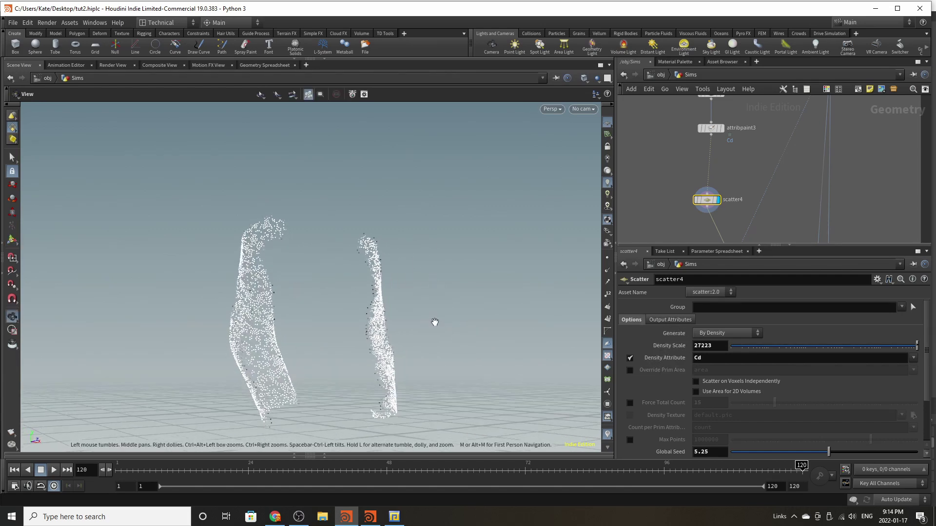
pyautogui.scroll(3, 317, 349)
pyautogui.scroll(-4, 699, 356)
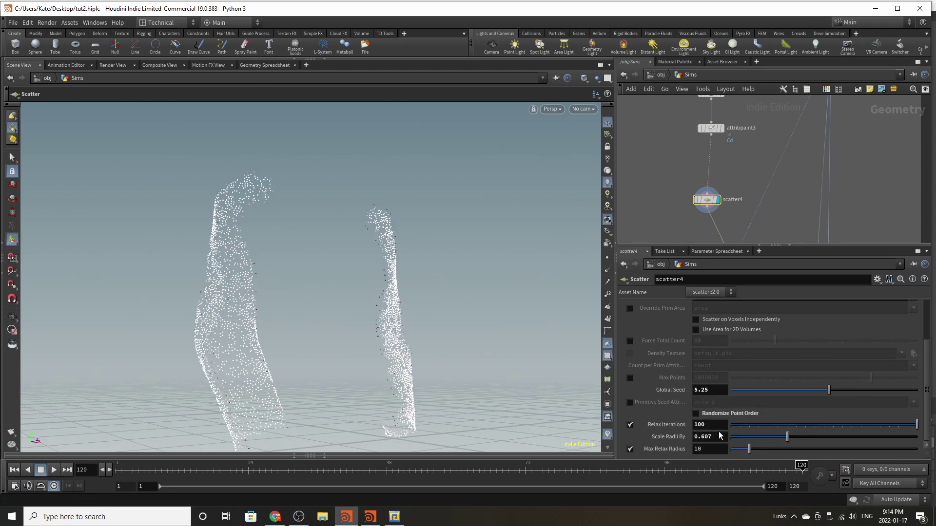
# Step: Display the ray3 node and scrub the timeline to frame 108 to check the motion of its points
pyautogui.scroll(-3, 658, 154)
pyautogui.scroll(5, 686, 201)
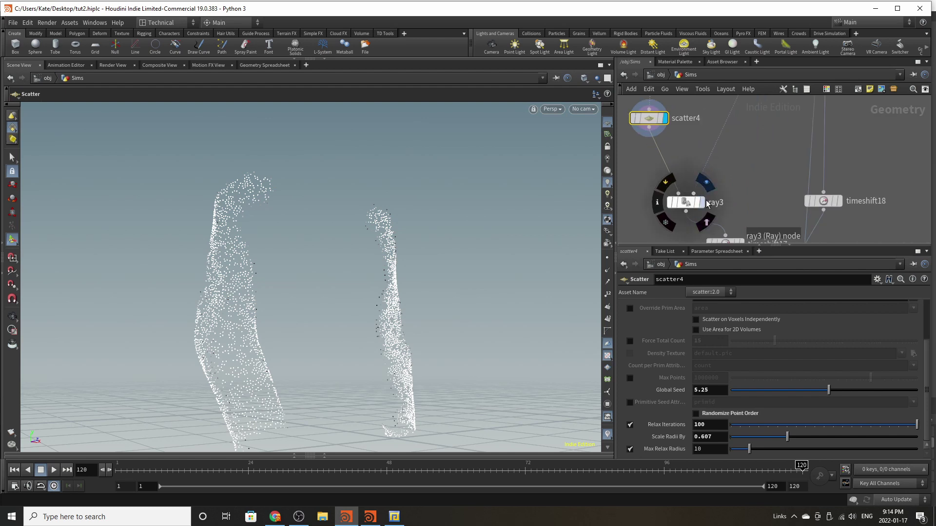
pyautogui.click(701, 203)
pyautogui.click(681, 206)
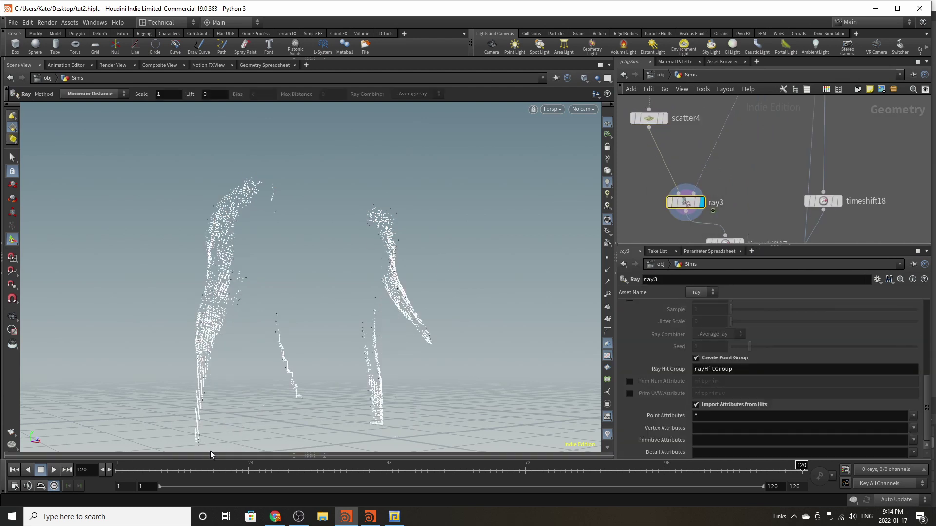
pyautogui.click(259, 456)
pyautogui.moveTo(245, 469); pyautogui.dragTo(271, 465)
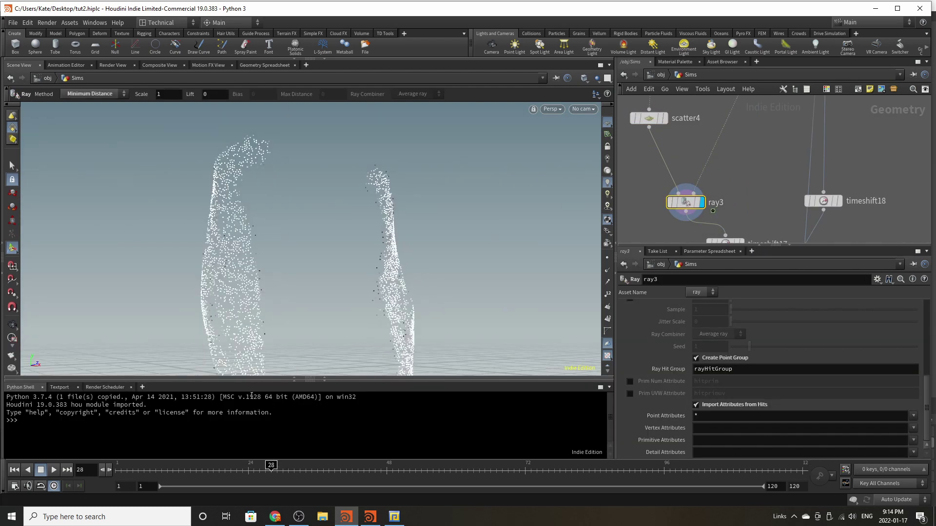
pyautogui.click(324, 381)
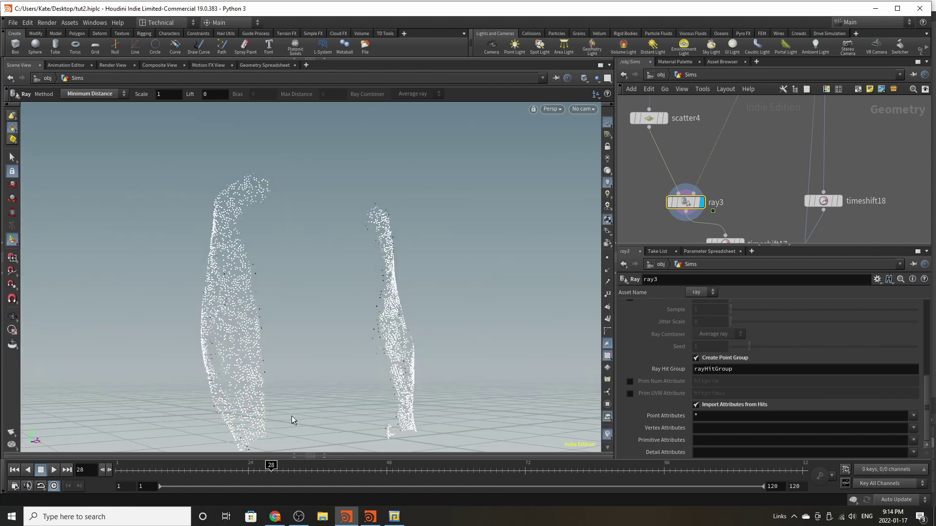
pyautogui.moveTo(271, 471); pyautogui.dragTo(738, 455)
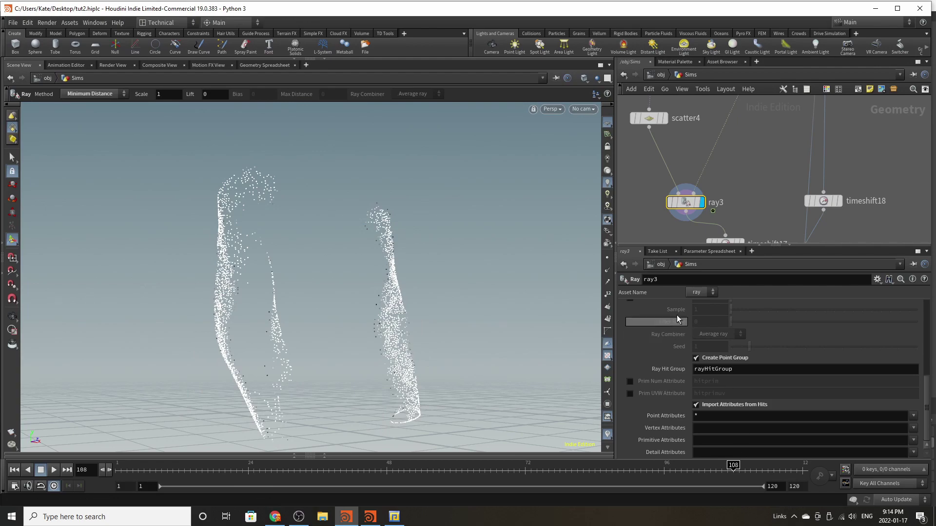
# Step: Temporarily show ray3's guide geometry while scrubbing to frame 58, and hide it again
pyautogui.scroll(5, 678, 348)
pyautogui.click(696, 364)
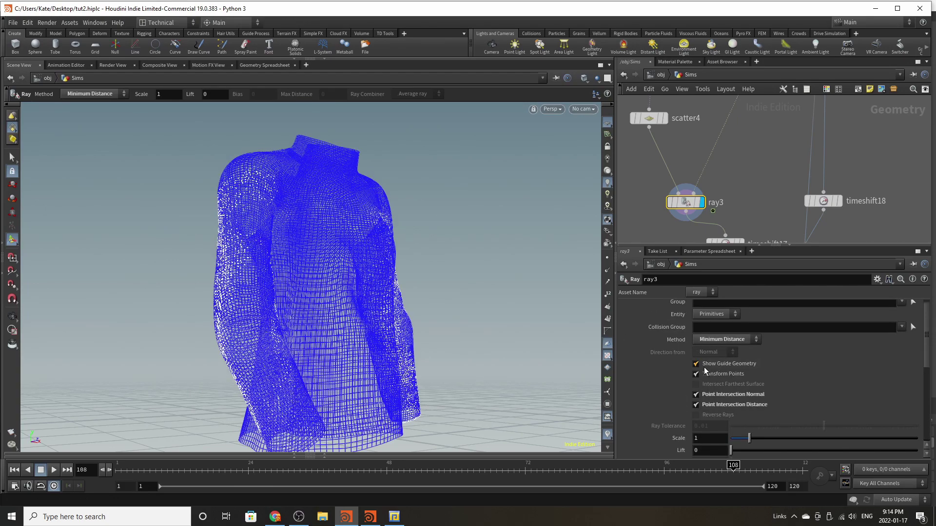
pyautogui.moveTo(230, 473); pyautogui.dragTo(444, 465)
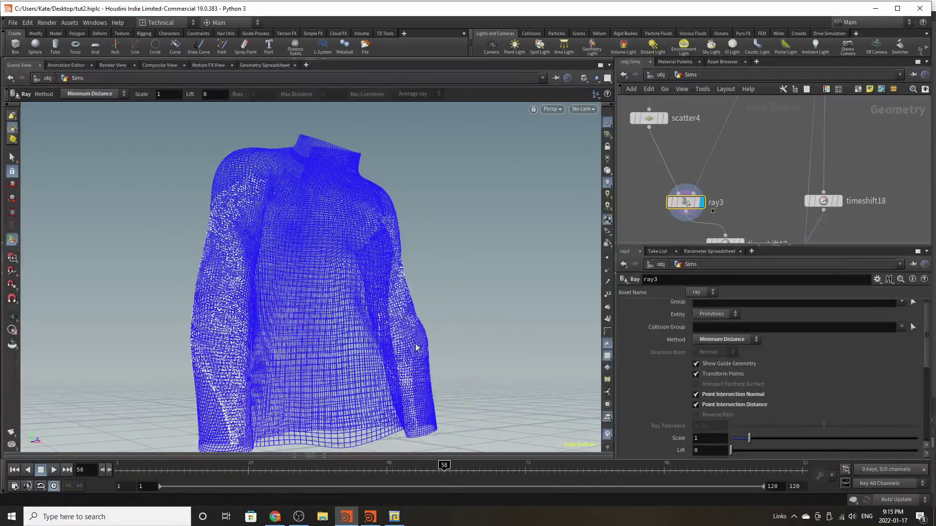
pyautogui.scroll(-4, 714, 161)
pyautogui.scroll(5, 729, 218)
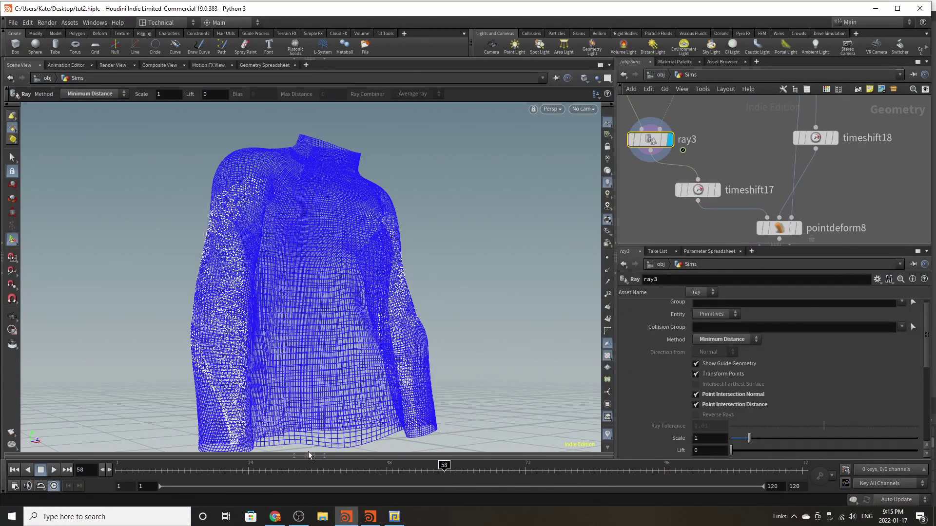
pyautogui.click(746, 366)
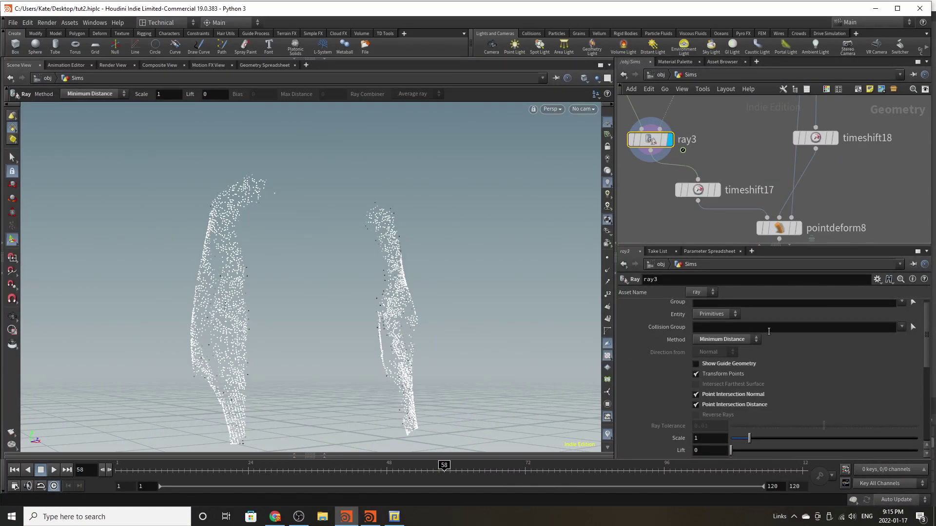
# Step: Scrub to frame 26 and examine ray3's projected points from several angles
pyautogui.moveTo(353, 470); pyautogui.dragTo(259, 479)
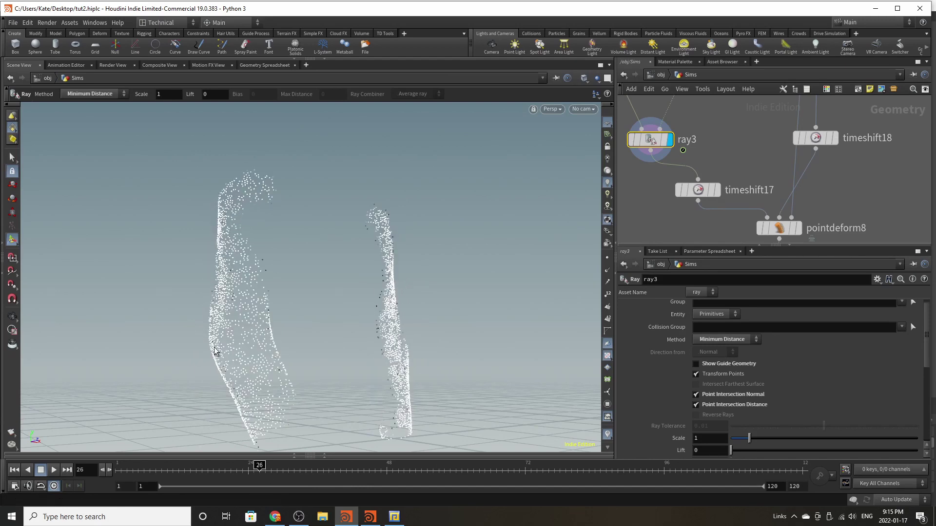
pyautogui.keyDown('alt'); pyautogui.moveTo(215, 352); pyautogui.dragTo(194, 326); pyautogui.keyUp('alt')
pyautogui.keyDown('alt'); pyautogui.moveTo(194, 326); pyautogui.dragTo(93, 321, button='middle'); pyautogui.keyUp('alt')
pyautogui.keyDown('alt'); pyautogui.moveTo(93, 322); pyautogui.dragTo(179, 328, button='right'); pyautogui.keyUp('alt')
pyautogui.keyDown('alt'); pyautogui.moveTo(179, 328); pyautogui.dragTo(254, 298); pyautogui.keyUp('alt')
pyautogui.keyDown('alt'); pyautogui.moveTo(412, 306); pyautogui.dragTo(276, 235); pyautogui.keyUp('alt')
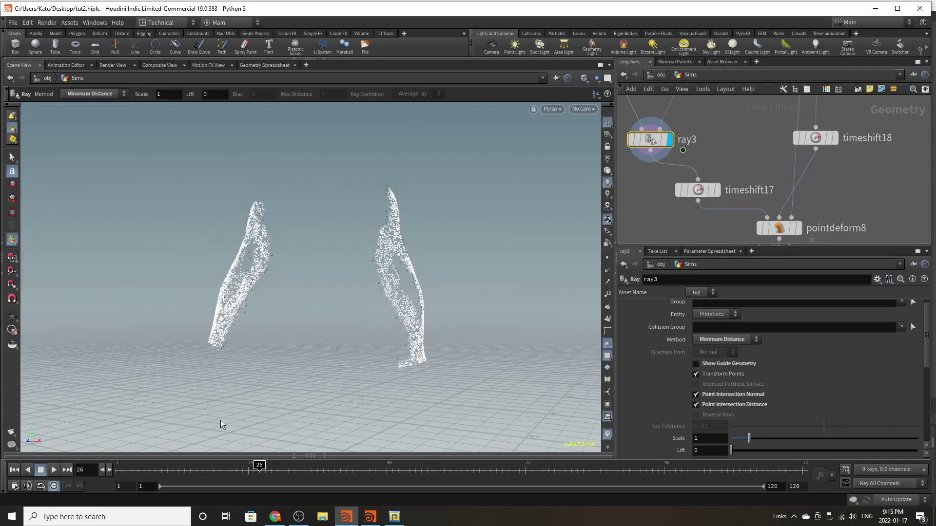
# Step: Display the timeshift17 node, view its settings and scrub to frame 120 to check its frozen points
pyautogui.click(717, 191)
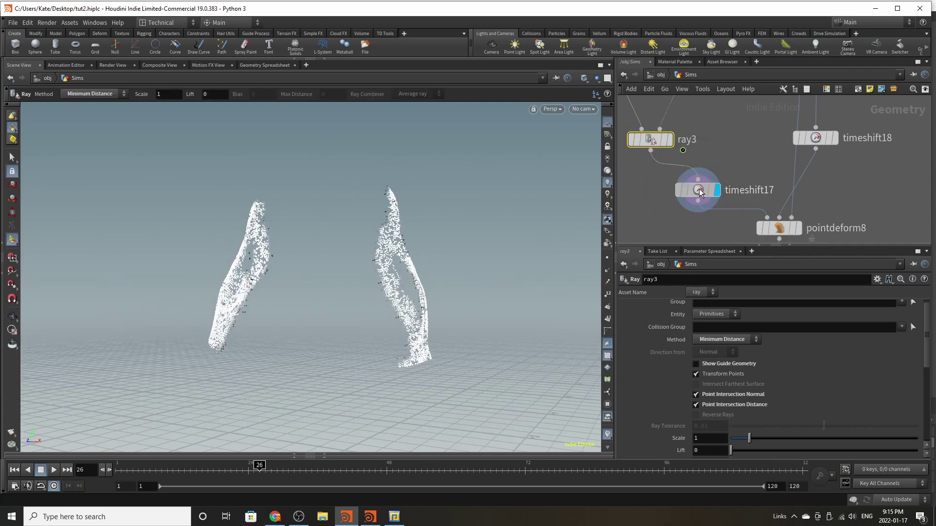
pyautogui.click(699, 189)
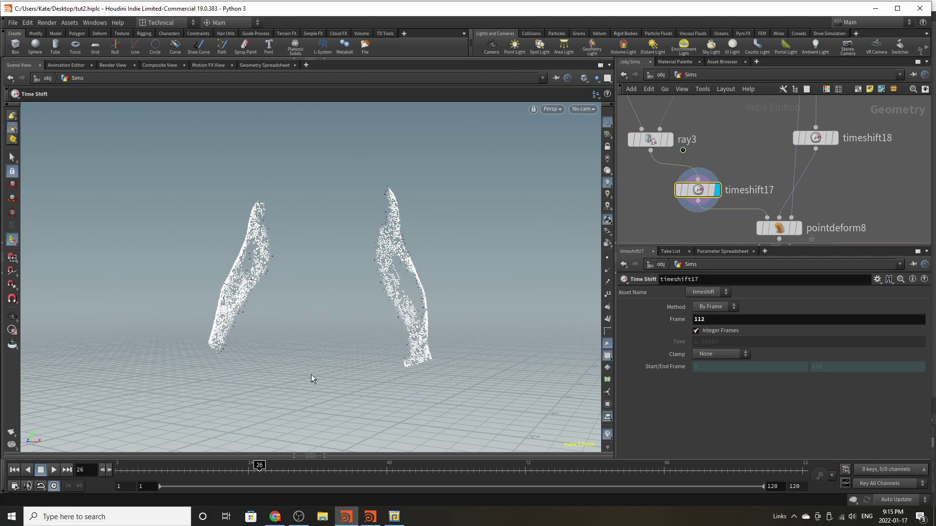
pyautogui.keyDown('alt'); pyautogui.moveTo(330, 324); pyautogui.dragTo(386, 342); pyautogui.keyUp('alt')
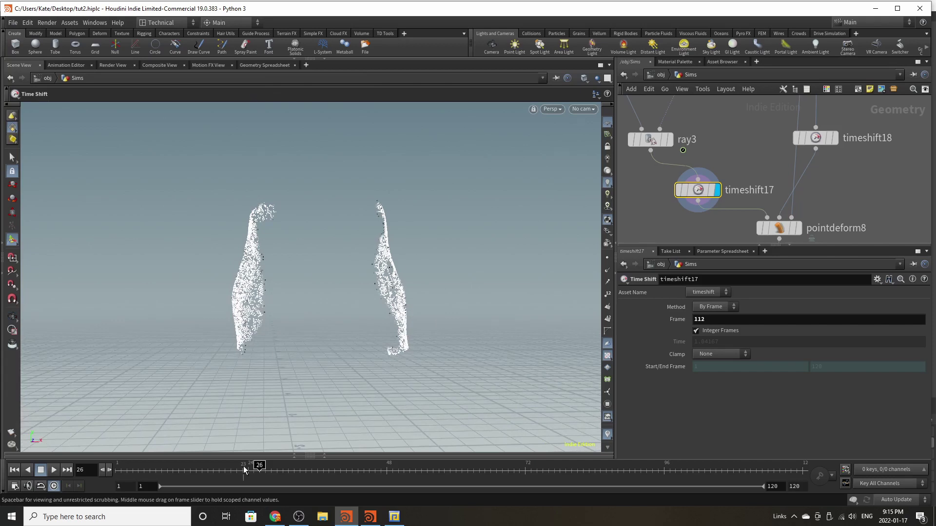
pyautogui.moveTo(269, 471); pyautogui.dragTo(811, 480)
# Step: Display the pointdeform8 node and show its capture and deform settings
pyautogui.scroll(-3, 787, 203)
pyautogui.scroll(3, 794, 200)
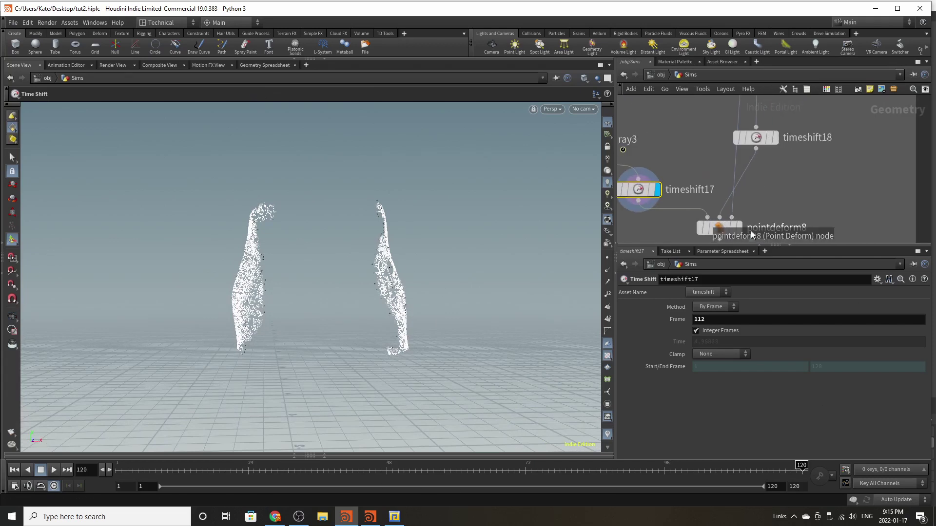
pyautogui.click(739, 228)
pyautogui.click(720, 228)
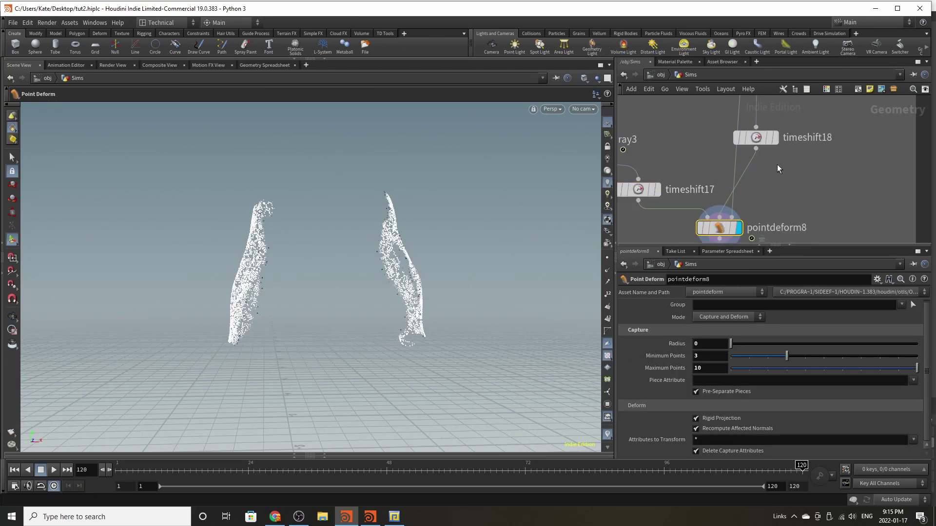
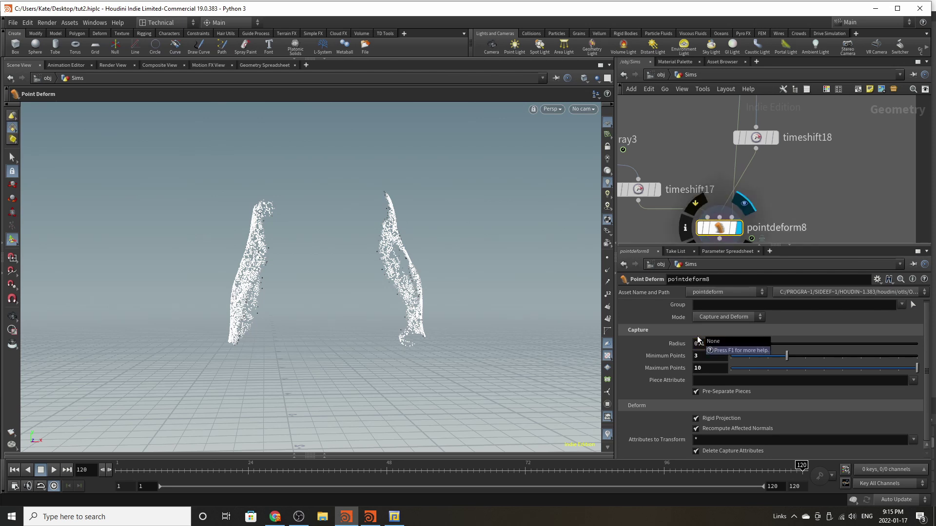
# Step: Review the timeshift18 node's frame setting and scrub to frame 120 to check the deformed points
pyautogui.click(758, 145)
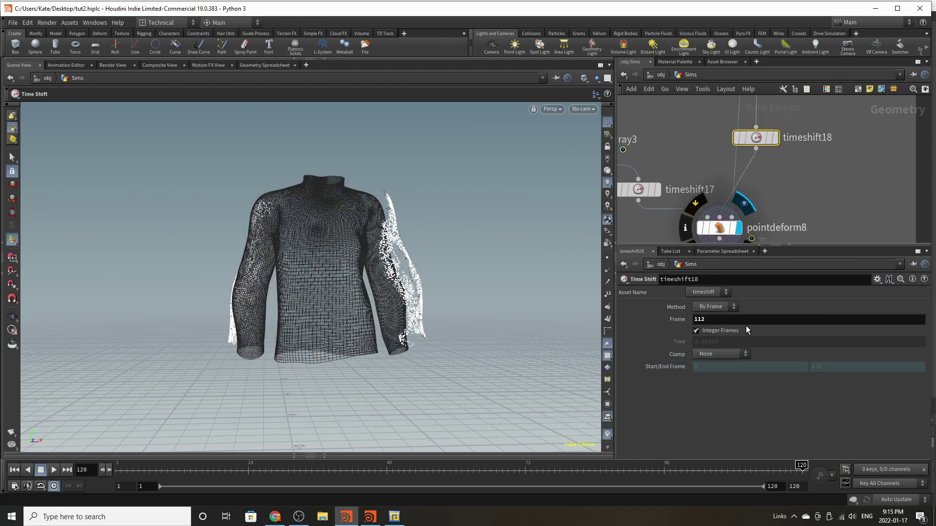
pyautogui.click(818, 175)
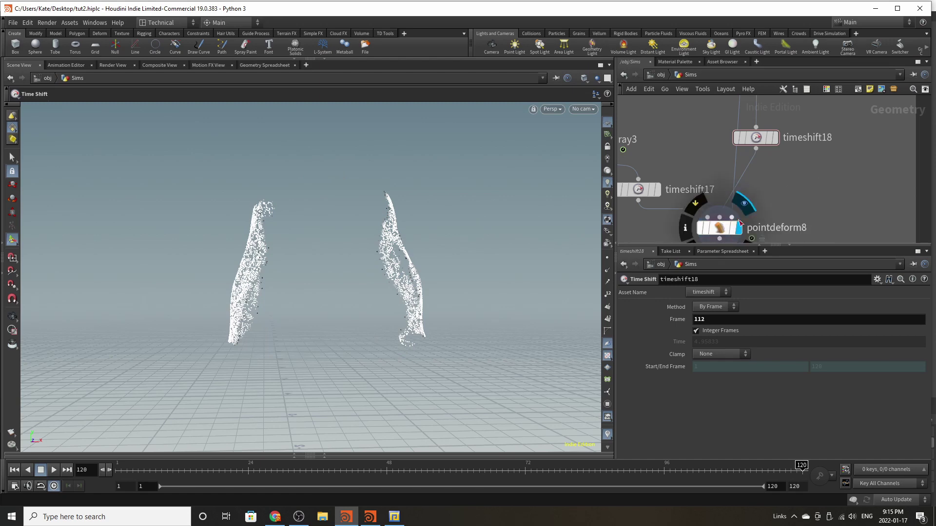
pyautogui.moveTo(143, 478); pyautogui.dragTo(803, 474)
# Step: Inspect the Out_Emitter3 null and display the emitter3 file cache node with its caching settings
pyautogui.scroll(-5, 728, 133)
pyautogui.scroll(4, 722, 222)
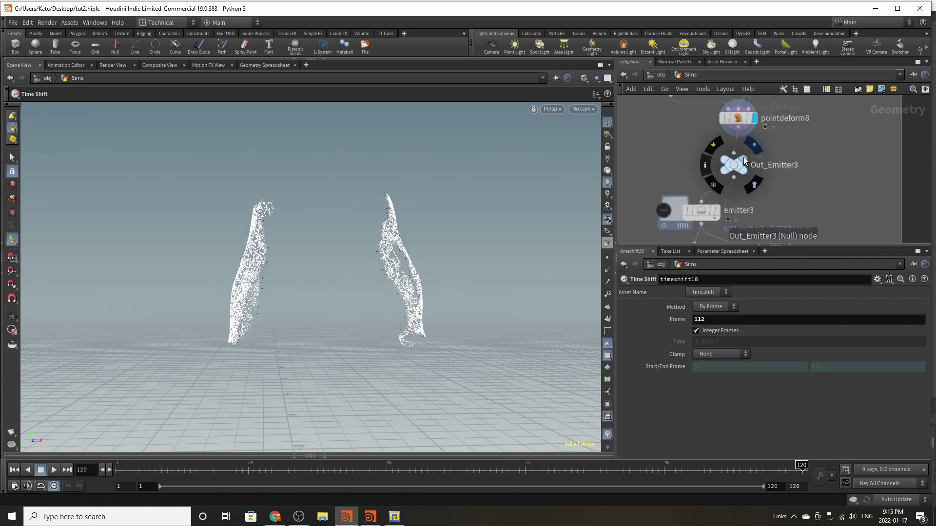
pyautogui.click(742, 159)
pyautogui.click(735, 165)
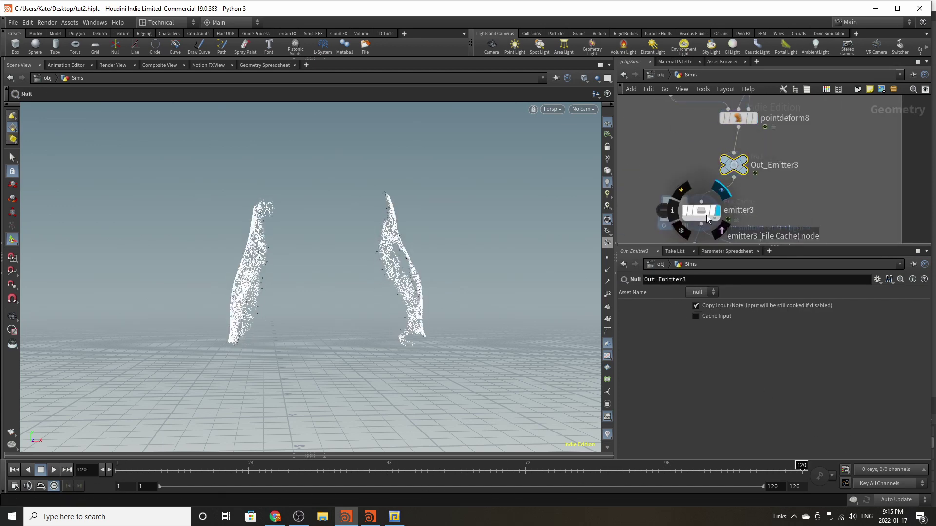
pyautogui.click(702, 211)
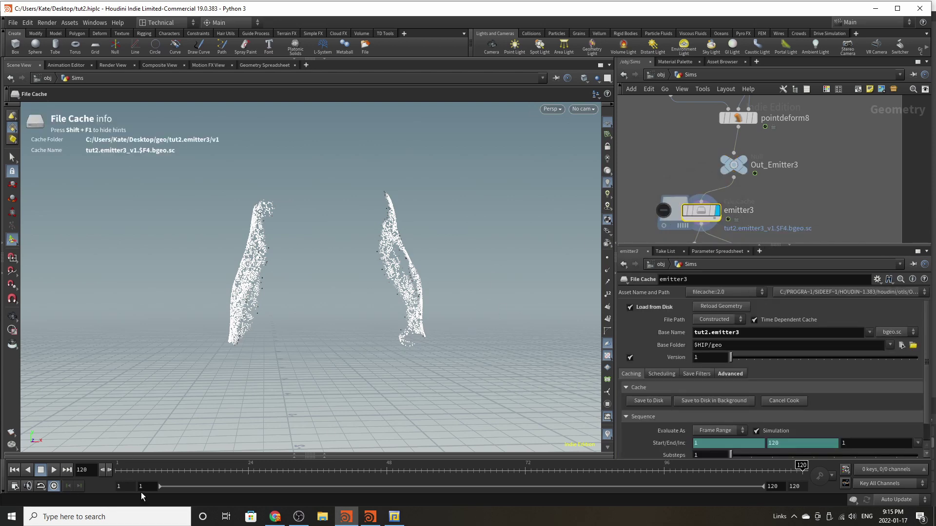
# Step: Select the six attribrandomize, attribwrangle and delete nodes below emitter3 and move both branches slightly down and to the left
pyautogui.scroll(-5, 753, 197)
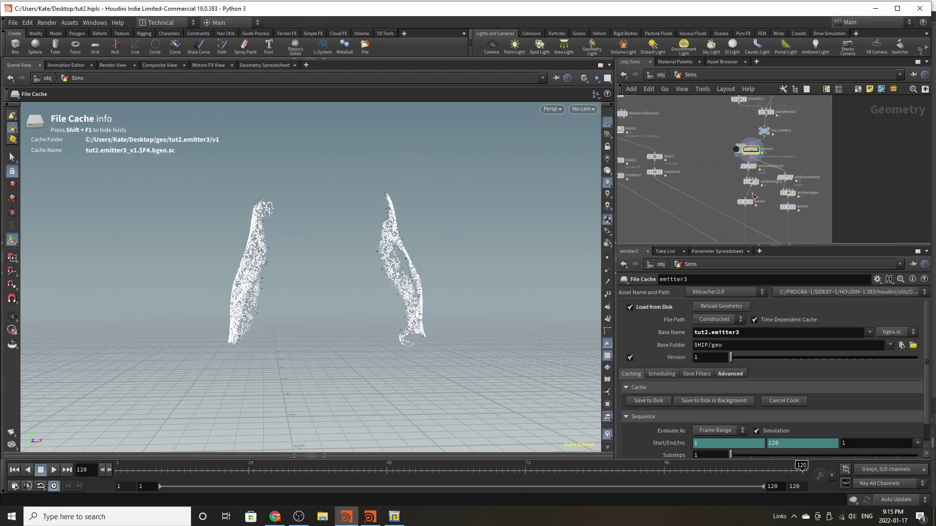
pyautogui.scroll(4, 753, 196)
pyautogui.scroll(-4, 683, 137)
pyautogui.scroll(2, 688, 161)
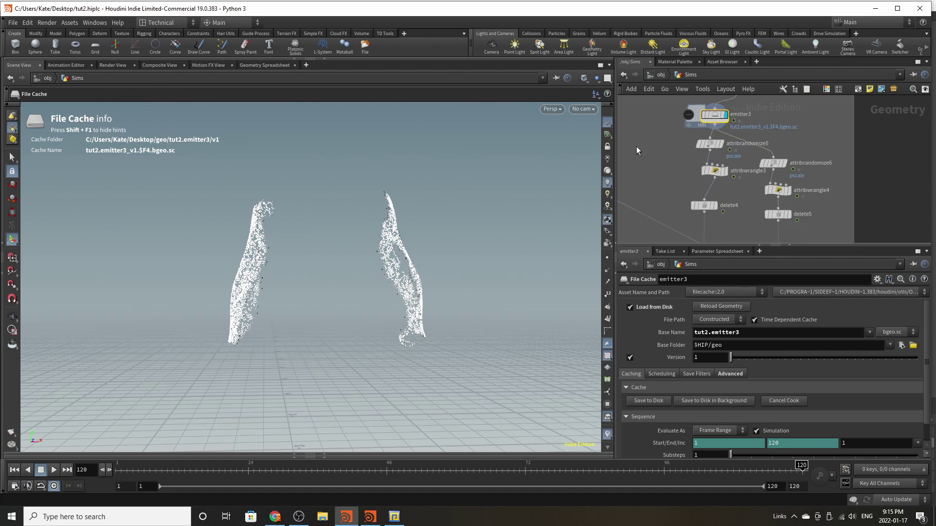
pyautogui.moveTo(665, 138); pyautogui.dragTo(823, 238)
pyautogui.moveTo(712, 145); pyautogui.dragTo(698, 163)
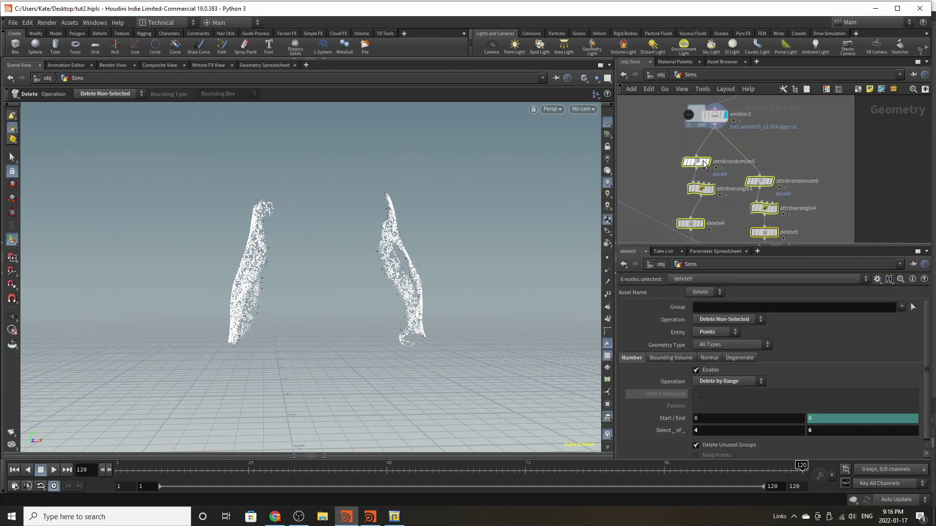
# Step: Display the delete4 node to check its points, and line up delete5 beside it and display it for comparison
pyautogui.click(716, 177)
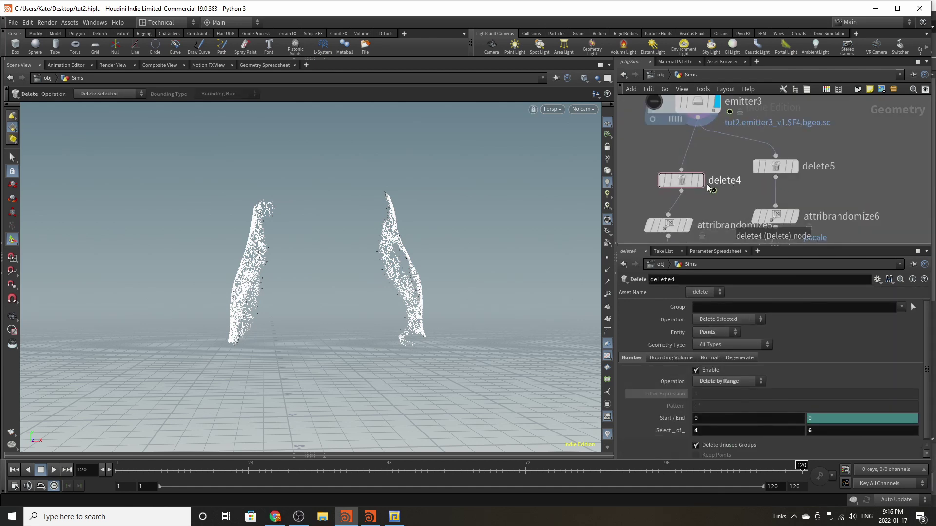
pyautogui.click(701, 181)
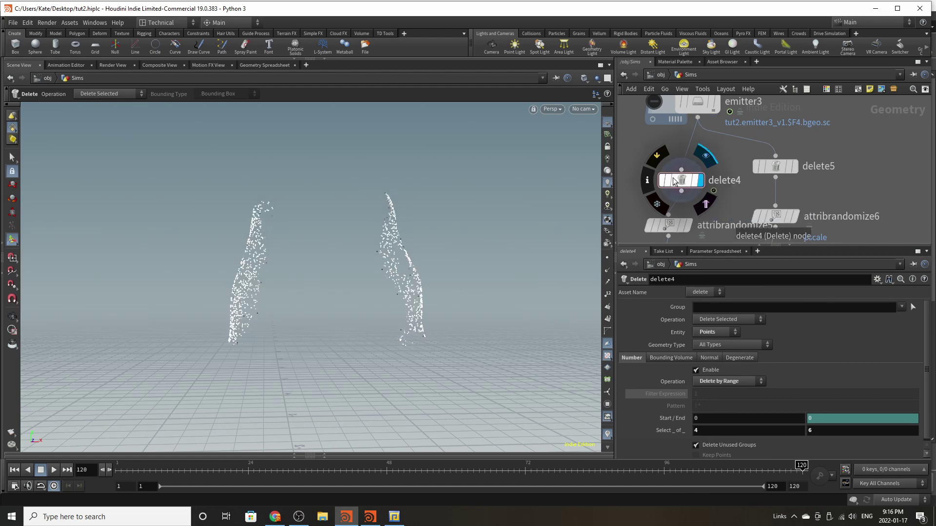
pyautogui.keyDown('alt'); pyautogui.moveTo(280, 286); pyautogui.dragTo(378, 288); pyautogui.keyUp('alt')
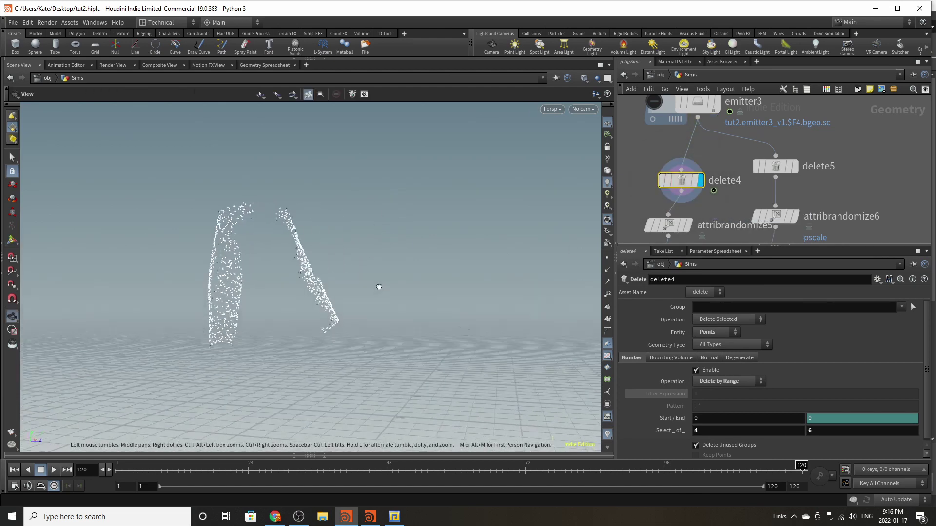
pyautogui.scroll(3, 299, 286)
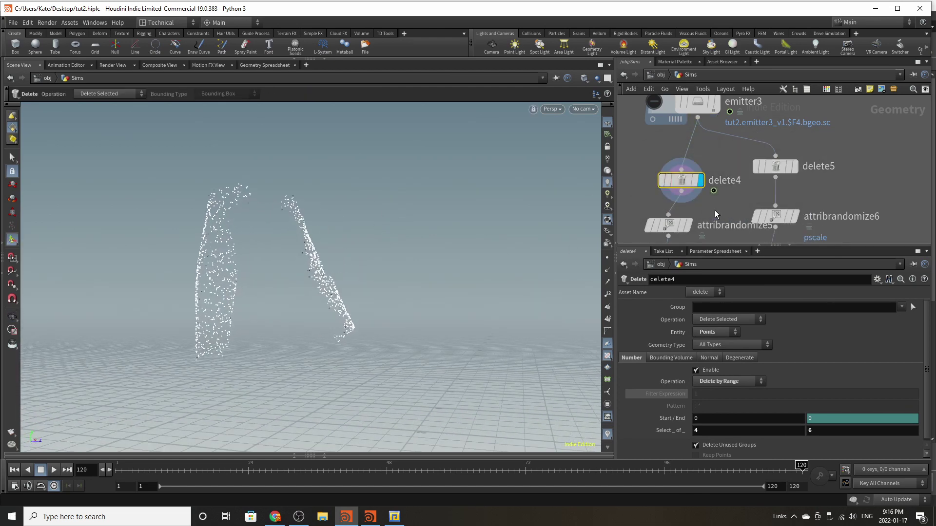
pyautogui.moveTo(776, 168); pyautogui.dragTo(783, 183)
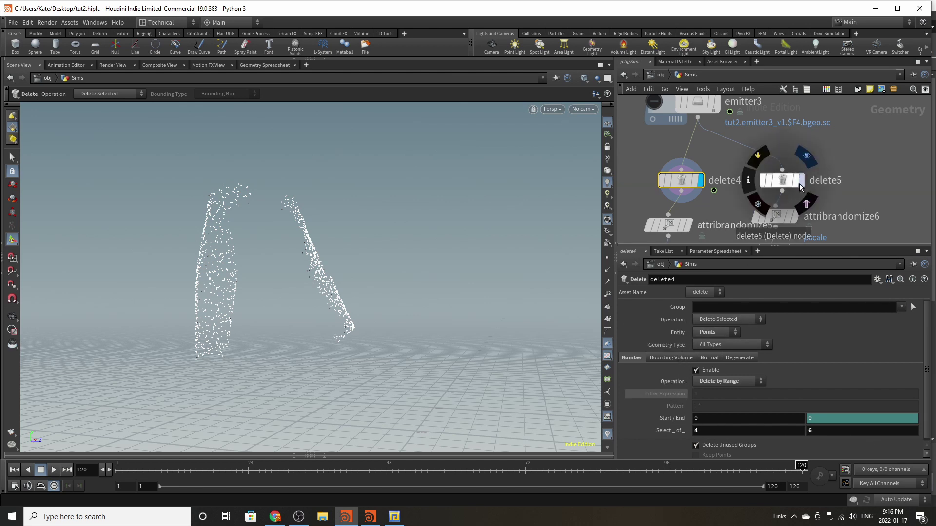
pyautogui.click(783, 180)
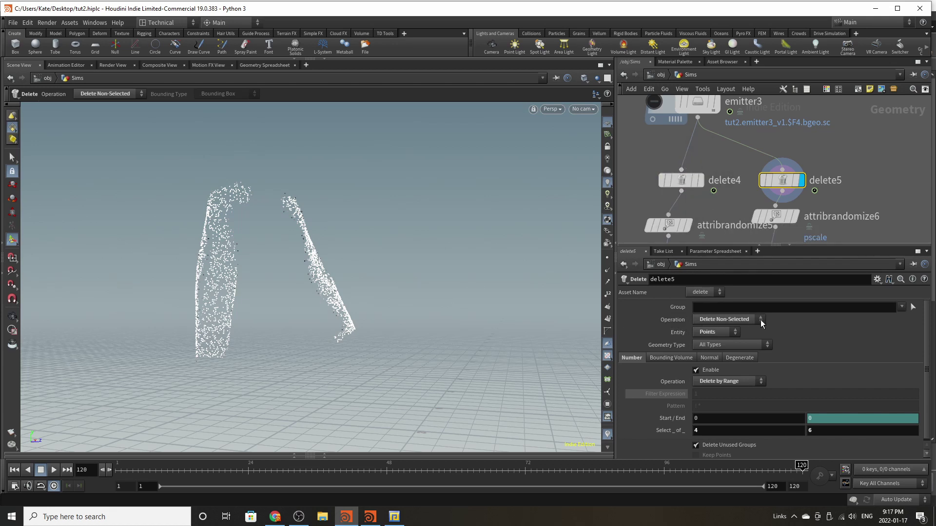
# Step: Display attribrandomize5 and attribrandomize6 in turn and compare their pscale randomization settings
pyautogui.scroll(-4, 750, 135)
pyautogui.scroll(4, 705, 195)
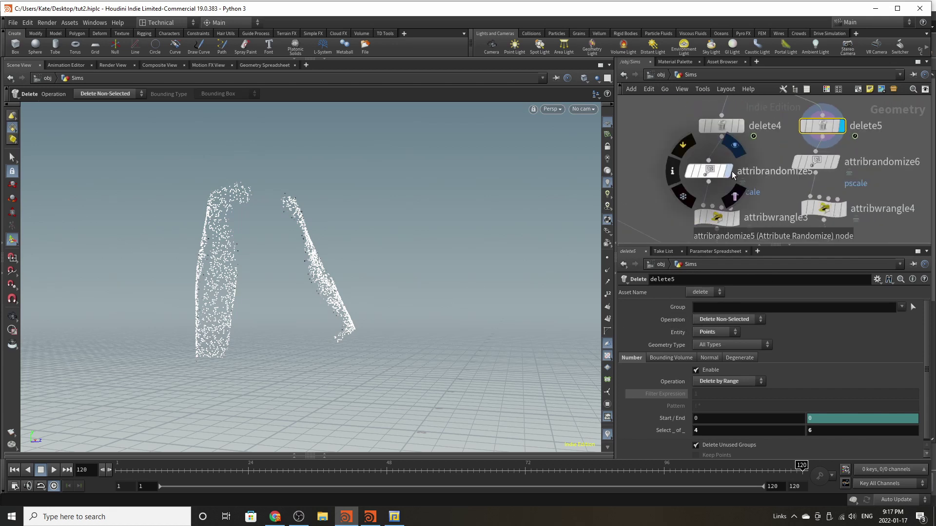
pyautogui.click(729, 171)
pyautogui.click(703, 176)
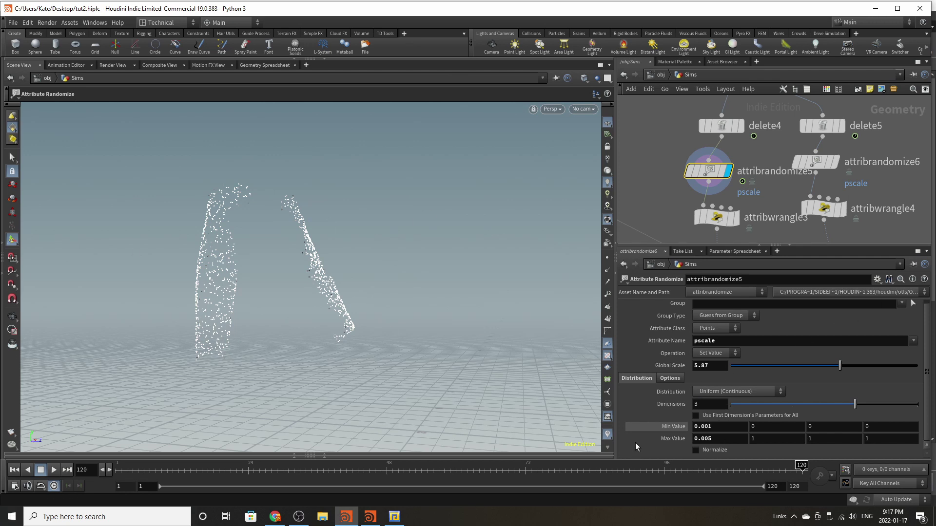
pyautogui.click(836, 167)
pyautogui.click(818, 166)
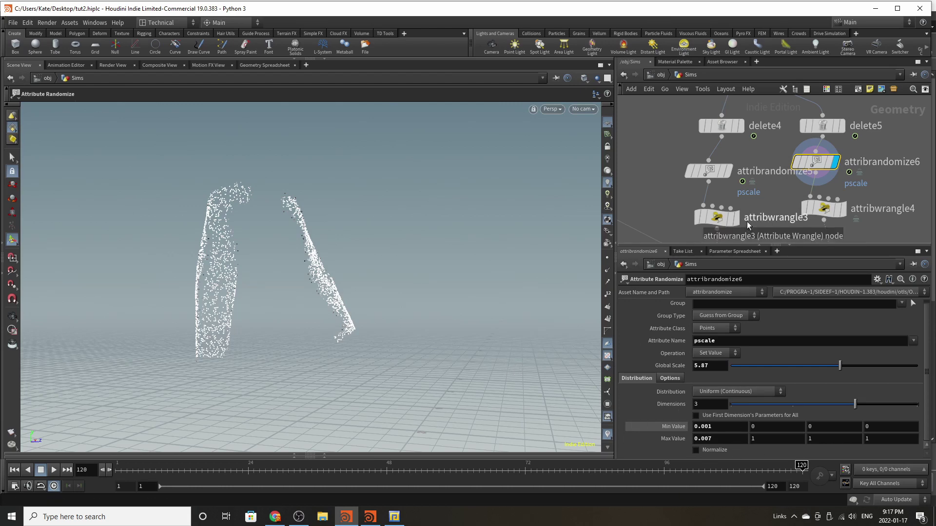
# Step: Display attribwrangle3 and attribwrangle4 in turn and examine their orient expressions
pyautogui.click(727, 216)
pyautogui.click(703, 222)
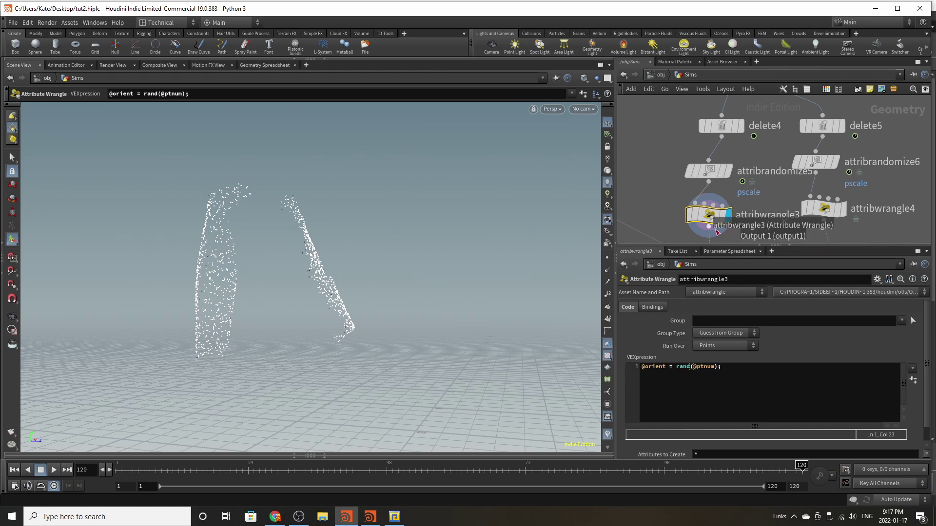
pyautogui.click(843, 209)
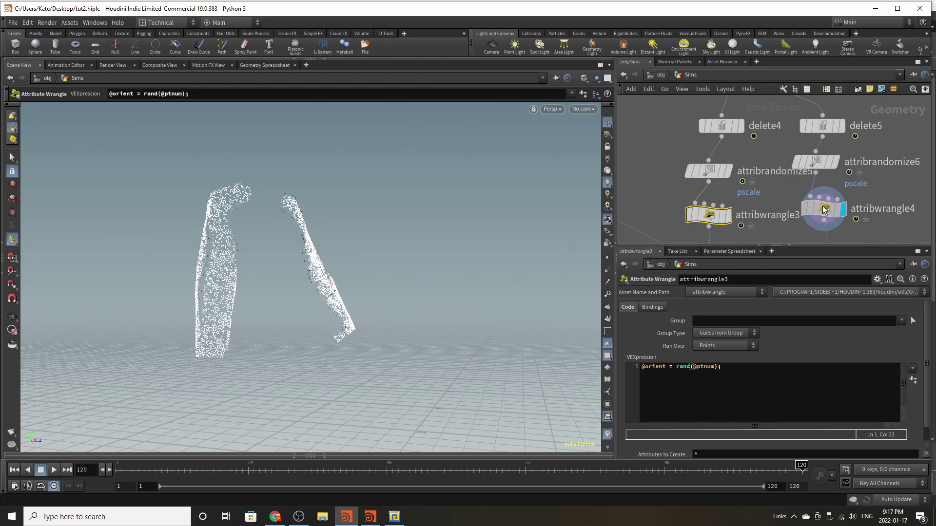
pyautogui.click(821, 208)
# Step: Inspect the copytopoints5 settings and display the merge2 node that combines both Copy to Points branches
pyautogui.scroll(-6, 754, 151)
pyautogui.scroll(2, 768, 210)
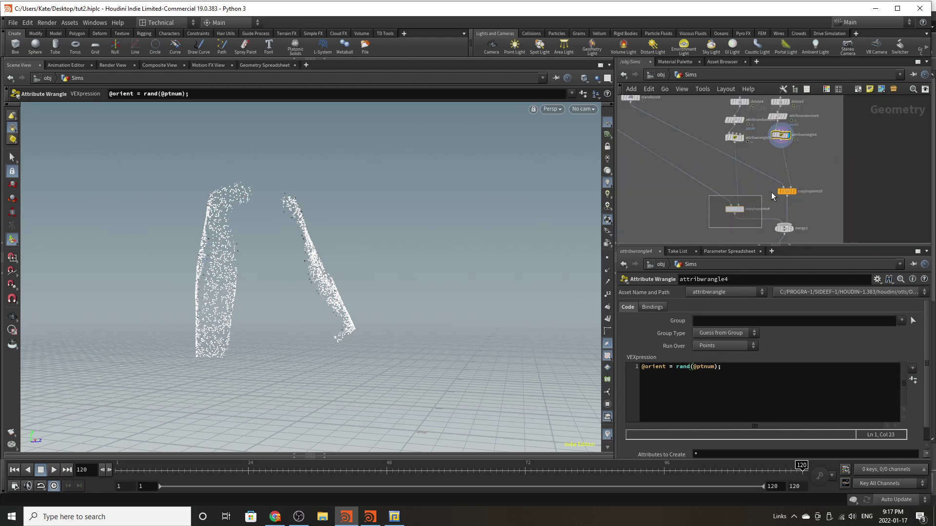
pyautogui.moveTo(772, 196); pyautogui.dragTo(801, 188)
pyautogui.click(829, 200)
pyautogui.moveTo(673, 230); pyautogui.dragTo(719, 208)
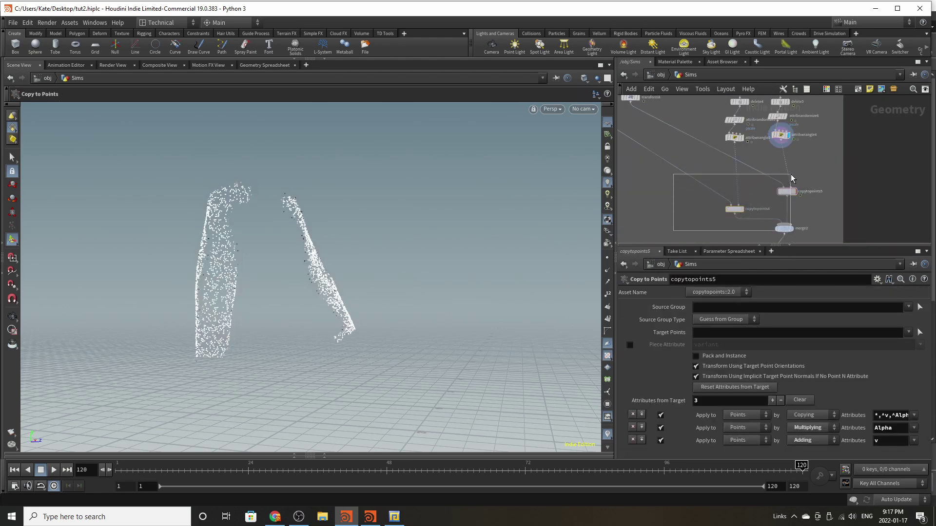
pyautogui.moveTo(791, 174); pyautogui.dragTo(782, 176)
pyautogui.click(788, 215)
# Step: Display the sphere2 node at the start of the debris branch and examine its flattened shape and settings
pyautogui.scroll(-5, 823, 209)
pyautogui.scroll(6, 679, 178)
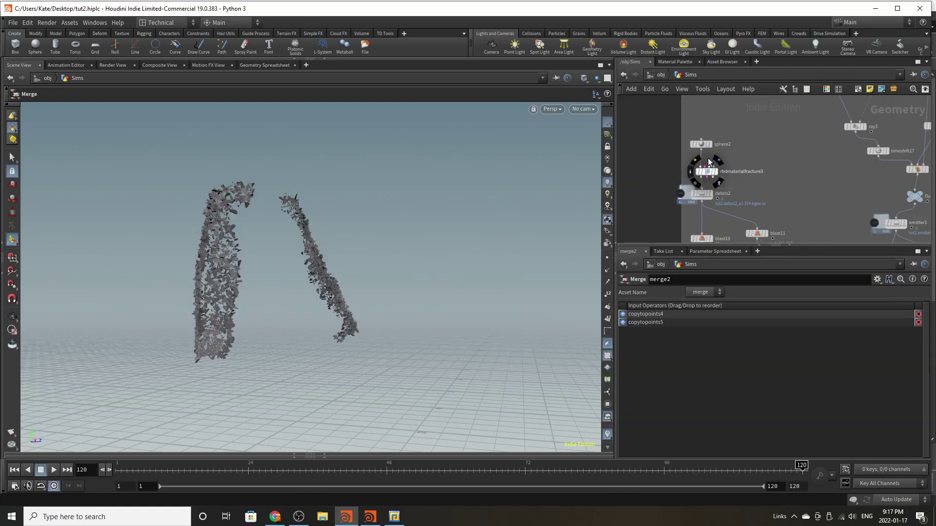
pyautogui.scroll(-2, 700, 127)
pyautogui.scroll(4, 707, 137)
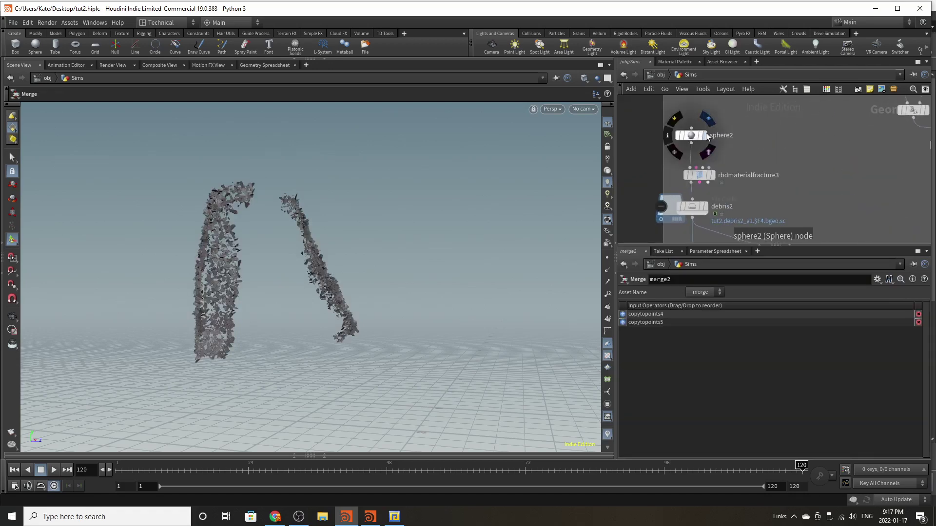
pyautogui.click(706, 134)
pyautogui.hotkey('space', 'g')
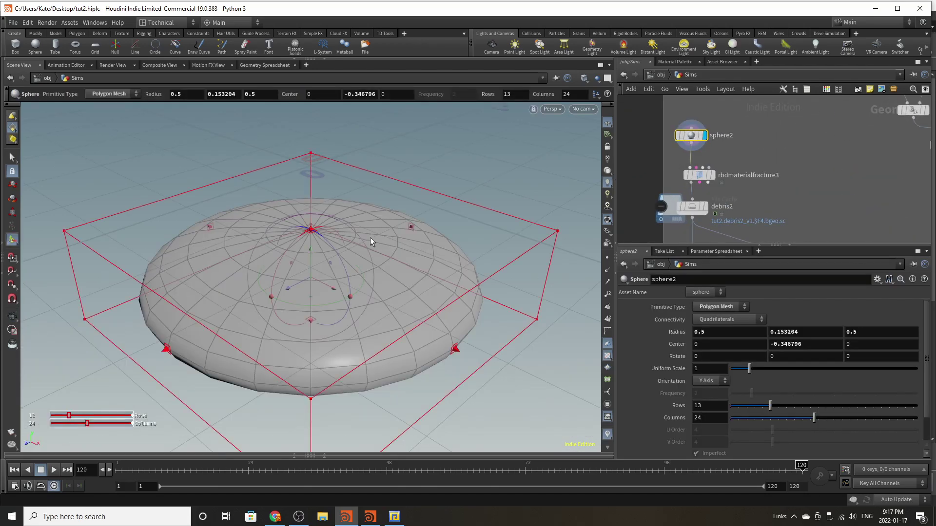
pyautogui.keyDown('alt'); pyautogui.moveTo(423, 234); pyautogui.dragTo(382, 220, button='middle'); pyautogui.keyUp('alt')
pyautogui.keyDown('alt'); pyautogui.moveTo(382, 219); pyautogui.dragTo(271, 270, button='right'); pyautogui.keyUp('alt')
pyautogui.keyDown('alt'); pyautogui.moveTo(291, 268); pyautogui.dragTo(302, 231); pyautogui.keyUp('alt')
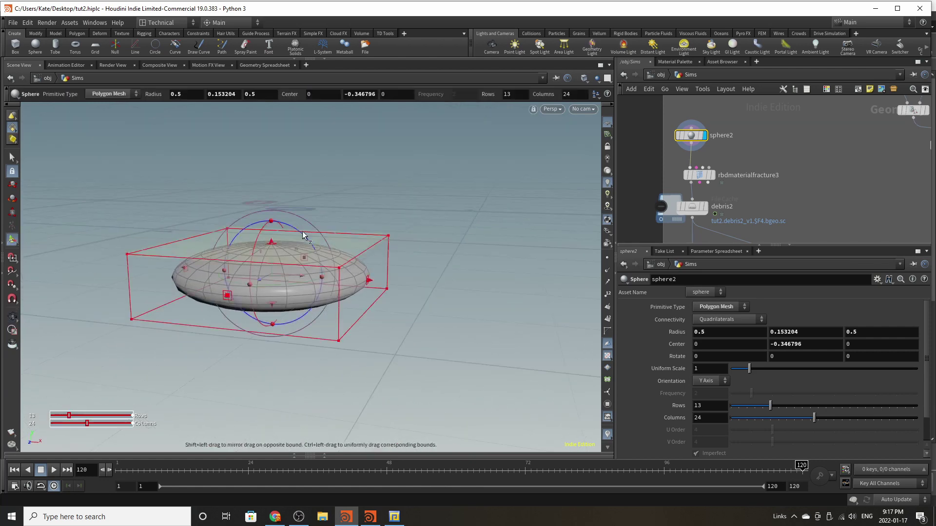
# Step: Review the rbdmaterialfracture3 node's concrete fracture settings and display the debris2 file cache
pyautogui.moveTo(712, 180)
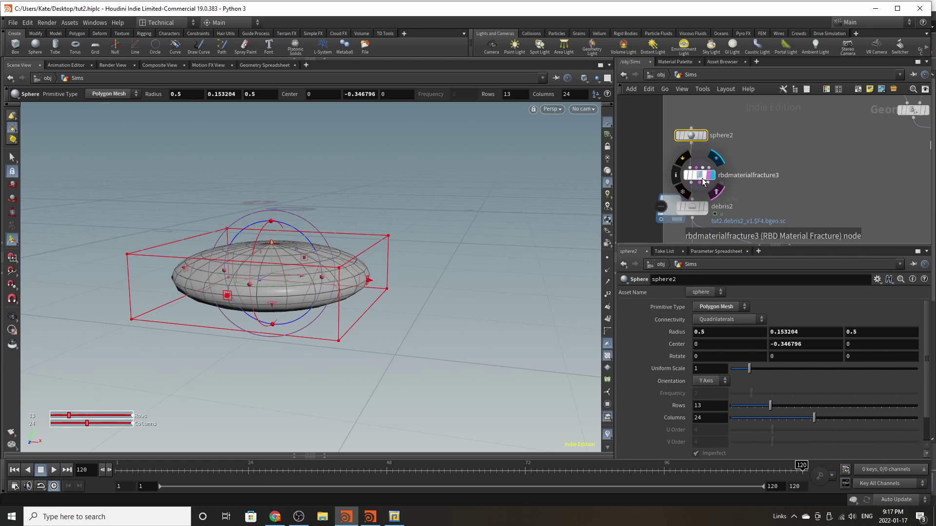
pyautogui.click(700, 178)
pyautogui.scroll(-5, 718, 340)
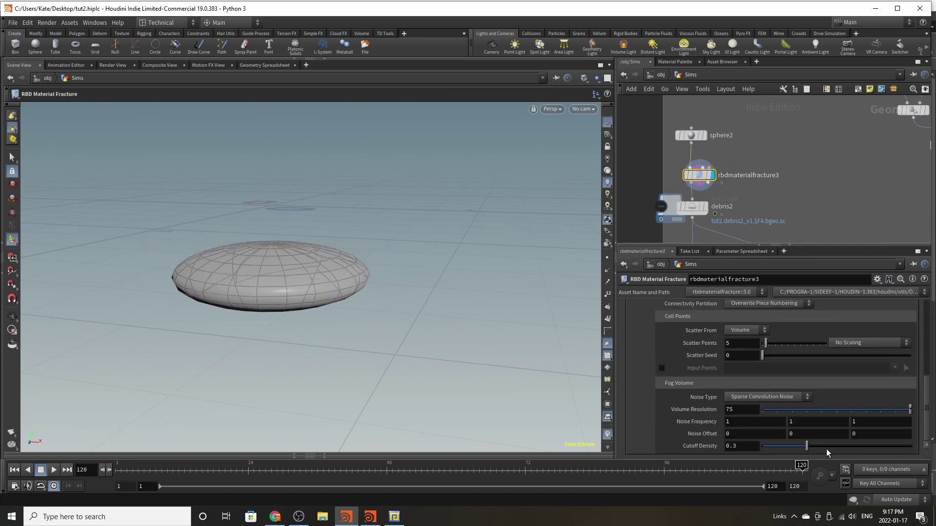
pyautogui.scroll(5, 779, 329)
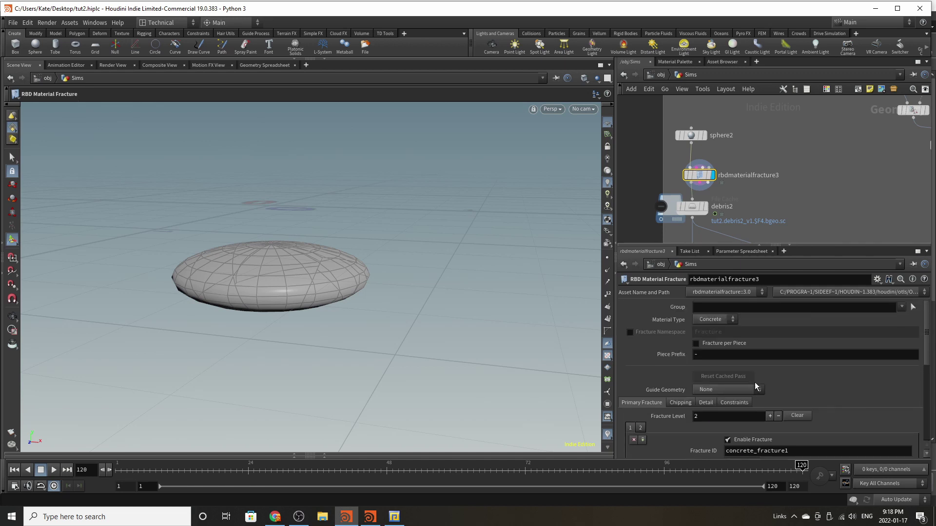
pyautogui.click(697, 210)
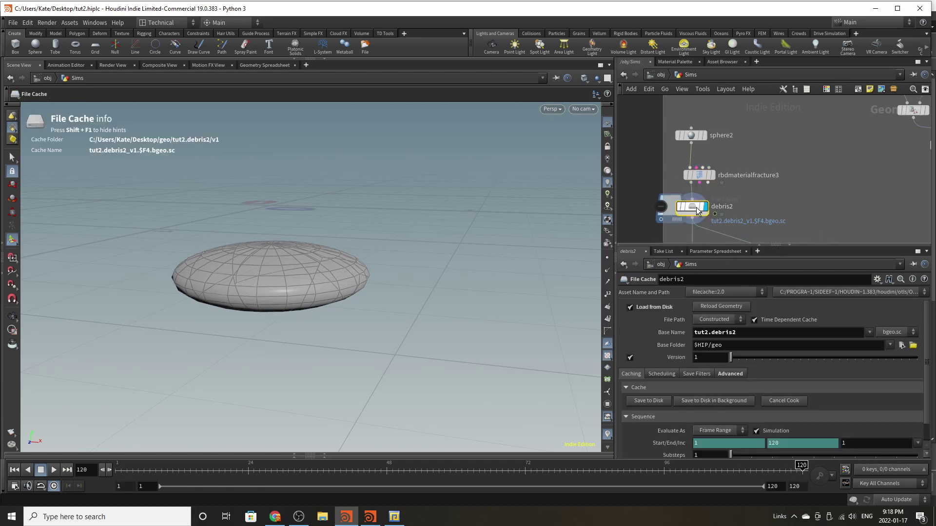
# Step: Display blast10 and blast11 in turn to examine the single fracture piece each one isolates
pyautogui.scroll(-5, 733, 163)
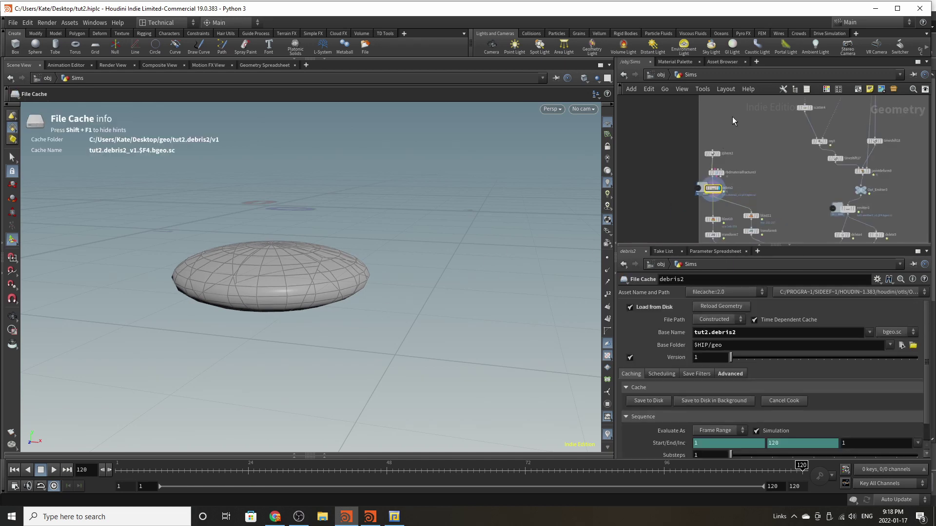
pyautogui.scroll(2, 731, 192)
pyautogui.scroll(6, 718, 163)
pyautogui.click(707, 193)
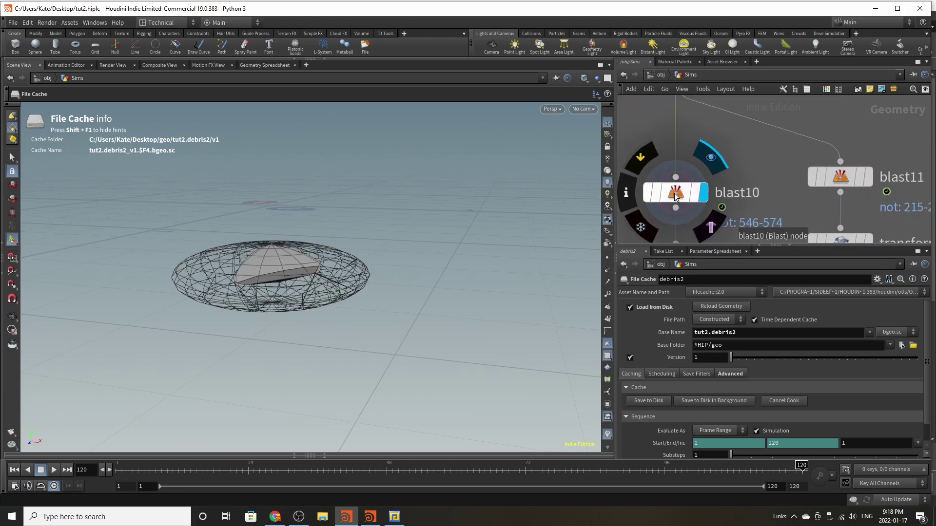
pyautogui.keyDown('alt'); pyautogui.moveTo(282, 208); pyautogui.dragTo(283, 233); pyautogui.keyUp('alt')
pyautogui.click(870, 178)
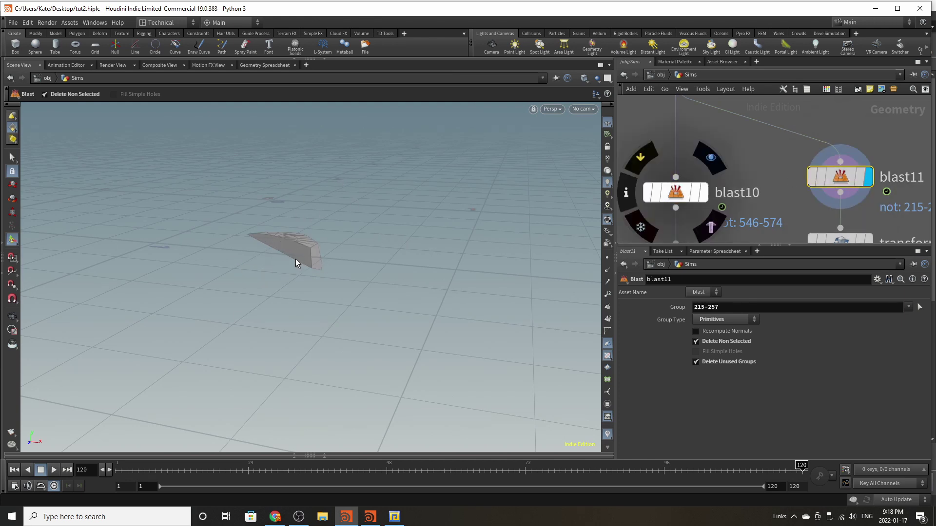
# Step: Display transform7 and transform8 in turn and check how each repositions its debris piece
pyautogui.scroll(-3, 757, 128)
pyautogui.scroll(3, 748, 212)
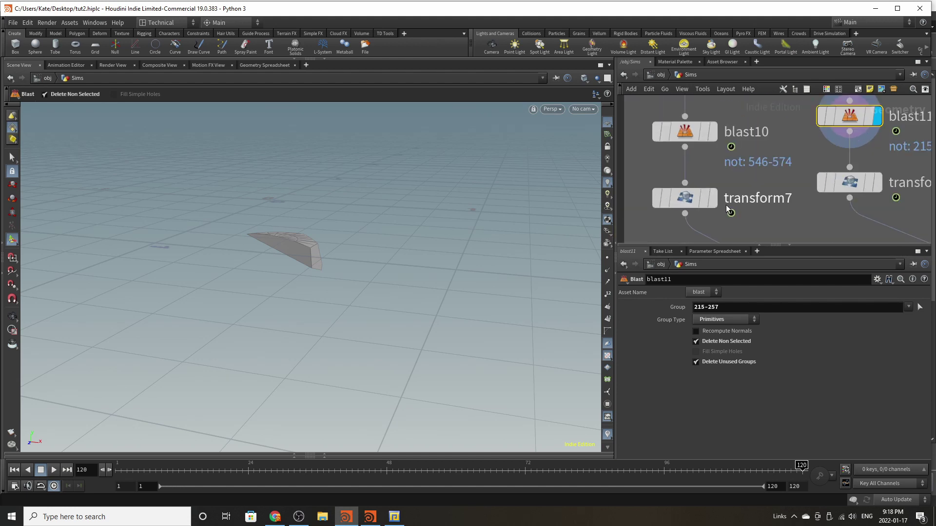
pyautogui.click(713, 199)
pyautogui.click(697, 202)
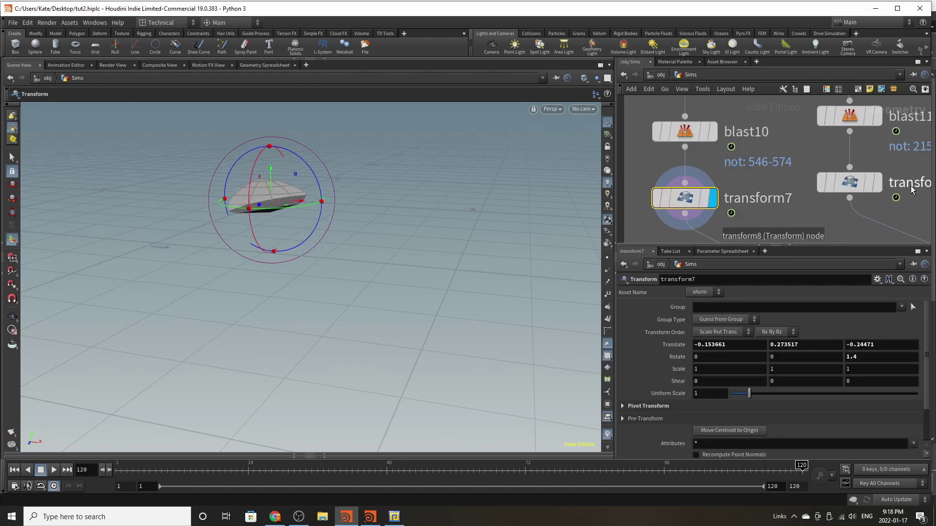
pyautogui.click(862, 188)
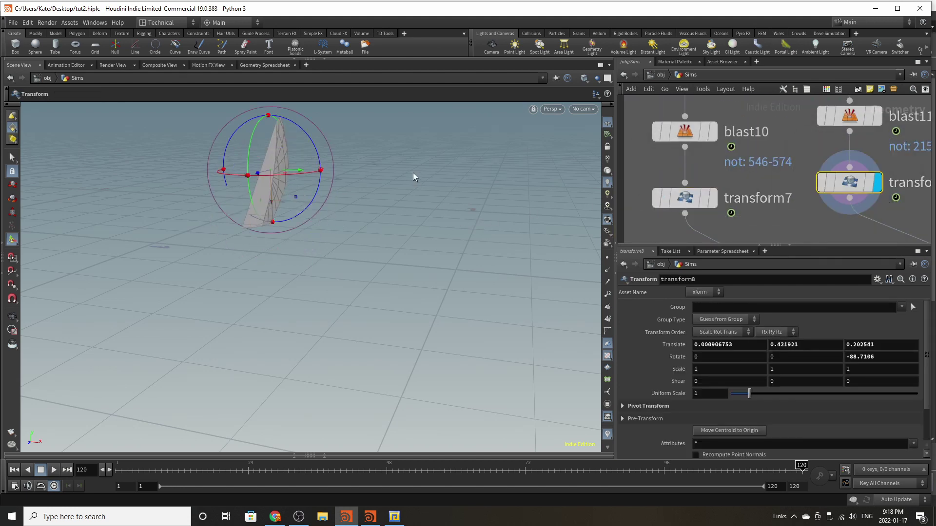
pyautogui.keyDown('alt'); pyautogui.moveTo(401, 179); pyautogui.dragTo(336, 183); pyautogui.keyUp('alt')
# Step: Display merge2 again and frame the sleeves to examine the debris pieces copied onto the points
pyautogui.scroll(-6, 799, 160)
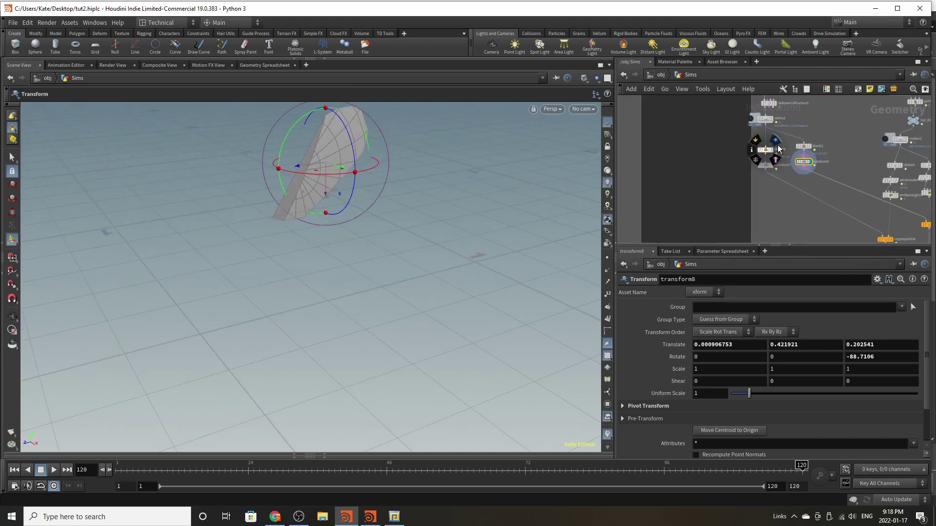
pyautogui.scroll(4, 831, 193)
pyautogui.scroll(4, 851, 207)
pyautogui.click(850, 205)
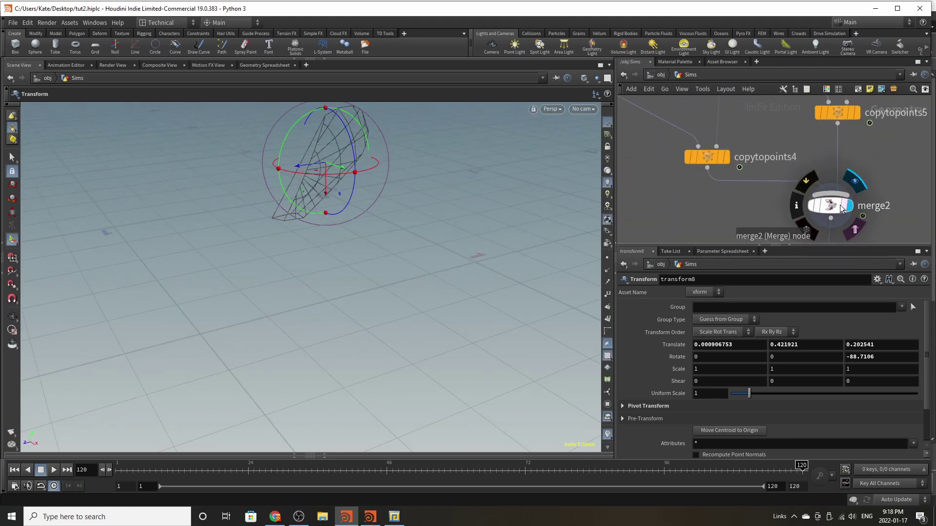
pyautogui.click(831, 205)
pyautogui.hotkey('space', 'g')
pyautogui.keyDown('alt'); pyautogui.moveTo(402, 226); pyautogui.dragTo(573, 229); pyautogui.keyUp('alt')
pyautogui.keyDown('alt'); pyautogui.moveTo(347, 307); pyautogui.dragTo(329, 291, button='right'); pyautogui.keyUp('alt')
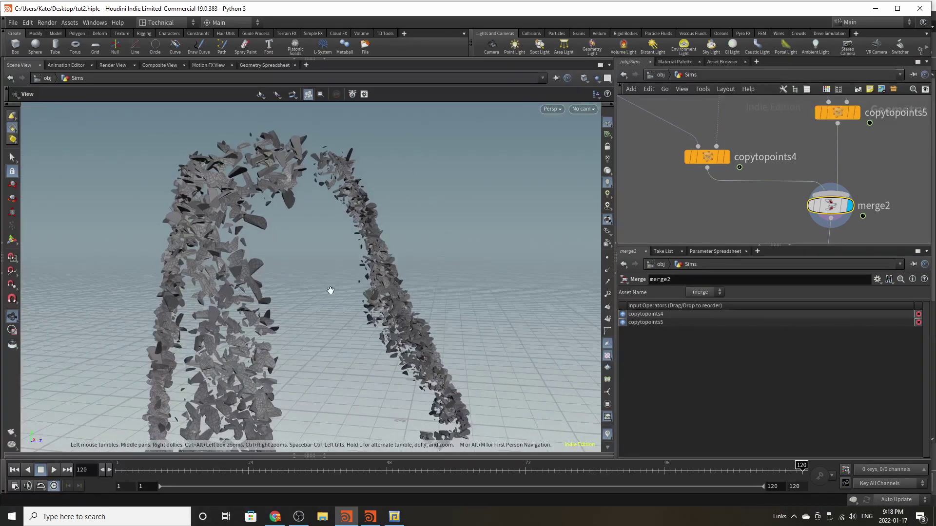
# Step: Display the attribdelete5 node below merge2 and check which point attribute it removes
pyautogui.scroll(-4, 801, 142)
pyautogui.scroll(3, 793, 170)
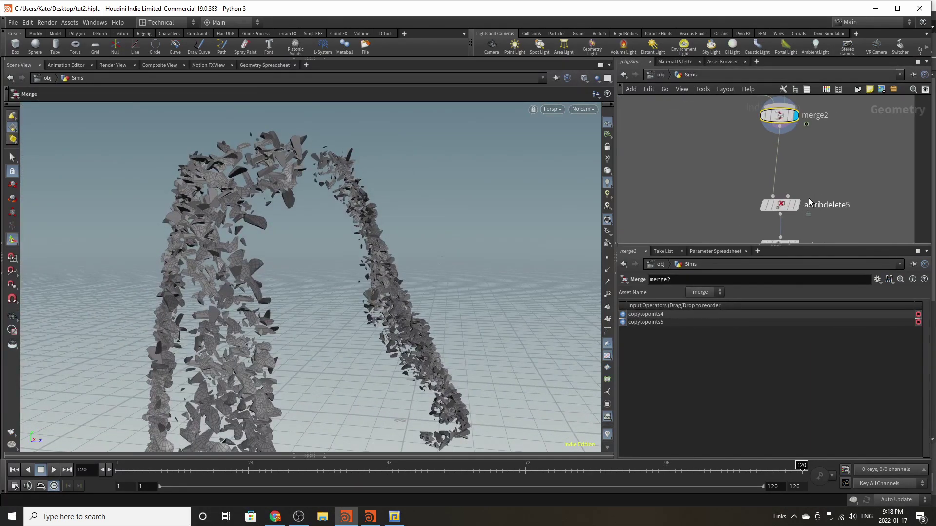
pyautogui.click(796, 205)
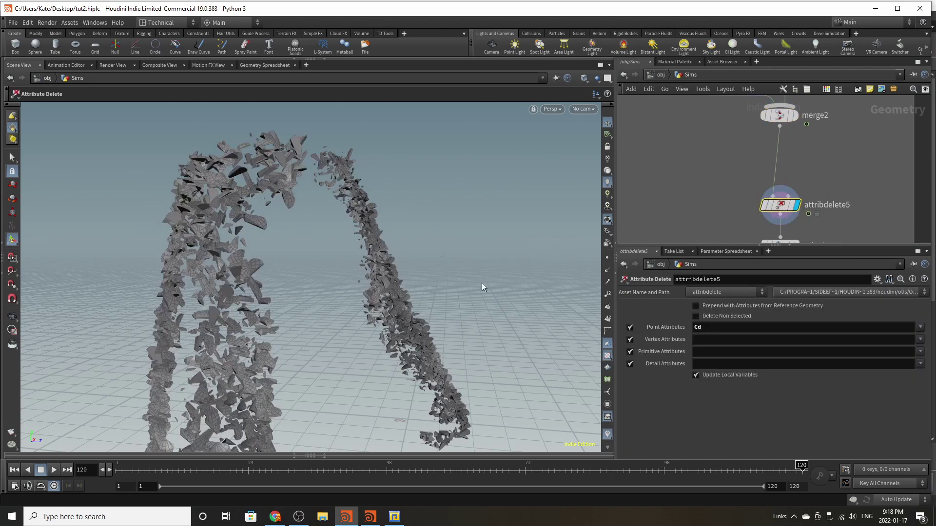
# Step: Display the color4 node and examine its attribute ramp on the inside faces of the debris
pyautogui.scroll(-3, 750, 117)
pyautogui.scroll(4, 773, 184)
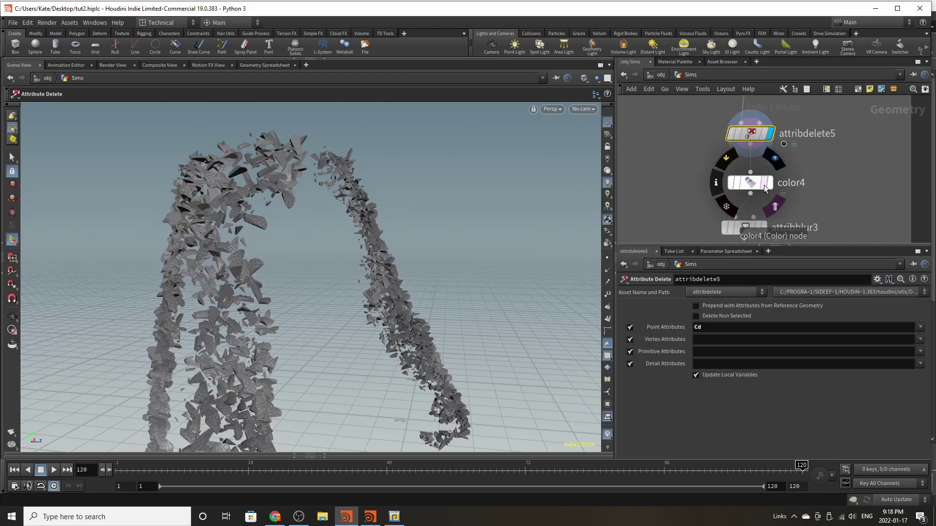
pyautogui.click(770, 183)
pyautogui.click(752, 189)
pyautogui.keyDown('alt'); pyautogui.moveTo(270, 270); pyautogui.dragTo(293, 266); pyautogui.keyUp('alt')
# Step: Display the attribblur3 node and check its blur settings for the Cd attribute
pyautogui.scroll(-1, 711, 154)
pyautogui.moveTo(711, 153); pyautogui.dragTo(705, 130, button='middle')
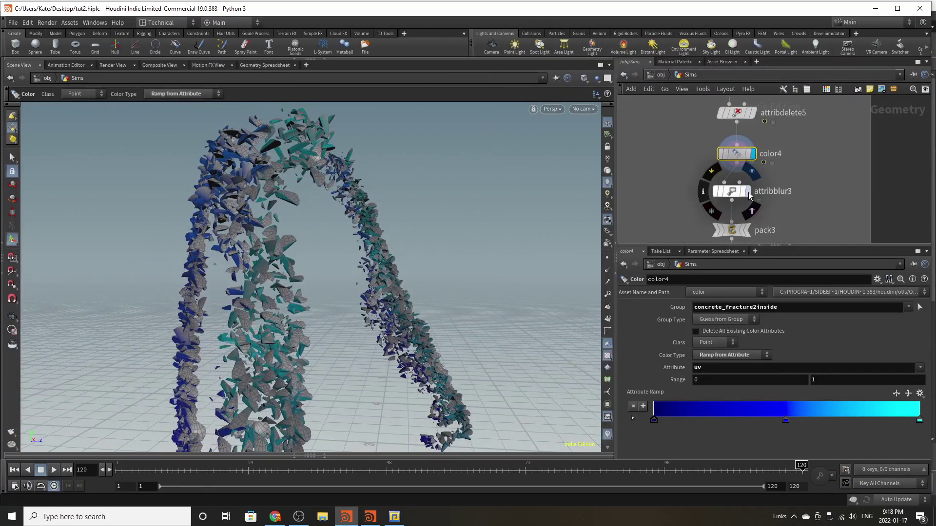
pyautogui.click(748, 192)
pyautogui.click(732, 191)
pyautogui.scroll(-3, 758, 104)
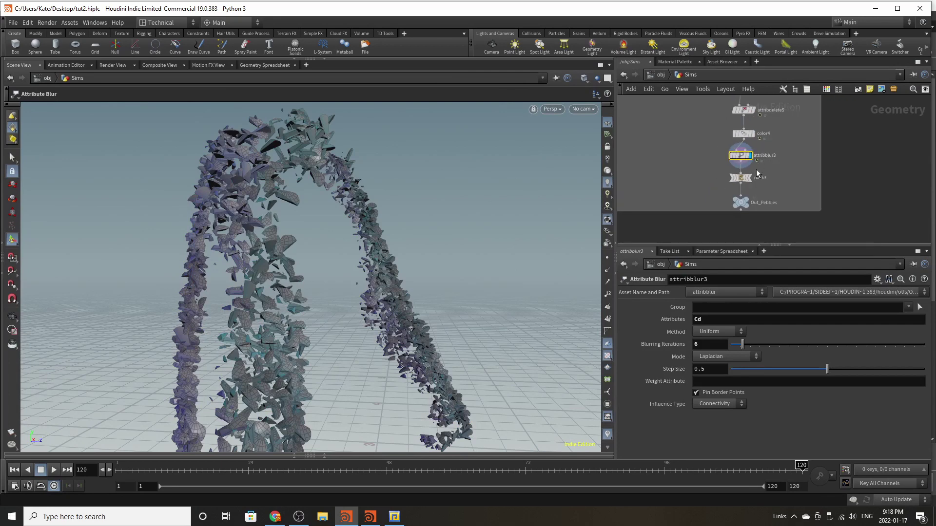
# Step: Display the Out_Pebbles null at the end of the pebbles branch
pyautogui.scroll(3, 755, 173)
pyautogui.click(739, 224)
pyautogui.click(740, 224)
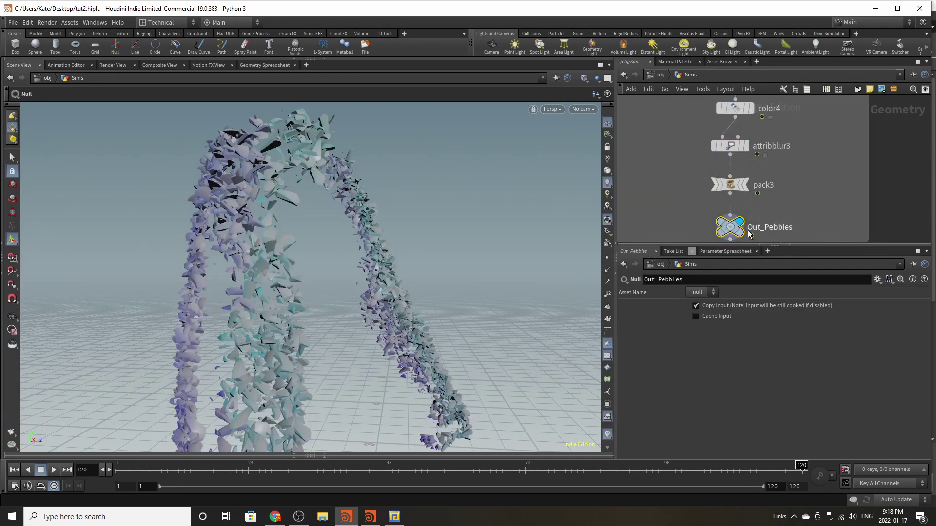
# Step: Return to the object level and open Render_Pebbles to check which geometry its object merge brings in
pyautogui.click(670, 78)
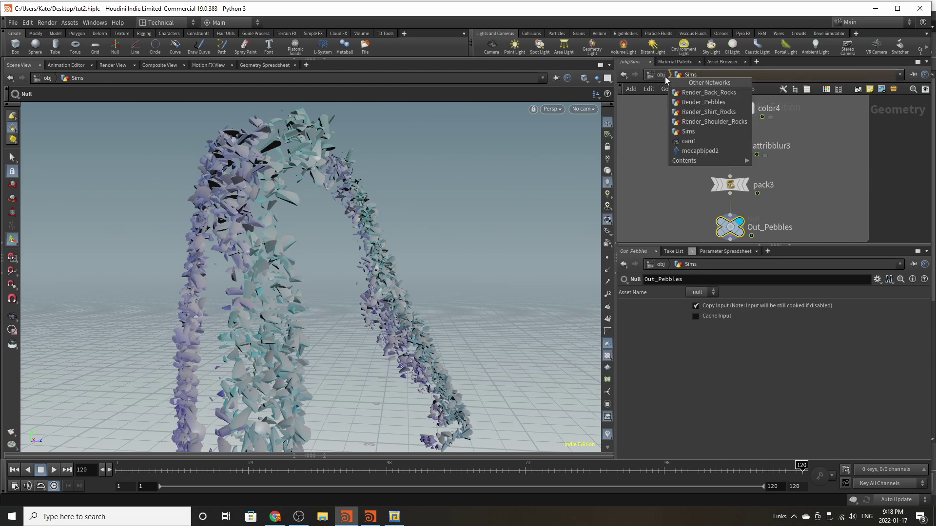
pyautogui.click(662, 77)
pyautogui.click(661, 77)
pyautogui.scroll(-3, 749, 186)
pyautogui.scroll(4, 761, 189)
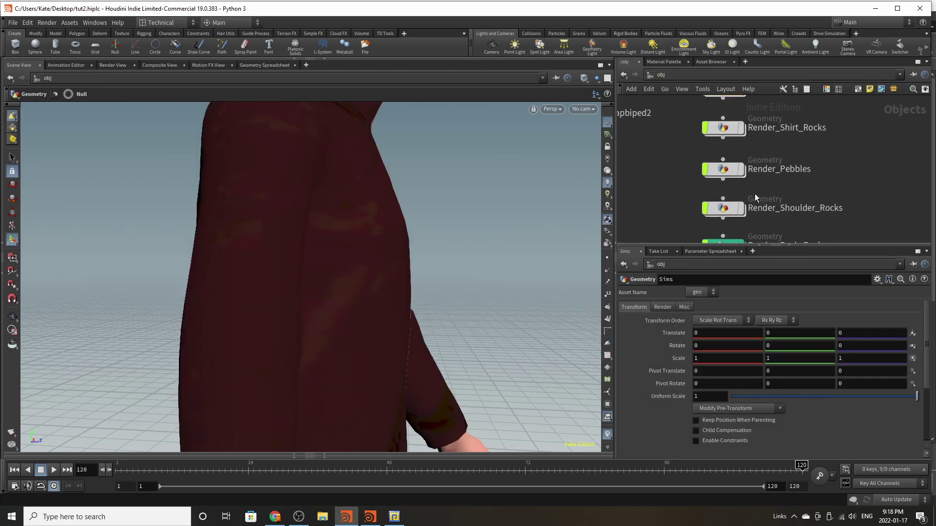
pyautogui.doubleClick(724, 168)
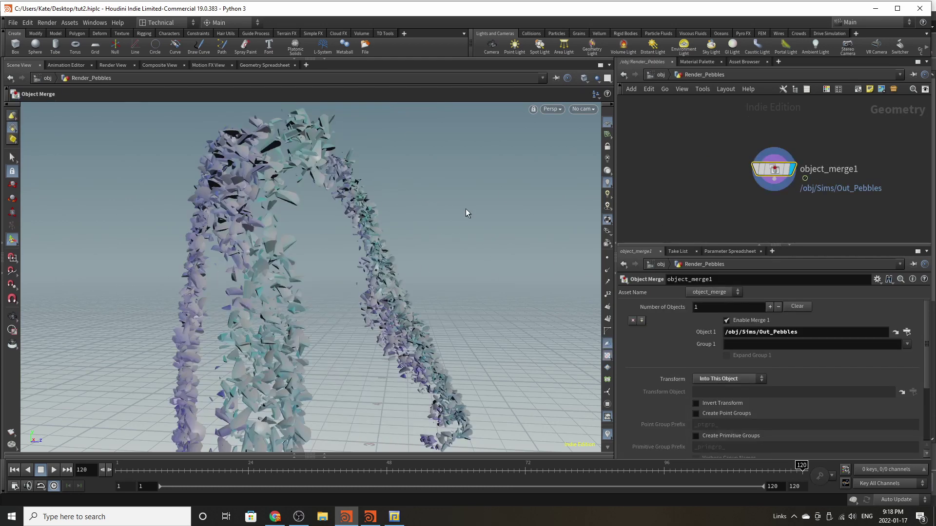
# Step: Return to the object level, display Render_Pebbles and color its node green
pyautogui.click(661, 76)
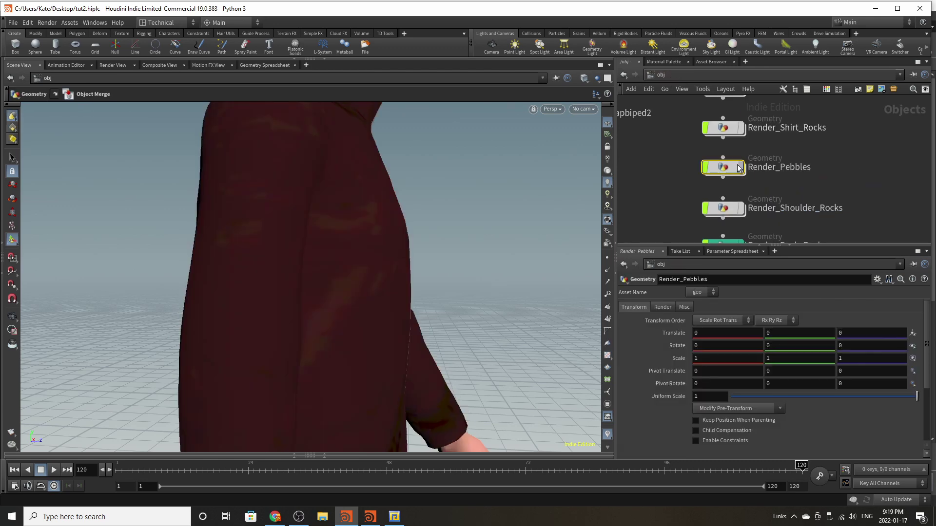
pyautogui.click(853, 156)
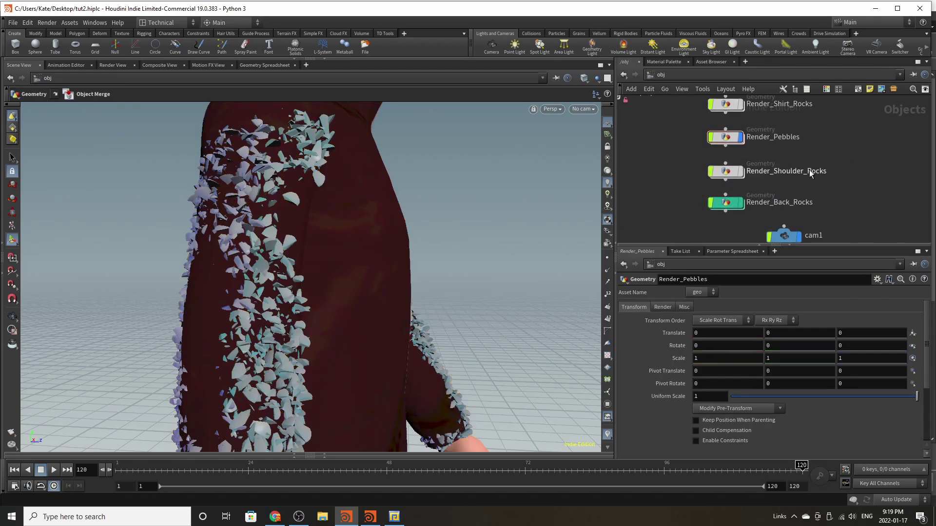
pyautogui.click(729, 143)
pyautogui.press('c')
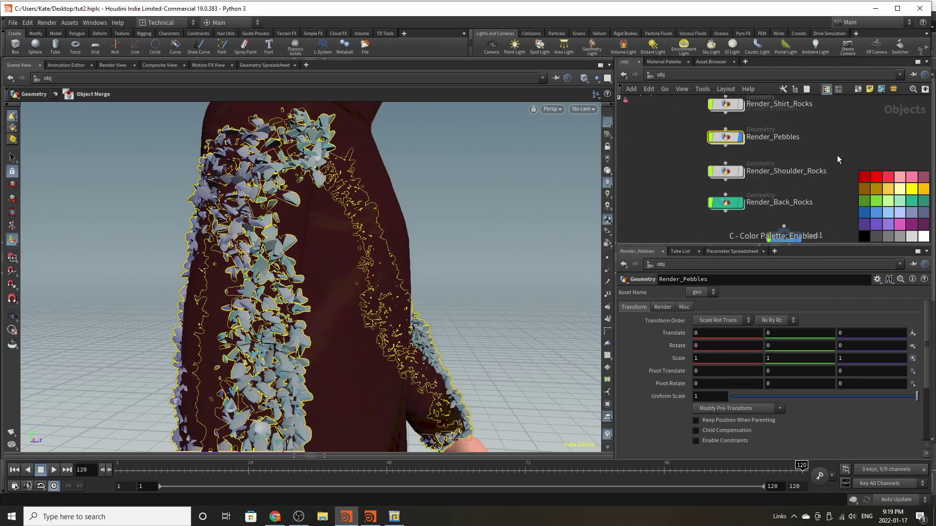
pyautogui.click(912, 202)
pyautogui.press('c')
pyautogui.click(848, 164)
# Step: Look through cam1 to view the pebbles on the character's sleeves
pyautogui.click(588, 109)
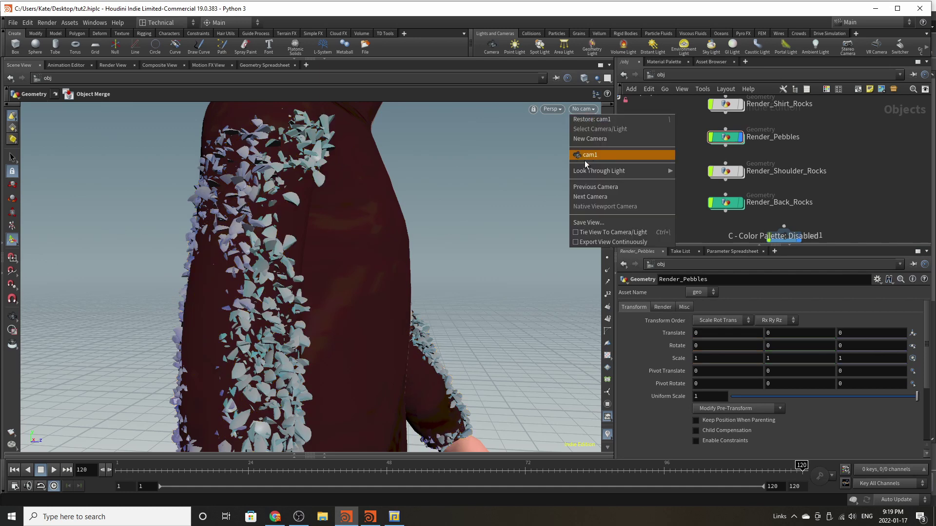
pyautogui.click(586, 156)
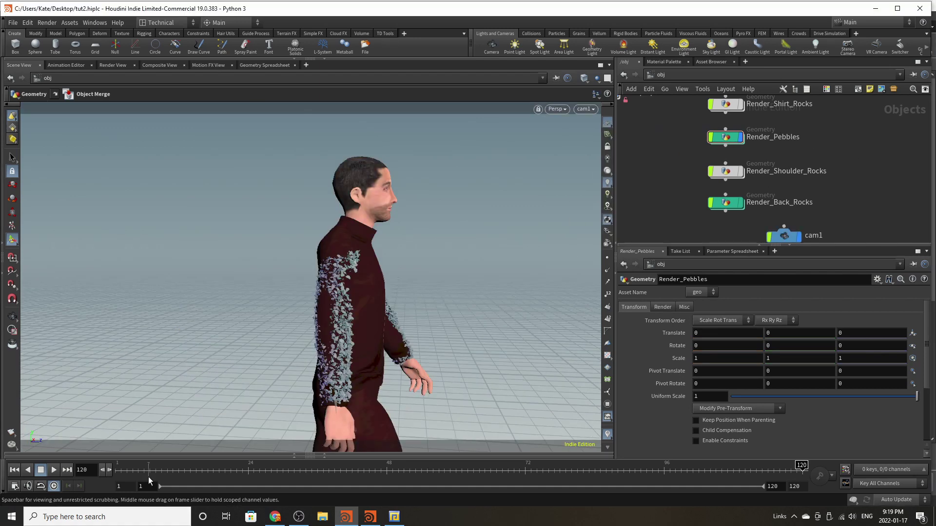
pyautogui.moveTo(150, 476); pyautogui.dragTo(17, 458)
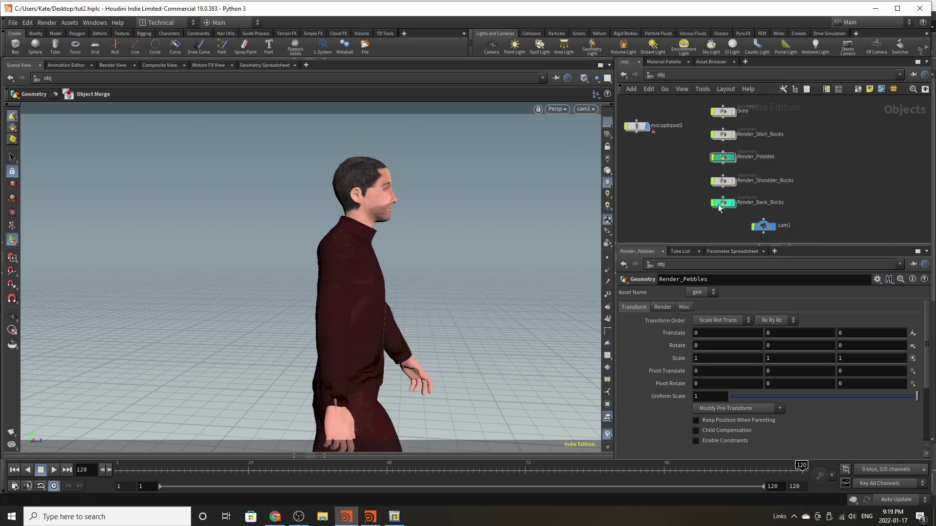
# Step: Display Render_Shoulder_Rocks and Render_Shirt_Rocks in place of the pebbles on the character
pyautogui.moveTo(715, 179); pyautogui.dragTo(715, 208, button='middle')
pyautogui.scroll(2, 715, 208)
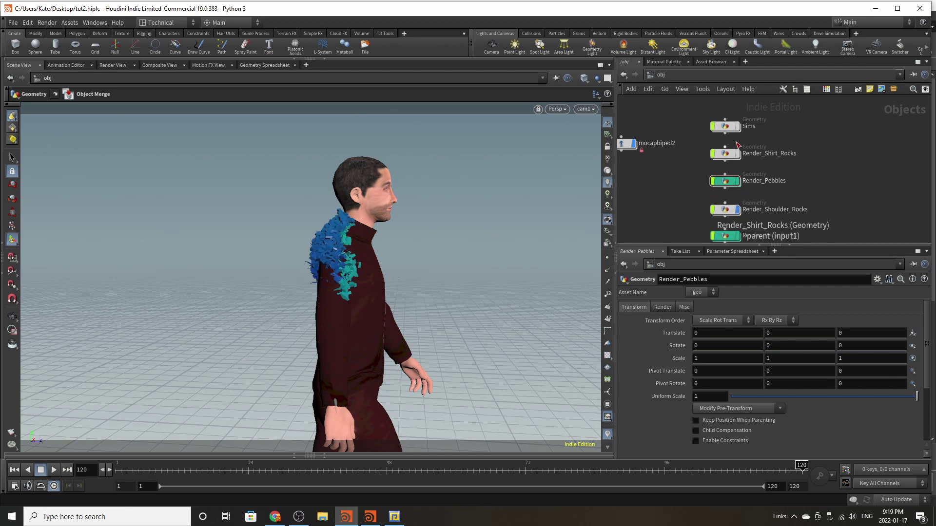
pyautogui.click(737, 153)
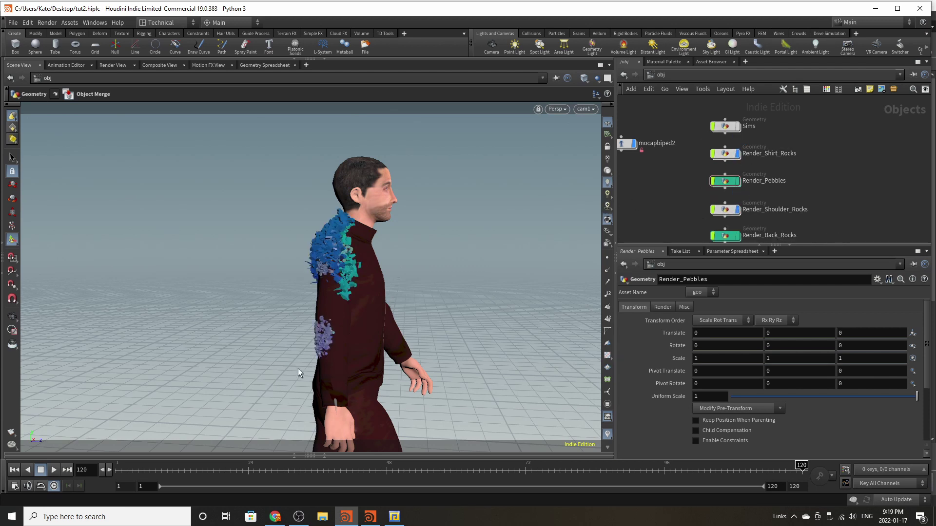
# Step: Open the Sims network, align object_merge2 above blast3 and display the character geometry it merges
pyautogui.doubleClick(725, 126)
pyautogui.scroll(8, 744, 113)
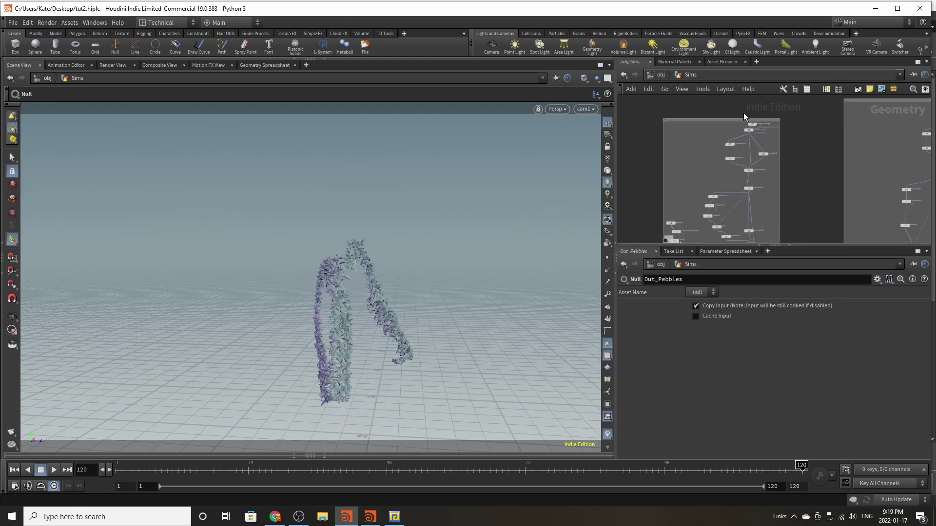
pyautogui.moveTo(763, 128); pyautogui.dragTo(768, 101)
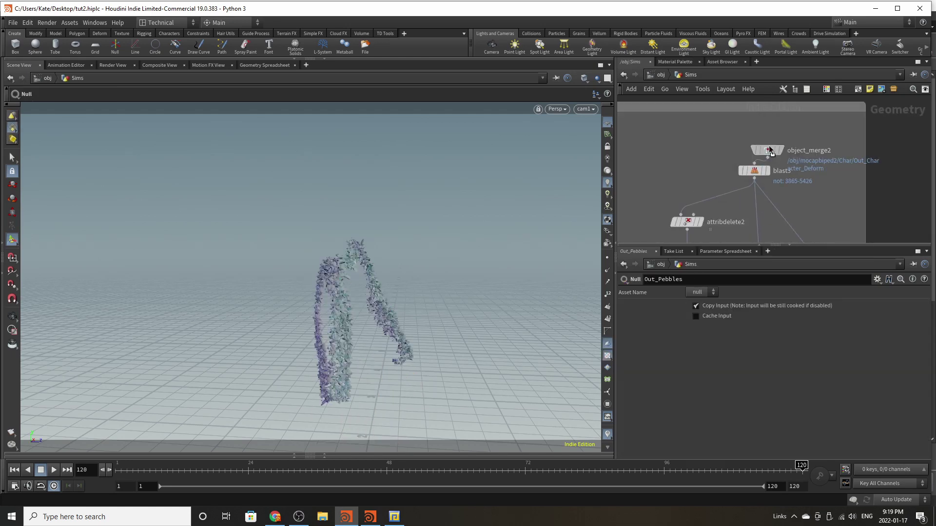
pyautogui.moveTo(769, 151); pyautogui.dragTo(756, 139)
pyautogui.click(767, 139)
pyautogui.click(755, 140)
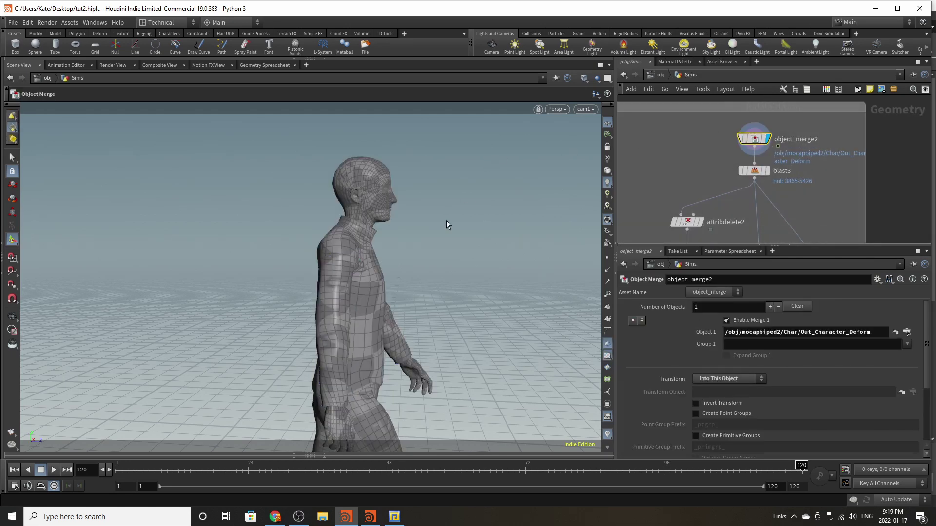
pyautogui.keyDown('alt'); pyautogui.moveTo(414, 235); pyautogui.dragTo(444, 239); pyautogui.keyUp('alt')
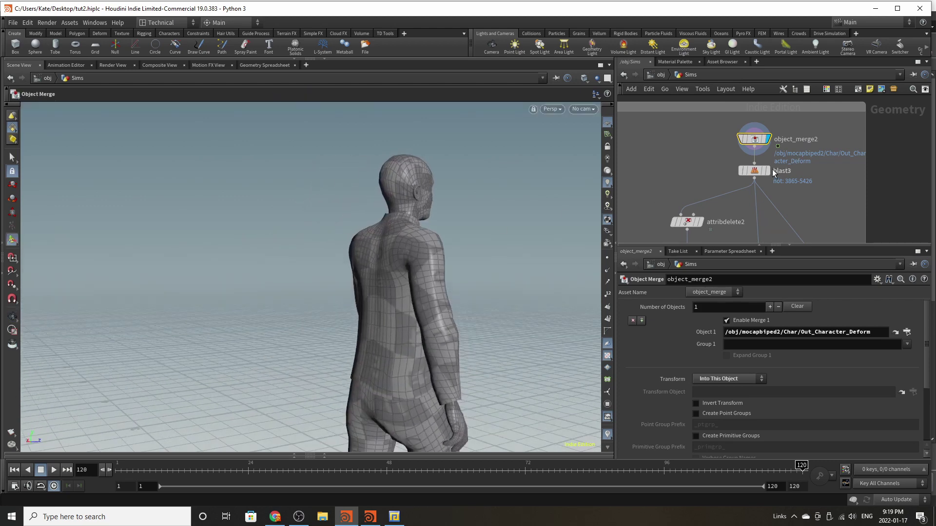
# Step: Display the blast3 node and check the primitive group it uses to isolate the shirt
pyautogui.click(768, 171)
pyautogui.click(754, 179)
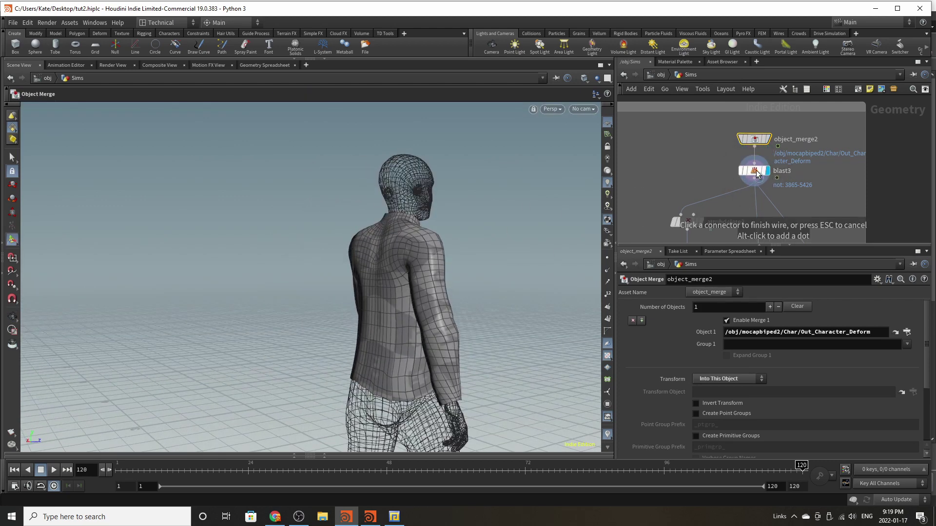
pyautogui.press('Escape')
pyautogui.keyDown('alt'); pyautogui.moveTo(541, 249); pyautogui.dragTo(496, 262, button='right'); pyautogui.keyUp('alt')
pyautogui.keyDown('alt'); pyautogui.moveTo(495, 262); pyautogui.dragTo(440, 254, button='middle'); pyautogui.keyUp('alt')
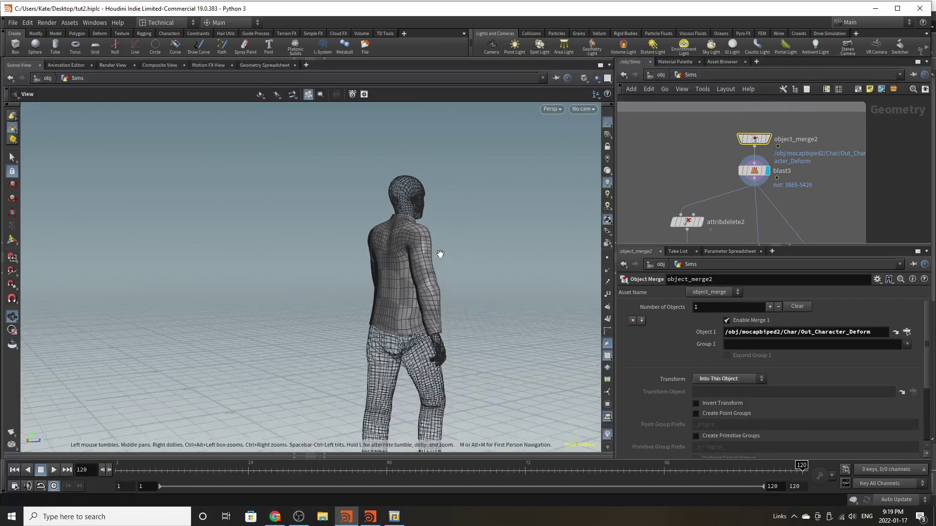
pyautogui.keyDown('alt'); pyautogui.moveTo(440, 254); pyautogui.dragTo(551, 240, button='right'); pyautogui.keyUp('alt')
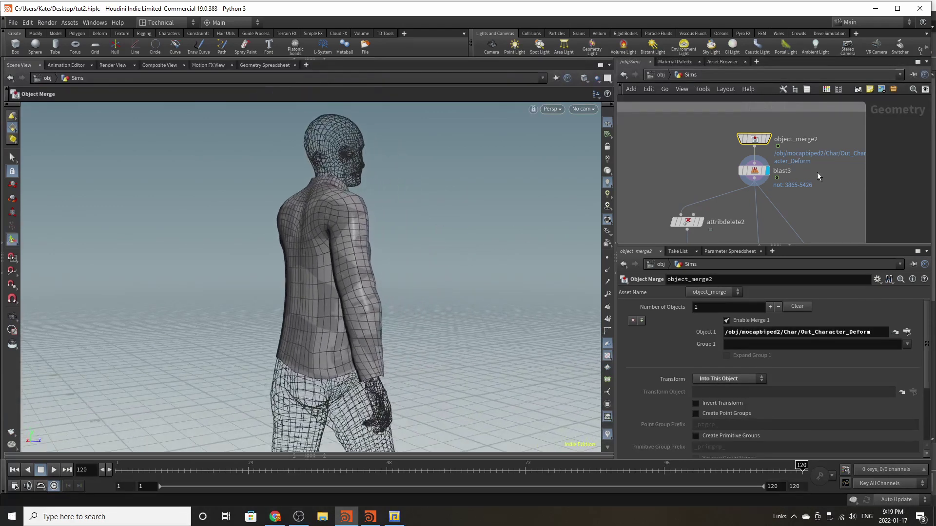
pyautogui.click(755, 173)
# Step: Display the attribdelete2 node below blast3 and check which attributes it removes
pyautogui.scroll(-4, 658, 130)
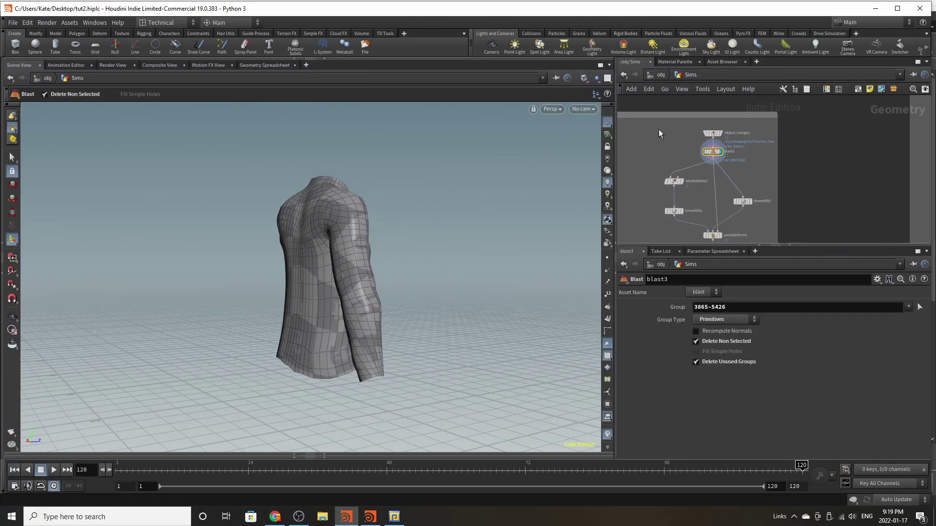
pyautogui.scroll(5, 673, 176)
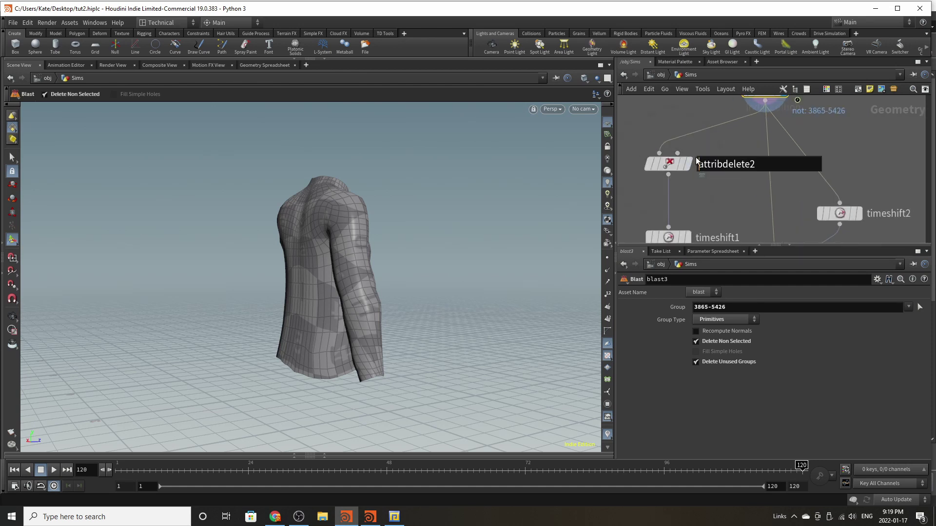
pyautogui.click(672, 165)
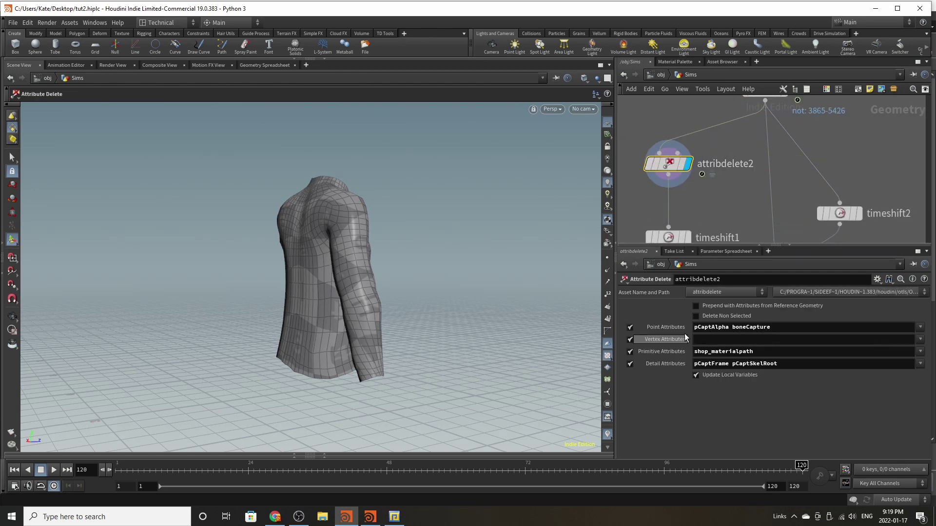
# Step: Display the timeshift1 node and check the frame it holds
pyautogui.scroll(-4, 752, 151)
pyautogui.scroll(3, 717, 191)
pyautogui.moveTo(692, 175)
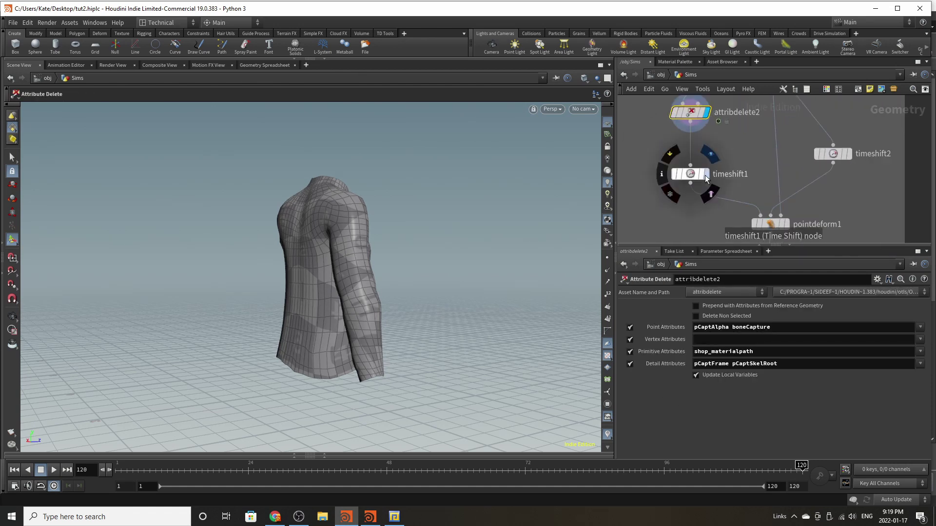
pyautogui.click(710, 155)
pyautogui.click(686, 176)
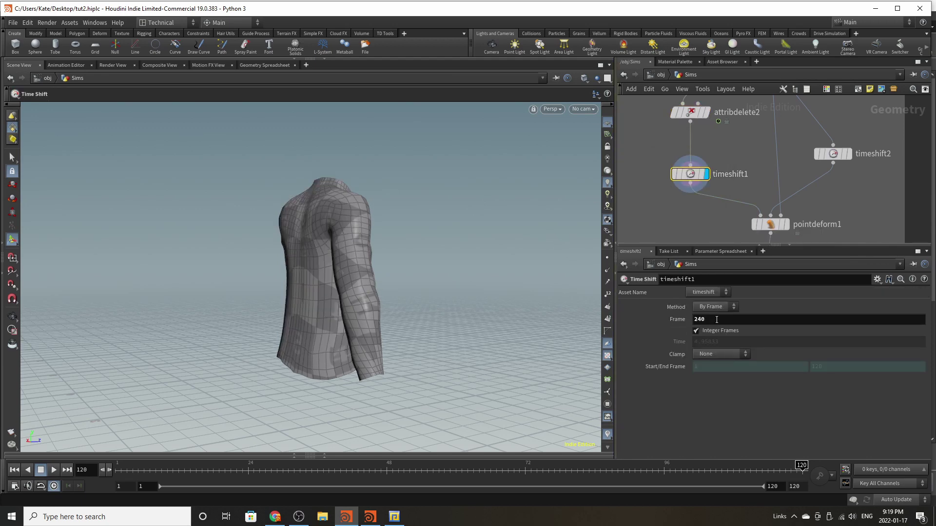
# Step: Check timeshift2's frame setting and examine the shirt produced by pointdeform1 from the front
pyautogui.click(785, 225)
pyautogui.click(761, 227)
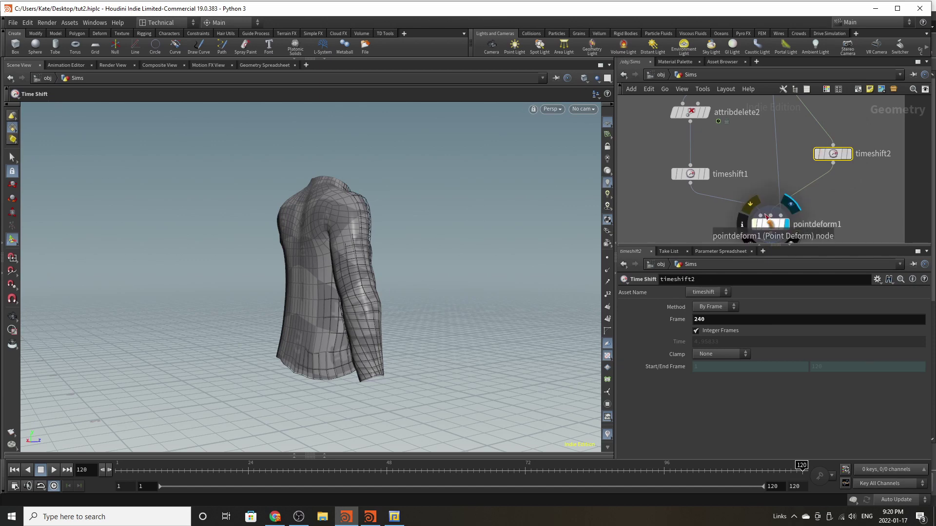
pyautogui.keyDown('alt'); pyautogui.moveTo(492, 247); pyautogui.dragTo(293, 252); pyautogui.keyUp('alt')
pyautogui.keyDown('alt'); pyautogui.moveTo(346, 235); pyautogui.dragTo(398, 203, button='right'); pyautogui.keyUp('alt')
# Step: Display the subdivide2 node below pointdeform1 and check its subdivision depth
pyautogui.scroll(-5, 731, 123)
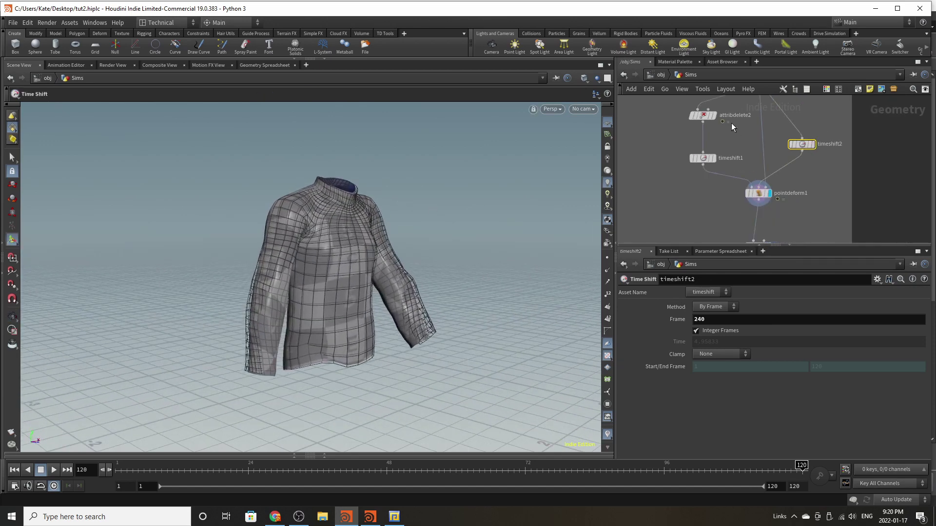
pyautogui.scroll(5, 753, 166)
pyautogui.moveTo(749, 200); pyautogui.dragTo(749, 185)
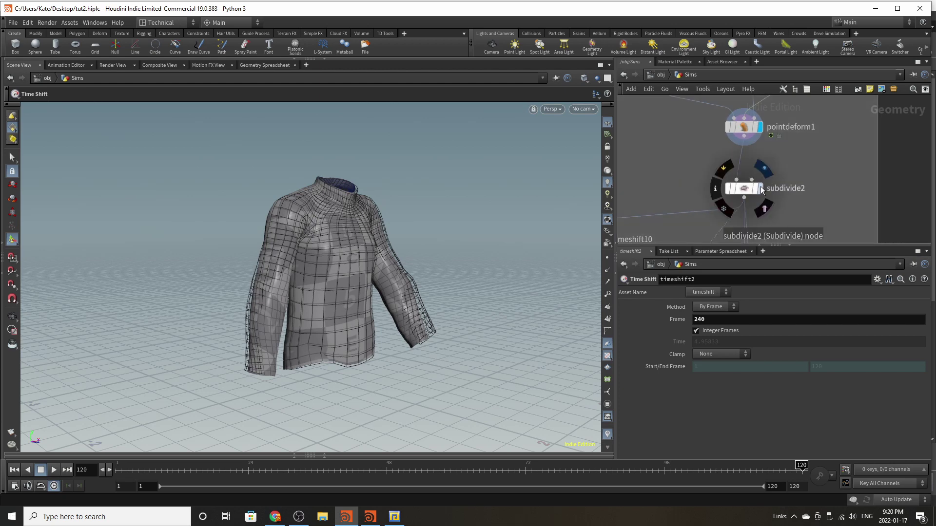
pyautogui.click(759, 188)
pyautogui.click(745, 189)
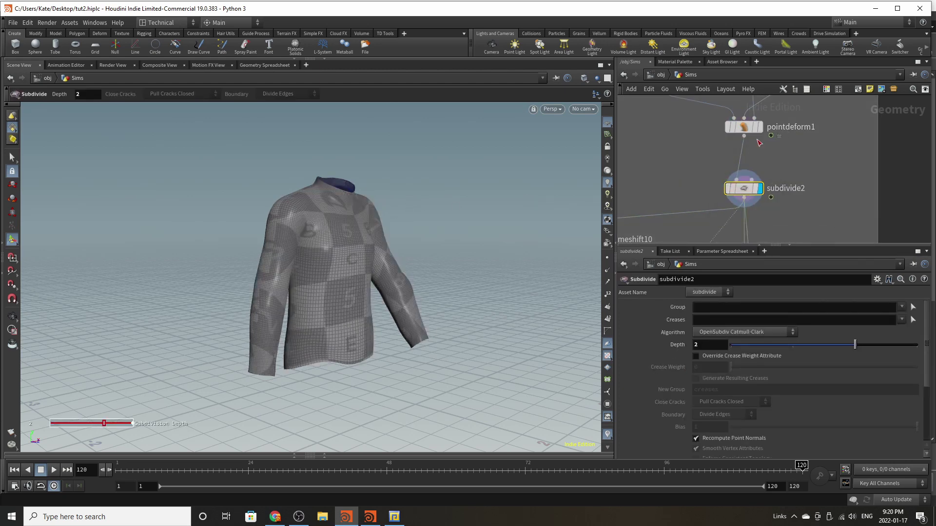
# Step: Display the timeshift10 node branching from subdivide2 and check the frame it holds
pyautogui.scroll(-5, 795, 128)
pyautogui.scroll(2, 741, 220)
pyautogui.scroll(4, 715, 157)
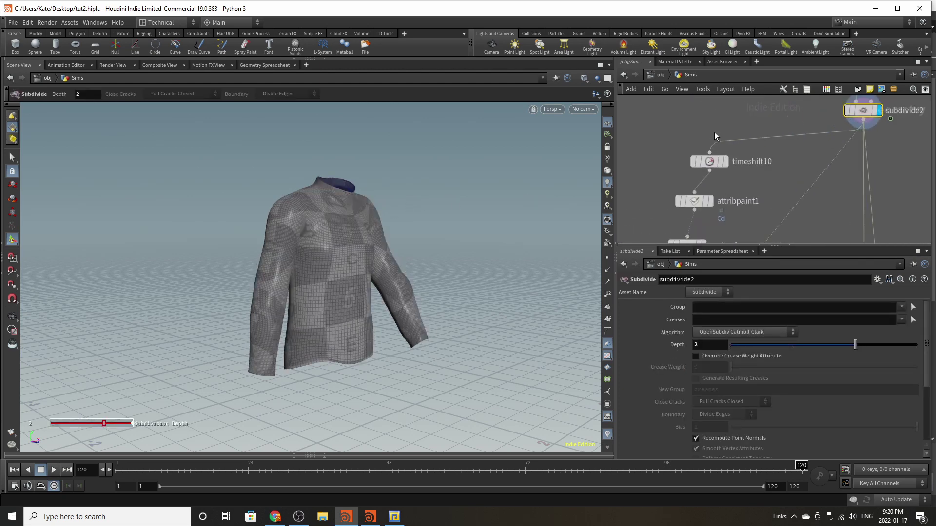
pyautogui.click(725, 164)
pyautogui.click(711, 164)
# Step: Display the attribpaint1 node and examine the painted Cd areas on the shirt's shoulders and elbows
pyautogui.keyDown('alt'); pyautogui.moveTo(362, 230); pyautogui.dragTo(277, 237); pyautogui.keyUp('alt')
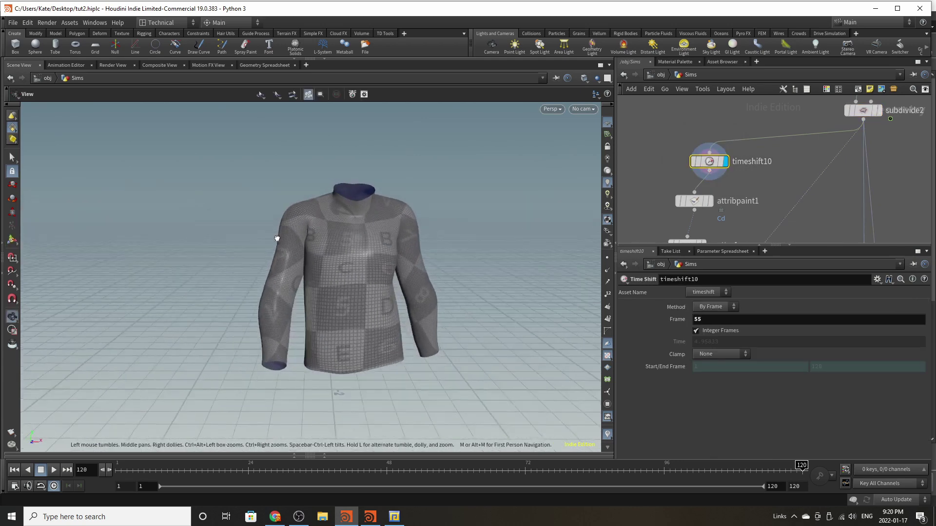
pyautogui.click(710, 202)
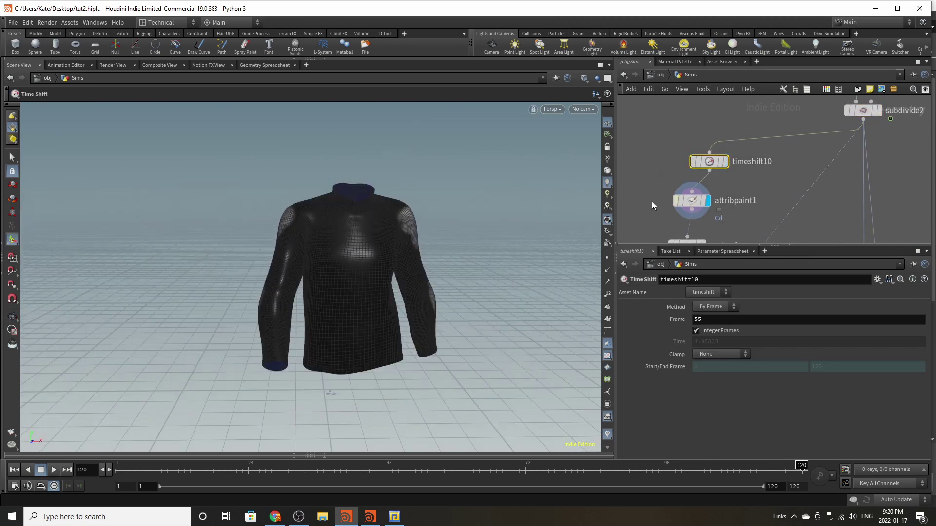
pyautogui.keyDown('alt'); pyautogui.moveTo(311, 227); pyautogui.dragTo(580, 227); pyautogui.keyUp('alt')
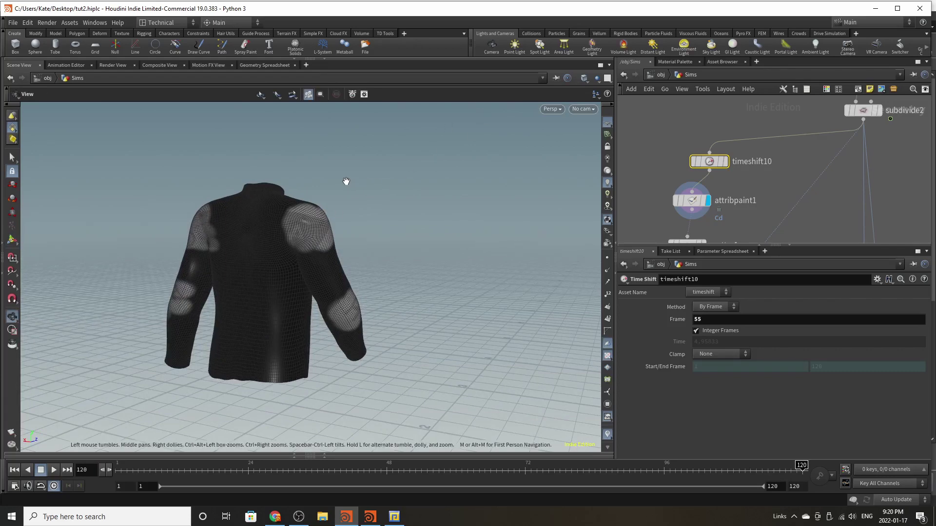
# Step: Display the scatter1 node and review its density attribute, global seed and relax settings
pyautogui.scroll(-2, 713, 126)
pyautogui.scroll(3, 697, 218)
pyautogui.click(714, 213)
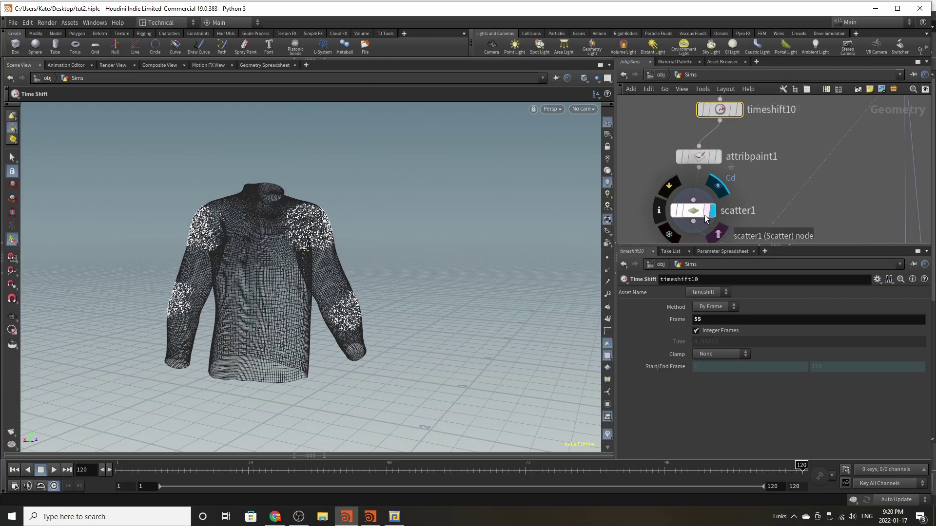
pyautogui.click(690, 219)
pyautogui.scroll(2, 846, 375)
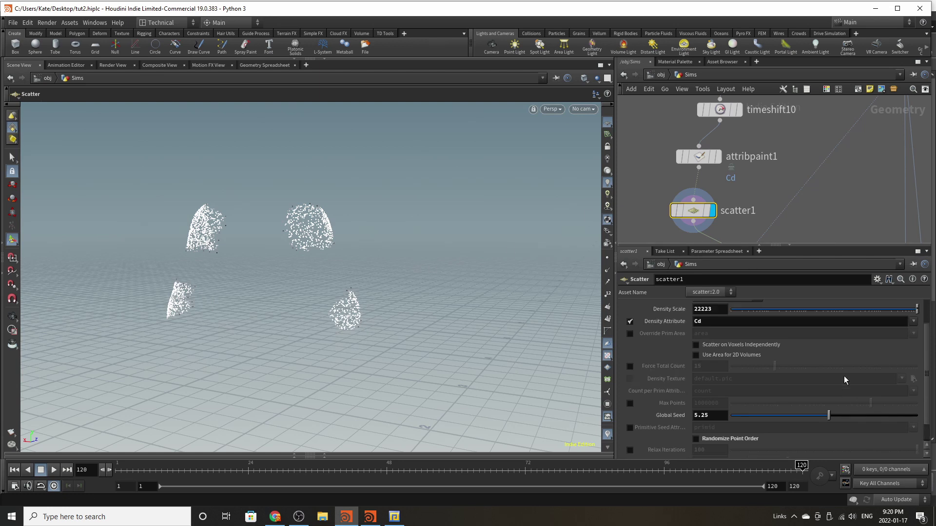
pyautogui.scroll(-2, 843, 376)
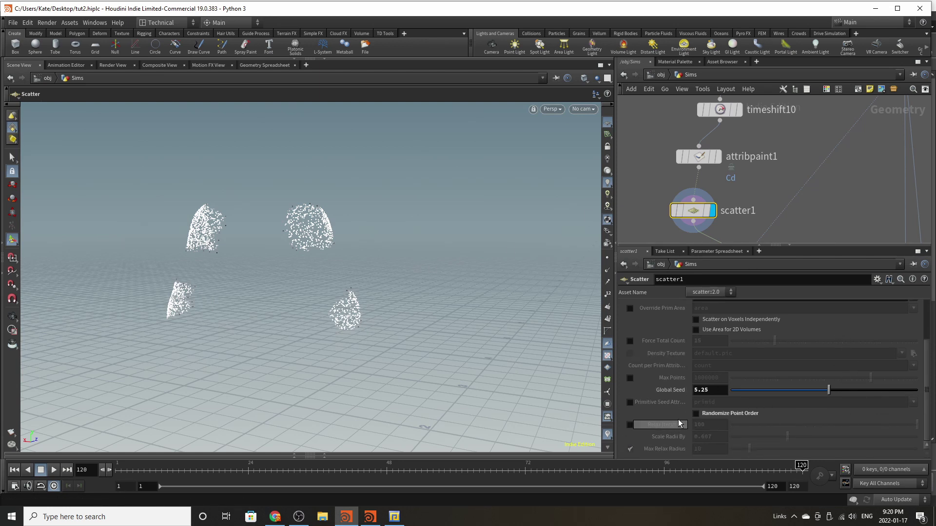
# Step: Display the ray1 node below scatter1, check its projection method and scrub the timeline to frame 110
pyautogui.scroll(1, 697, 404)
pyautogui.scroll(2, 682, 419)
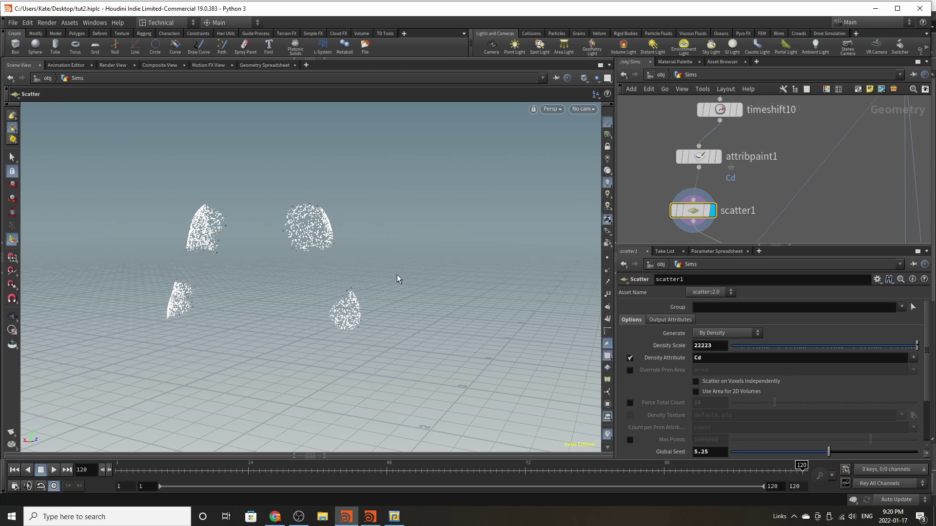
pyautogui.scroll(-3, 715, 128)
pyautogui.scroll(3, 725, 209)
pyautogui.click(752, 208)
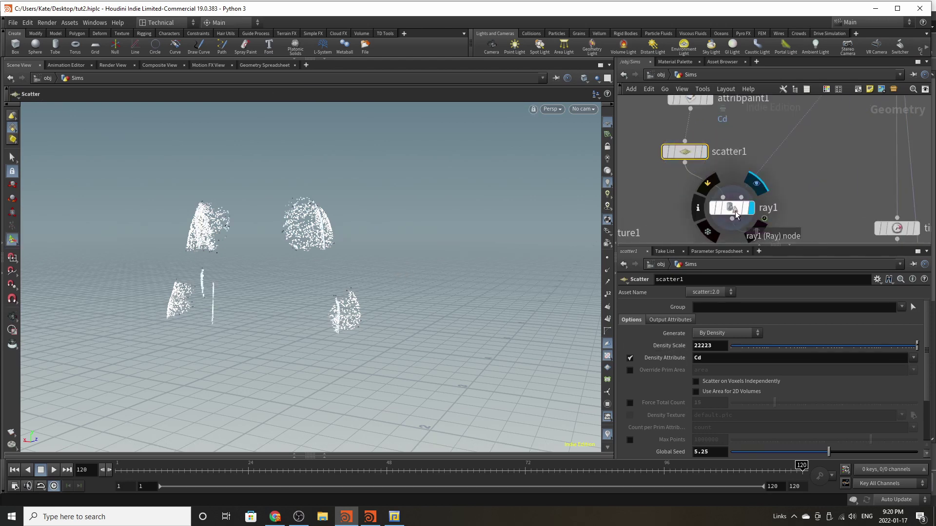
pyautogui.click(734, 210)
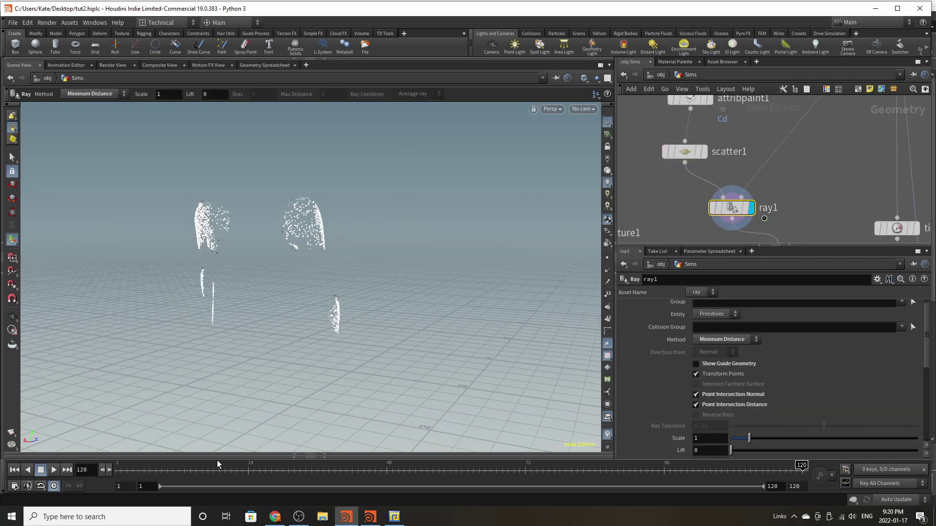
pyautogui.moveTo(218, 469)
pyautogui.mouseDown()
pyautogui.moveTo(856, 463)
pyautogui.moveTo(414, 458)
pyautogui.moveTo(158, 436)
pyautogui.moveTo(569, 446)
pyautogui.moveTo(754, 412)
pyautogui.moveTo(745, 390)
pyautogui.mouseUp()
# Step: Display the timeshift11 node below ray1 and check the frame it holds
pyautogui.scroll(-5, 763, 193)
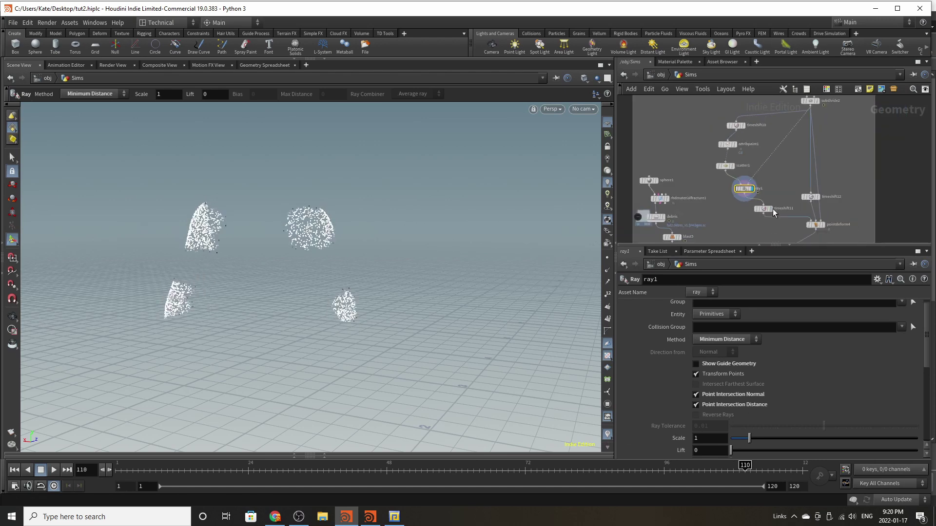
pyautogui.scroll(4, 774, 209)
pyautogui.click(770, 209)
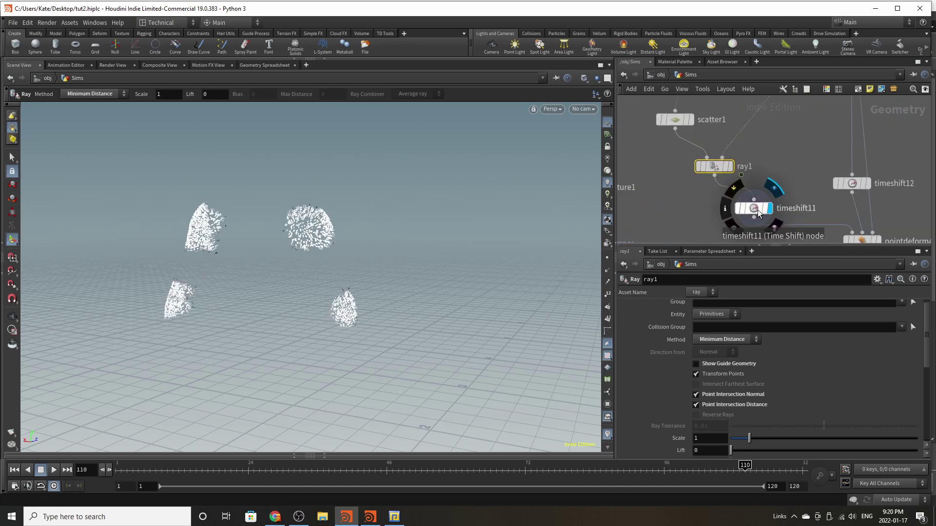
pyautogui.click(757, 209)
pyautogui.scroll(-3, 771, 141)
pyautogui.scroll(3, 871, 210)
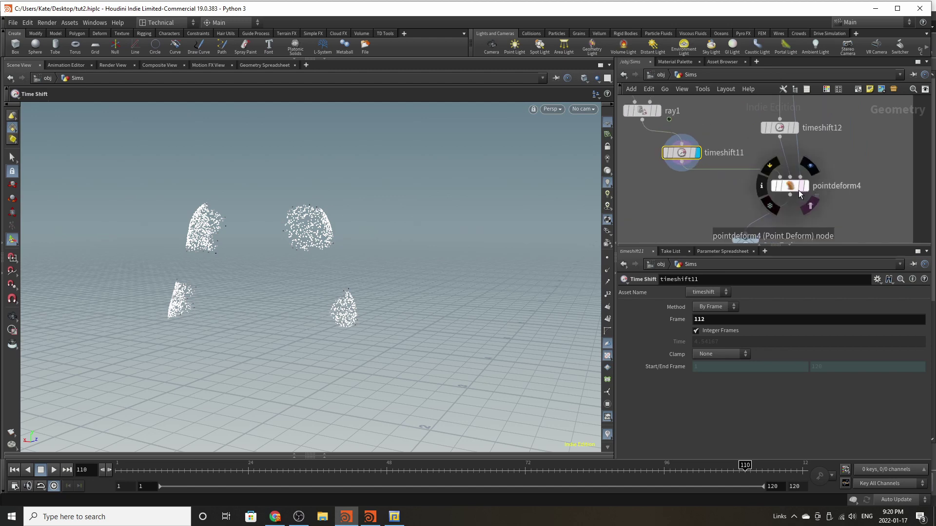
# Step: Reposition and display the pointdeform4 node, and set its capture radius to 0.1
pyautogui.moveTo(798, 189); pyautogui.dragTo(754, 193)
pyautogui.click(756, 196)
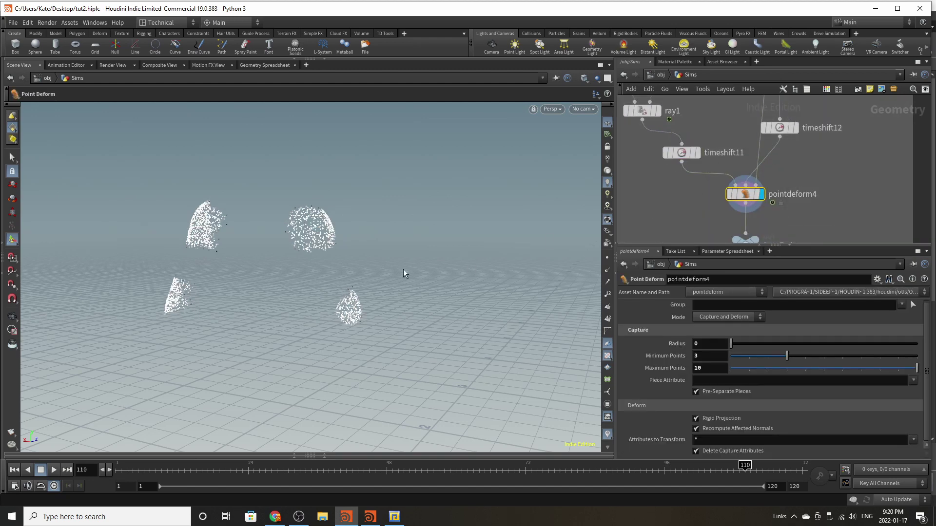
pyautogui.moveTo(780, 180); pyautogui.dragTo(778, 225, button='middle')
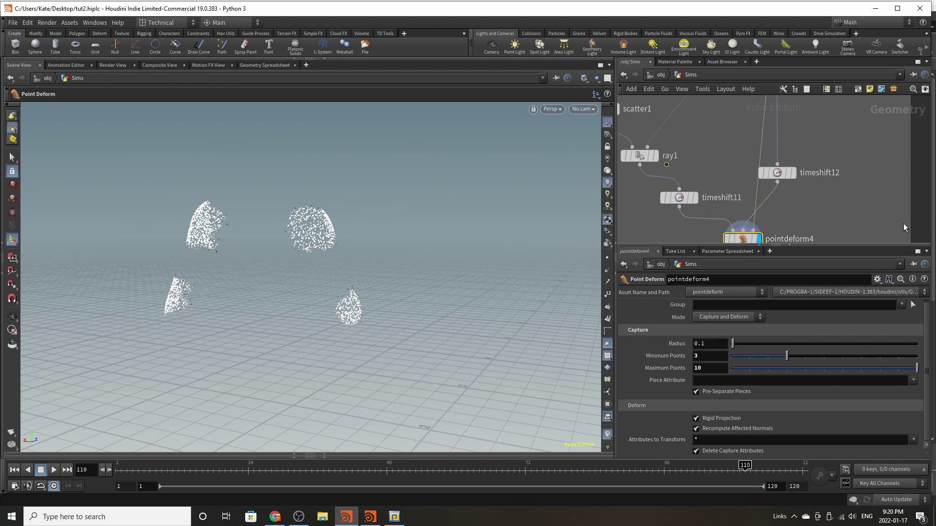
# Step: Compare the frames held by timeshift12 and timeshift11, and move both nodes farther apart above pointdeform4
pyautogui.click(775, 175)
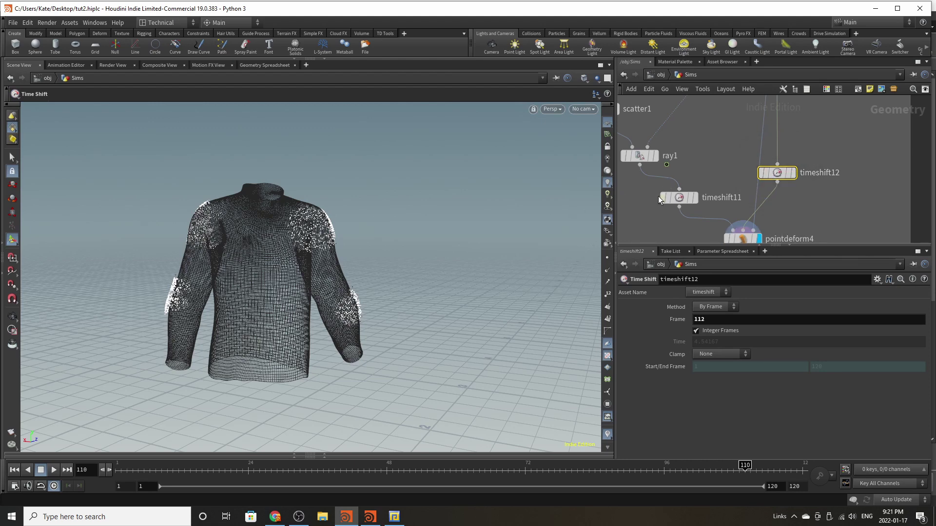
pyautogui.click(680, 197)
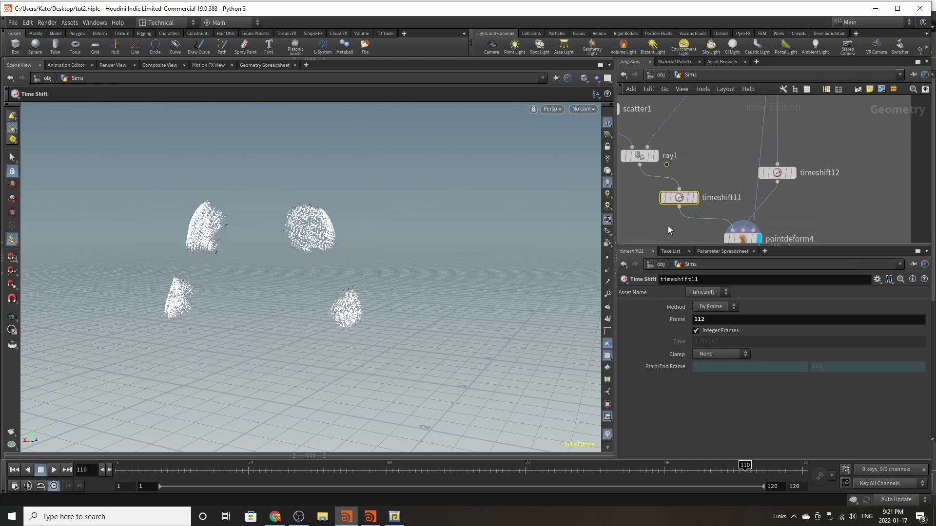
pyautogui.click(775, 175)
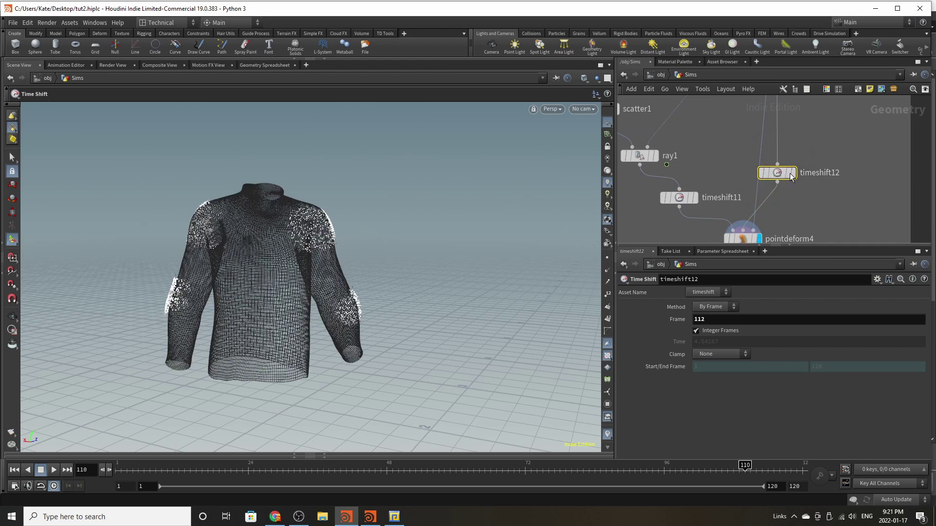
pyautogui.moveTo(776, 174); pyautogui.dragTo(789, 176)
pyautogui.moveTo(679, 197); pyautogui.dragTo(649, 189)
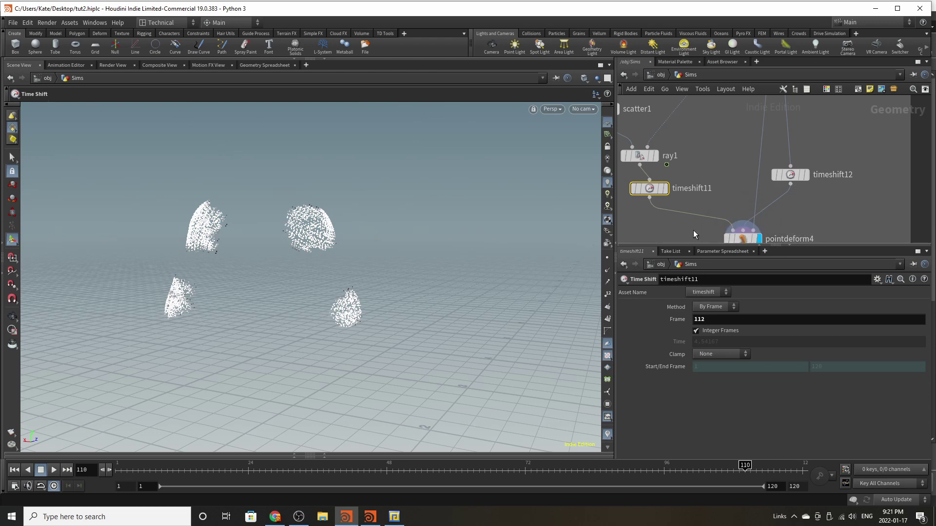
# Step: Copy the Frame parameter of timeshift11 and paste it as a reference into the Frame parameter of timeshift12
pyautogui.rightClick(720, 317)
pyautogui.click(764, 372)
pyautogui.click(793, 173)
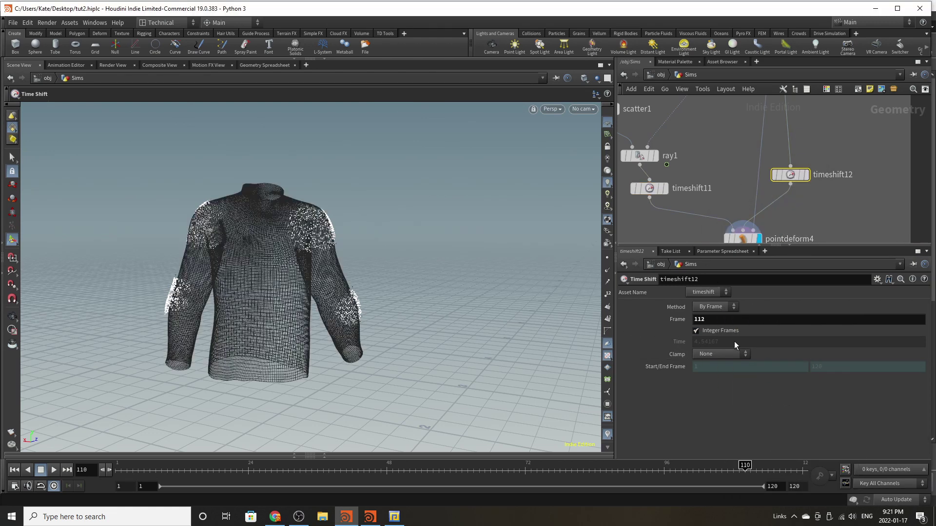
pyautogui.rightClick(734, 317)
pyautogui.click(778, 405)
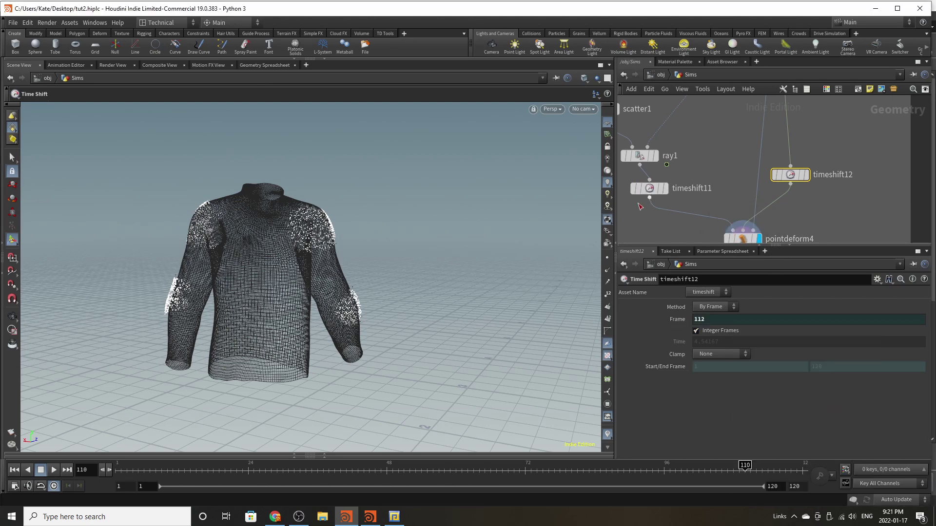
# Step: Display the Out_Emitter null below pointdeform4 and examine the points it outputs
pyautogui.scroll(-4, 814, 130)
pyautogui.scroll(4, 790, 190)
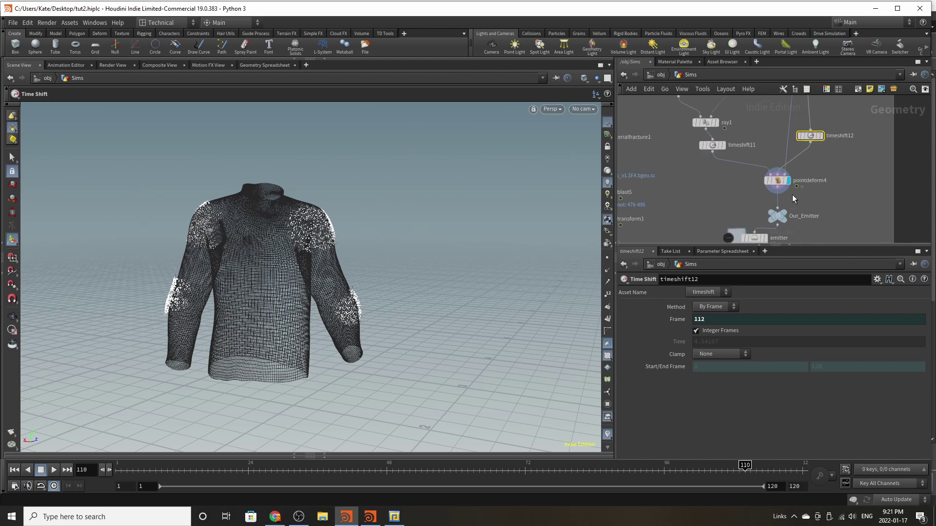
pyautogui.moveTo(775, 235); pyautogui.dragTo(775, 224)
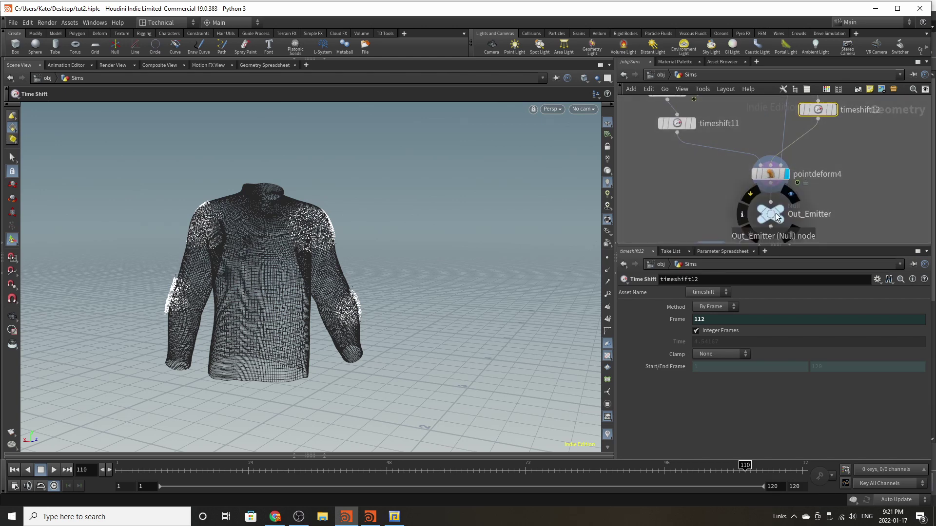
pyautogui.click(781, 209)
pyautogui.click(774, 215)
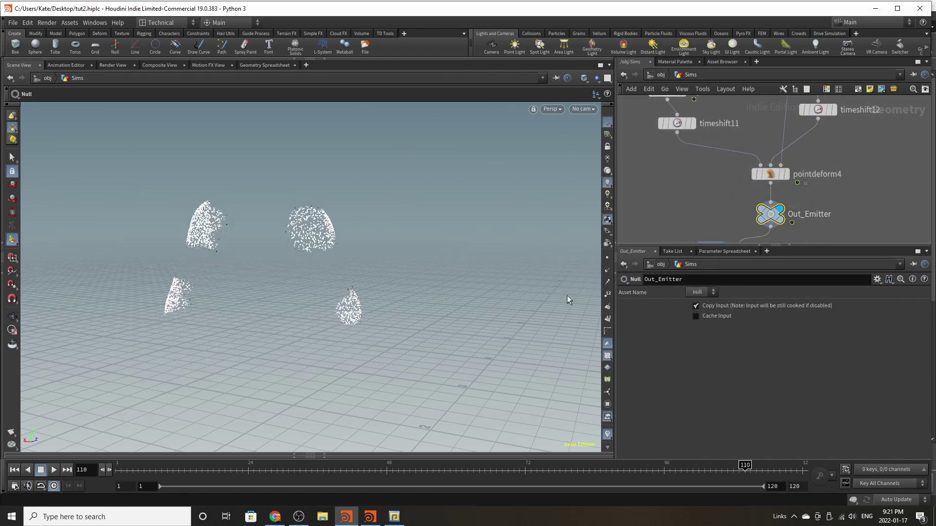
# Step: Display the emitter file cache below Out_Emitter and review its caching settings
pyautogui.scroll(-3, 831, 160)
pyautogui.scroll(5, 788, 207)
pyautogui.click(762, 210)
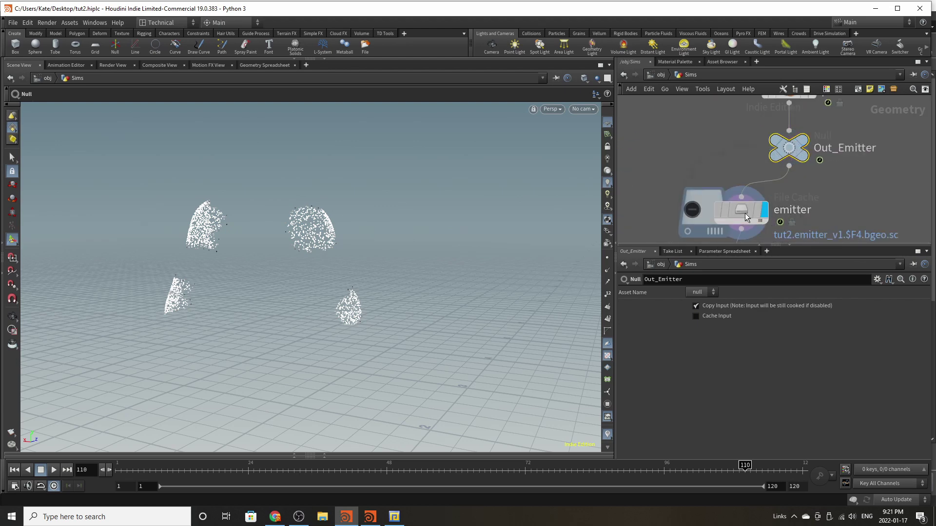
pyautogui.click(744, 212)
# Step: Display the attribrandomize3 node and check its pscale attribute, global scale and minimum and maximum values
pyautogui.scroll(-4, 785, 124)
pyautogui.scroll(3, 771, 209)
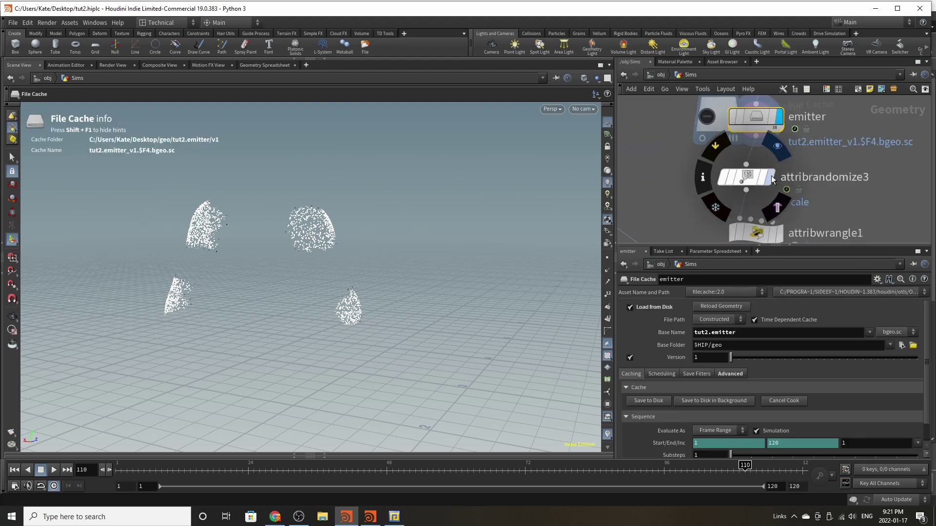
pyautogui.click(770, 175)
pyautogui.click(749, 179)
pyautogui.scroll(-3, 780, 120)
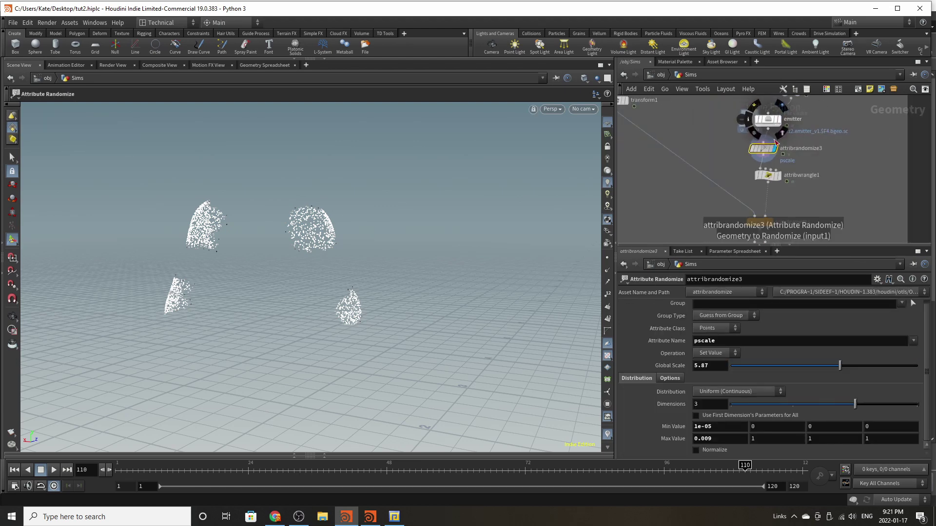
# Step: Display the attribwrangle1 node and read its VEXpression for the point orientation
pyautogui.scroll(3, 780, 176)
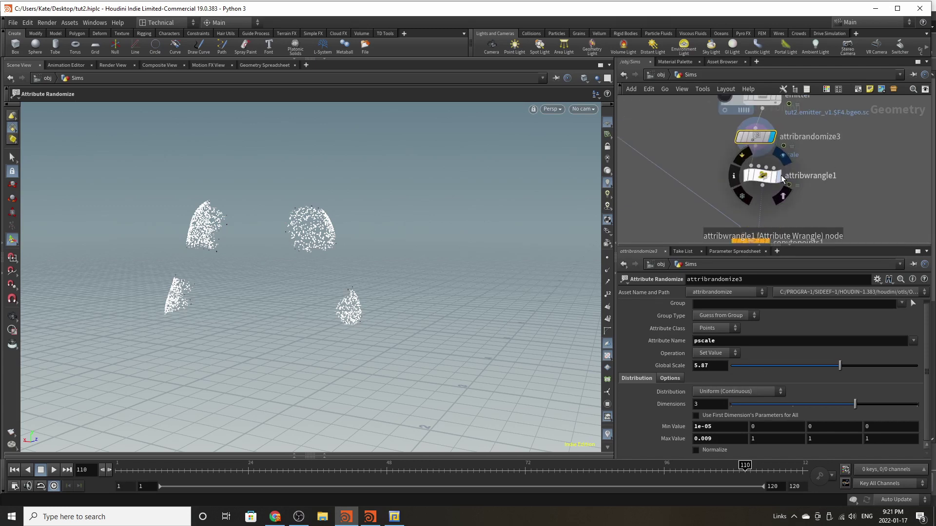
pyautogui.click(778, 176)
pyautogui.click(758, 176)
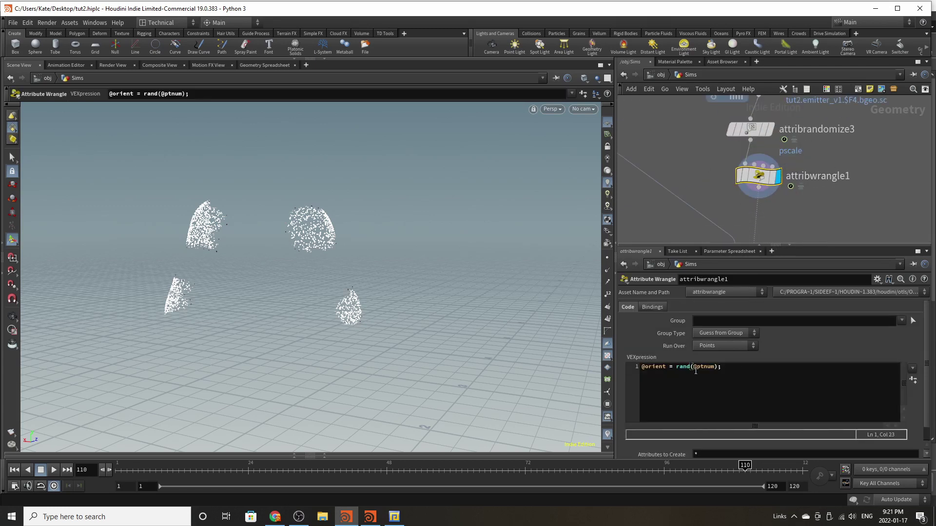
# Step: Reposition the sphere1 node above rbdmaterialfracture1, display it and examine the polygon mesh sphere
pyautogui.scroll(-5, 762, 210)
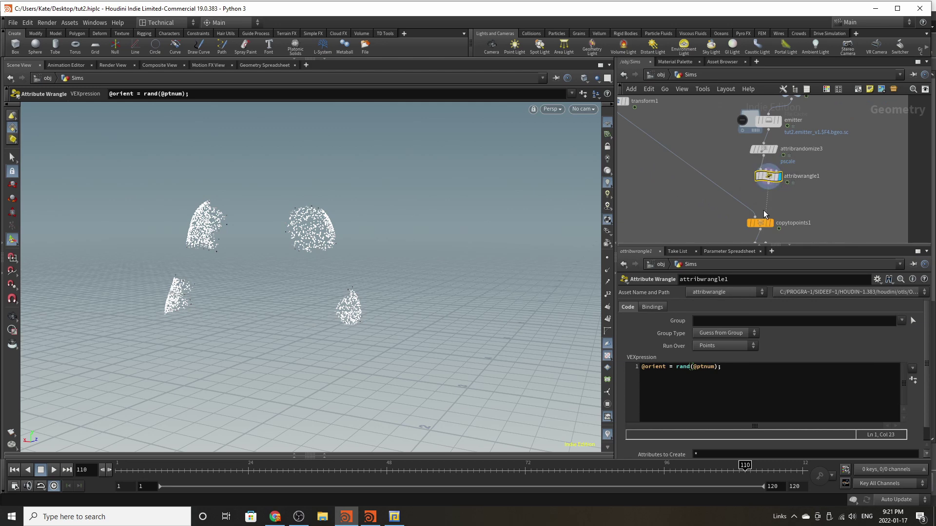
pyautogui.scroll(5, 697, 153)
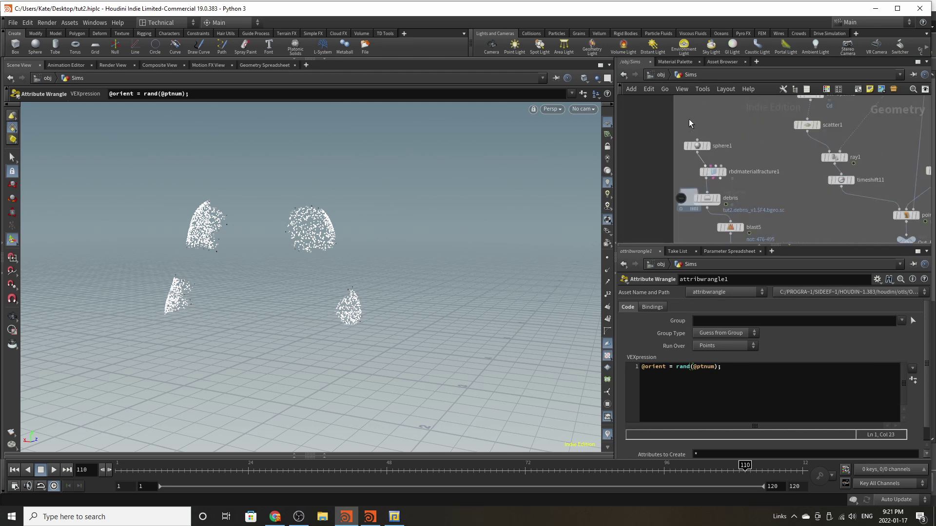
pyautogui.moveTo(697, 145); pyautogui.dragTo(707, 141)
pyautogui.click(719, 140)
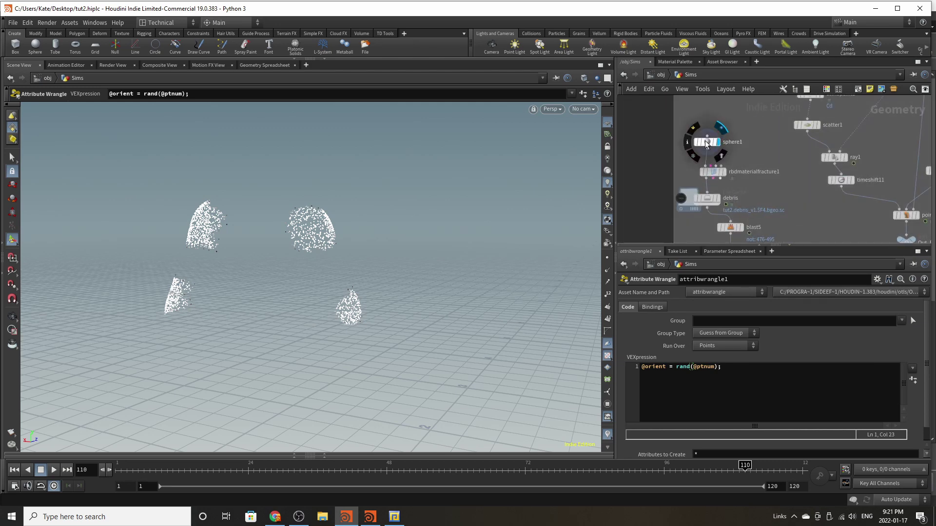
pyautogui.click(699, 141)
pyautogui.hotkey('space', 'h')
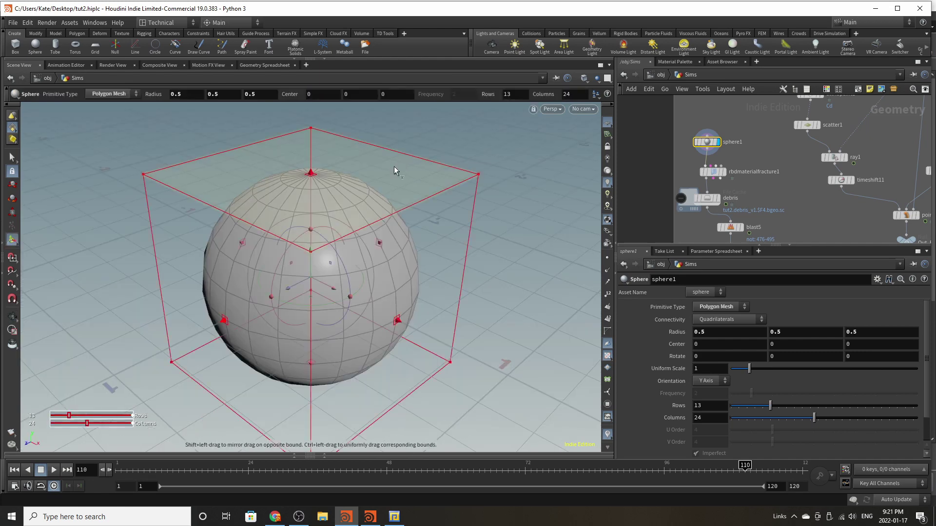
pyautogui.moveTo(509, 166); pyautogui.dragTo(443, 189, button='middle')
pyautogui.moveTo(443, 188); pyautogui.dragTo(369, 226, button='right')
pyautogui.moveTo(370, 226); pyautogui.dragTo(430, 195)
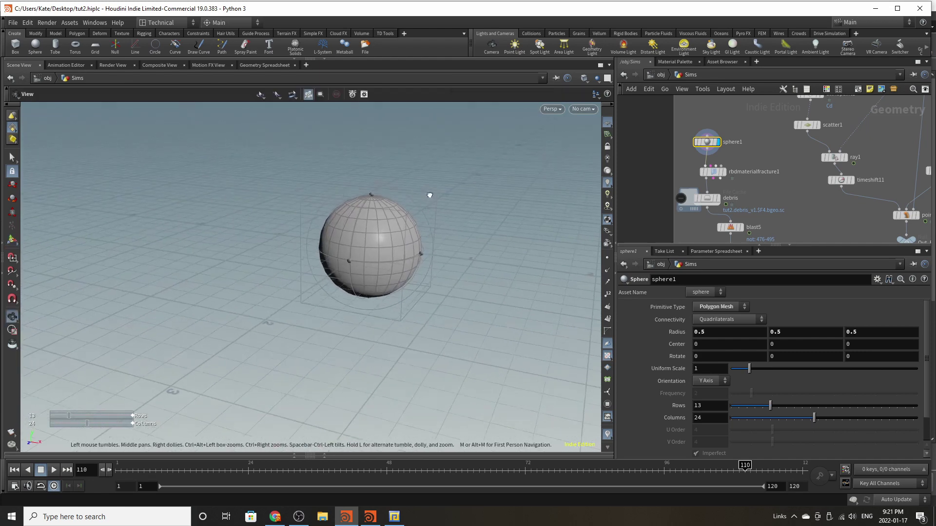
pyautogui.moveTo(431, 195); pyautogui.dragTo(573, 124, button='right')
pyautogui.press('Return')
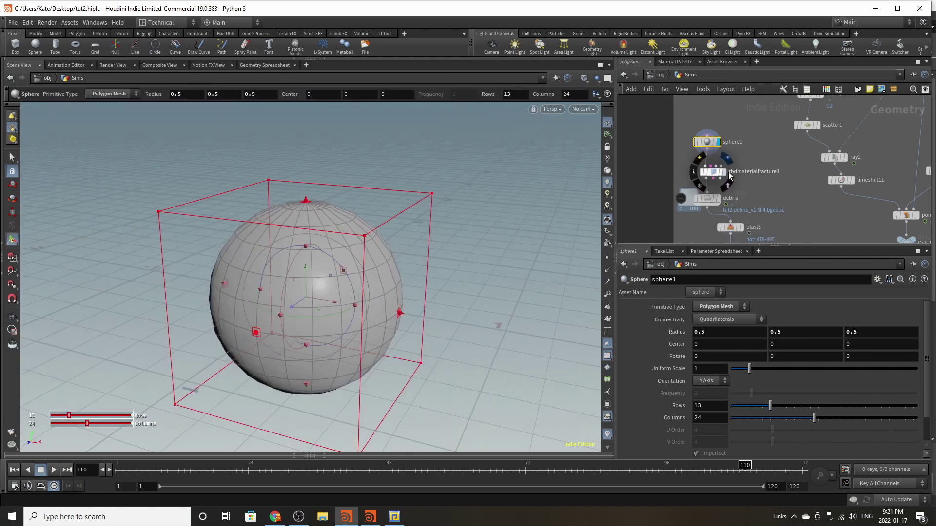
# Step: Display the rbdmaterialfracture1 node, check its material type, and review the debris file cache's settings
pyautogui.click(715, 171)
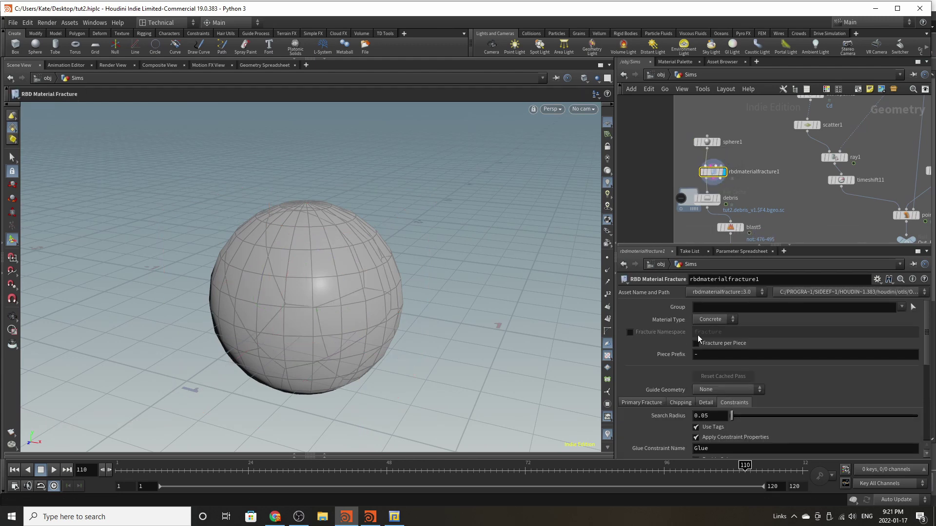
pyautogui.scroll(-2, 695, 371)
pyautogui.scroll(4, 677, 405)
pyautogui.moveTo(735, 155); pyautogui.dragTo(736, 139, button='middle')
pyautogui.click(718, 181)
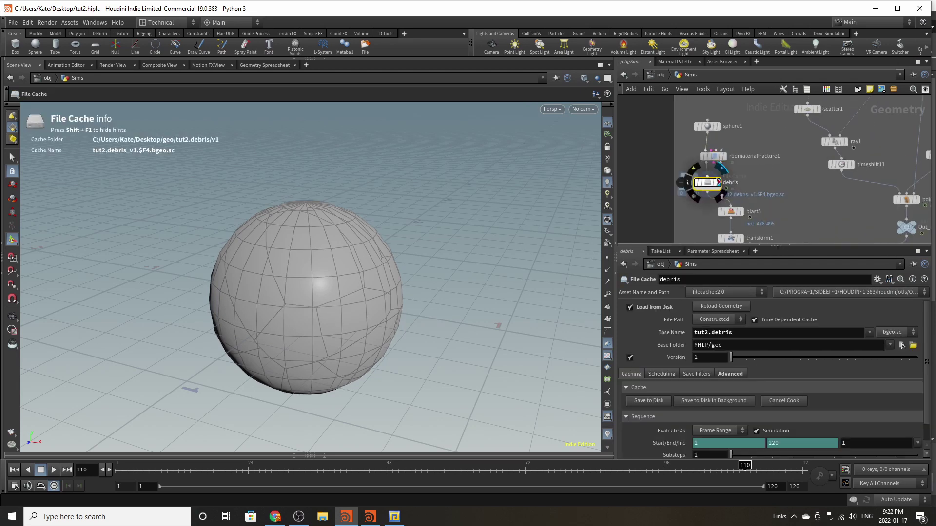
# Step: Display blast5 and transform1 in turn, checking the isolated debris piece's primitive group and its translation to the origin
pyautogui.scroll(-1, 747, 167)
pyautogui.scroll(2, 745, 194)
pyautogui.click(750, 181)
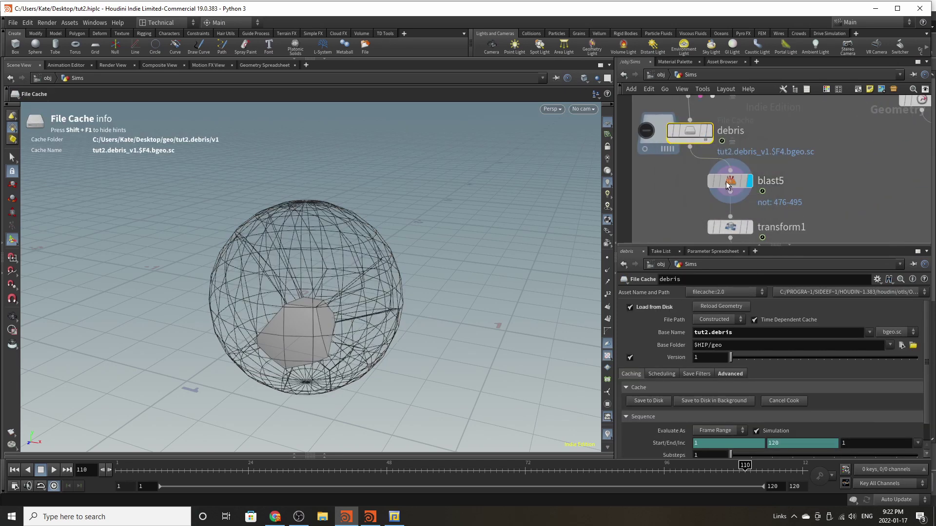
pyautogui.click(726, 182)
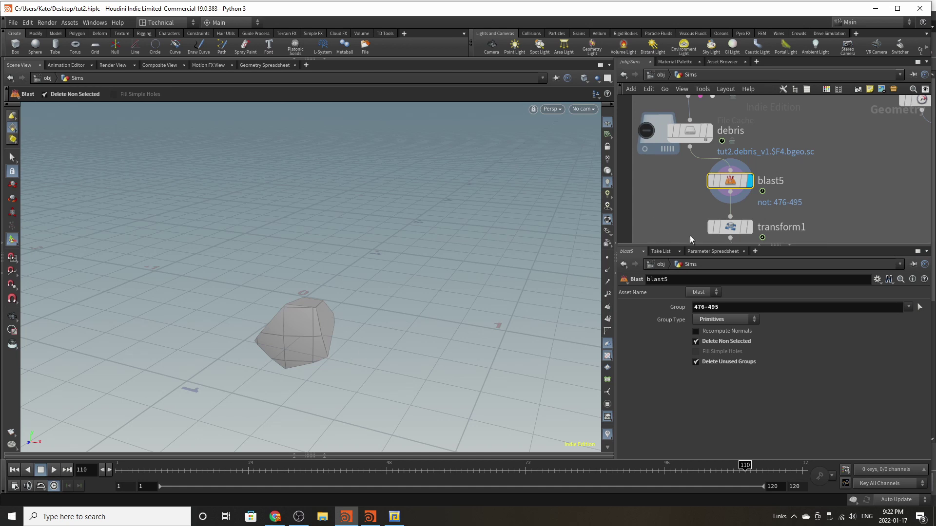
pyautogui.click(751, 228)
pyautogui.click(730, 228)
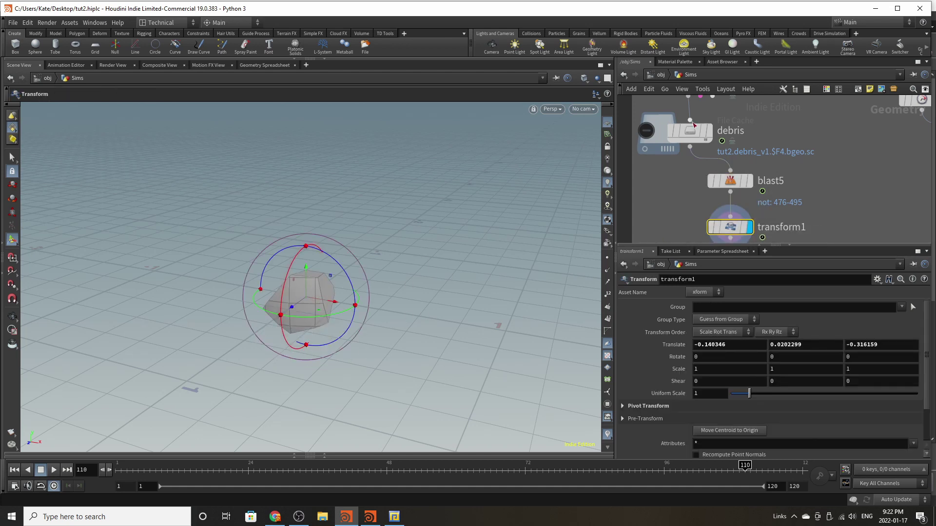
# Step: Display the copytopoints1 node, scrub the timeline to frame 113 and examine the rocks copied onto the emitter points
pyautogui.scroll(-5, 679, 153)
pyautogui.scroll(1, 700, 200)
pyautogui.scroll(3, 762, 209)
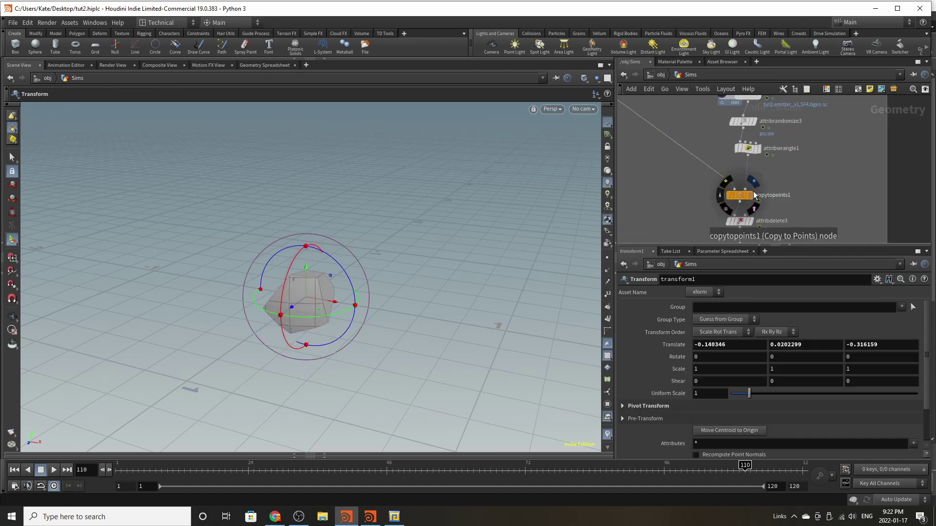
pyautogui.click(750, 195)
pyautogui.click(742, 196)
pyautogui.keyDown('alt'); pyautogui.moveTo(320, 266); pyautogui.dragTo(446, 214); pyautogui.keyUp('alt')
pyautogui.moveTo(228, 469); pyautogui.dragTo(762, 468)
pyautogui.scroll(-1, 765, 157)
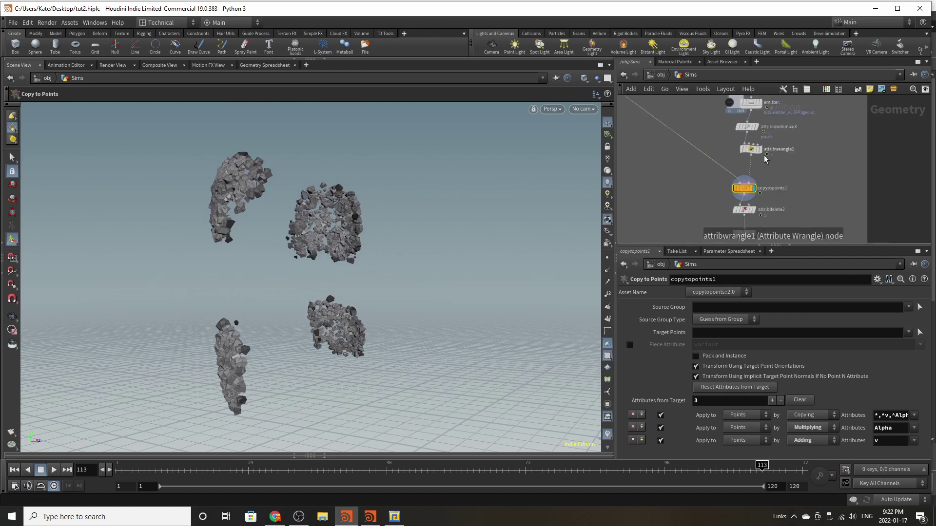
# Step: Display attribdelete3 and color1 in turn, checking the removed point attributes and the colour ramp on the rocks from above
pyautogui.scroll(3, 763, 165)
pyautogui.click(716, 195)
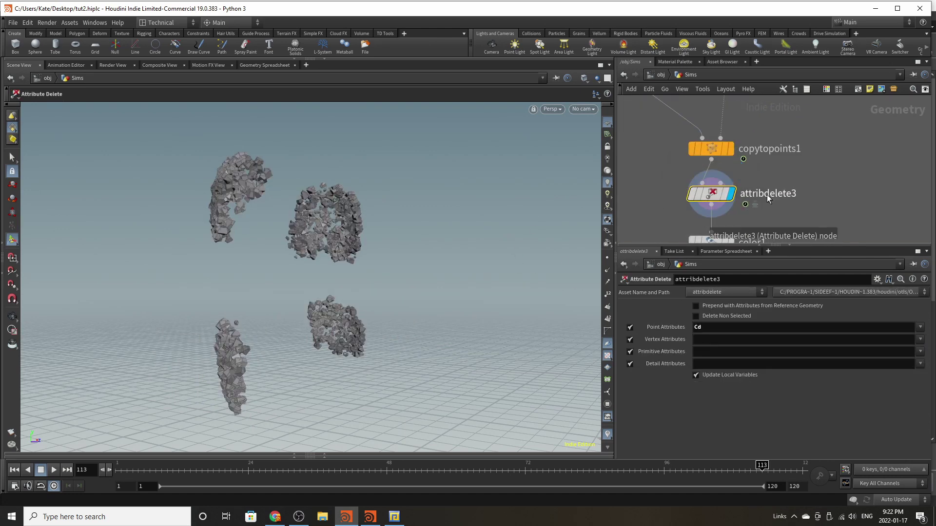
pyautogui.scroll(-3, 763, 202)
pyautogui.click(744, 227)
pyautogui.click(734, 228)
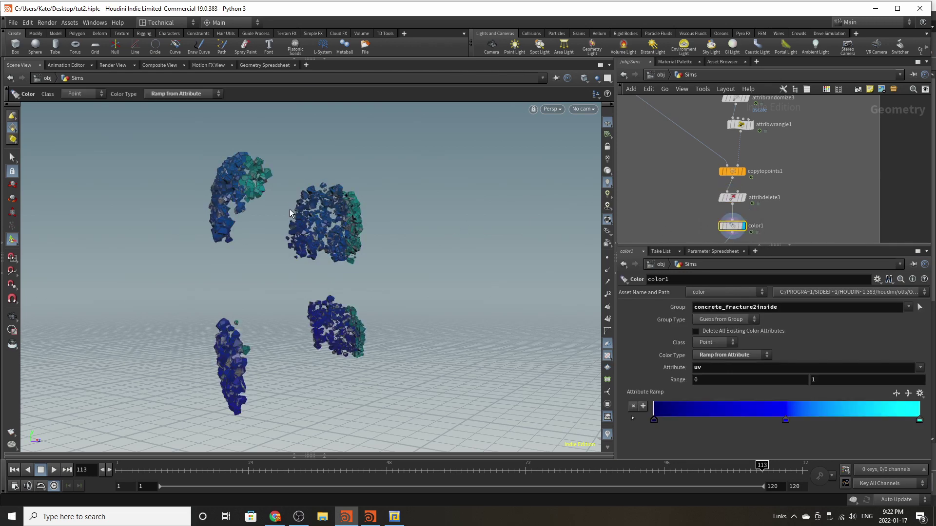
pyautogui.keyDown('alt'); pyautogui.moveTo(290, 209); pyautogui.dragTo(252, 279); pyautogui.keyUp('alt')
pyautogui.keyDown('alt'); pyautogui.moveTo(246, 204); pyautogui.dragTo(291, 226); pyautogui.keyUp('alt')
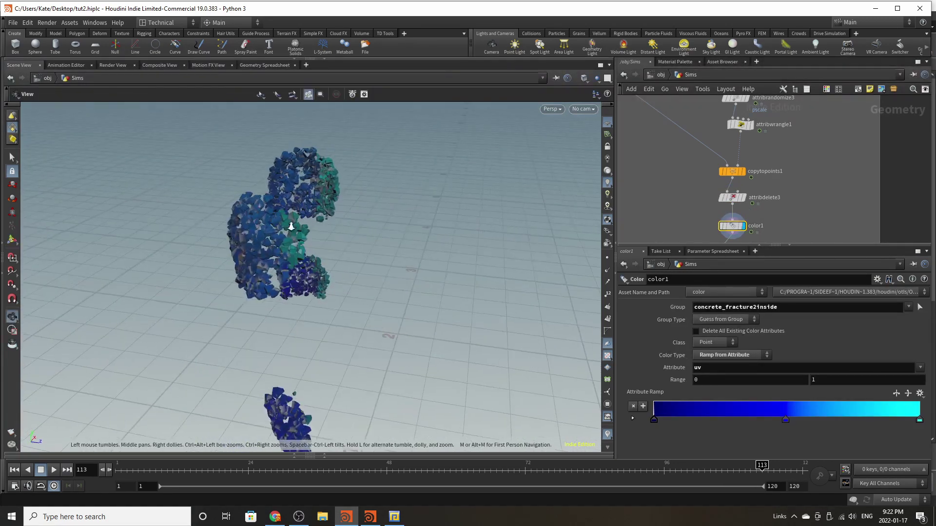
pyautogui.keyDown('alt'); pyautogui.moveTo(292, 225); pyautogui.dragTo(264, 214, button='right'); pyautogui.keyUp('alt')
pyautogui.keyDown('alt'); pyautogui.moveTo(263, 215); pyautogui.dragTo(249, 206, button='middle'); pyautogui.keyUp('alt')
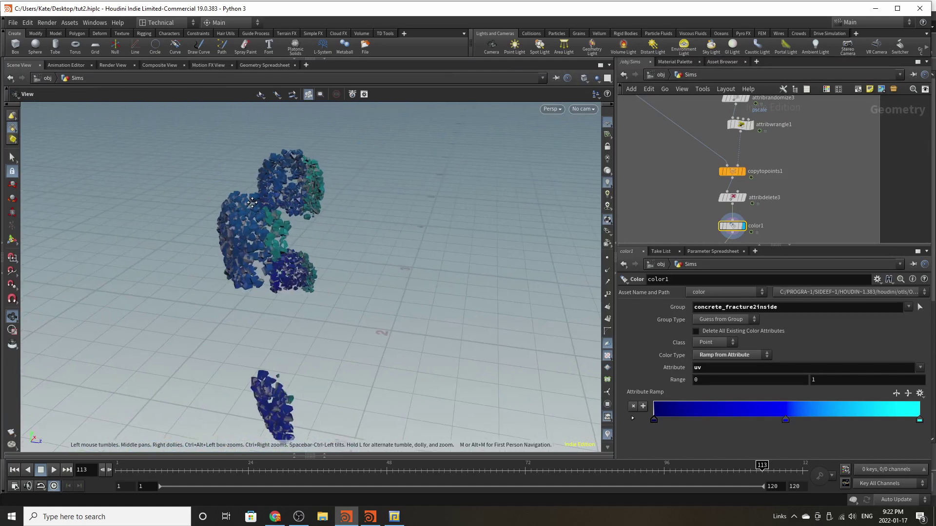
# Step: Display attribblur1 and the Out_Rocks_Shoulders null in turn, checking the blurred colour attribute and the final packed rocks
pyautogui.scroll(-5, 656, 121)
pyautogui.scroll(5, 699, 199)
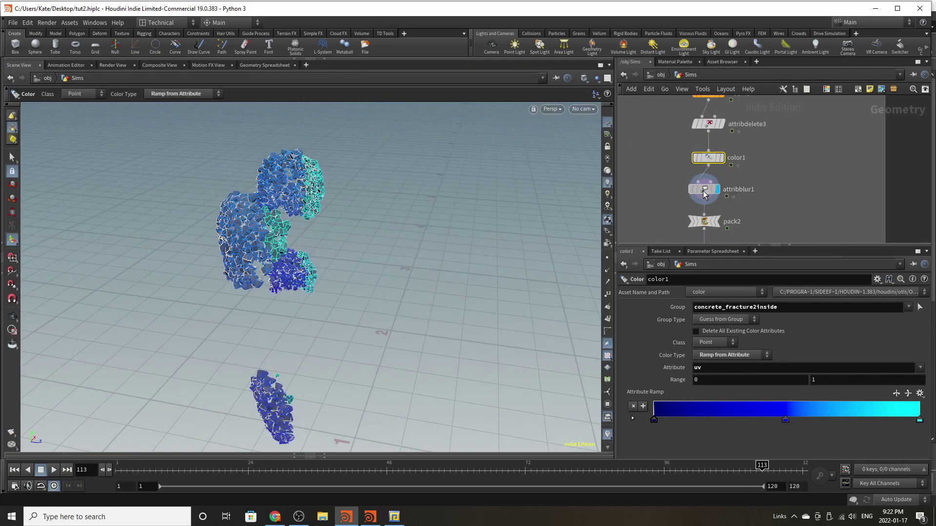
pyautogui.click(703, 192)
pyautogui.scroll(-4, 686, 151)
pyautogui.scroll(5, 690, 200)
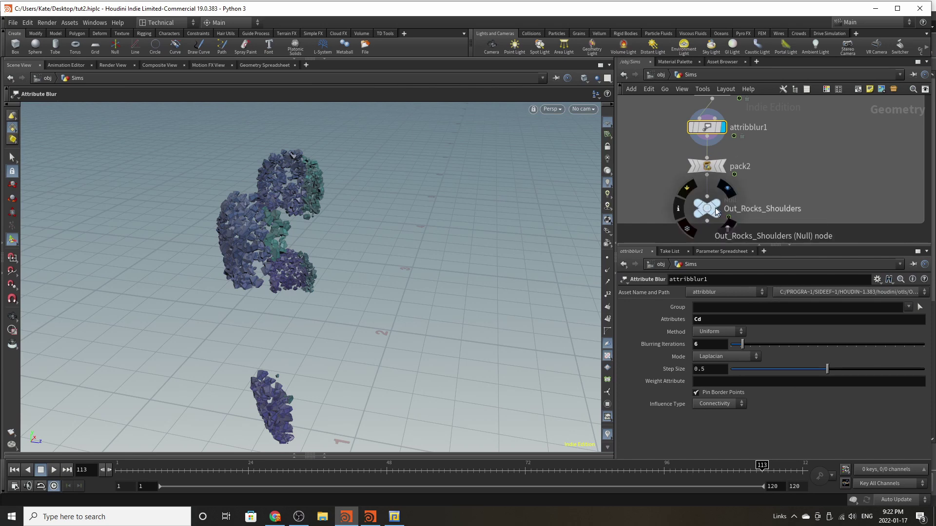
pyautogui.click(715, 206)
pyautogui.click(708, 211)
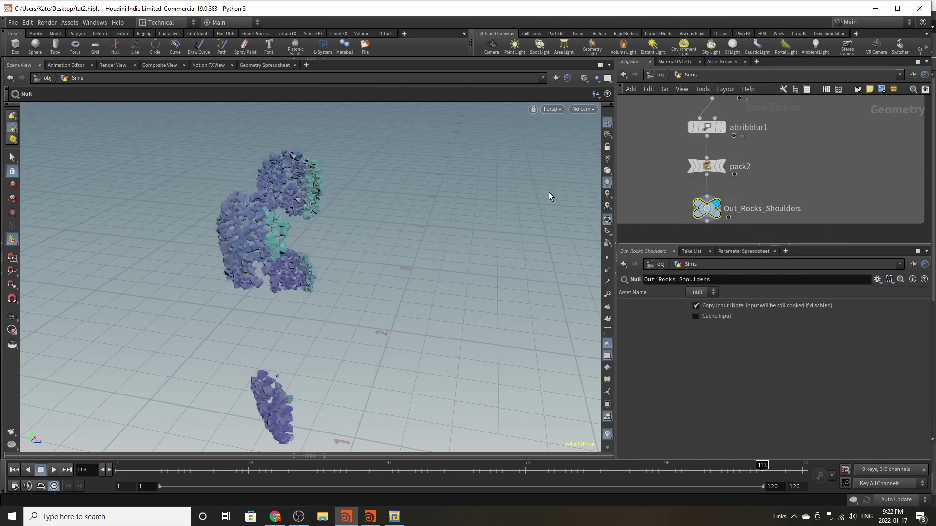
# Step: Return to the object level, display Render_Shirt_Rocks and scrub to frame 112 to examine the rocks on the character's back
pyautogui.click(661, 75)
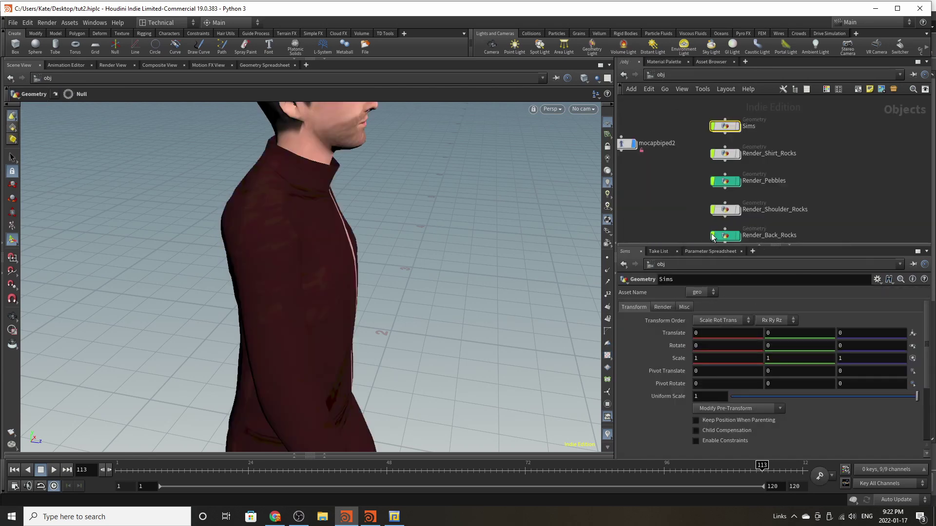
pyautogui.click(737, 211)
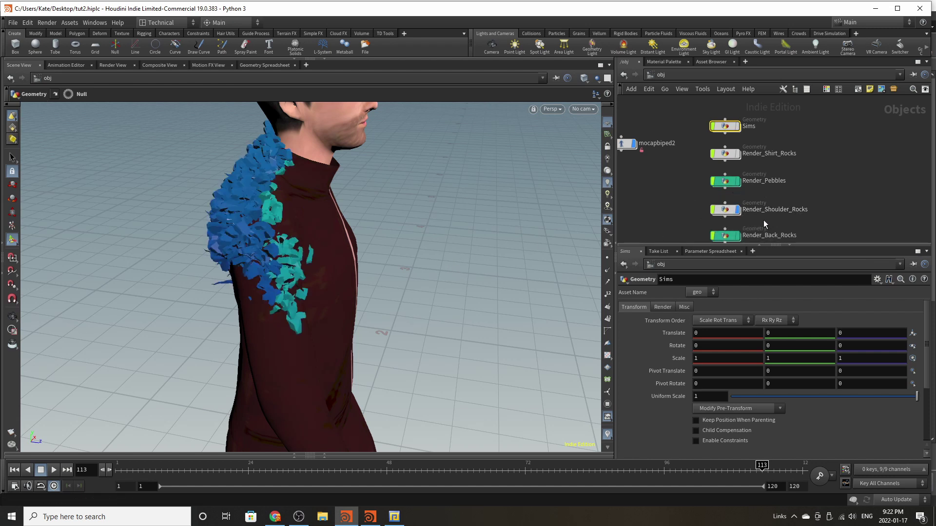
pyautogui.click(742, 195)
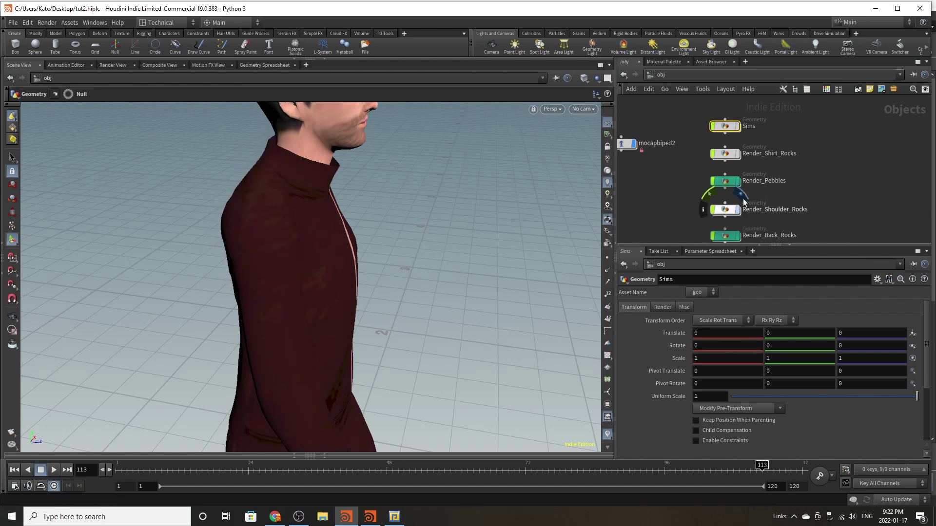
pyautogui.click(736, 147)
pyautogui.click(738, 153)
pyautogui.click(737, 154)
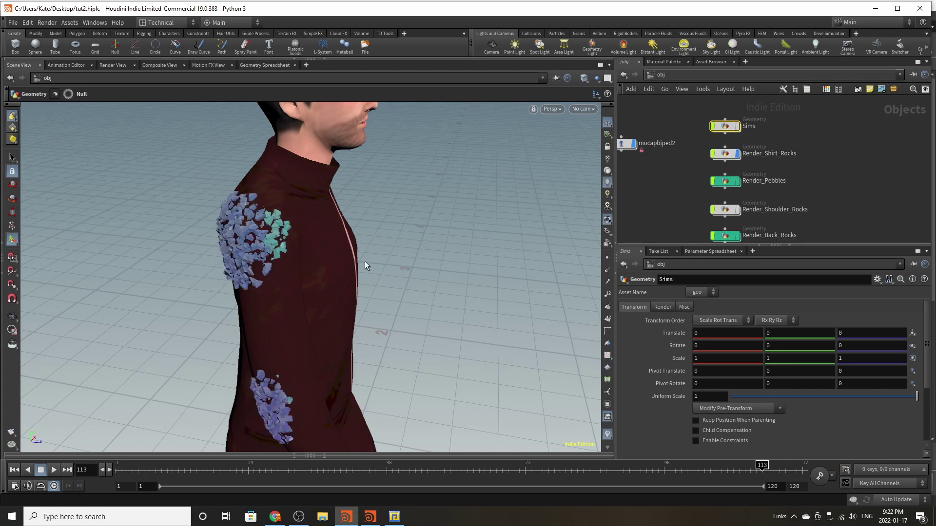
pyautogui.keyDown('alt'); pyautogui.moveTo(344, 274); pyautogui.dragTo(434, 249); pyautogui.keyUp('alt')
pyautogui.moveTo(188, 478); pyautogui.dragTo(756, 446)
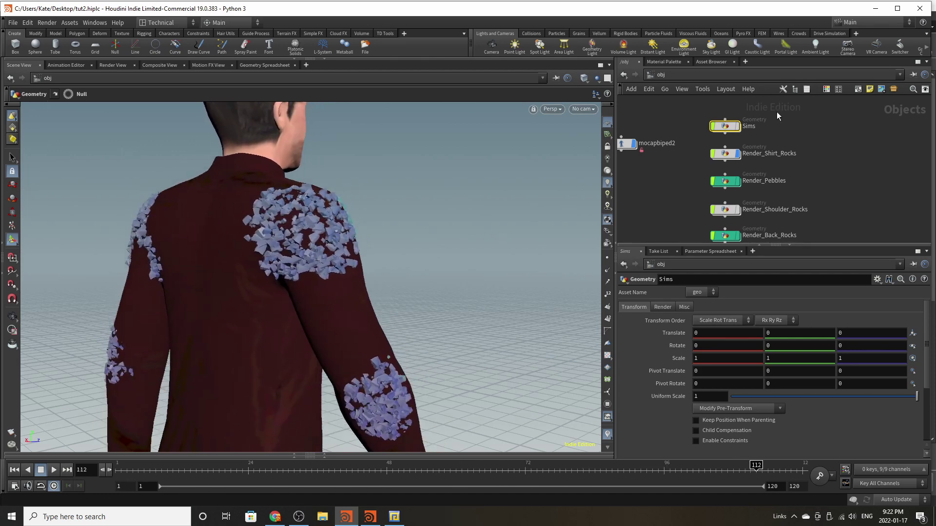
# Step: Open the Render_Shirt_Rocks network, check the source path of object_merge1, and return to the object level
pyautogui.scroll(2, 744, 152)
pyautogui.click(726, 154)
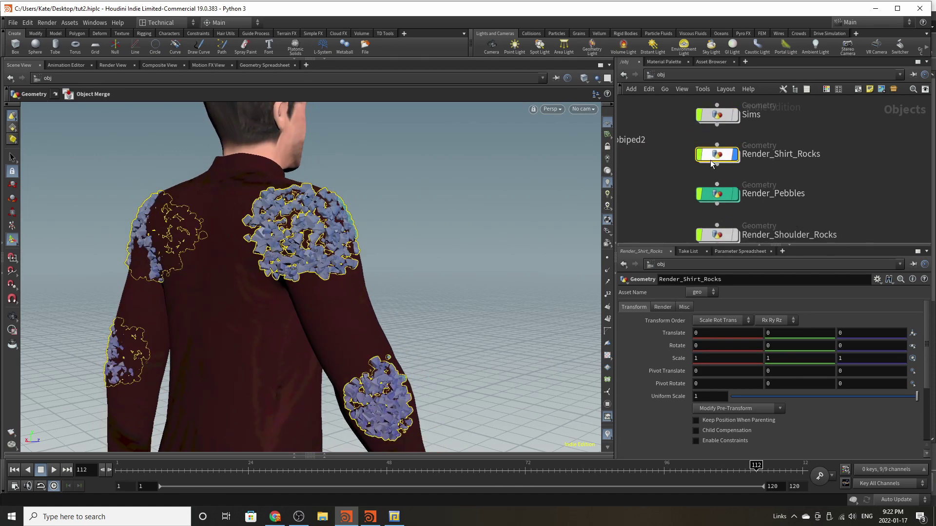
pyautogui.doubleClick(720, 152)
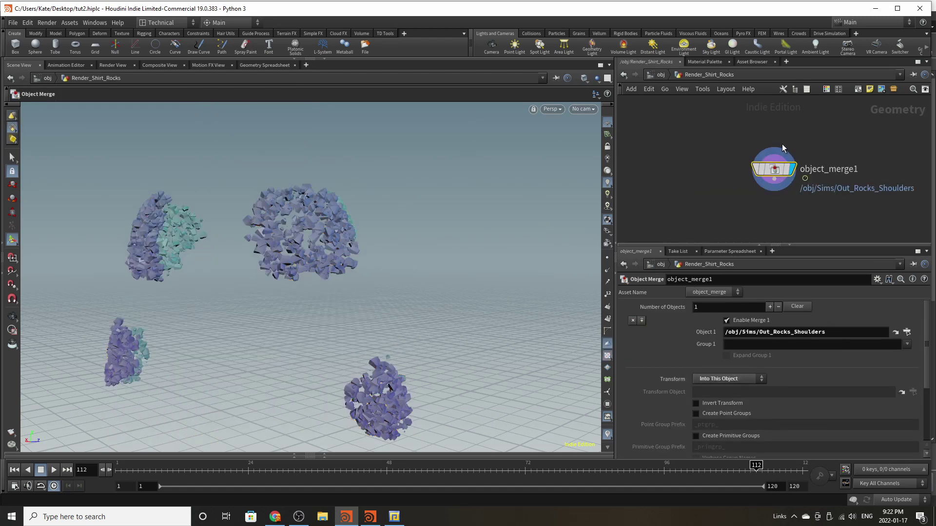
pyautogui.click(654, 76)
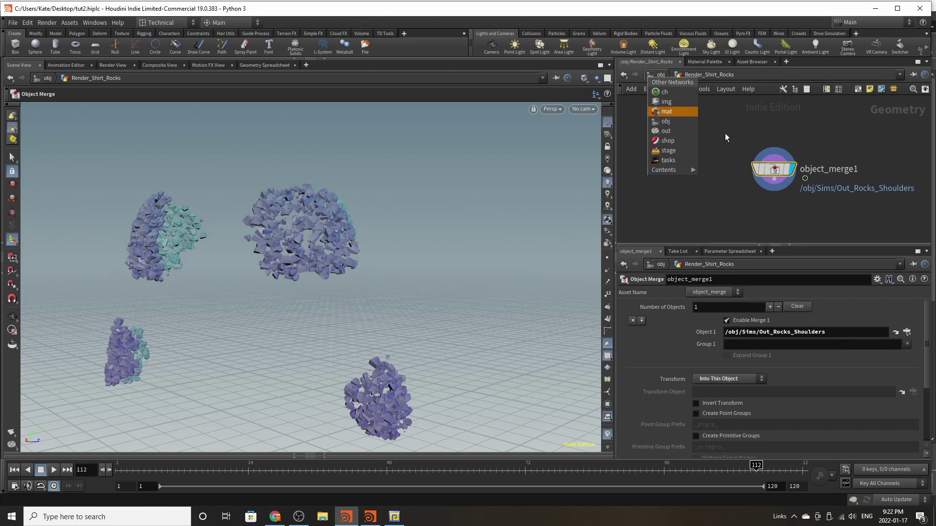
pyautogui.click(634, 68)
pyautogui.click(661, 76)
# Step: Hide the Render_Shirt_Rocks object and colour its node the same green as Render_Pebbles
pyautogui.press('c')
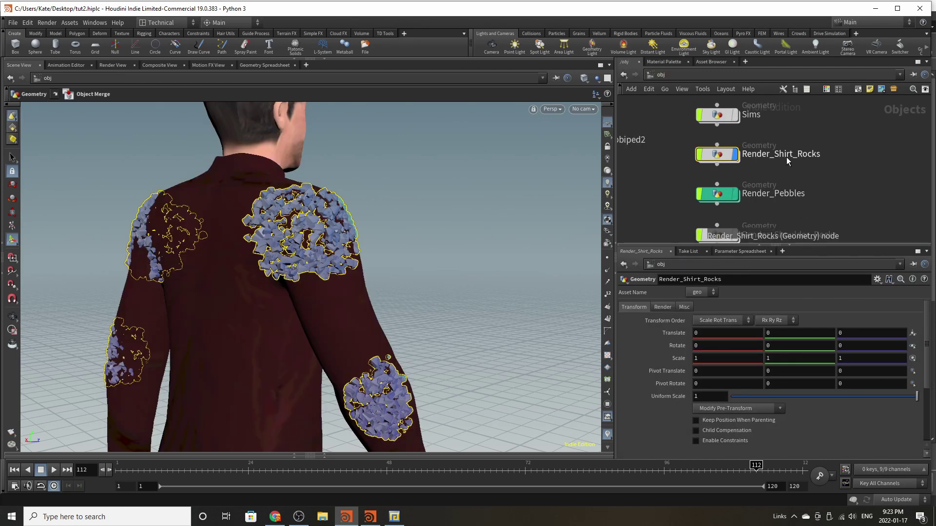
pyautogui.press('c')
pyautogui.click(735, 155)
pyautogui.press('c')
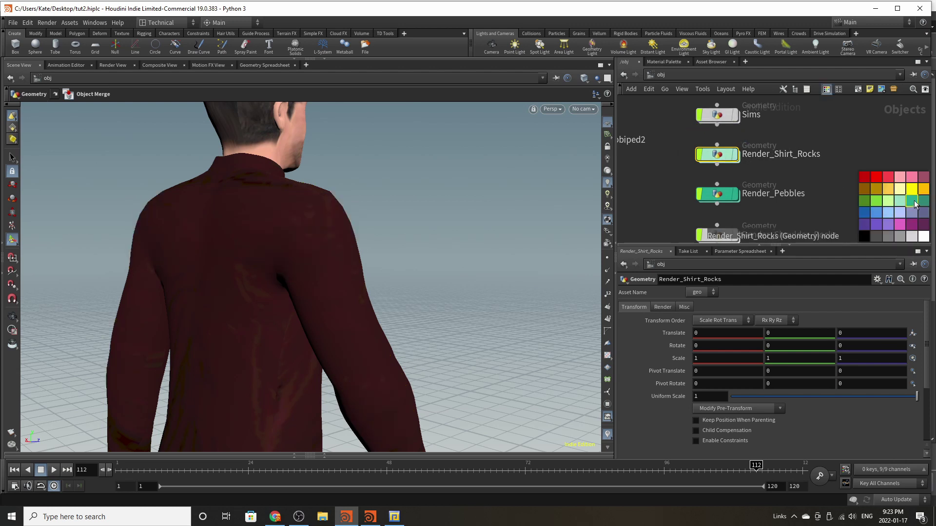
pyautogui.click(914, 204)
pyautogui.press('c')
pyautogui.click(809, 157)
pyautogui.scroll(-3, 757, 137)
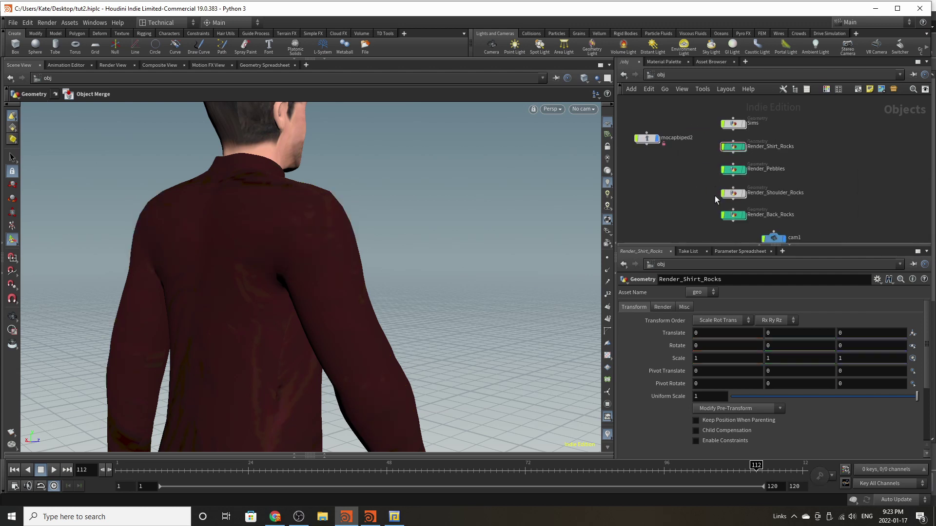
# Step: Open the Sims network, reposition object_merge5 directly above blast6 and display it
pyautogui.doubleClick(738, 124)
pyautogui.scroll(-5, 741, 215)
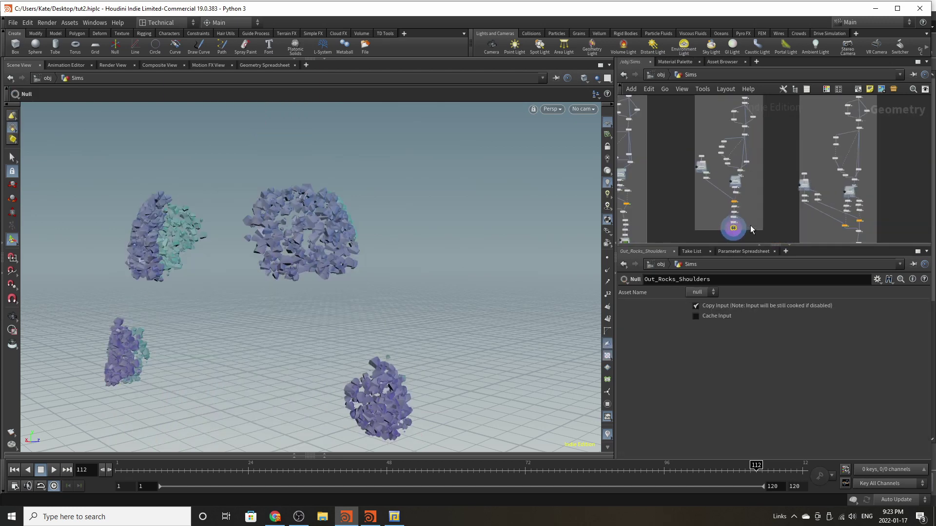
pyautogui.scroll(-4, 750, 230)
pyautogui.scroll(12, 699, 146)
pyautogui.scroll(-3, 731, 180)
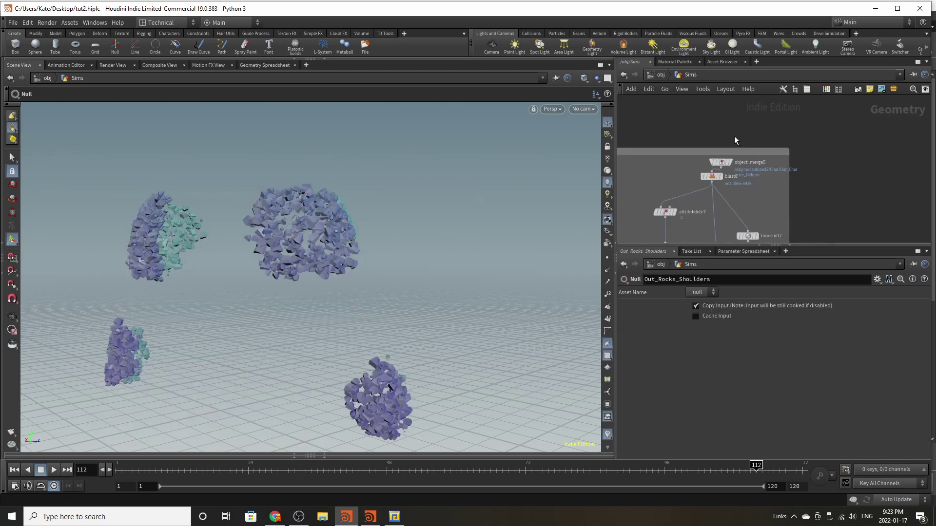
pyautogui.scroll(4, 730, 152)
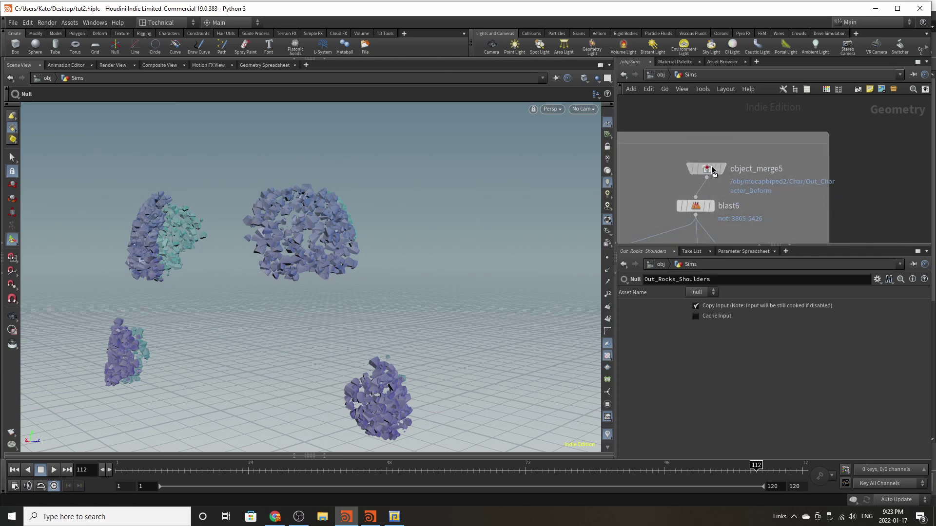
pyautogui.moveTo(711, 167); pyautogui.dragTo(706, 163)
pyautogui.click(715, 143)
pyautogui.click(697, 162)
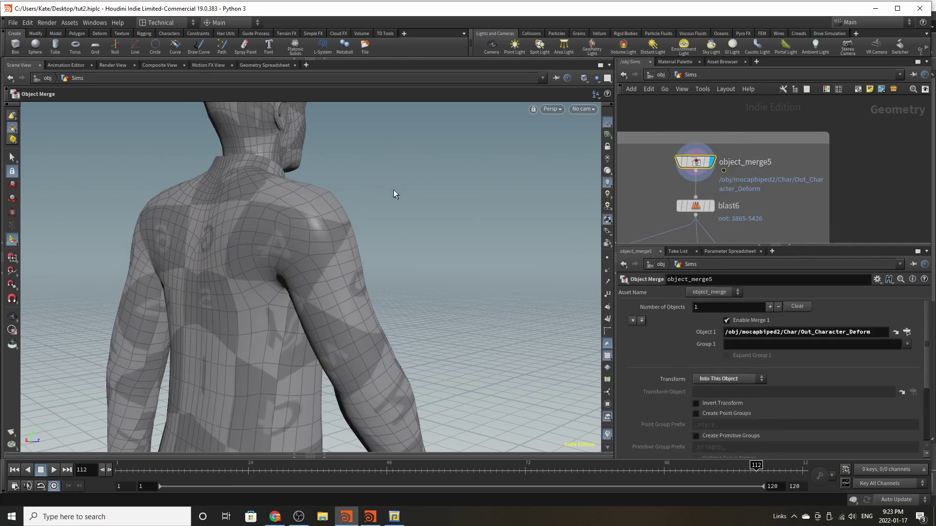
# Step: View the whole imported character from the front and scrub the timeline to frame 86 to examine its walk
pyautogui.keyDown('alt'); pyautogui.moveTo(394, 189); pyautogui.dragTo(208, 259, button='right'); pyautogui.keyUp('alt')
pyautogui.keyDown('alt'); pyautogui.moveTo(376, 227); pyautogui.dragTo(127, 239); pyautogui.keyUp('alt')
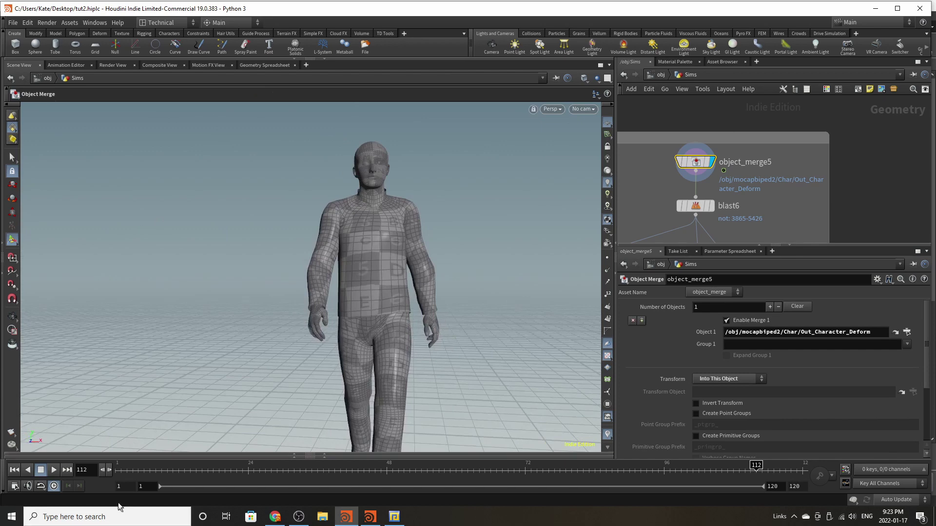
pyautogui.moveTo(151, 471); pyautogui.dragTo(606, 471)
# Step: Display blast6 and attribdelete7 in turn, checking the isolated shirt's primitive group and the list of deleted attributes
pyautogui.scroll(1, 725, 209)
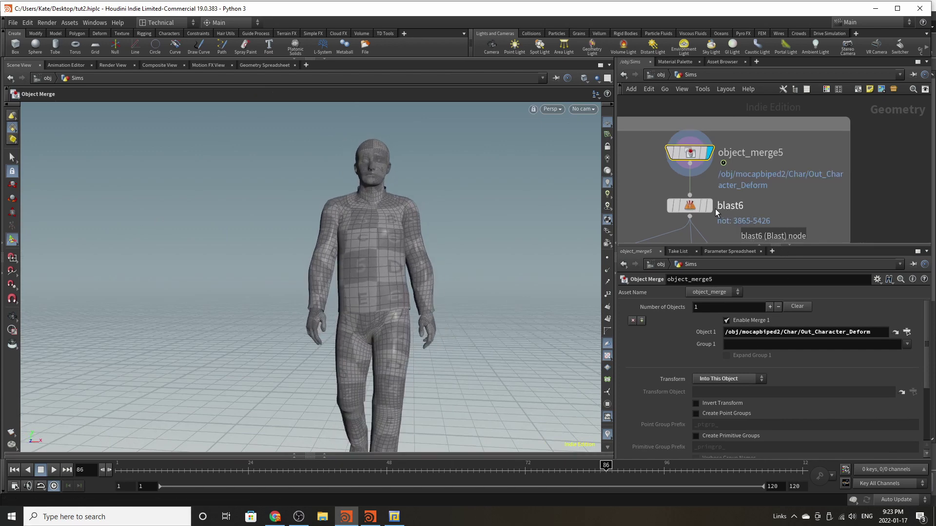
pyautogui.click(710, 206)
pyautogui.click(687, 205)
pyautogui.scroll(-5, 749, 155)
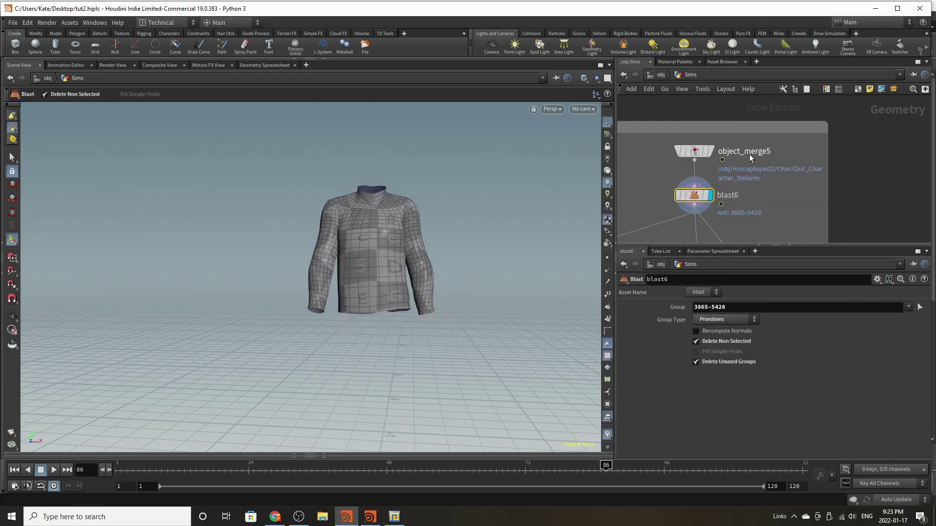
pyautogui.scroll(5, 722, 204)
pyautogui.click(714, 199)
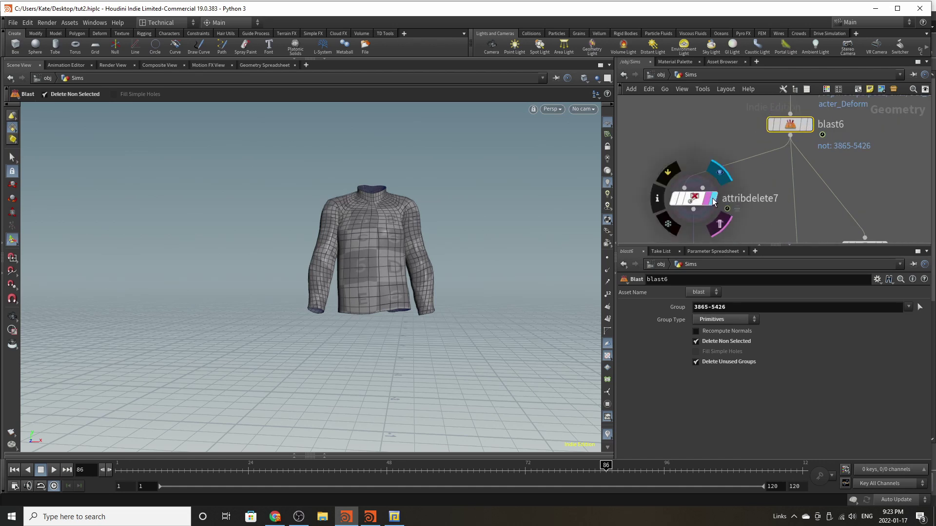
pyautogui.click(694, 200)
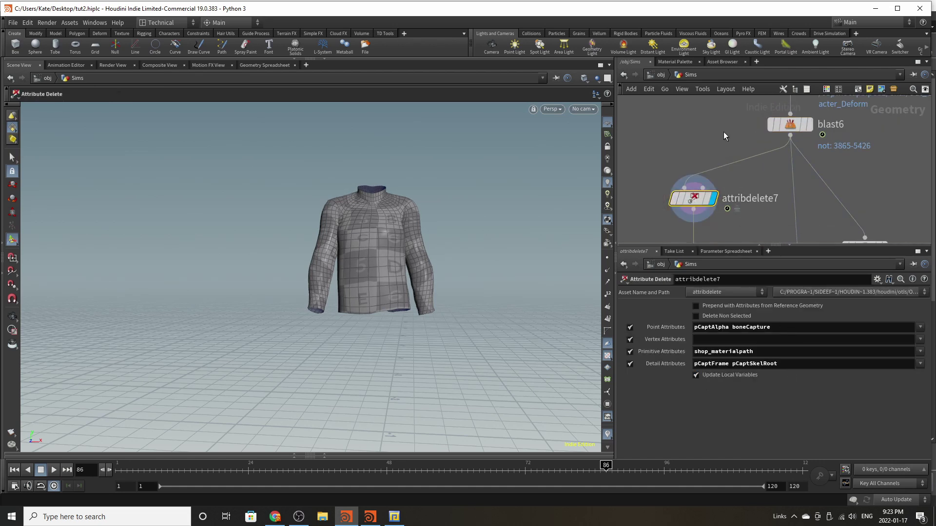
# Step: Display timeshift6, check its held frame, and scrub the timeline to frame 120 to examine the frozen shirt
pyautogui.scroll(-3, 723, 134)
pyautogui.scroll(3, 732, 220)
pyautogui.click(706, 200)
pyautogui.click(686, 198)
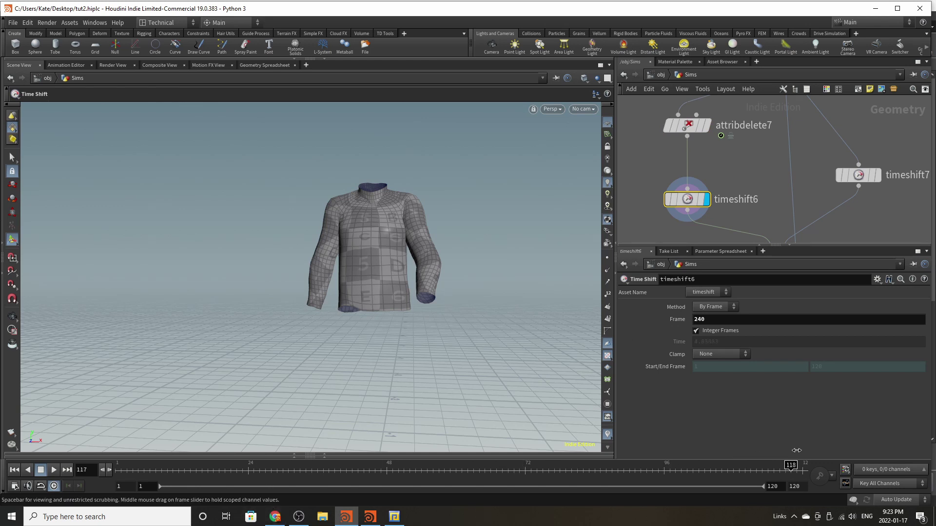
pyautogui.moveTo(797, 451); pyautogui.dragTo(805, 446)
# Step: Display pointdeform5, scrub through to frame 120 to examine the deforming shirt, and check timeshift7's settings as its rest input
pyautogui.scroll(-3, 716, 118)
pyautogui.scroll(4, 774, 222)
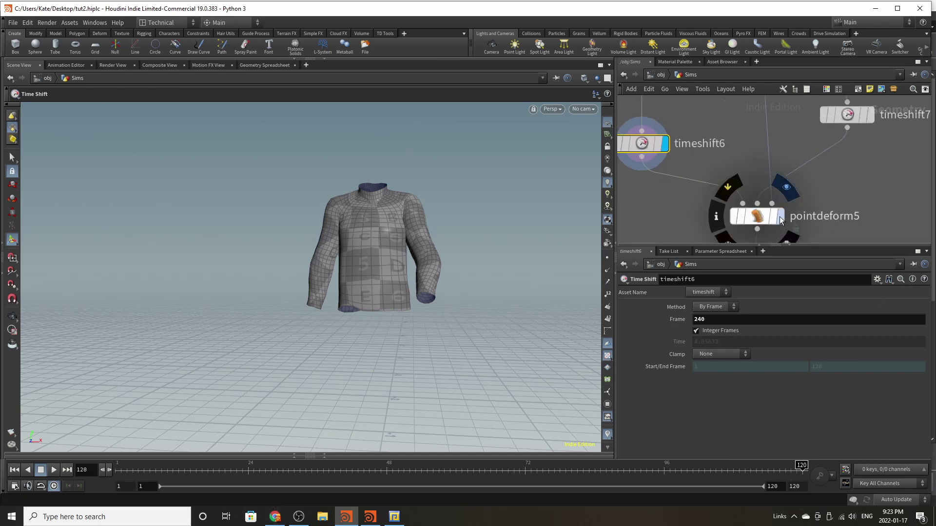
pyautogui.click(780, 217)
pyautogui.click(739, 222)
pyautogui.moveTo(174, 468); pyautogui.dragTo(809, 490)
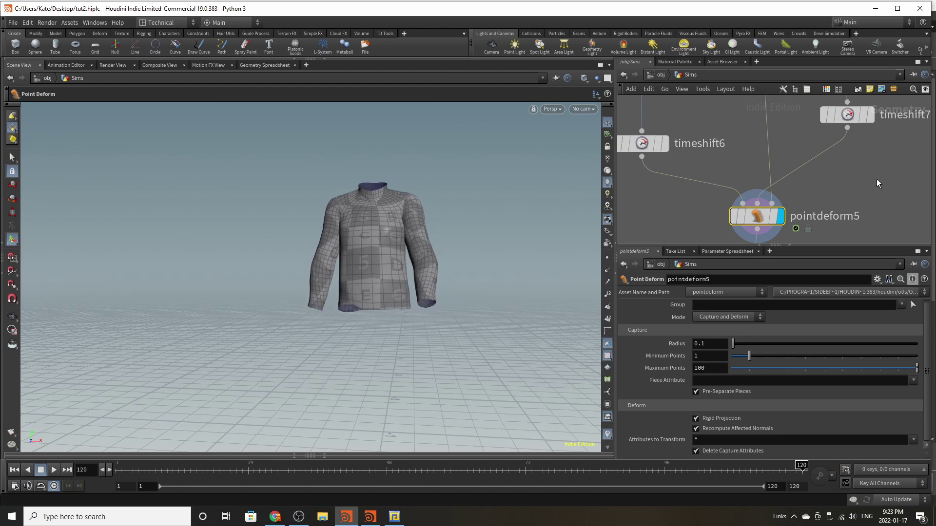
pyautogui.click(837, 120)
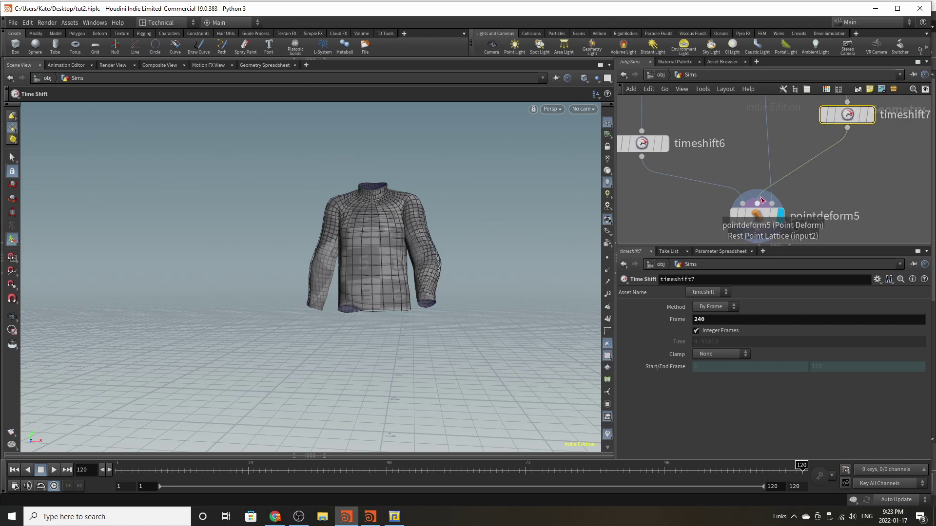
# Step: Display subdivide5 below pointdeform5 and check its subdivision depth on the shirt
pyautogui.scroll(-3, 762, 140)
pyautogui.scroll(4, 774, 216)
pyautogui.scroll(-2, 781, 146)
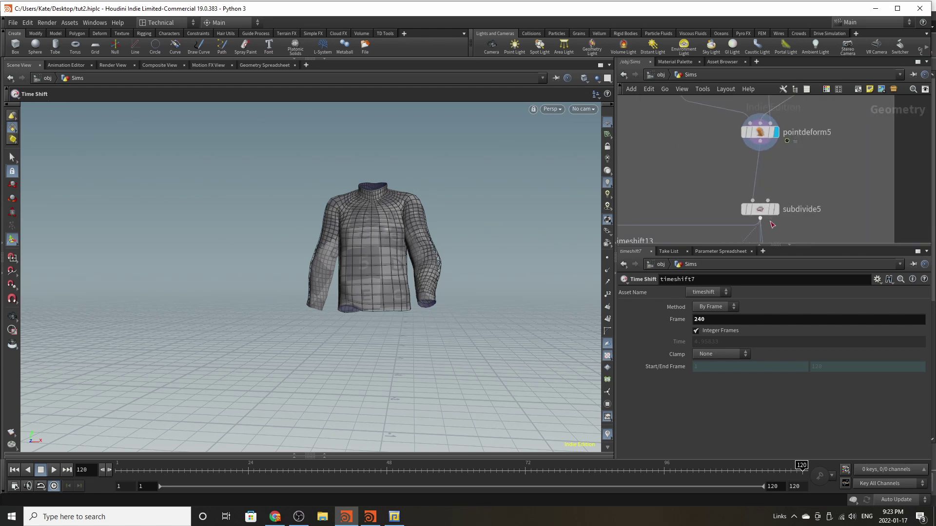
pyautogui.scroll(2, 772, 224)
pyautogui.click(779, 206)
pyautogui.click(748, 211)
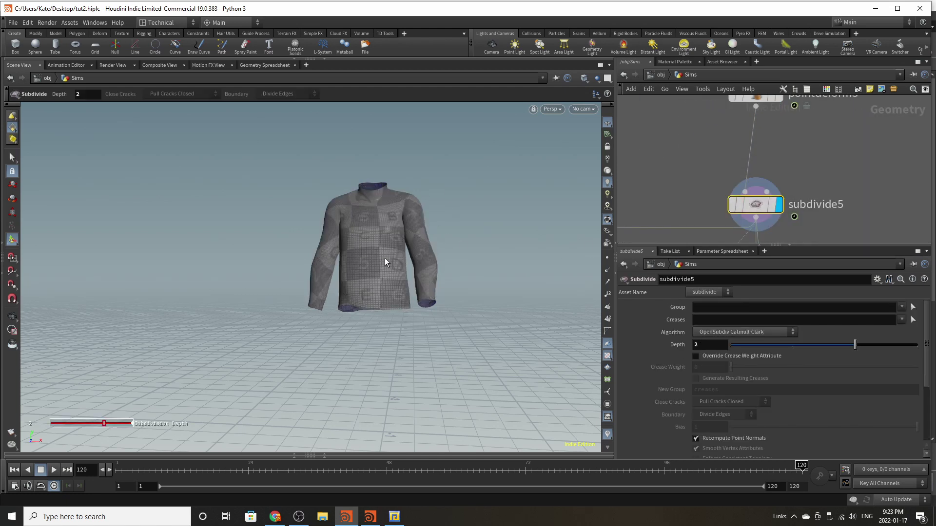
# Step: Display timeshift13 on the branch above attribpaint2 and check the frame it holds
pyautogui.scroll(-6, 665, 224)
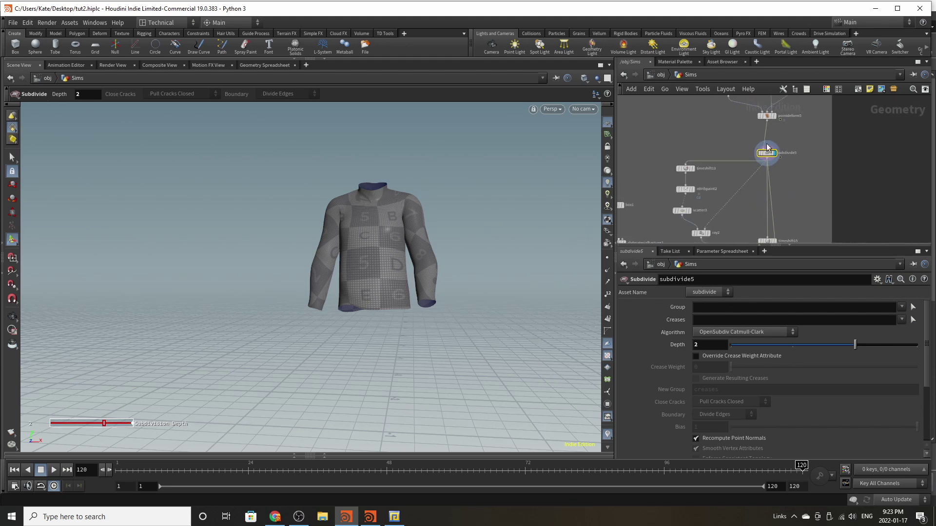
pyautogui.scroll(6, 682, 173)
pyautogui.click(705, 169)
pyautogui.click(673, 170)
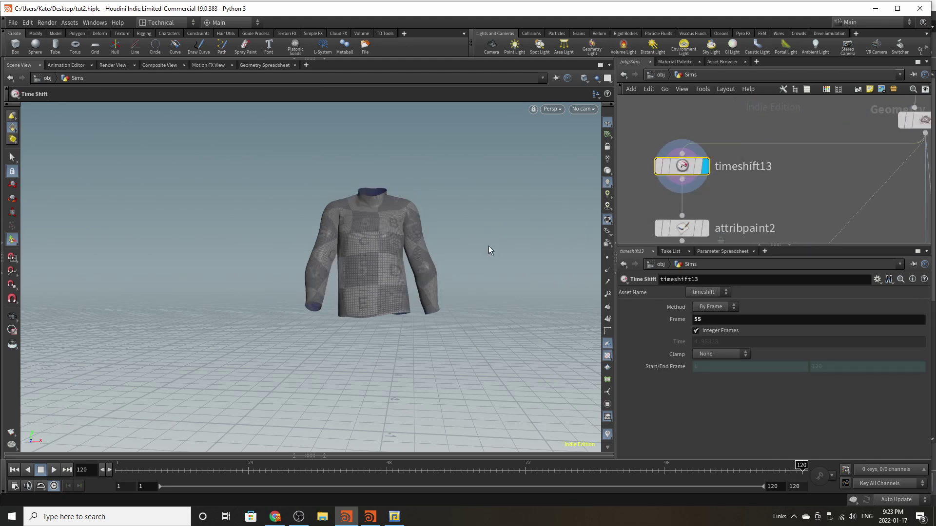
# Step: Display attribpaint2 below timeshift13 and orbit around the shirt to examine the painted shoulder and chest area
pyautogui.moveTo(438, 273)
pyautogui.keyDown('alt'); pyautogui.mouseDown()
pyautogui.moveTo(419, 279)
pyautogui.moveTo(454, 277)
pyautogui.mouseUp(); pyautogui.keyUp('alt')
pyautogui.keyDown('alt'); pyautogui.moveTo(390, 224); pyautogui.dragTo(493, 171, button='right'); pyautogui.keyUp('alt')
pyautogui.keyDown('alt'); pyautogui.moveTo(493, 171); pyautogui.dragTo(539, 101, button='middle'); pyautogui.keyUp('alt')
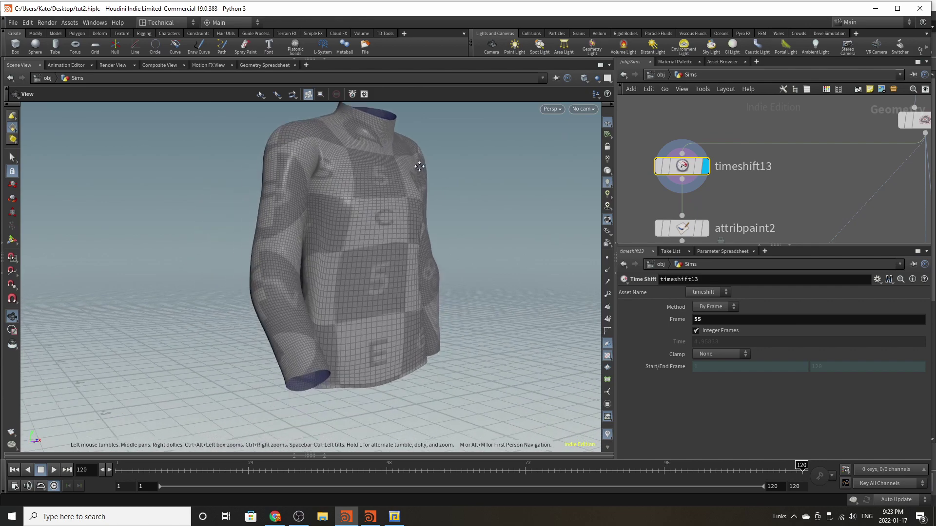
pyautogui.click(705, 228)
pyautogui.keyDown('alt'); pyautogui.moveTo(322, 219); pyautogui.dragTo(462, 204); pyautogui.keyUp('alt')
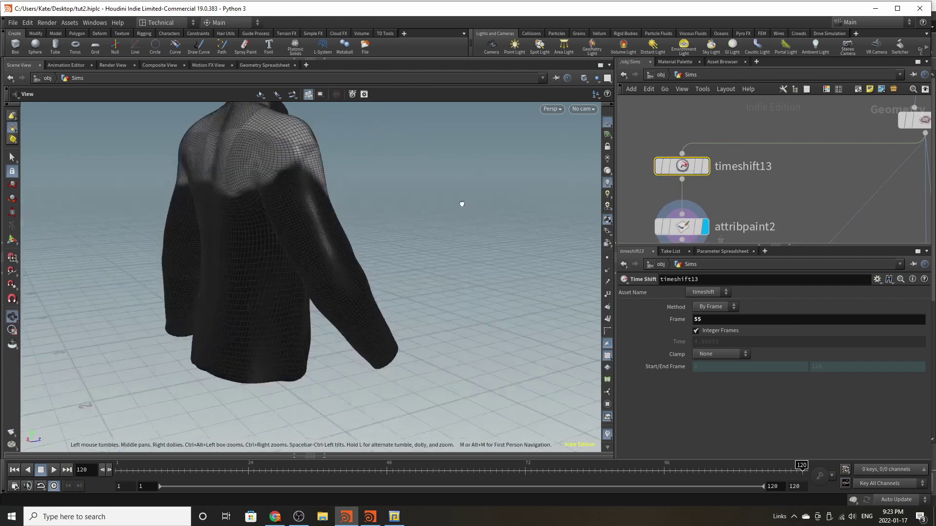
pyautogui.keyDown('alt'); pyautogui.moveTo(292, 224); pyautogui.dragTo(372, 308, button='middle'); pyautogui.keyUp('alt')
pyautogui.moveTo(316, 259)
pyautogui.mouseDown()
pyautogui.moveTo(327, 354)
pyautogui.moveTo(574, 291)
pyautogui.moveTo(571, 260)
pyautogui.moveTo(495, 307)
pyautogui.moveTo(279, 265)
pyautogui.moveTo(396, 247)
pyautogui.mouseUp()
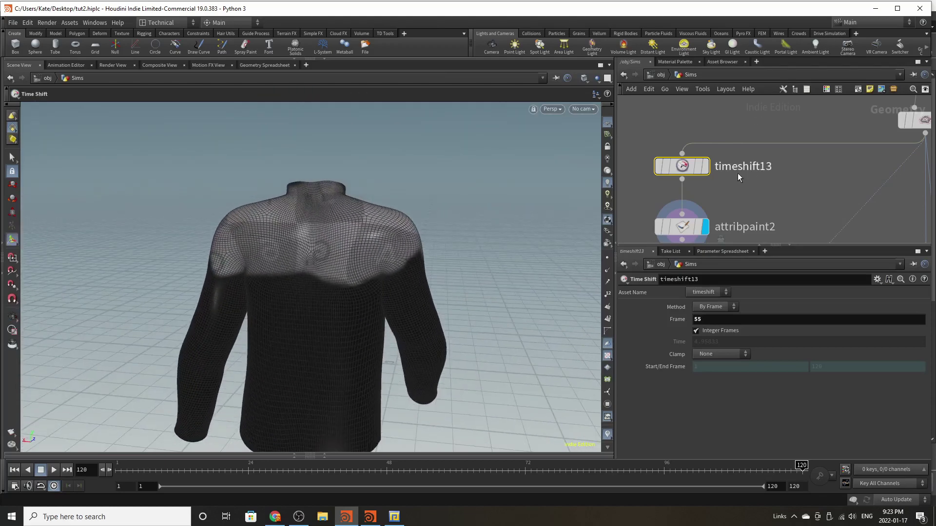
# Step: Display scatter3 below attribpaint2 and check its density, density attribute and seed settings
pyautogui.scroll(-5, 738, 173)
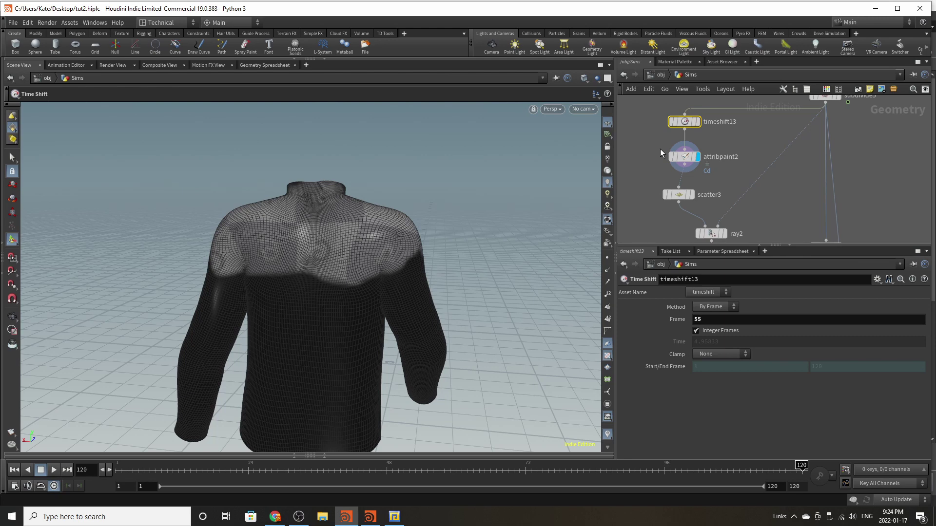
pyautogui.click(692, 195)
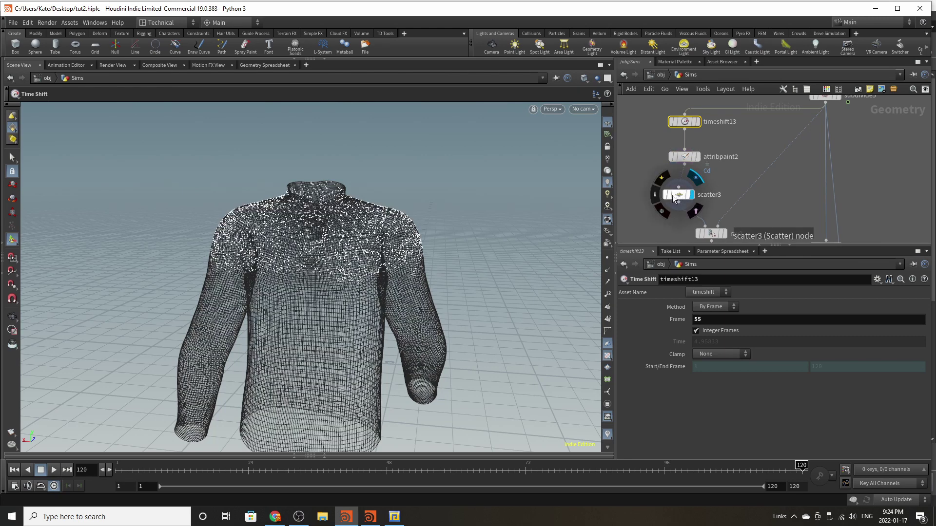
pyautogui.click(673, 195)
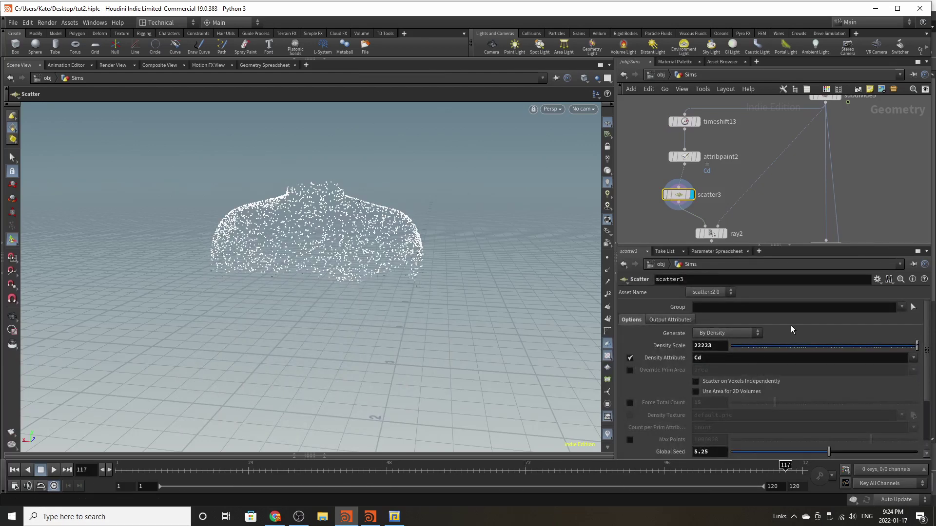
pyautogui.scroll(-1, 728, 333)
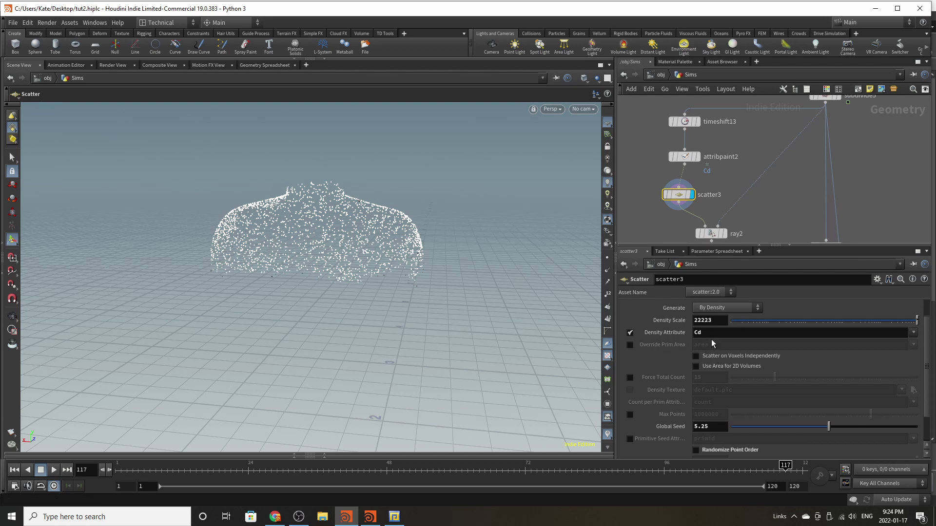
pyautogui.scroll(-1, 709, 341)
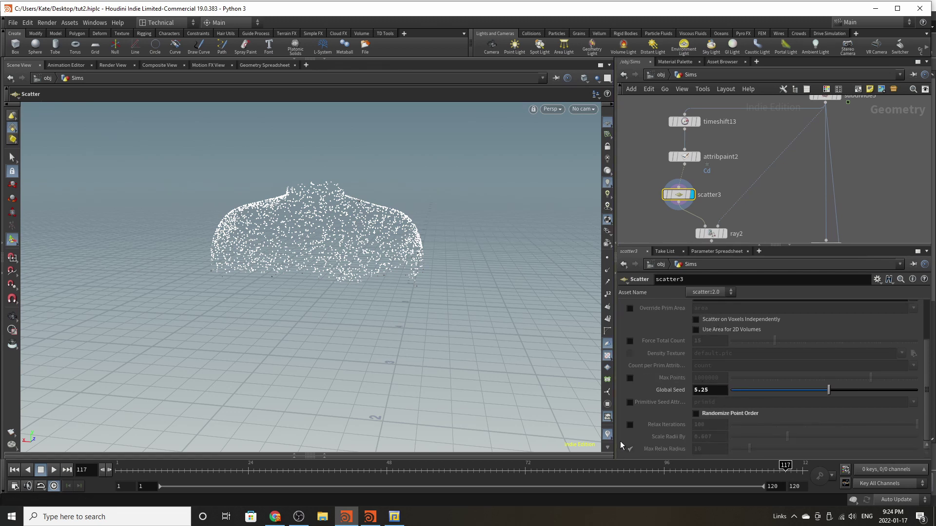
# Step: Display ray2, check its projection settings, and scrub the timeline to frame 77 to examine the scattered points
pyautogui.moveTo(727, 233); pyautogui.dragTo(726, 186, button='middle')
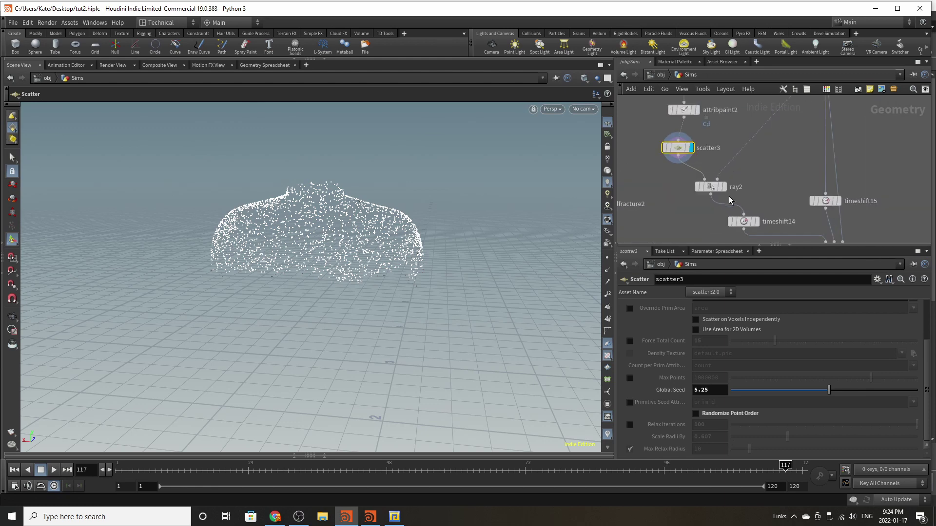
pyautogui.click(725, 187)
pyautogui.click(707, 189)
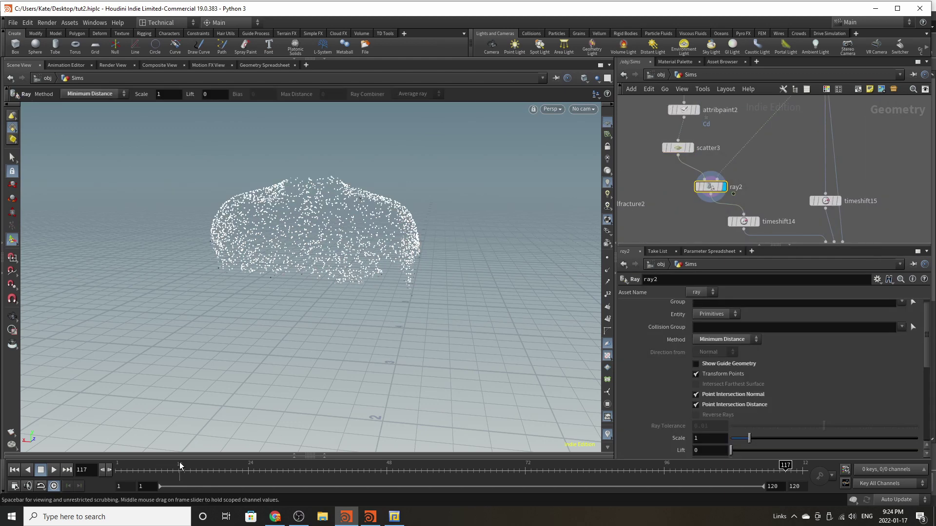
pyautogui.moveTo(180, 468); pyautogui.dragTo(635, 477)
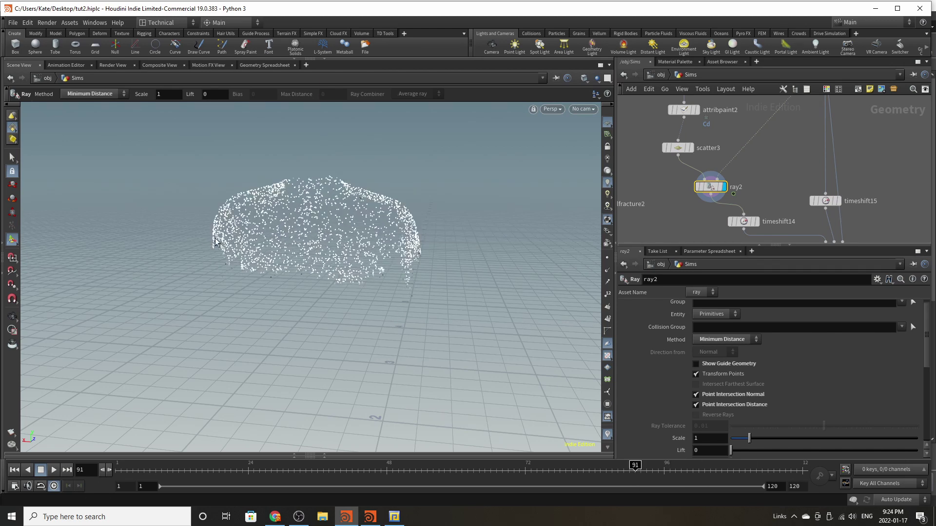
pyautogui.moveTo(172, 472); pyautogui.dragTo(554, 473)
# Step: Display timeshift14 below ray2 and check the frame it holds
pyautogui.click(756, 222)
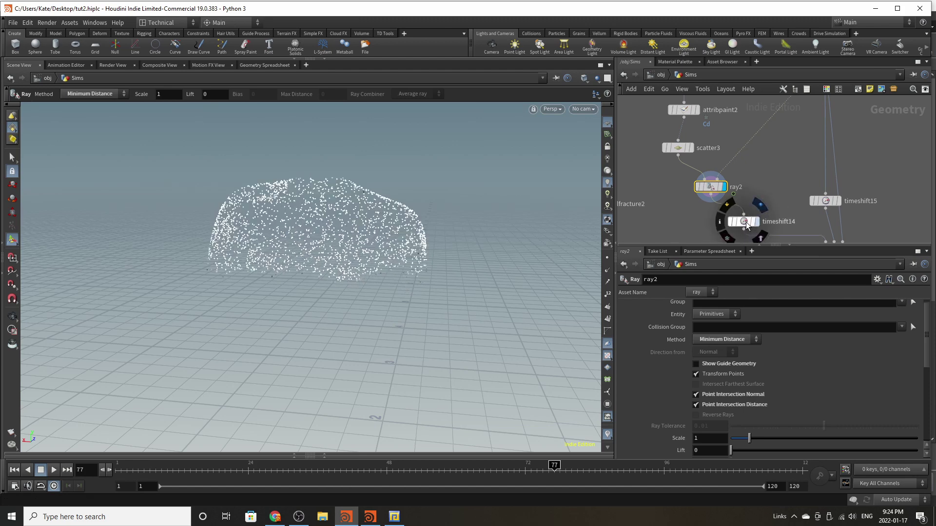
pyautogui.scroll(-4, 768, 180)
pyautogui.scroll(4, 803, 171)
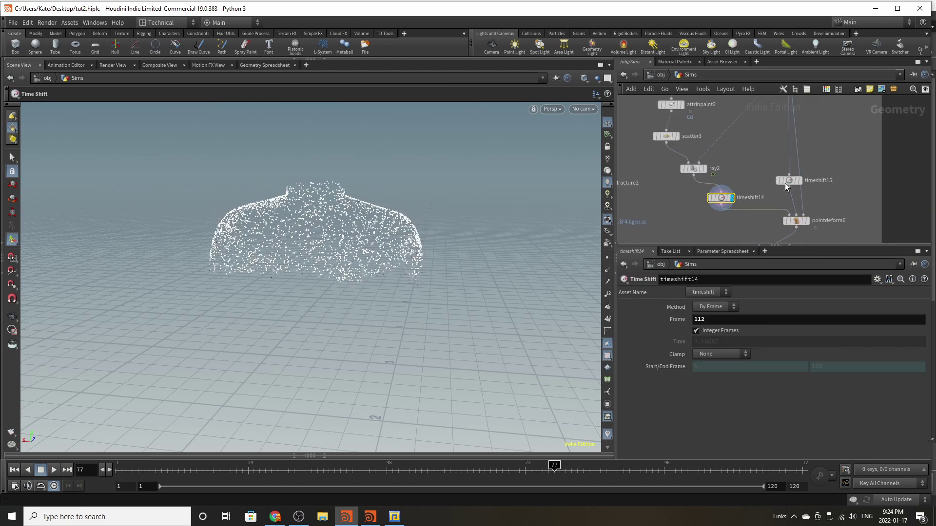
# Step: Display pointdeform6, scrub to frame 108 to examine the deforming points, and check timeshift15's held frame
pyautogui.moveTo(797, 223); pyautogui.dragTo(763, 221)
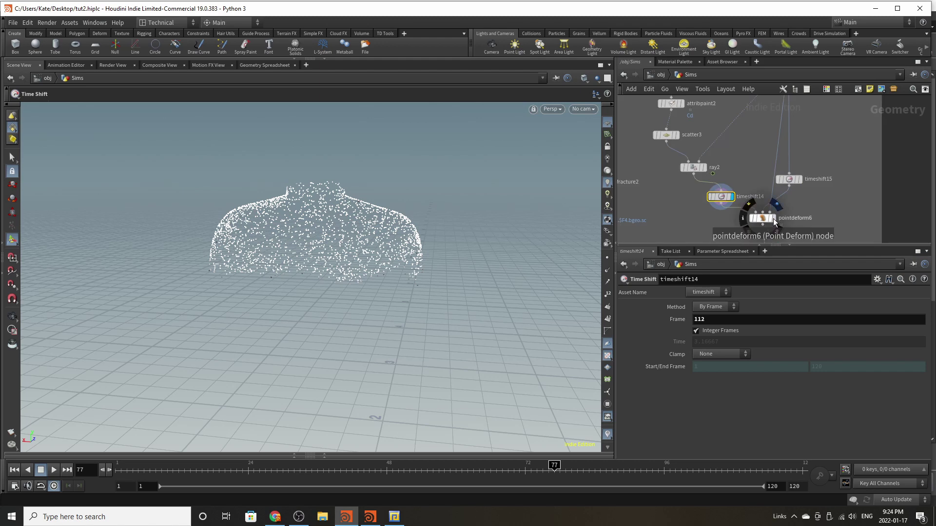
pyautogui.click(775, 206)
pyautogui.click(764, 218)
pyautogui.moveTo(253, 472); pyautogui.dragTo(733, 475)
pyautogui.scroll(3, 781, 169)
pyautogui.click(793, 193)
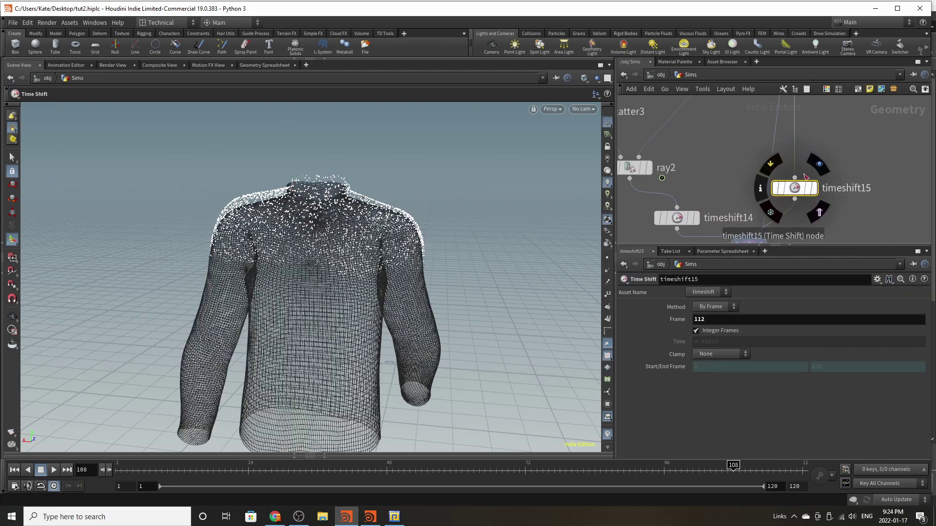
# Step: Display the Out_Emitter2 null below pointdeform6 and check the points it passes on
pyautogui.scroll(-3, 795, 189)
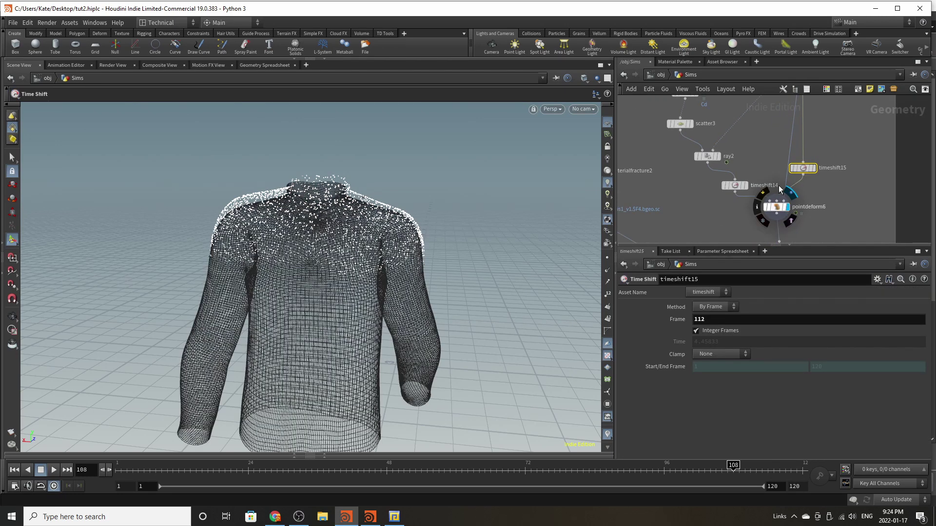
pyautogui.scroll(-3, 777, 168)
pyautogui.scroll(3, 773, 214)
pyautogui.moveTo(785, 201)
pyautogui.mouseDown()
pyautogui.moveTo(772, 183)
pyautogui.moveTo(777, 191)
pyautogui.mouseUp()
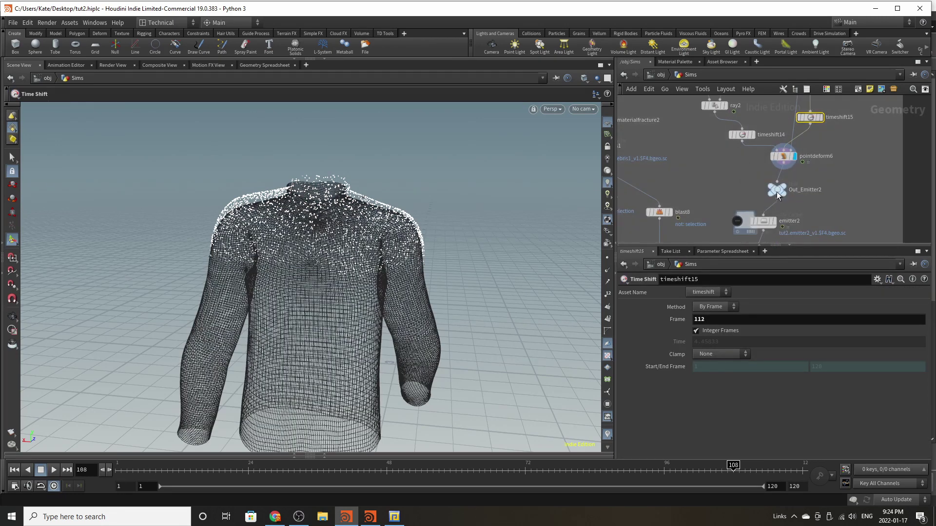
pyautogui.click(790, 176)
pyautogui.click(778, 189)
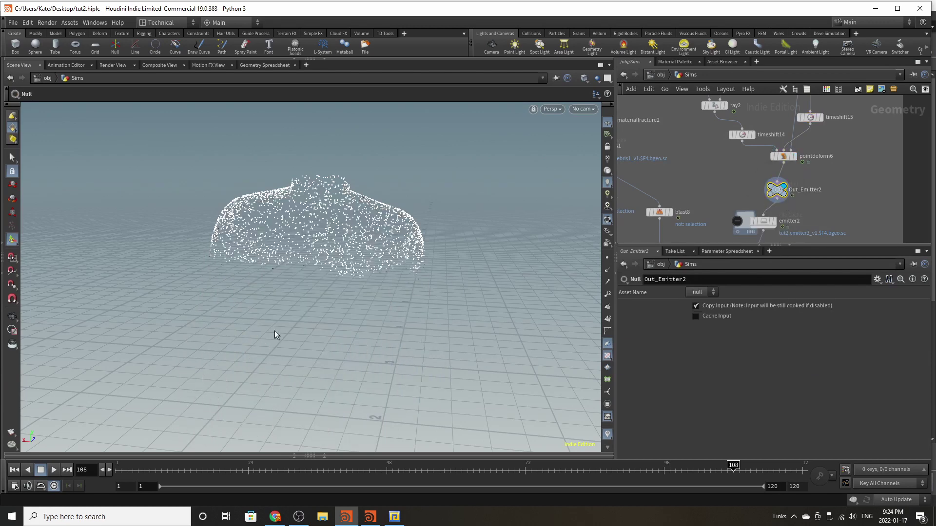
# Step: Display the emitter2 file cache and check its base name and caching settings
pyautogui.scroll(-2, 739, 199)
pyautogui.scroll(3, 763, 219)
pyautogui.click(765, 209)
pyautogui.click(752, 211)
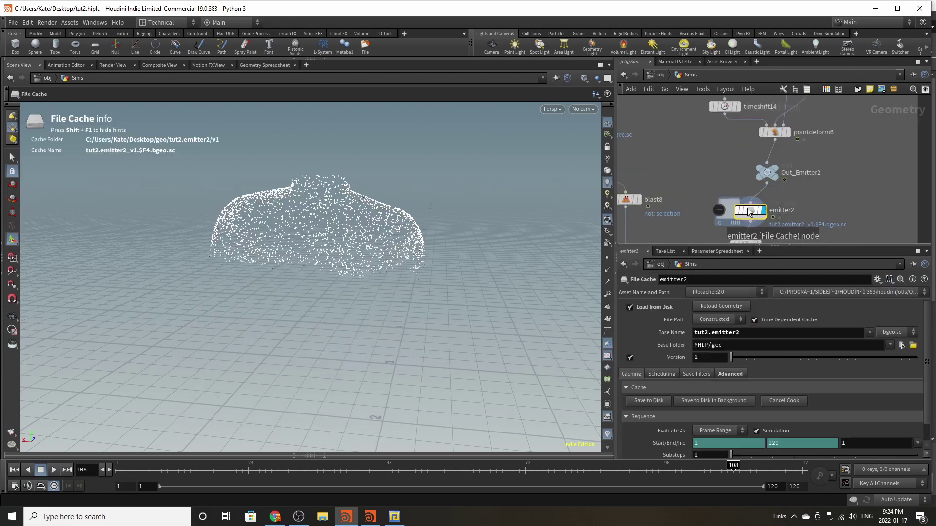
# Step: Check attribrandomize4's pscale randomization settings and attribwrangle2's orient expression below the emitter2 cache
pyautogui.scroll(-3, 782, 139)
pyautogui.scroll(3, 762, 185)
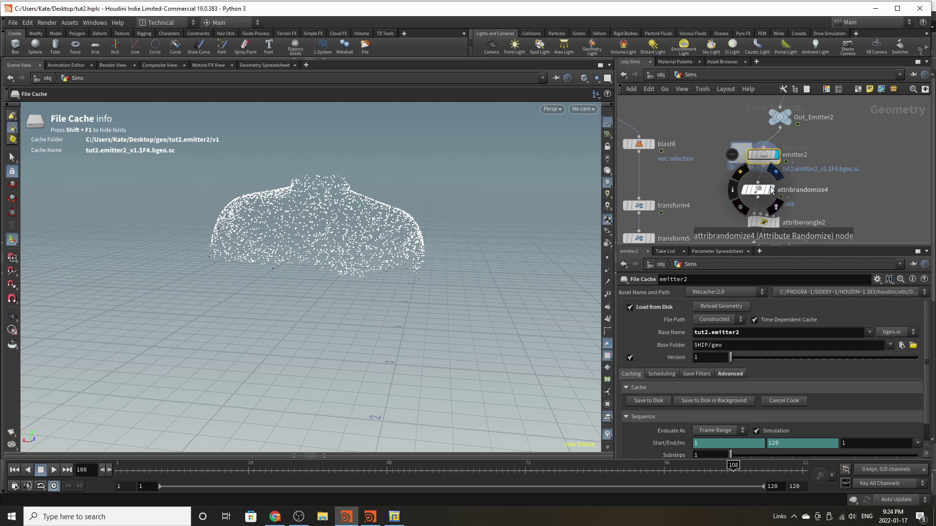
pyautogui.click(771, 190)
pyautogui.click(756, 194)
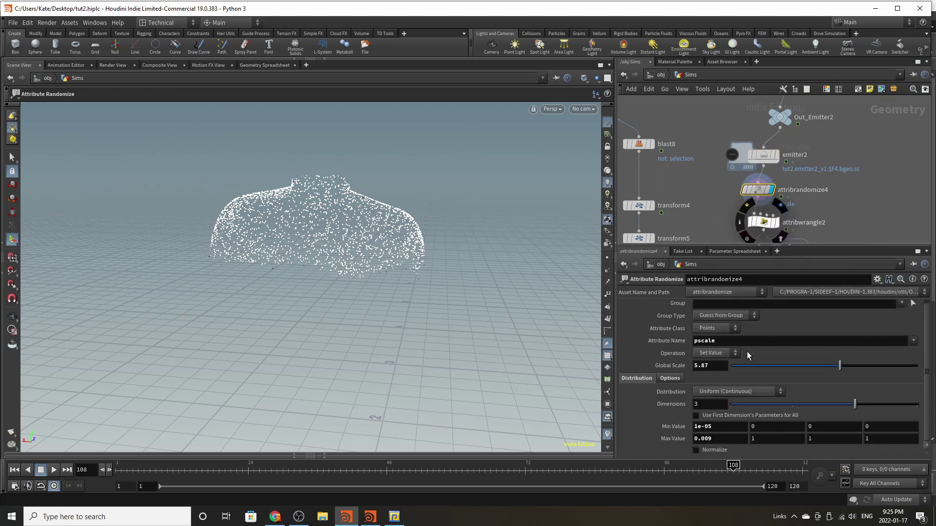
pyautogui.scroll(3, 773, 222)
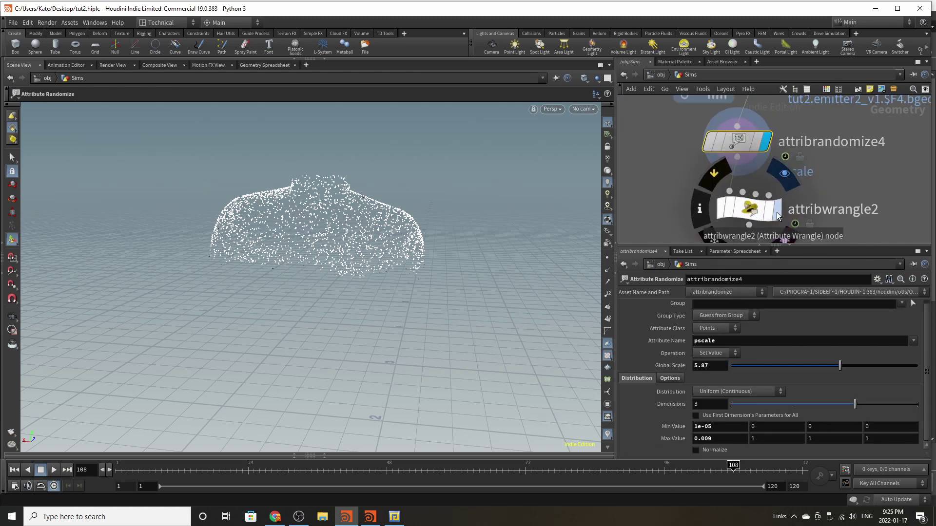
pyautogui.click(751, 214)
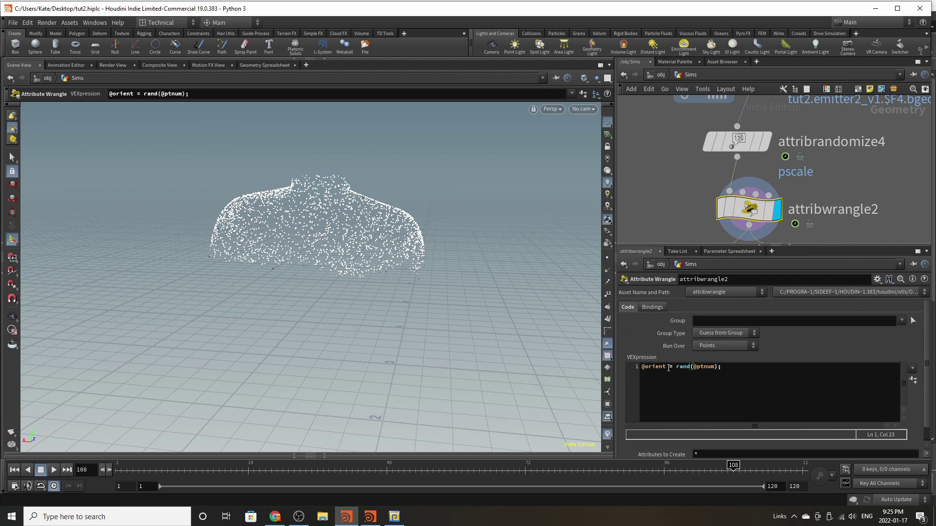
pyautogui.scroll(-4, 758, 146)
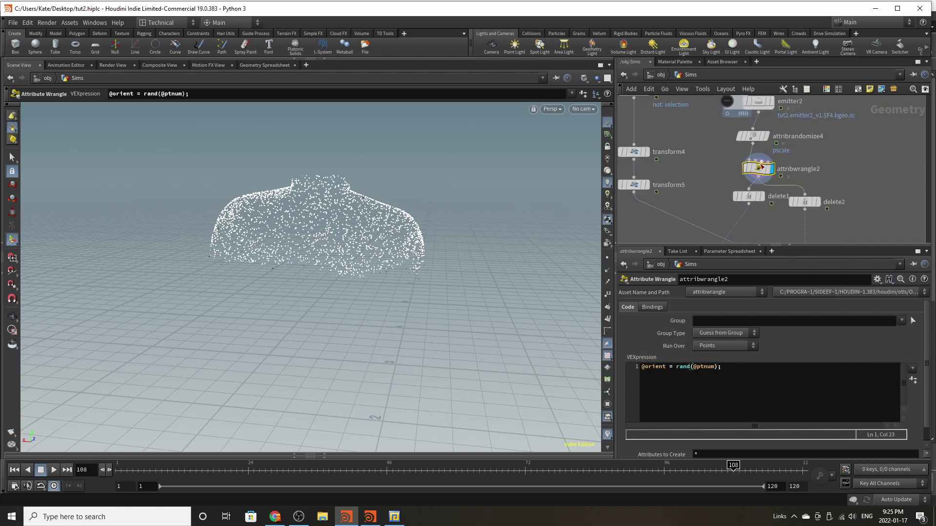
# Step: Display delete1 below attribwrangle2 and check its delete operation and point range settings
pyautogui.scroll(3, 765, 202)
pyautogui.moveTo(734, 185); pyautogui.dragTo(715, 201)
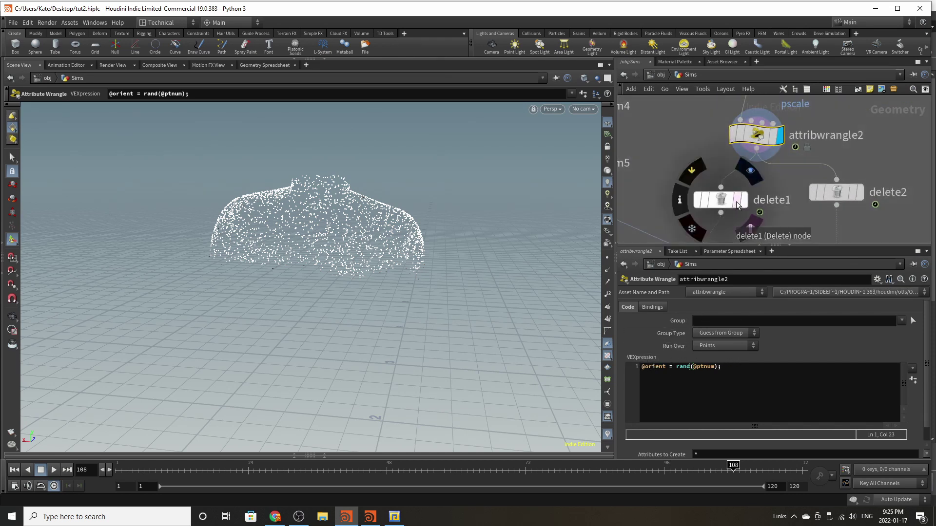
pyautogui.click(743, 200)
pyautogui.click(716, 204)
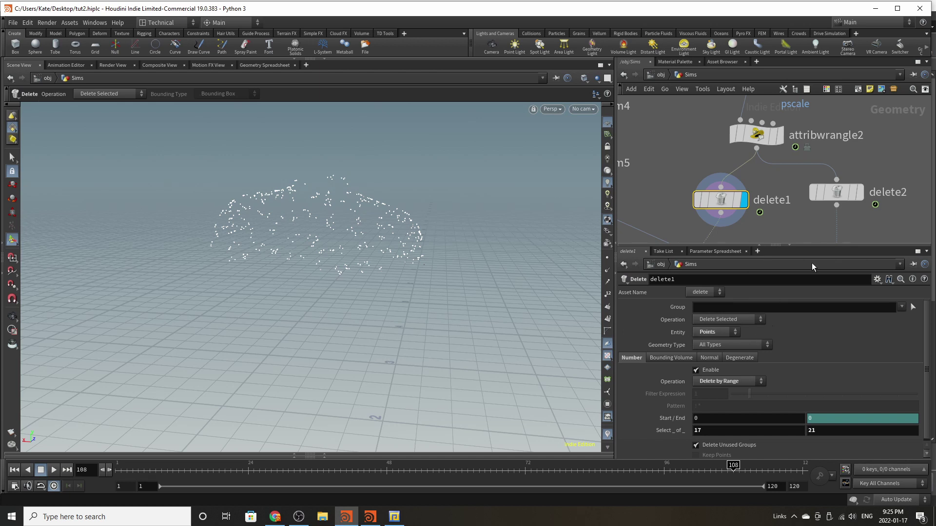
# Step: Display delete2, compare its operation and point range with delete1's, and display delete1 again
pyautogui.click(861, 191)
pyautogui.click(837, 192)
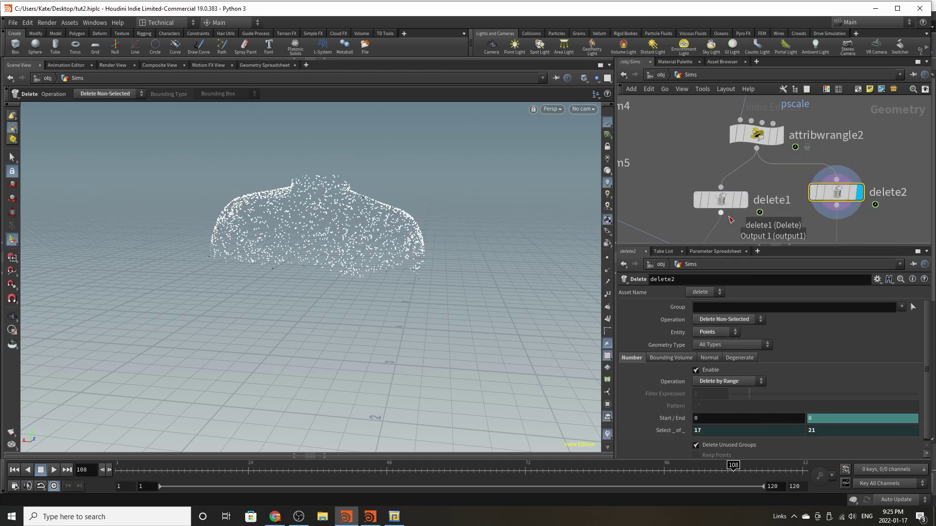
pyautogui.click(720, 200)
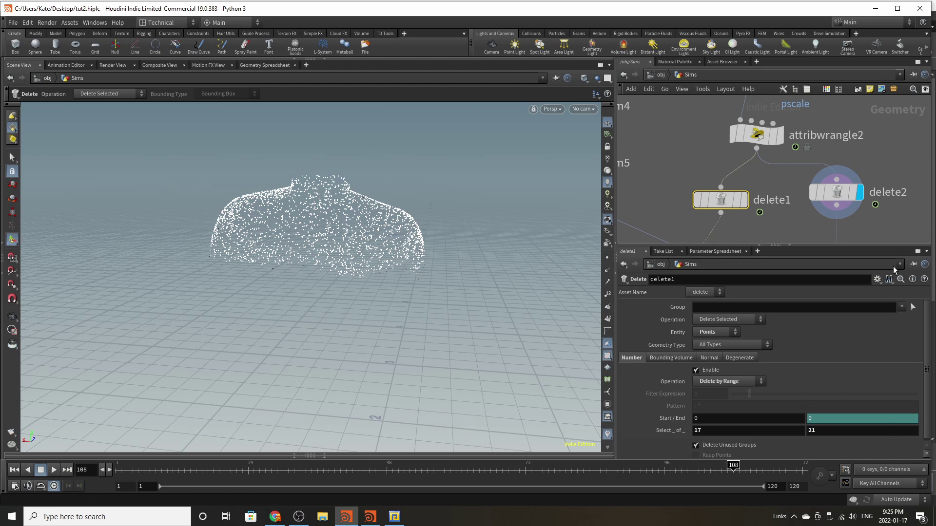
pyautogui.click(844, 191)
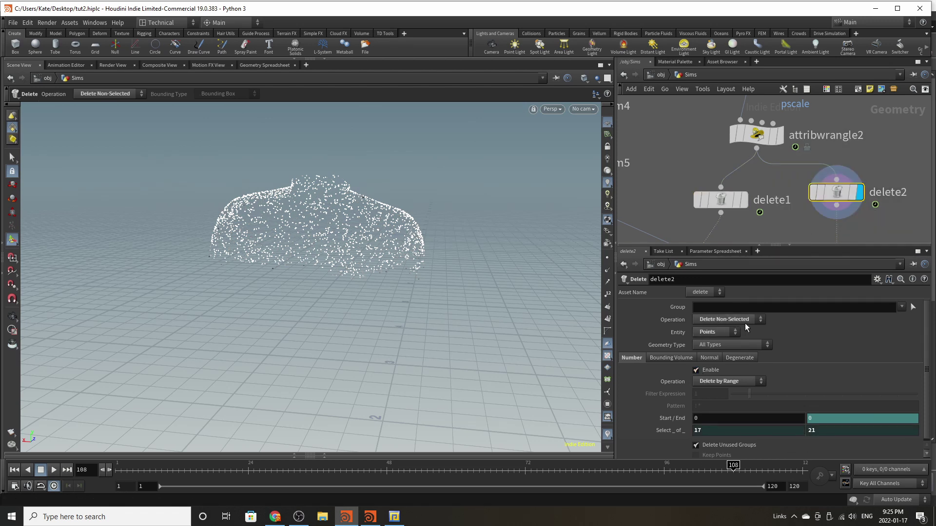
pyautogui.click(746, 200)
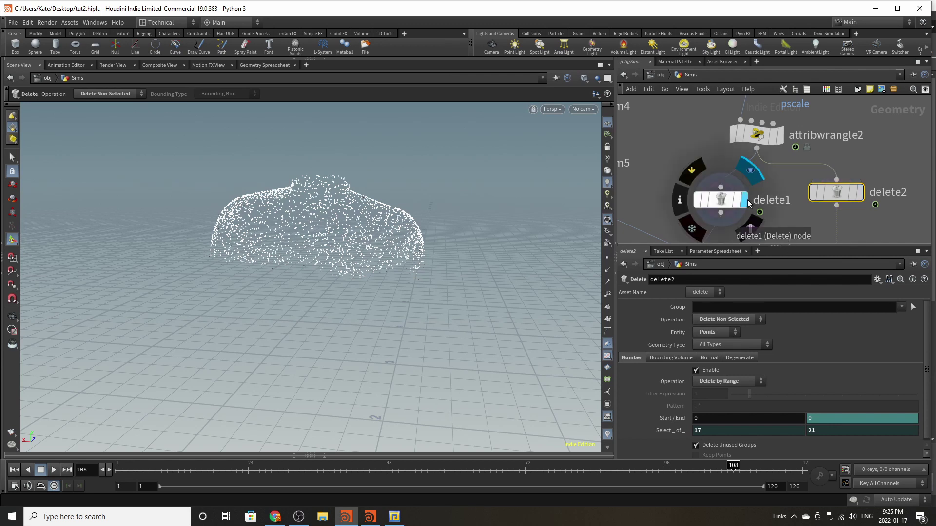
pyautogui.click(718, 204)
# Step: Follow the two delete branches through copytopoints2 and copytopoints3, and display merge1 to examine the combined pieces
pyautogui.scroll(-8, 773, 171)
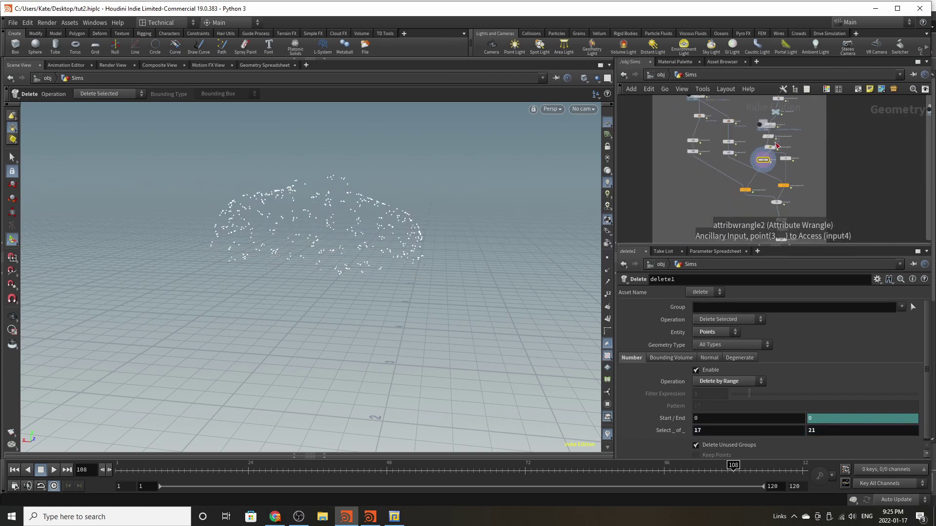
pyautogui.scroll(6, 774, 174)
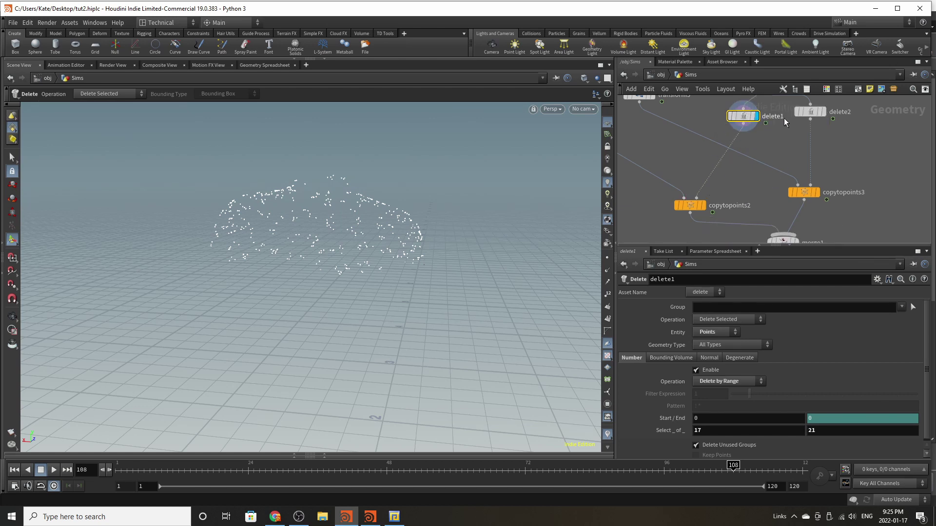
pyautogui.scroll(-3, 791, 149)
pyautogui.scroll(3, 796, 199)
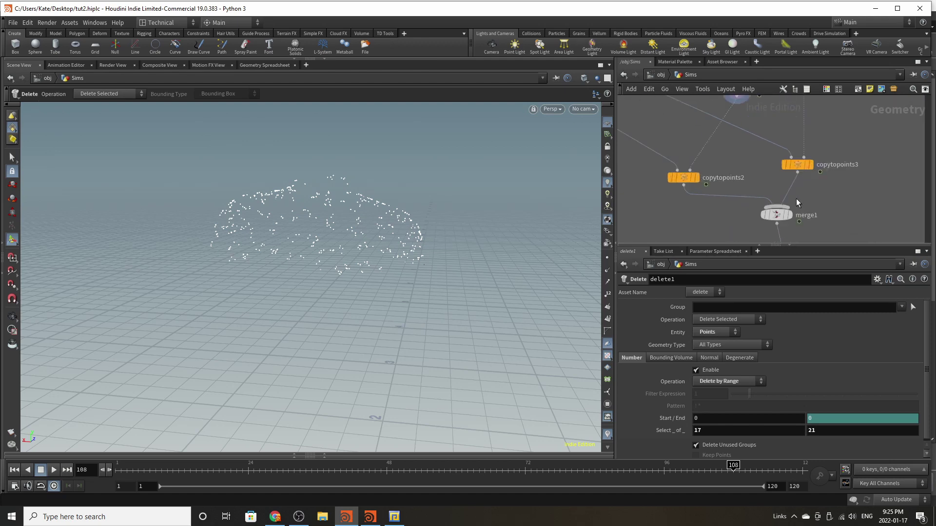
pyautogui.click(788, 216)
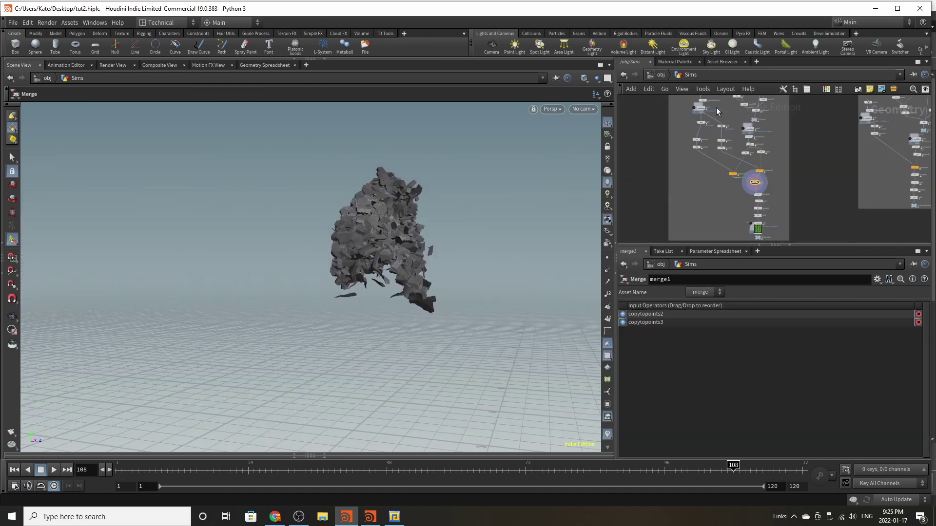
# Step: Display the box1 node feeding the debris fracture and check its size and axis divisions
pyautogui.moveTo(716, 108); pyautogui.dragTo(725, 200, button='middle')
pyautogui.scroll(3, 703, 149)
pyautogui.scroll(6, 732, 126)
pyautogui.click(672, 167)
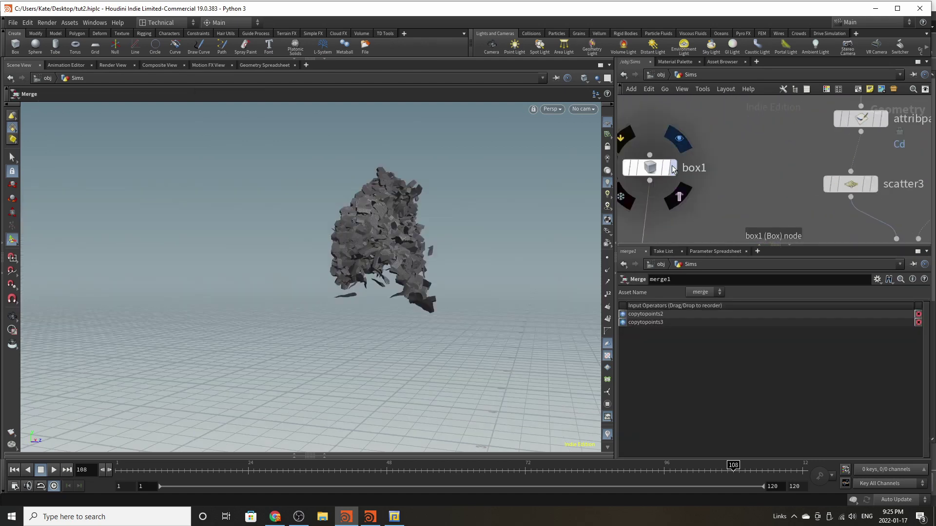
pyautogui.moveTo(641, 171); pyautogui.dragTo(650, 185)
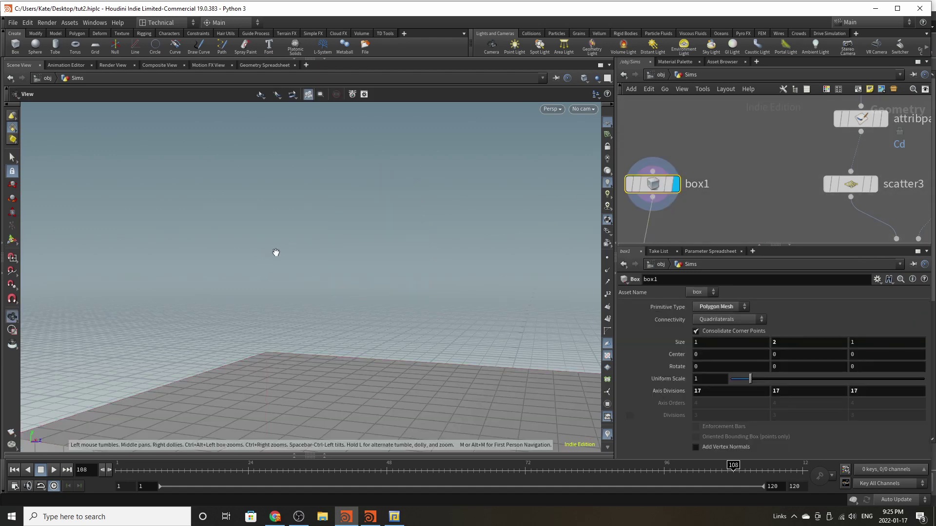
pyautogui.keyDown('alt'); pyautogui.moveTo(292, 266); pyautogui.dragTo(256, 259); pyautogui.keyUp('alt')
pyautogui.scroll(3, 257, 259)
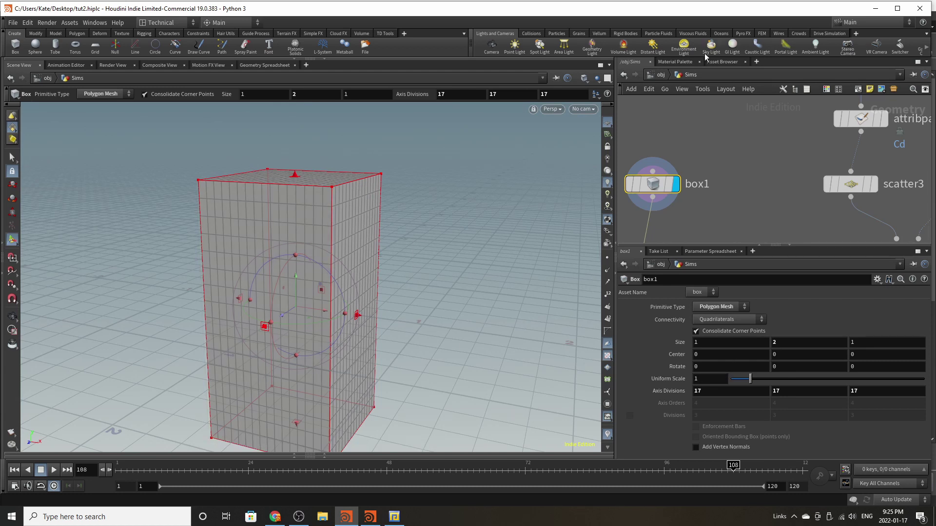
pyautogui.scroll(-4, 729, 122)
pyautogui.scroll(4, 695, 195)
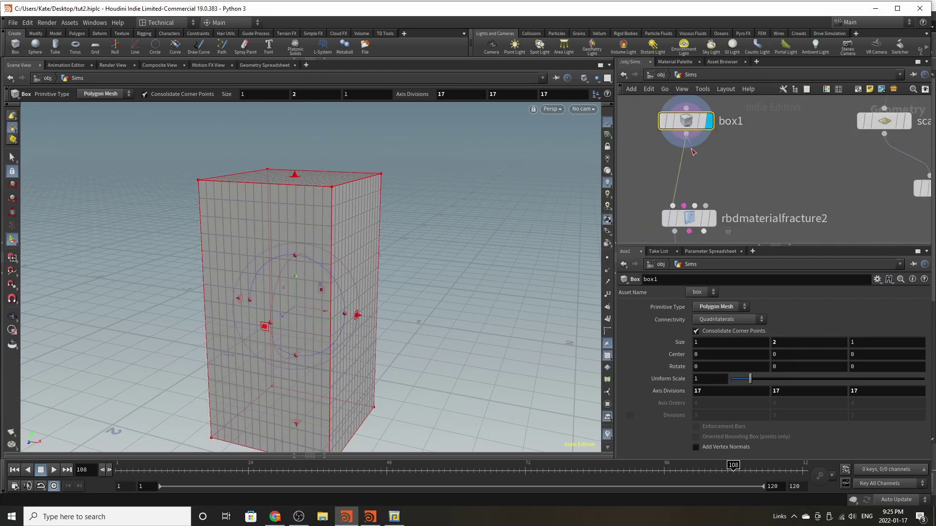
pyautogui.press('y')
pyautogui.moveTo(697, 167); pyautogui.dragTo(680, 182)
pyautogui.moveTo(685, 134); pyautogui.dragTo(673, 206)
# Step: Display rbdmaterialfracture2 below box1 and check its material type and constraint settings
pyautogui.moveTo(716, 213)
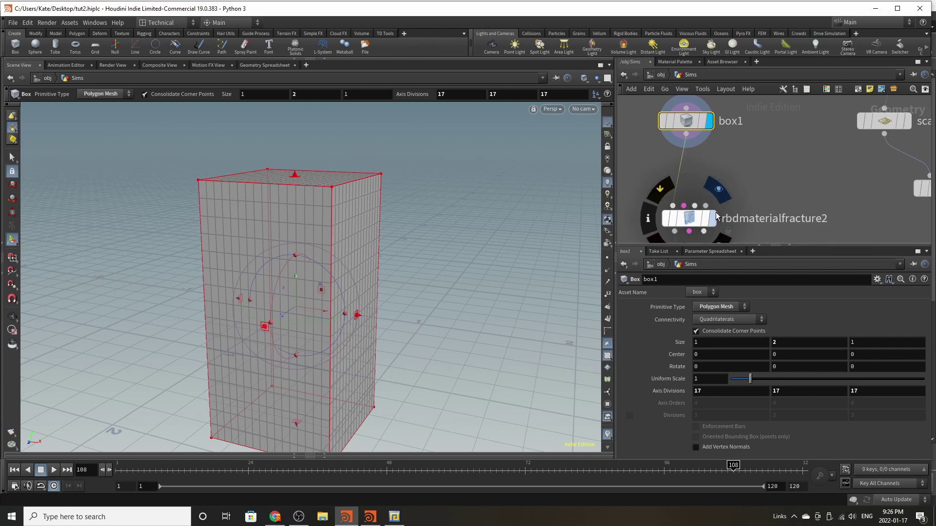
pyautogui.click(685, 218)
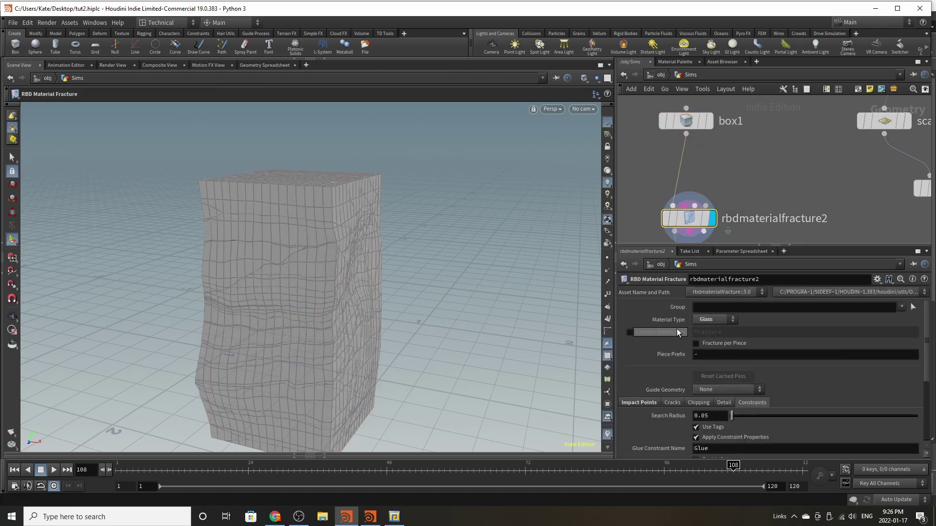
pyautogui.scroll(-2, 707, 324)
pyautogui.scroll(-4, 708, 350)
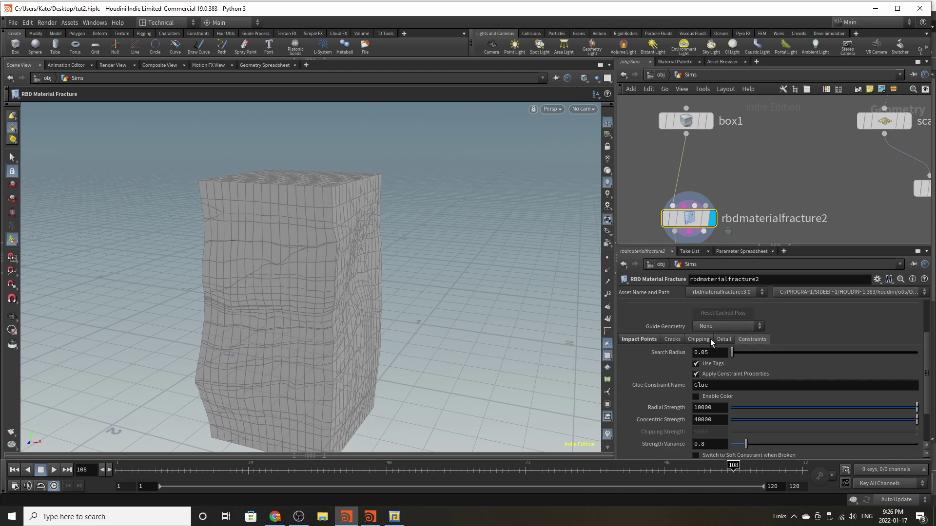
pyautogui.scroll(5, 700, 419)
pyautogui.scroll(3, 702, 380)
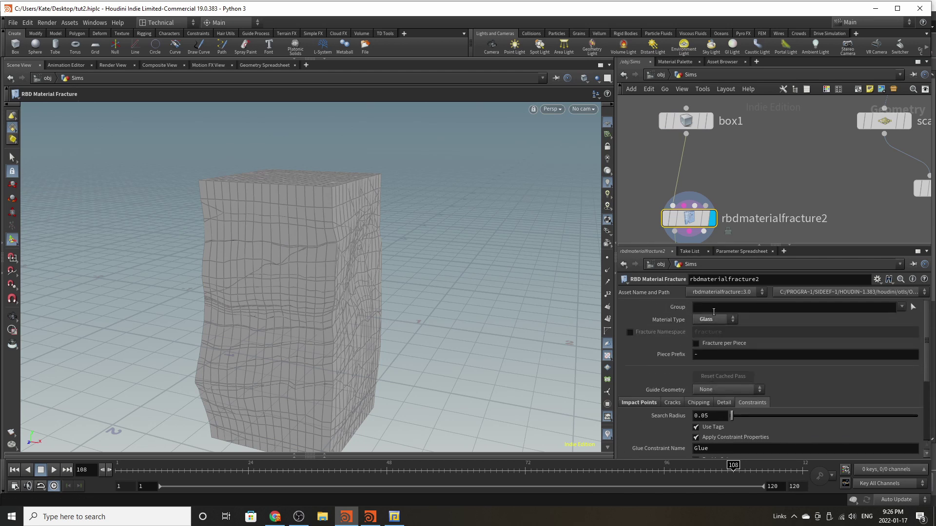
pyautogui.scroll(-3, 736, 136)
pyautogui.scroll(3, 728, 227)
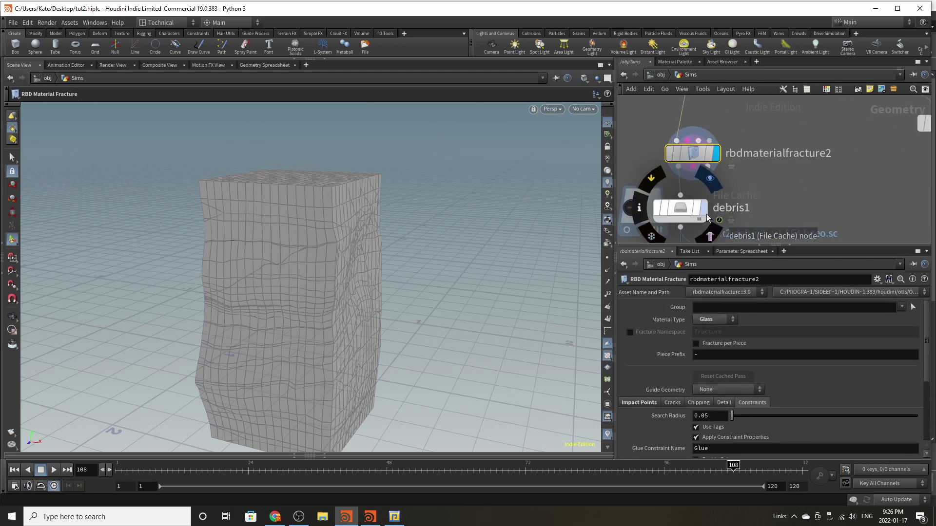
# Step: Display the debris1 file cache and the single pieces isolated by blast7 and blast8 below it
pyautogui.click(701, 215)
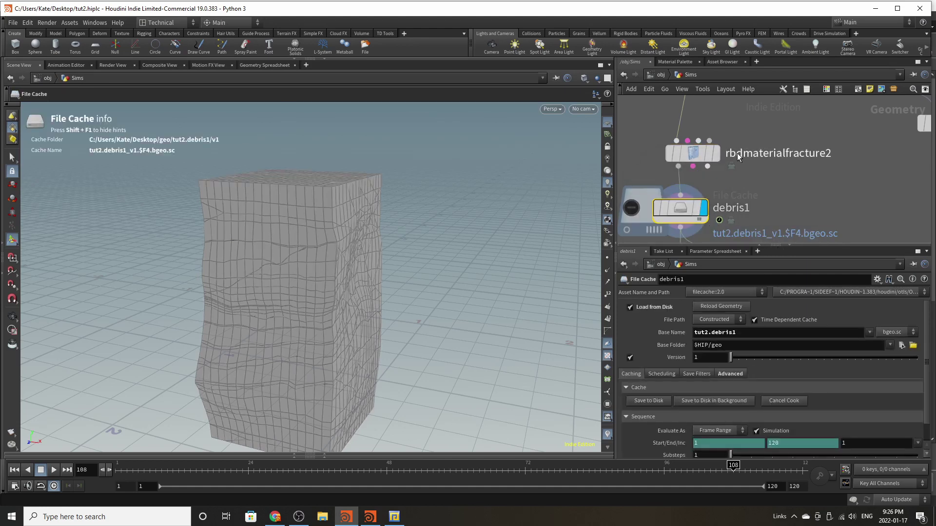
pyautogui.scroll(-4, 729, 156)
pyautogui.scroll(5, 730, 156)
pyautogui.click(684, 187)
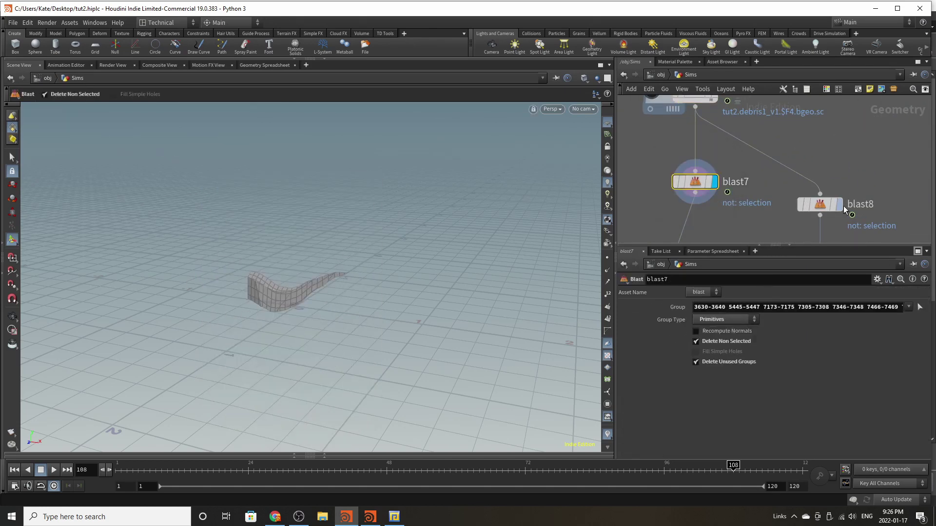
pyautogui.moveTo(840, 205); pyautogui.dragTo(838, 204)
pyautogui.click(837, 204)
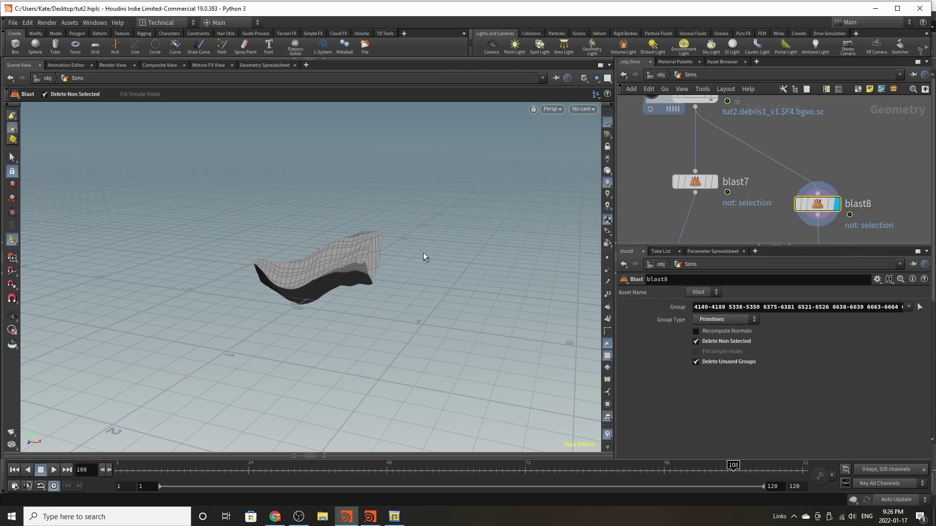
pyautogui.scroll(-5, 767, 131)
pyautogui.scroll(5, 746, 201)
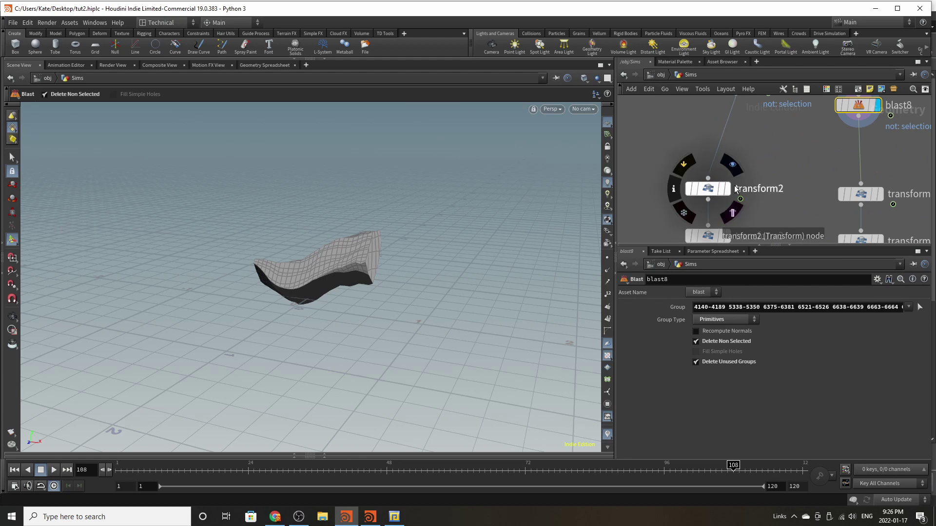
# Step: Display transform2 below blast7, frame its piece, and check the transform and pivot settings
pyautogui.click(726, 189)
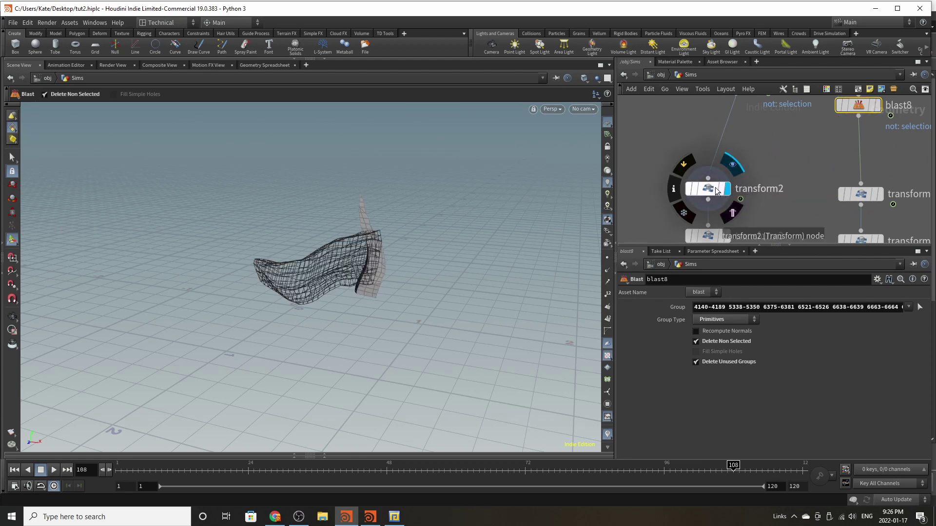
pyautogui.click(717, 191)
pyautogui.hotkey('space', 'g')
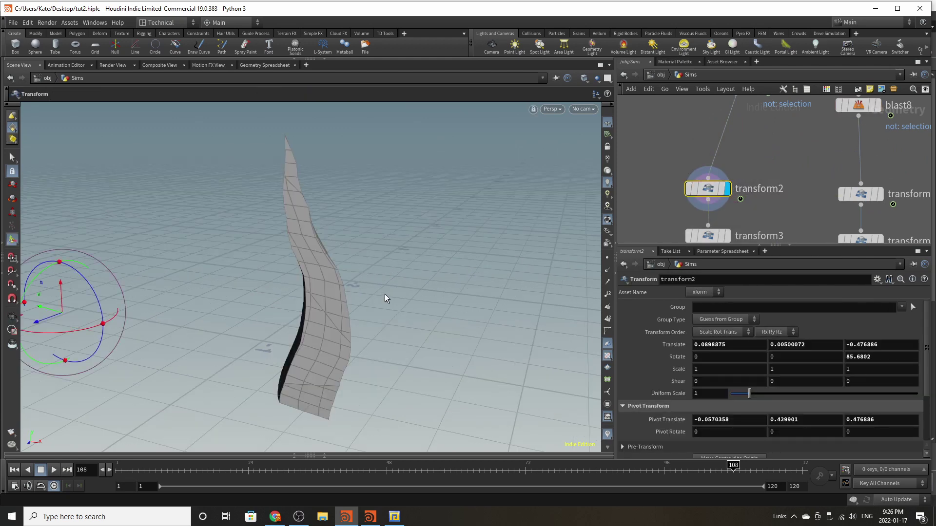
pyautogui.keyDown('alt'); pyautogui.moveTo(395, 251); pyautogui.dragTo(410, 199, button='middle'); pyautogui.keyUp('alt')
pyautogui.keyDown('alt'); pyautogui.moveTo(410, 198); pyautogui.dragTo(331, 238, button='right'); pyautogui.keyUp('alt')
pyautogui.keyDown('alt'); pyautogui.moveTo(332, 239); pyautogui.dragTo(316, 280); pyautogui.keyUp('alt')
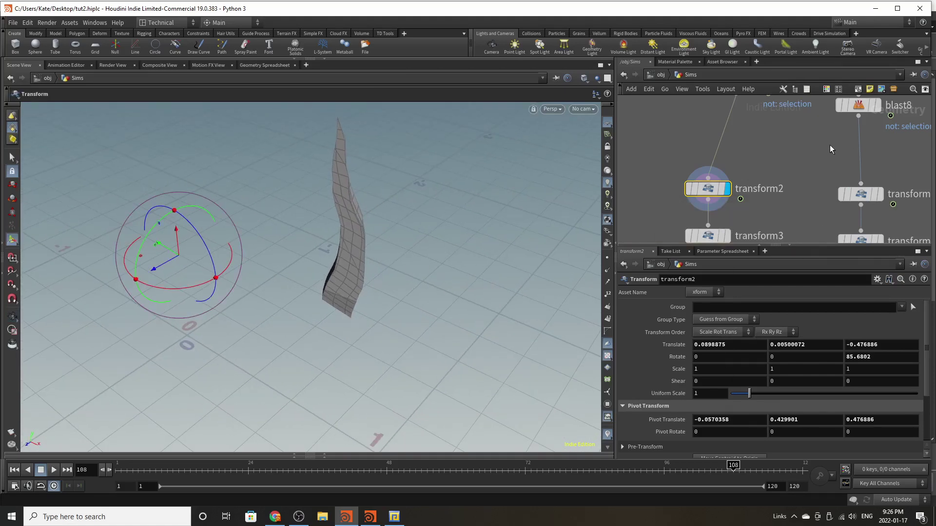
pyautogui.scroll(-2, 722, 429)
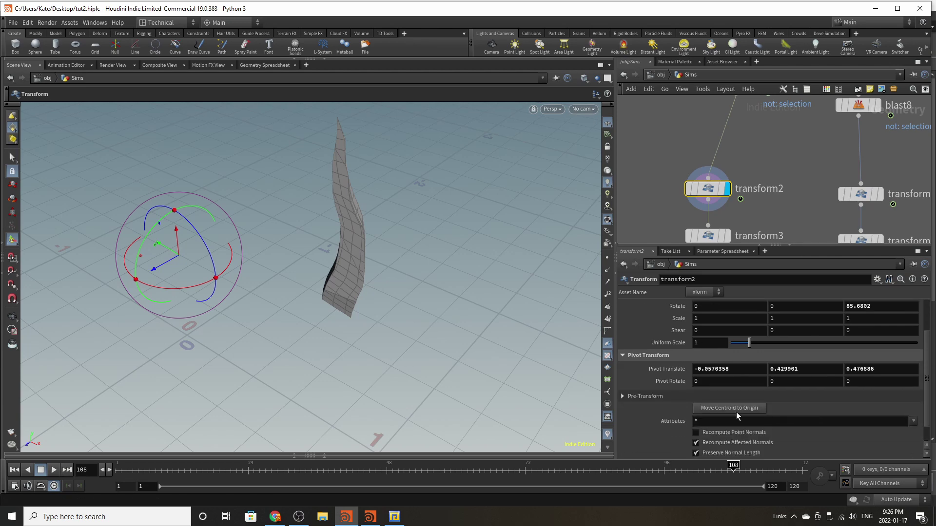
# Step: Move the centroid of transform2's debris piece to the origin and view the piece around its pivot
pyautogui.click(736, 411)
pyautogui.keyDown('alt'); pyautogui.moveTo(453, 414); pyautogui.dragTo(397, 318); pyautogui.keyUp('alt')
pyautogui.keyDown('alt'); pyautogui.moveTo(279, 370); pyautogui.dragTo(346, 259, button='middle'); pyautogui.keyUp('alt')
pyautogui.moveTo(293, 270); pyautogui.dragTo(320, 160)
pyautogui.keyDown('alt'); pyautogui.moveTo(320, 268); pyautogui.dragTo(246, 236, button='right'); pyautogui.keyUp('alt')
pyautogui.keyDown('alt'); pyautogui.moveTo(247, 236); pyautogui.dragTo(237, 277, button='middle'); pyautogui.keyUp('alt')
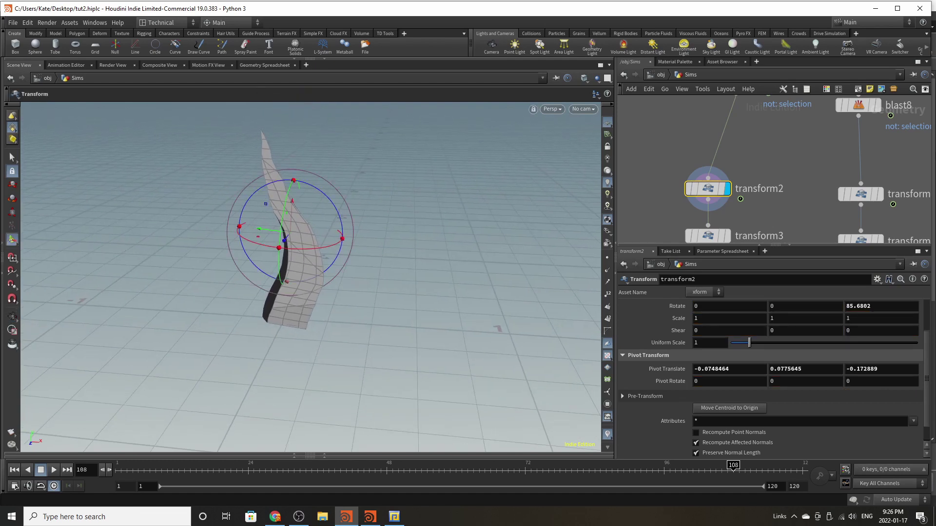
# Step: Display transform3 below transform2 and examine the piece's rotated orientation from several angles
pyautogui.scroll(-1, 827, 165)
pyautogui.moveTo(828, 165); pyautogui.dragTo(819, 164, button='middle')
pyautogui.click(734, 221)
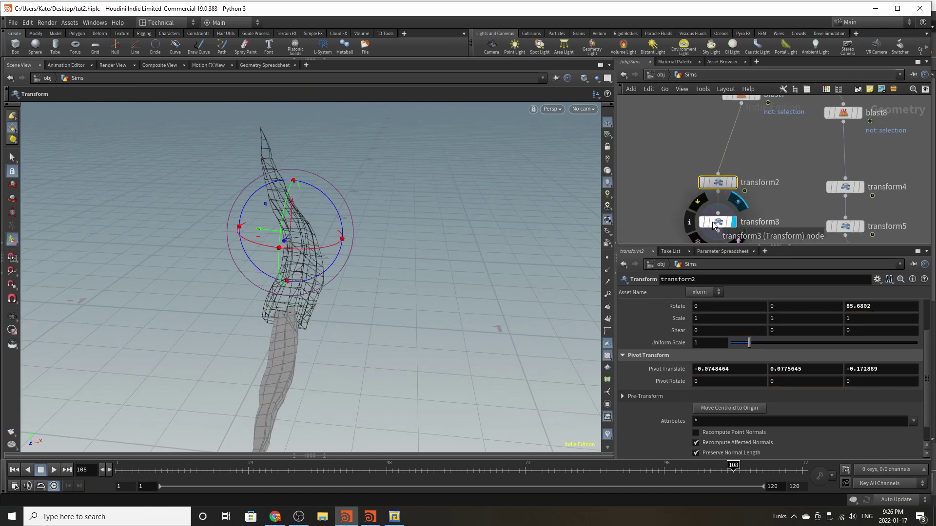
pyautogui.click(713, 222)
pyautogui.keyDown('alt'); pyautogui.moveTo(441, 265); pyautogui.dragTo(287, 316, button='right'); pyautogui.keyUp('alt')
pyautogui.keyDown('alt'); pyautogui.moveTo(286, 316); pyautogui.dragTo(408, 287, button='middle'); pyautogui.keyUp('alt')
pyautogui.keyDown('alt'); pyautogui.moveTo(408, 287); pyautogui.dragTo(521, 276); pyautogui.keyUp('alt')
pyautogui.keyDown('alt'); pyautogui.moveTo(522, 275); pyautogui.dragTo(413, 281, button='middle'); pyautogui.keyUp('alt')
pyautogui.keyDown('alt'); pyautogui.moveTo(414, 281); pyautogui.dragTo(495, 259, button='right'); pyautogui.keyUp('alt')
pyautogui.keyDown('alt'); pyautogui.moveTo(495, 259); pyautogui.dragTo(480, 266); pyautogui.keyUp('alt')
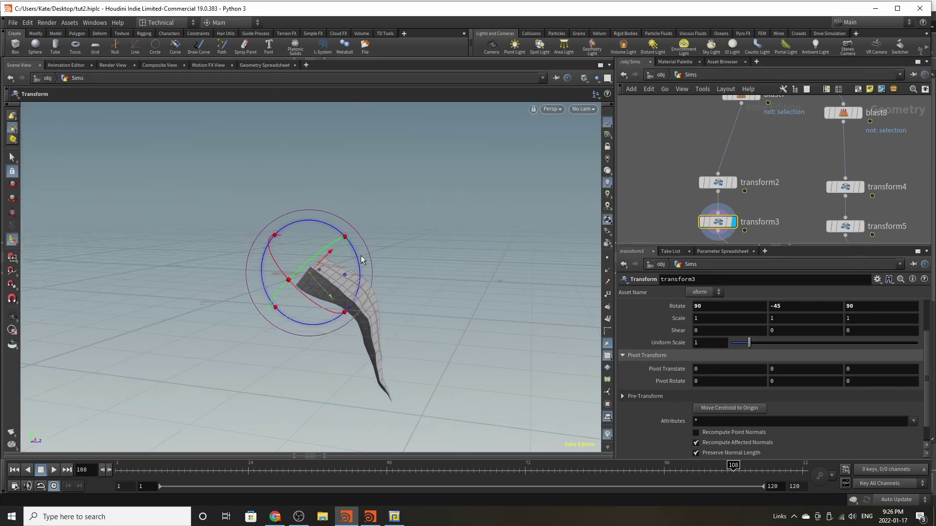
# Step: Display transform4 and transform5 below blast8 to examine how the second debris piece is repositioned and rotated
pyautogui.scroll(-3, 714, 136)
pyautogui.scroll(3, 800, 147)
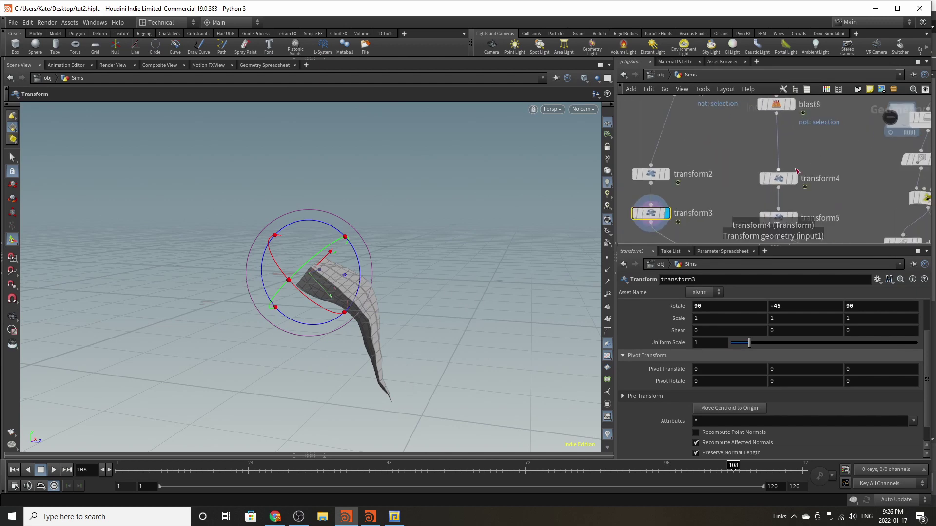
pyautogui.click(794, 179)
pyautogui.click(761, 182)
pyautogui.keyDown('alt'); pyautogui.moveTo(361, 266); pyautogui.dragTo(353, 288); pyautogui.keyUp('alt')
pyautogui.click(793, 218)
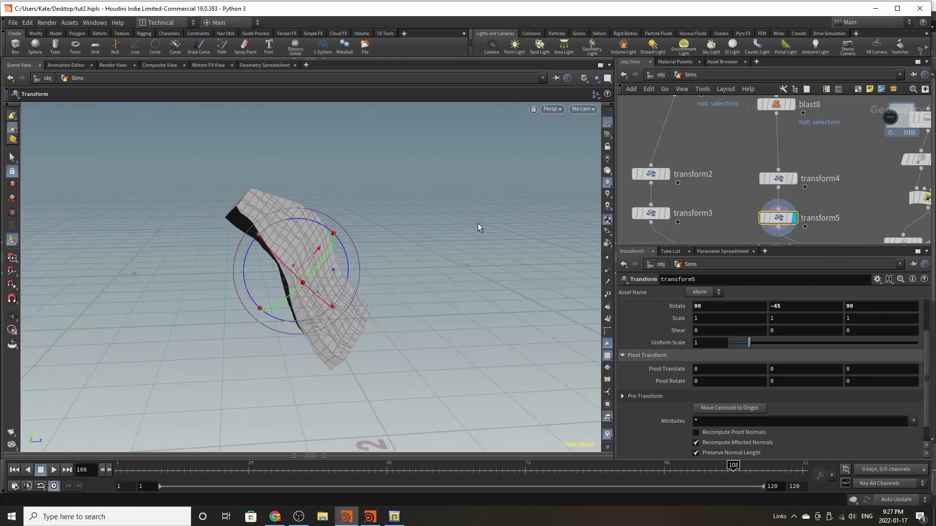
# Step: Move the transform3 and transform5 nodes slightly lower in the network, away from the transforms above them
pyautogui.scroll(-6, 730, 146)
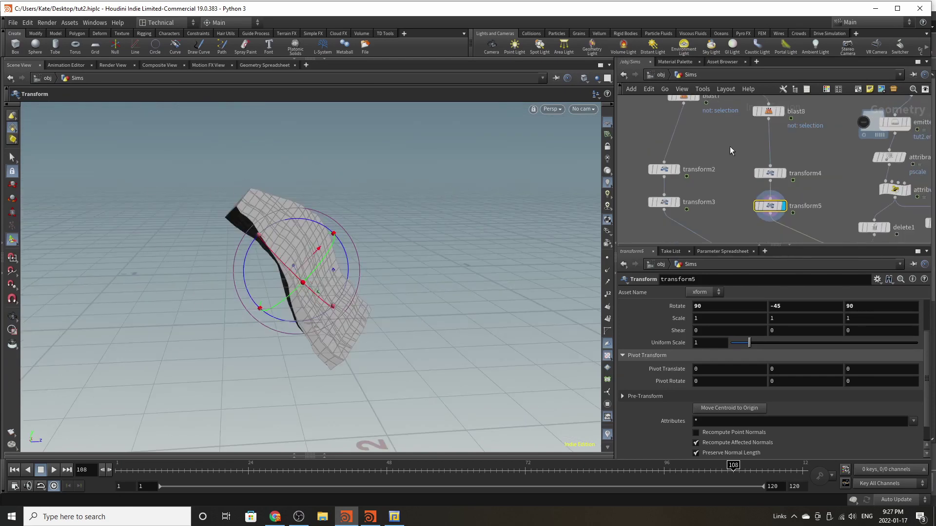
pyautogui.scroll(3, 767, 195)
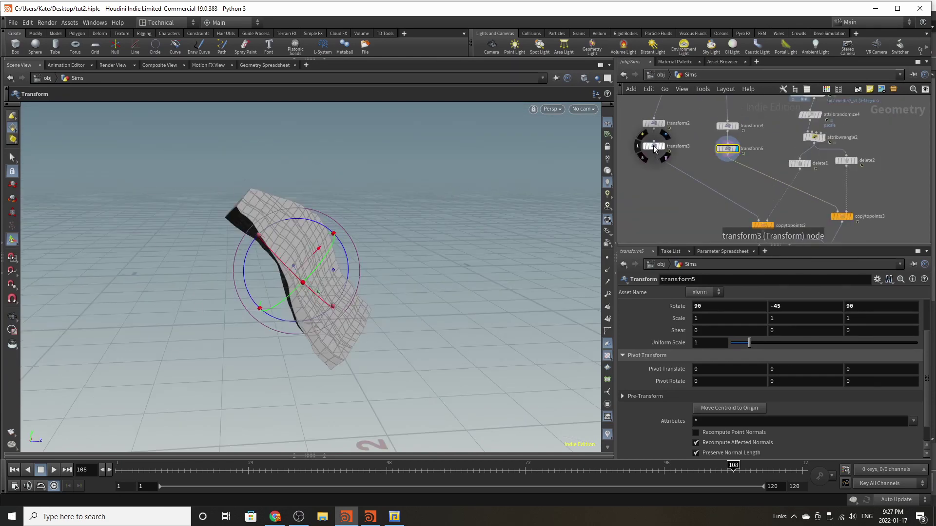
pyautogui.moveTo(655, 148); pyautogui.dragTo(655, 159)
pyautogui.moveTo(735, 149); pyautogui.dragTo(741, 161)
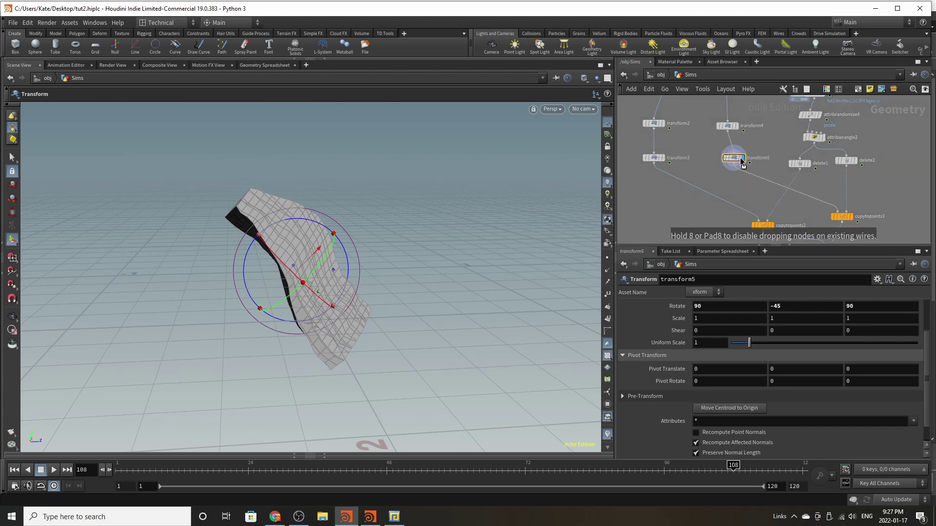
# Step: Display merge1 again, frame the combined debris, and examine the copied pieces
pyautogui.scroll(-5, 736, 131)
pyautogui.scroll(5, 813, 215)
pyautogui.scroll(2, 779, 169)
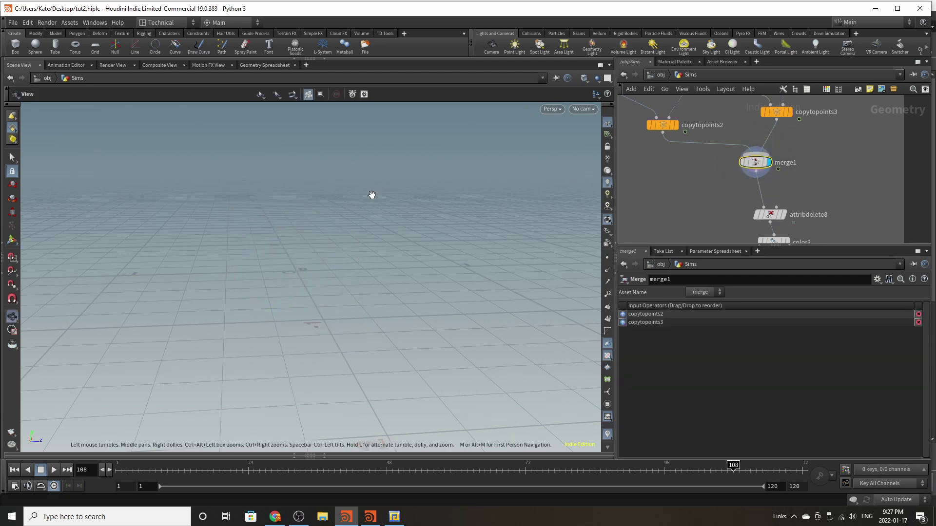
pyautogui.hotkey('space', 'g')
pyautogui.moveTo(328, 261); pyautogui.dragTo(520, 215)
pyautogui.scroll(-2, 748, 130)
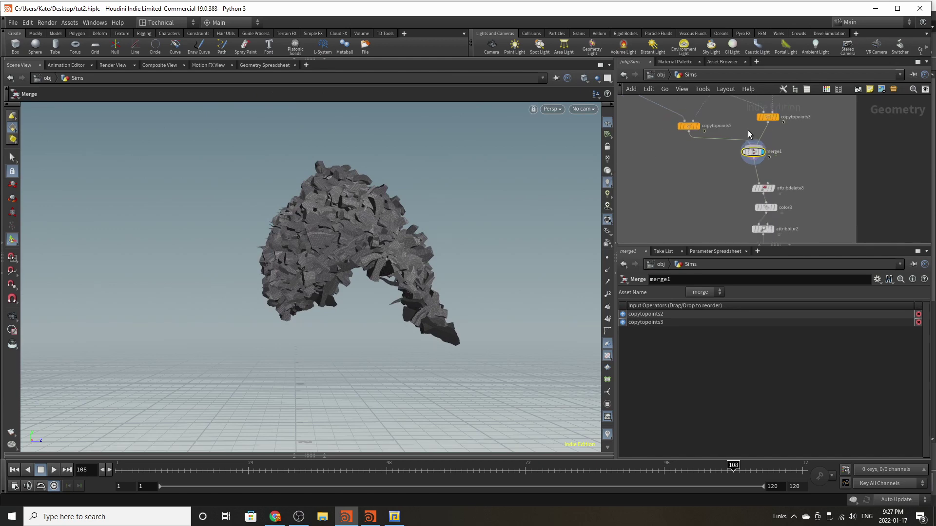
# Step: Display attribdelete8 and color3 below merge1 and check the deleted point attribute and the color ramp settings
pyautogui.scroll(2, 767, 174)
pyautogui.click(775, 197)
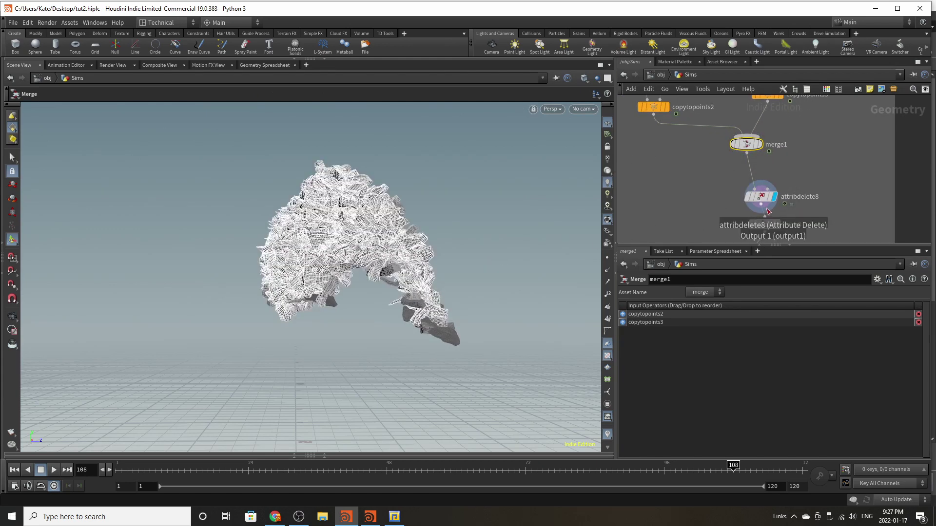
pyautogui.click(760, 198)
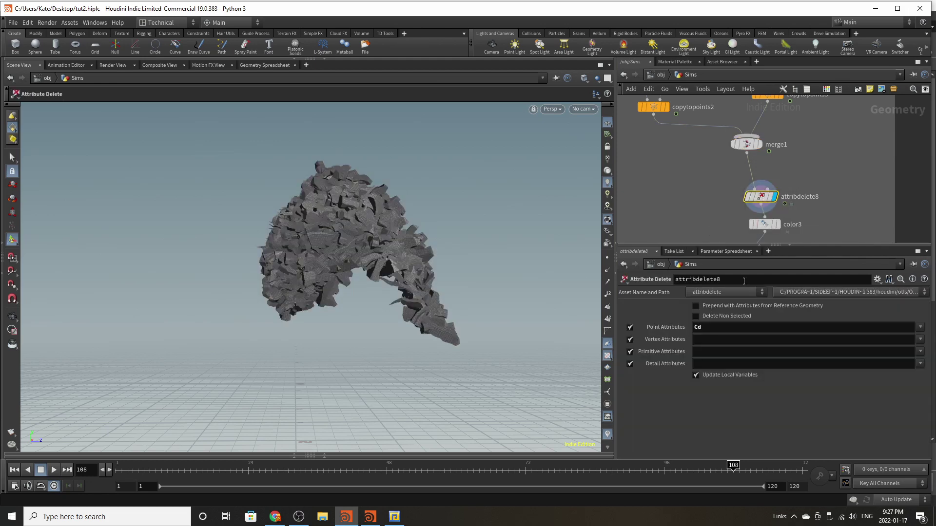
pyautogui.click(777, 224)
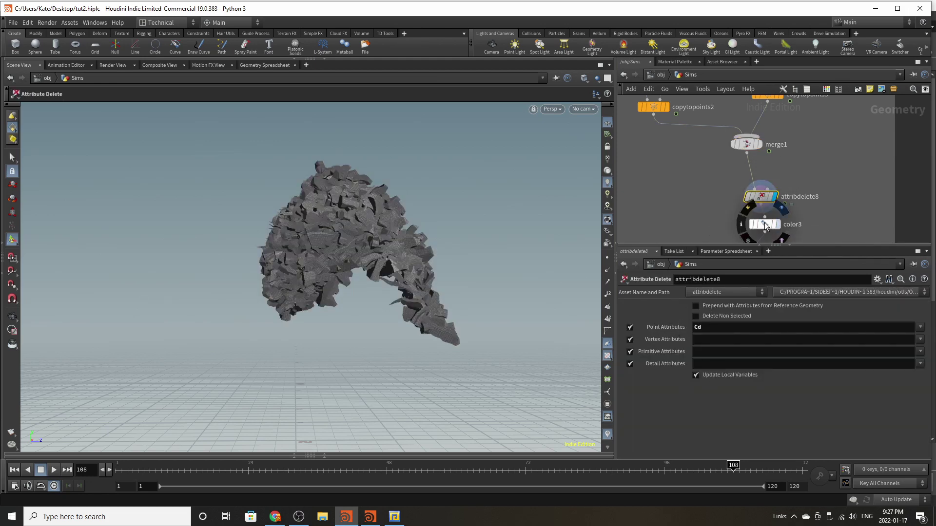
pyautogui.click(755, 221)
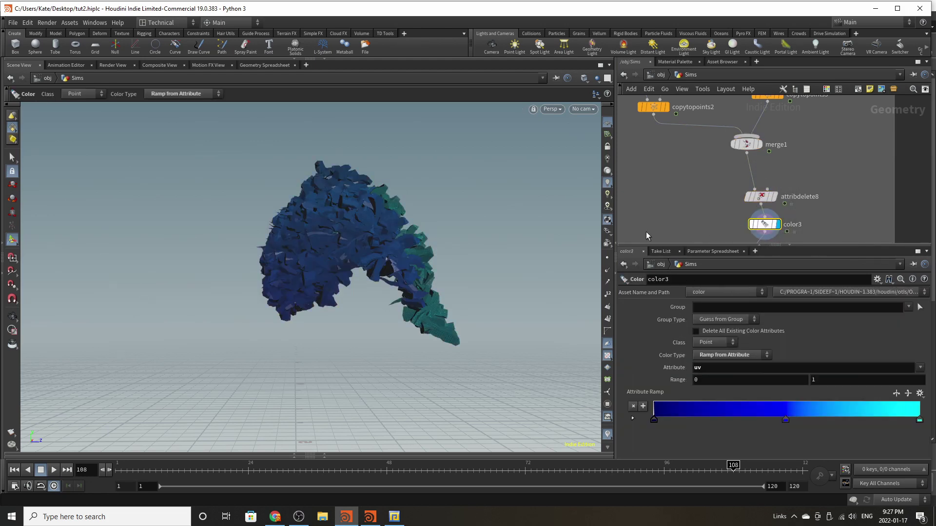
# Step: Display attribblur2 and pack1 below color3 and check their blur and packing settings
pyautogui.scroll(-6, 764, 148)
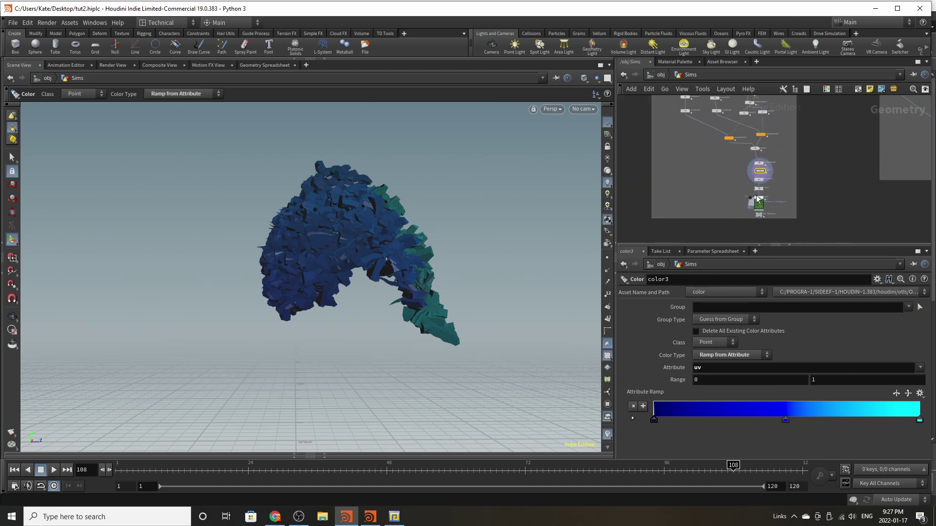
pyautogui.scroll(4, 759, 195)
pyautogui.scroll(2, 771, 150)
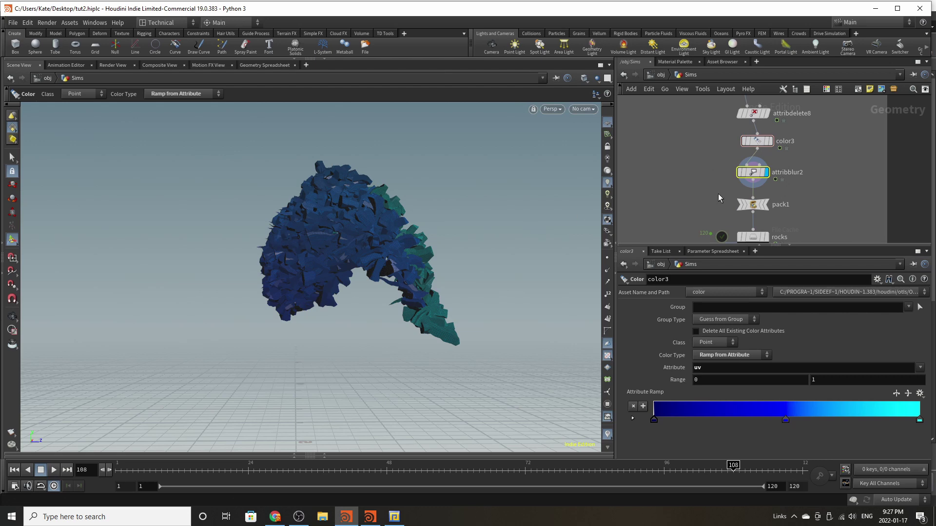
pyautogui.click(767, 204)
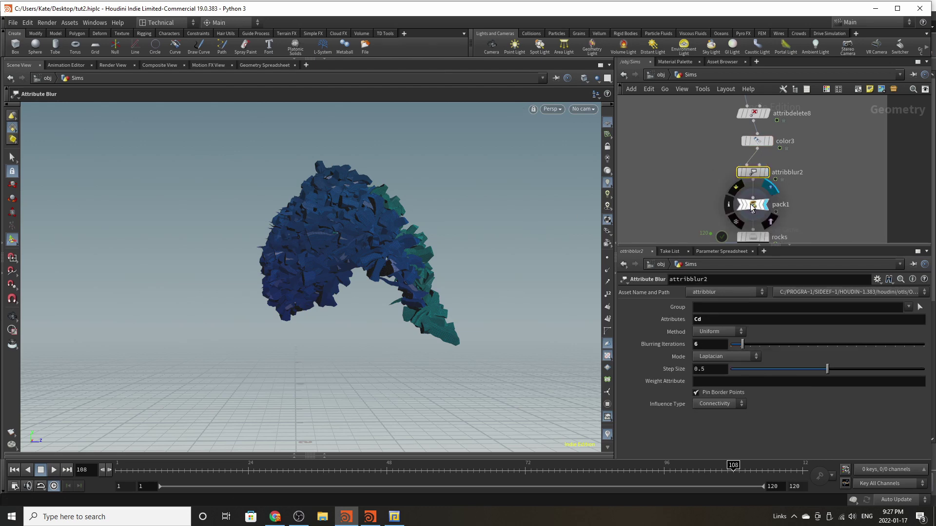
pyautogui.click(752, 206)
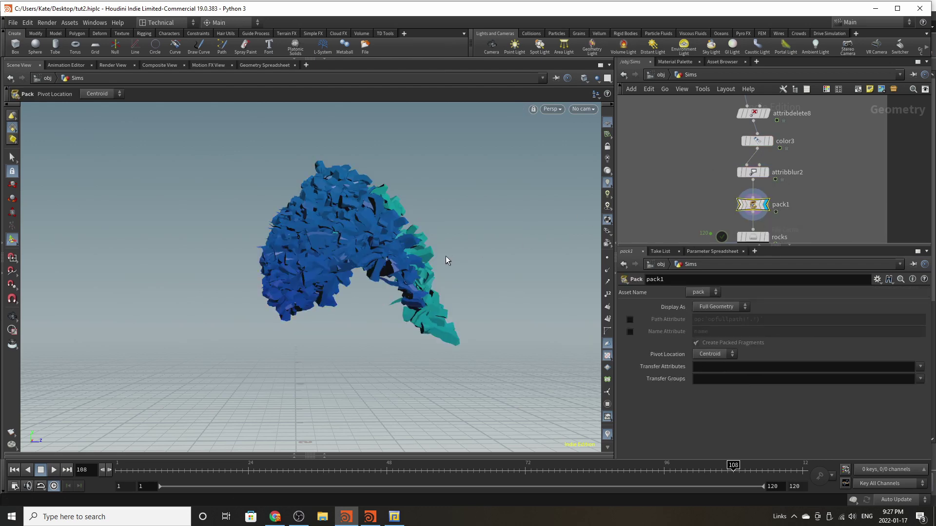
# Step: Display the Out_Shoulders null below the rocks file cache and examine the cached shoulder debris
pyautogui.scroll(-4, 764, 148)
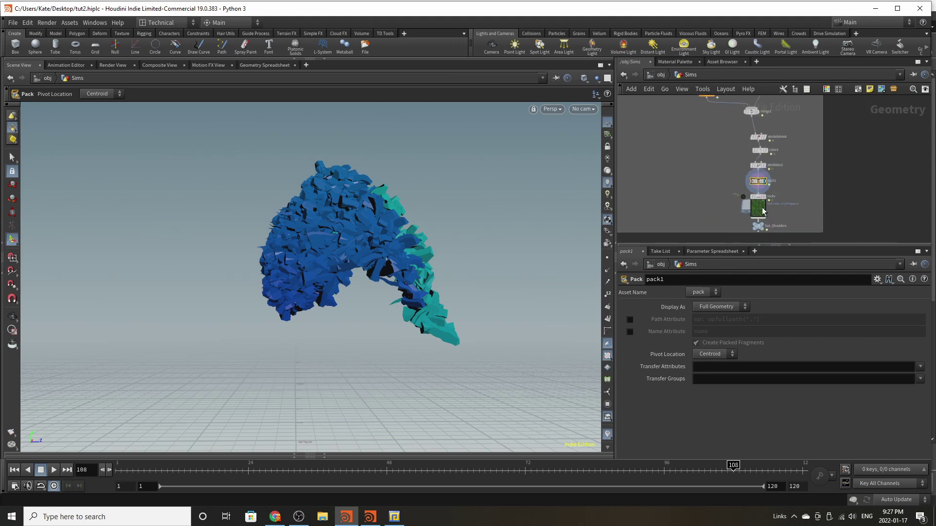
pyautogui.scroll(4, 760, 209)
pyautogui.scroll(-1, 742, 187)
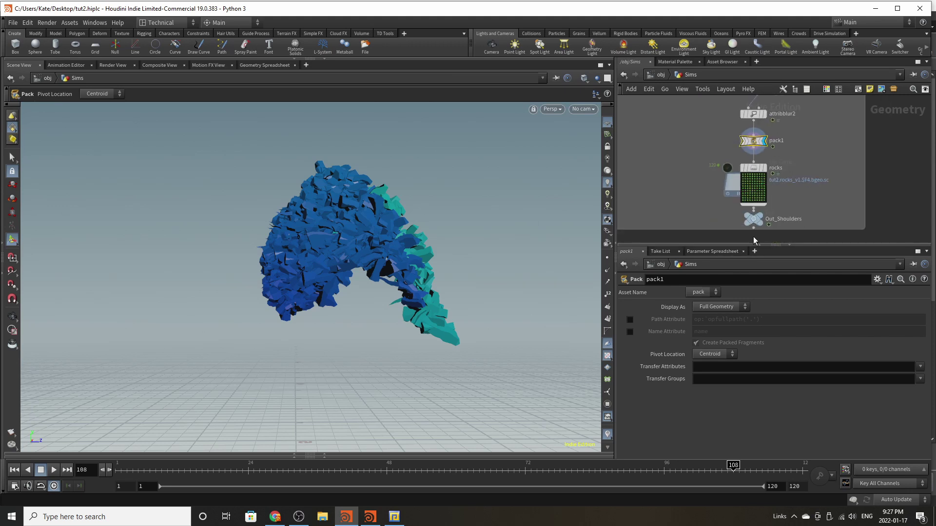
pyautogui.moveTo(754, 219); pyautogui.dragTo(754, 190)
pyautogui.scroll(4, 761, 107)
pyautogui.moveTo(745, 111); pyautogui.dragTo(748, 116)
pyautogui.scroll(1, 753, 233)
pyautogui.moveTo(749, 218); pyautogui.dragTo(755, 205)
pyautogui.click(755, 204)
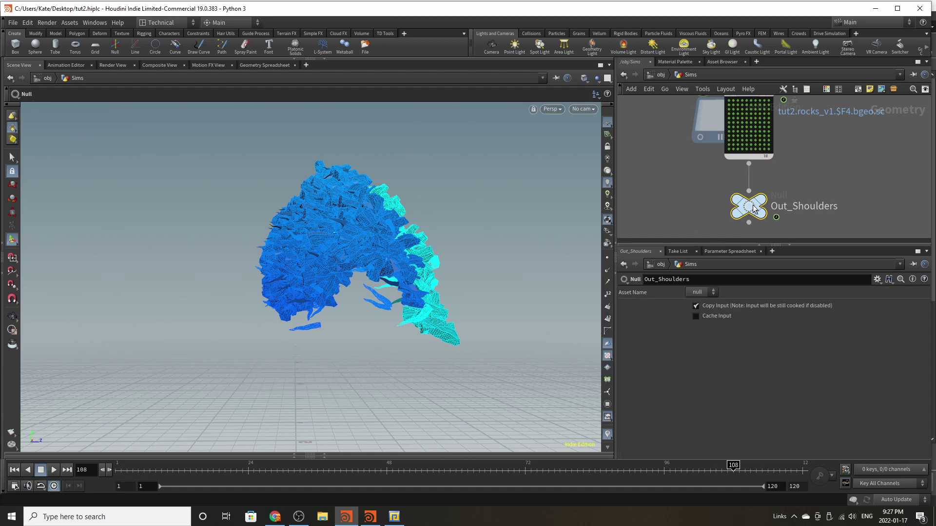
pyautogui.click(761, 199)
# Step: Return to the object level and display Render_Shoulder_Rocks on the character, checking the rocks at frame 15
pyautogui.click(659, 75)
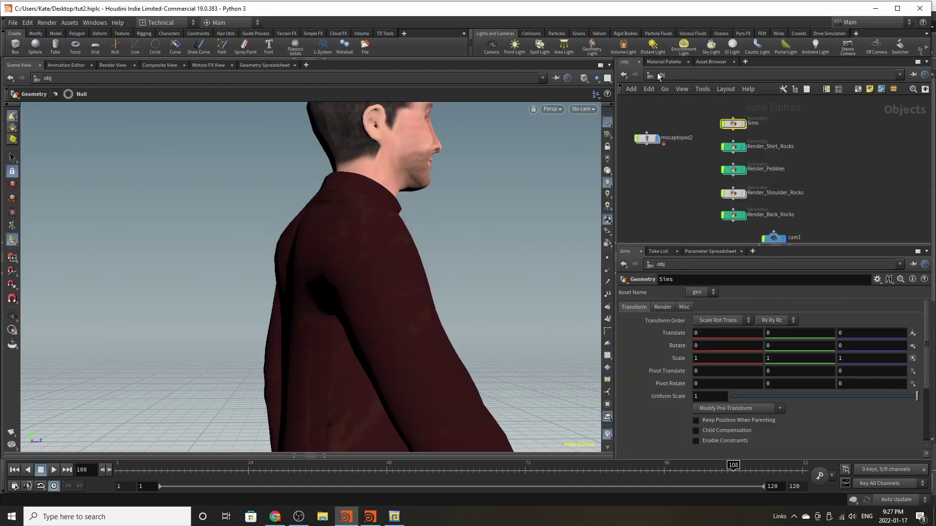
pyautogui.click(723, 195)
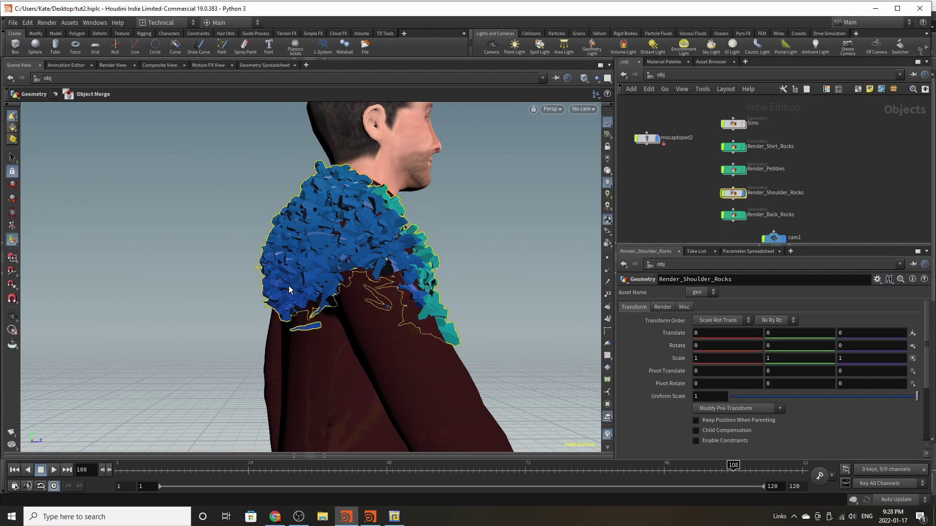
pyautogui.click(190, 477)
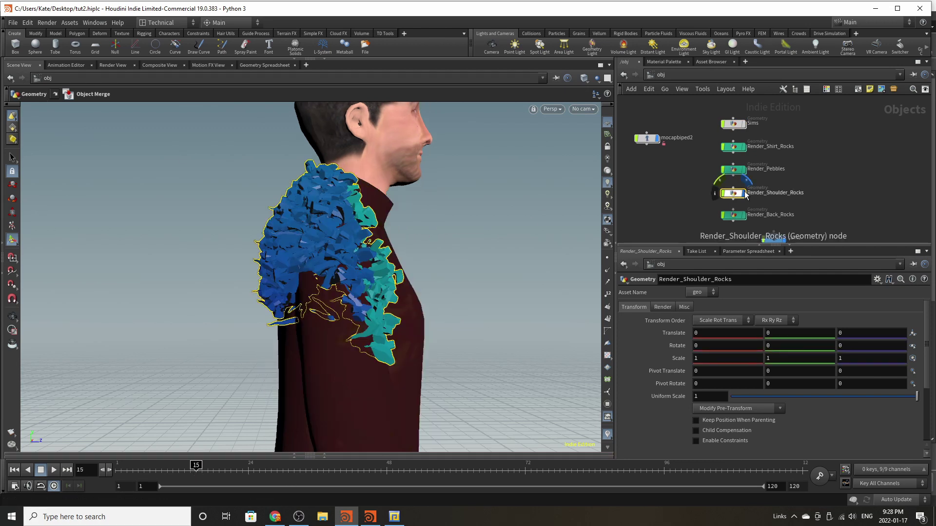
# Step: Color the Render_Shoulder_Rocks node green like the other render nodes and hide its geometry in the viewport
pyautogui.press('c')
pyautogui.press('c')
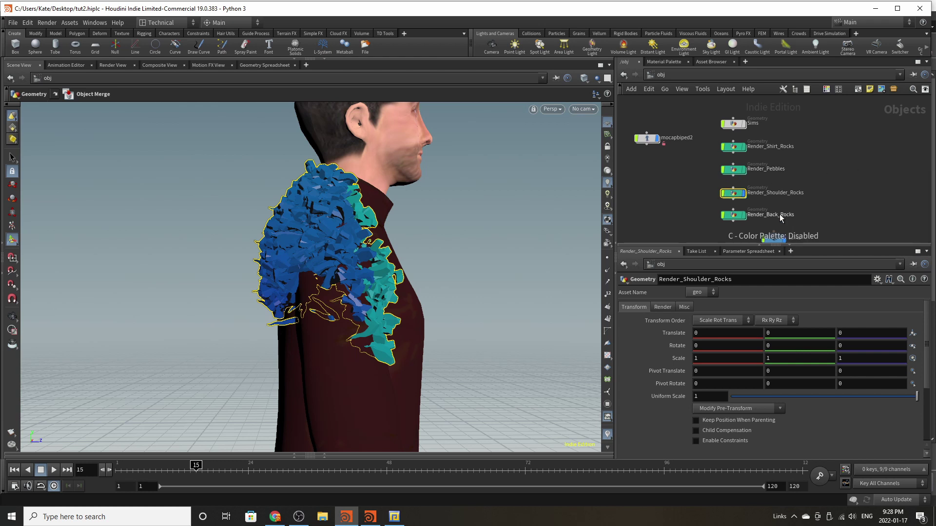
pyautogui.click(807, 188)
pyautogui.click(743, 194)
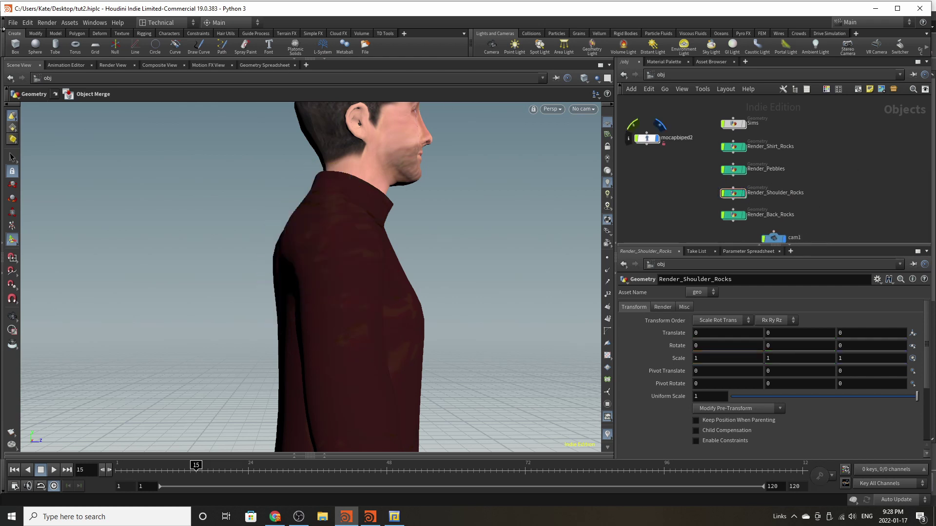
# Step: Save the scene file tut2.hiplc
pyautogui.click(15, 23)
pyautogui.click(15, 71)
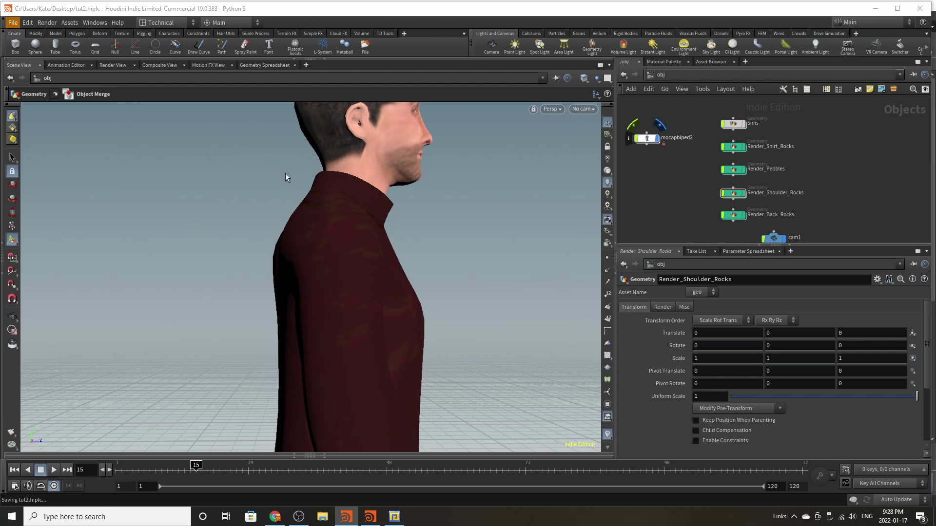